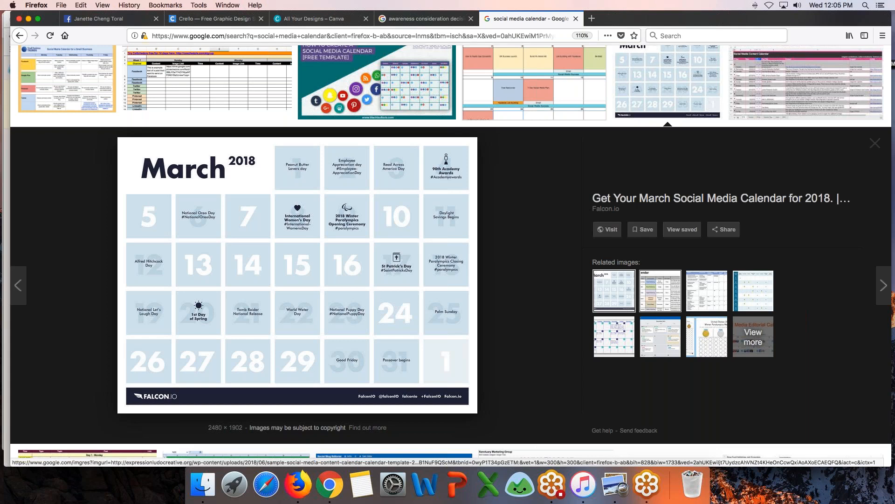
Switch to Canva, open the full list of design types and browse to the Social Media & Email Headers formats
click(313, 19)
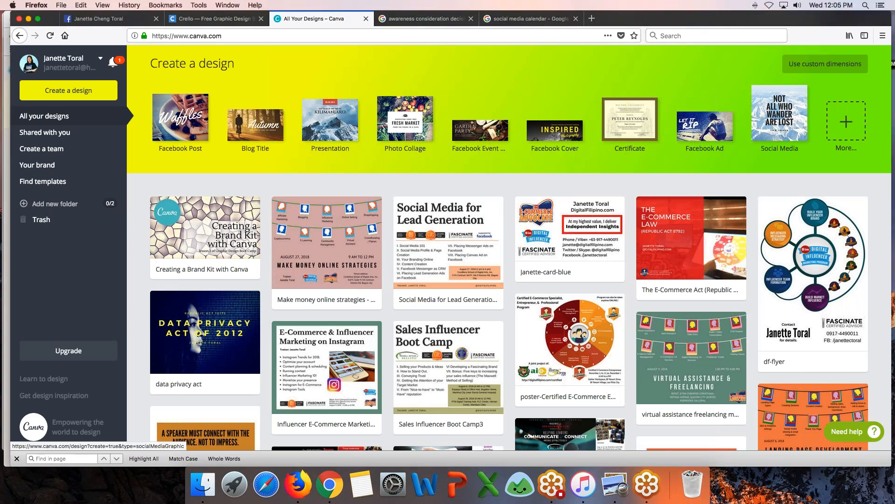
click(847, 122)
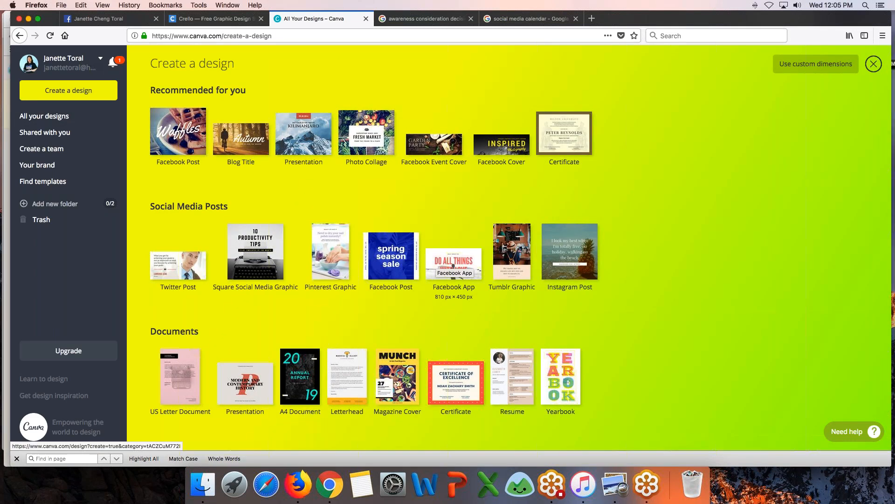
scroll(455, 266, down, 10)
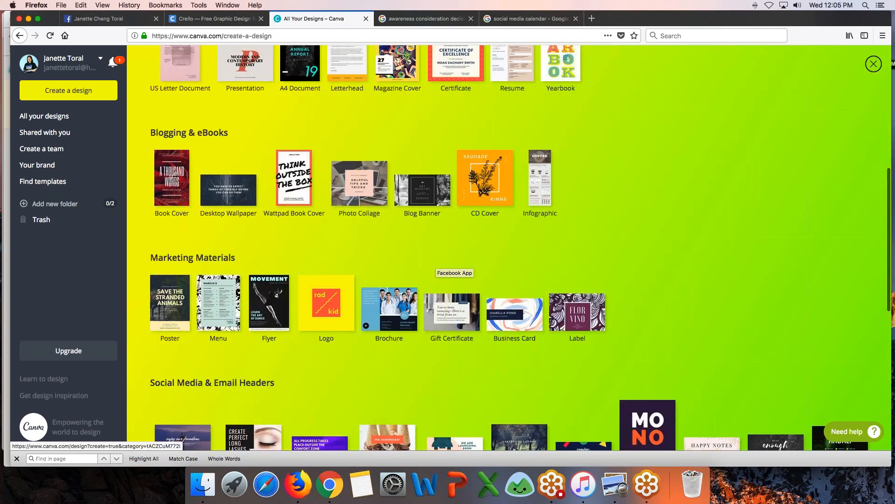
scroll(454, 273, down, 6)
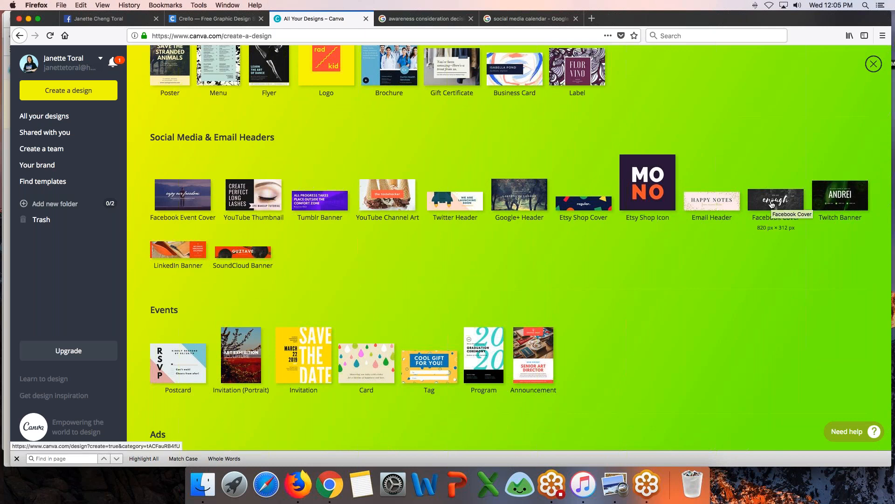
Switch to Facebook, open the profile's cover photo and look through the previous cover photos before returning to the first one
click(96, 19)
click(424, 122)
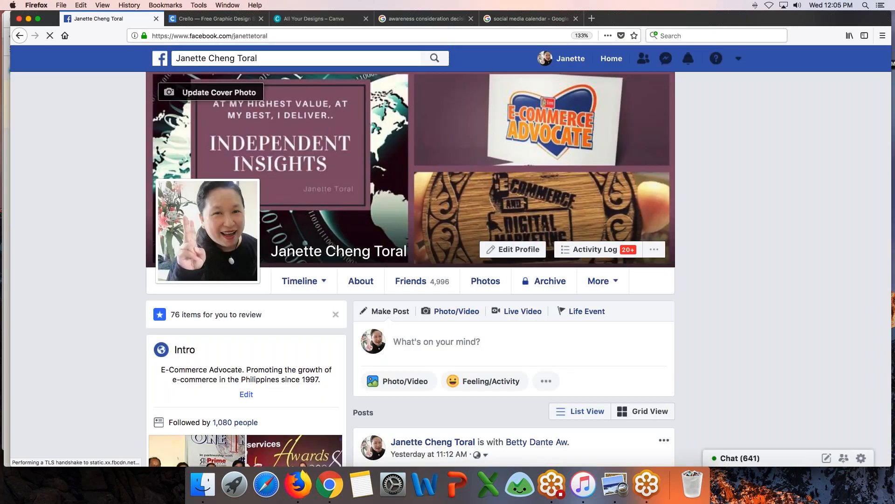
click(889, 35)
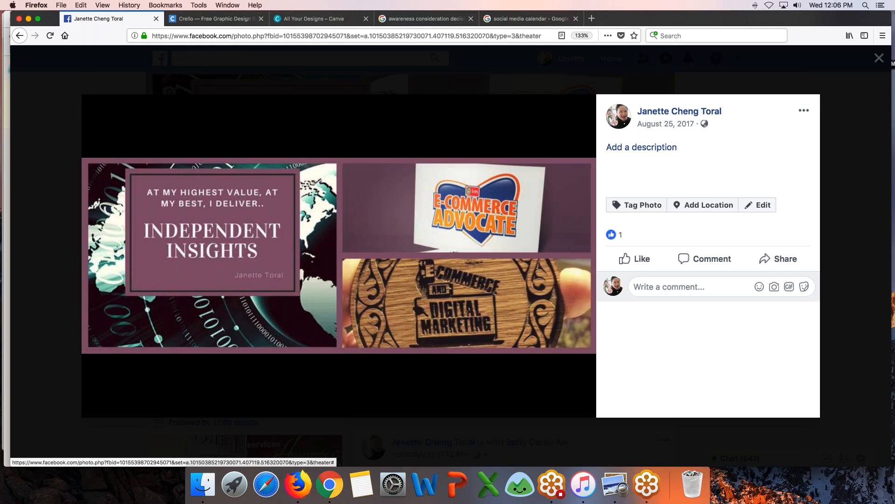
click(576, 255)
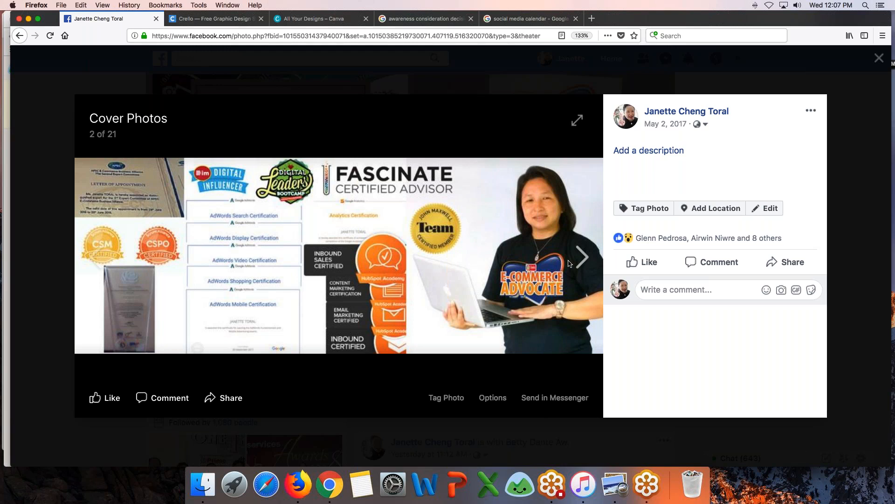
click(582, 264)
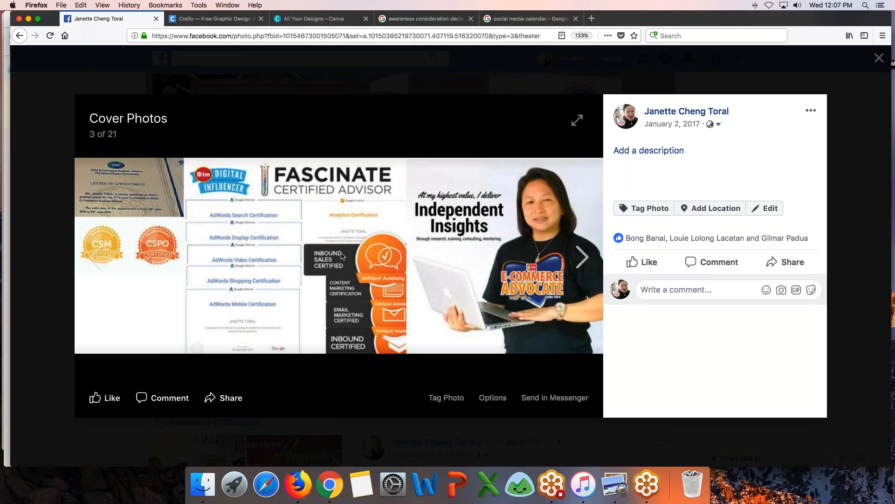
click(96, 243)
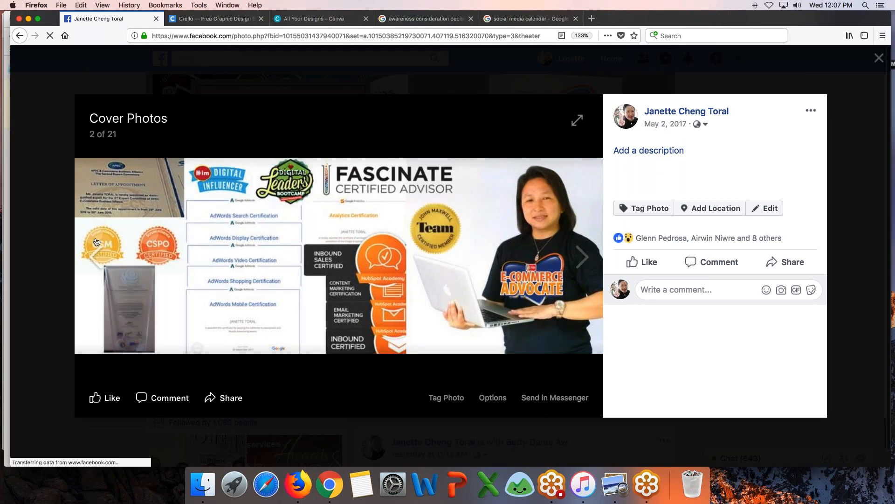
click(105, 251)
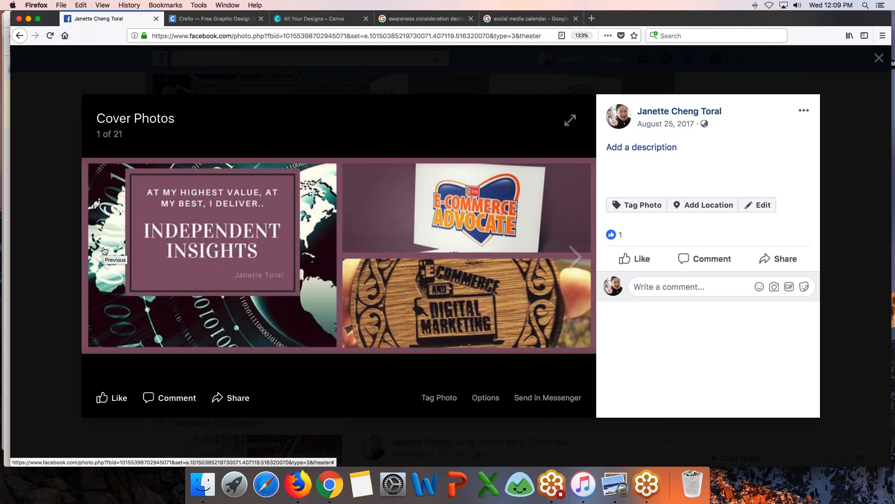
Open the digitalfilipino Twitter profile in a new tab and compare its header with Canva's header formats
click(307, 21)
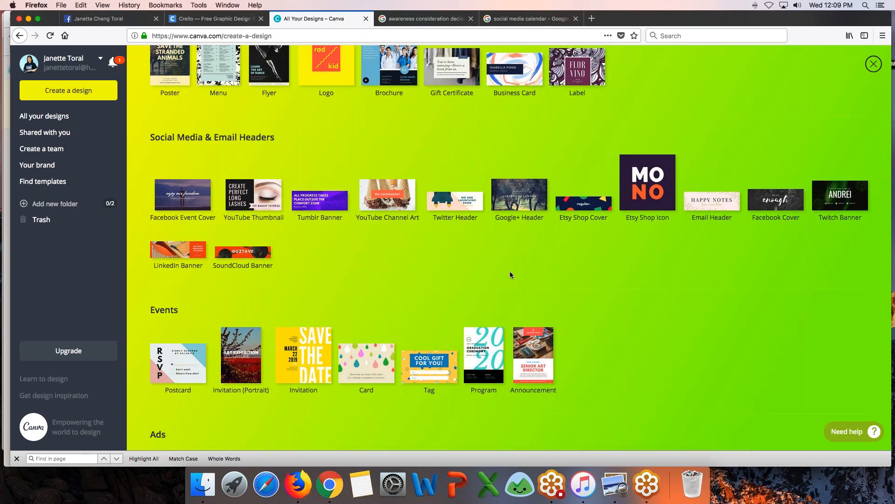
click(593, 18)
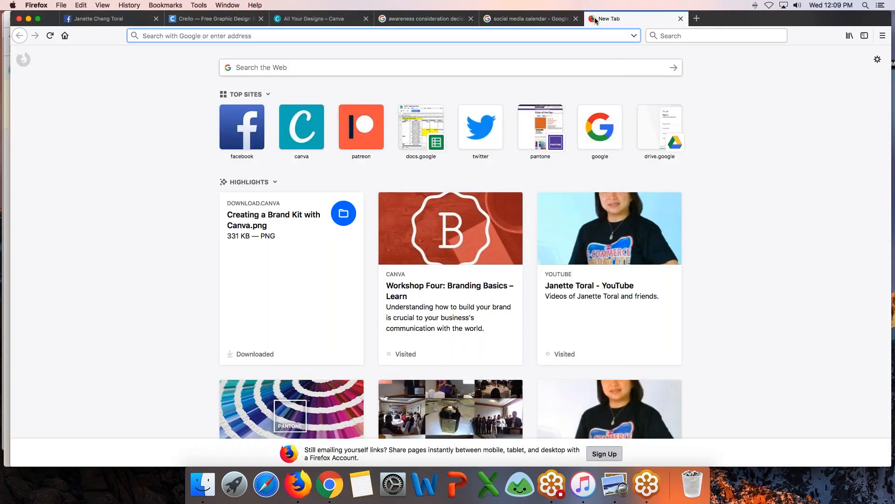
text(twitter.com/)
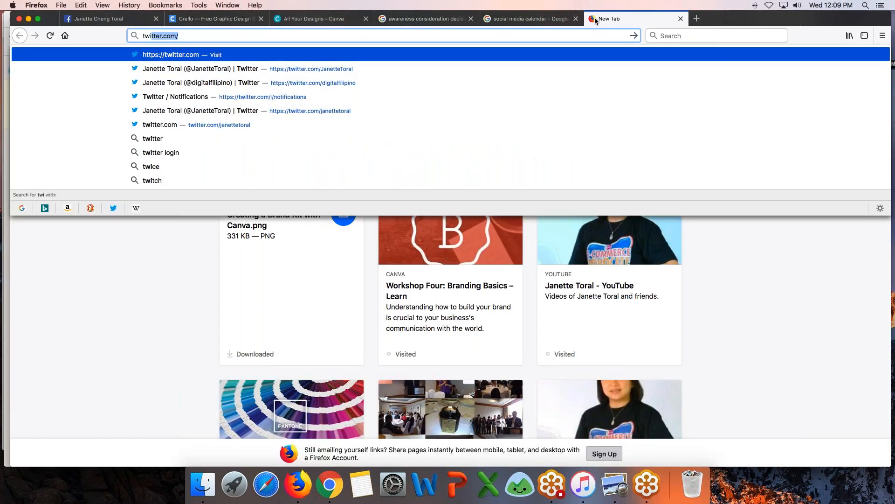
key(Down)
key(Down)
key(Return)
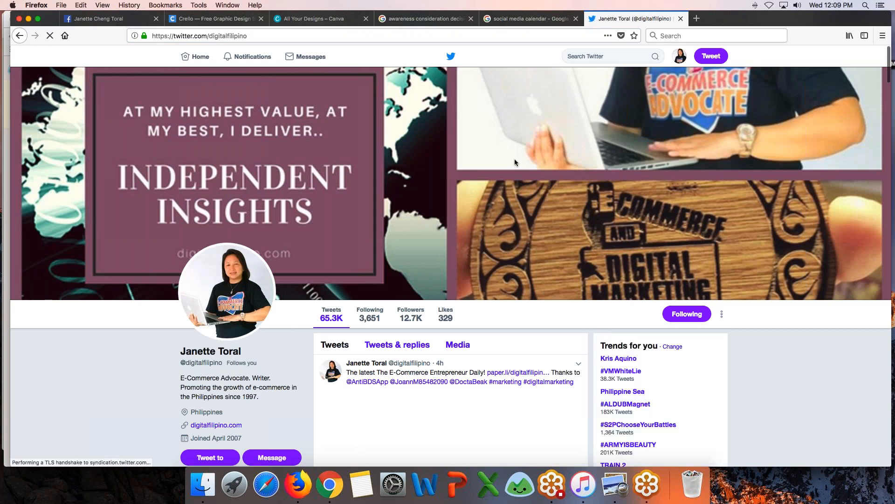
scroll(514, 159, down, 3)
click(334, 18)
scroll(572, 242, up, 1)
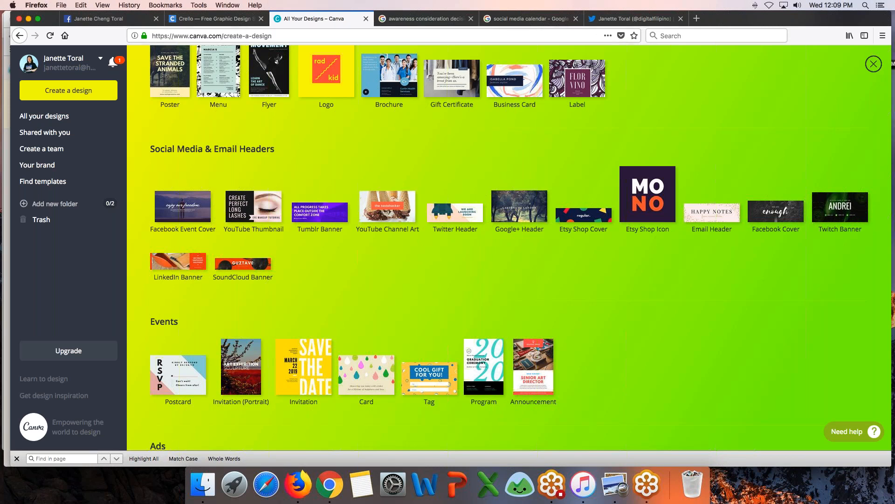
click(600, 24)
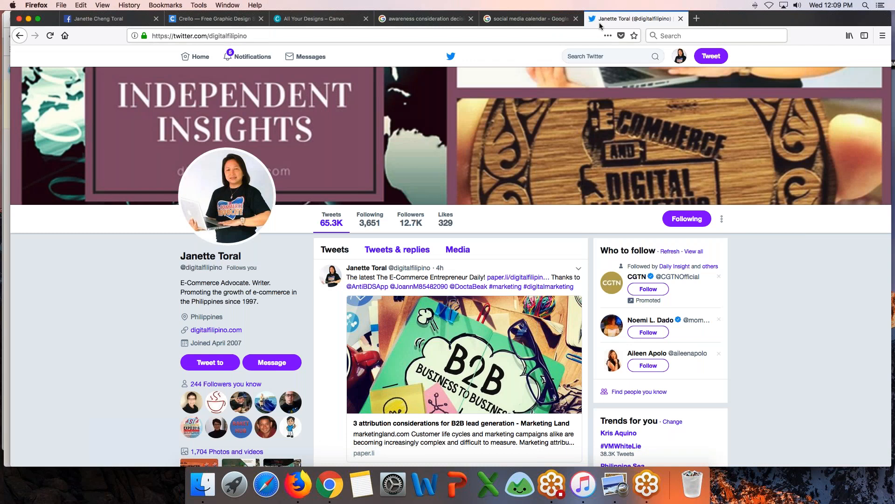
Open linkedin.com in another new browser tab
click(698, 18)
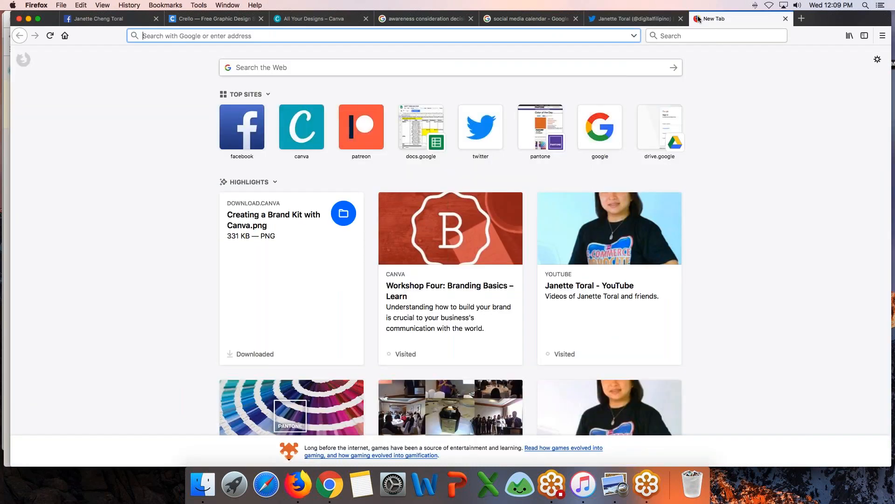
text(linkedin.com/)
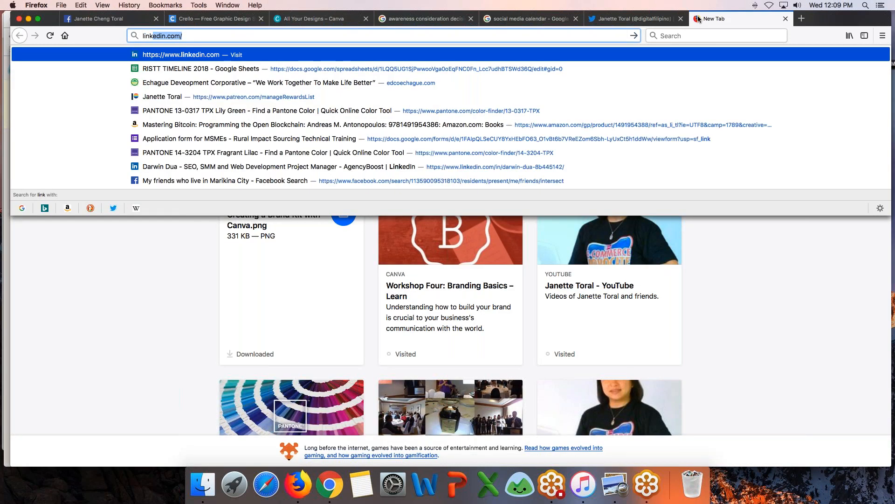
key(Return)
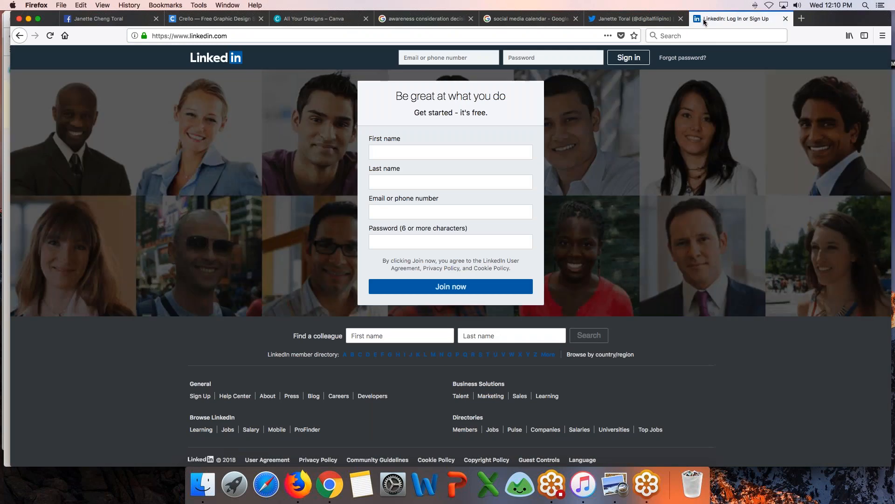
Switch to Chrome and open the account owner's LinkedIn profile page to view its banner
key(super+Tab)
key(super+Tab)
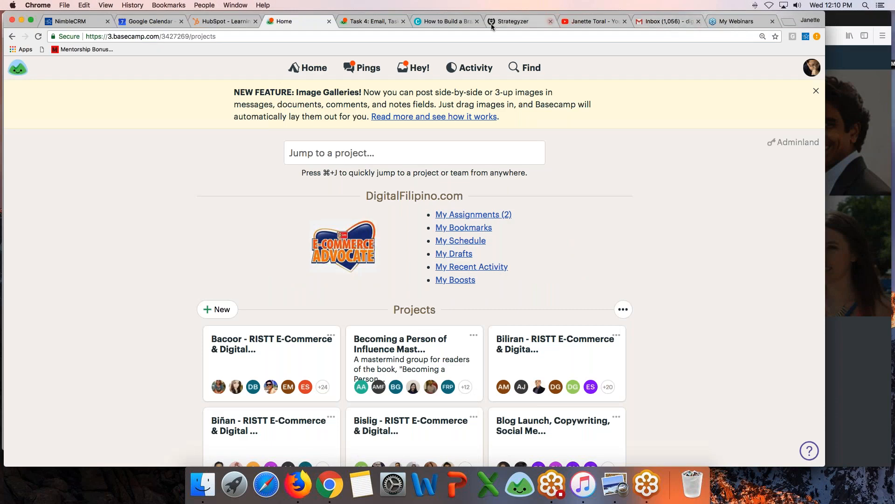
click(446, 28)
key(super+l)
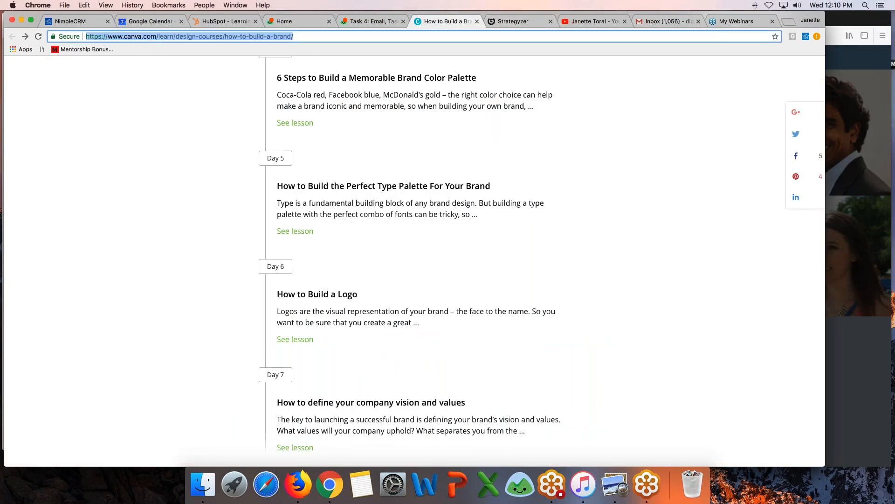
text(link)
key(Return)
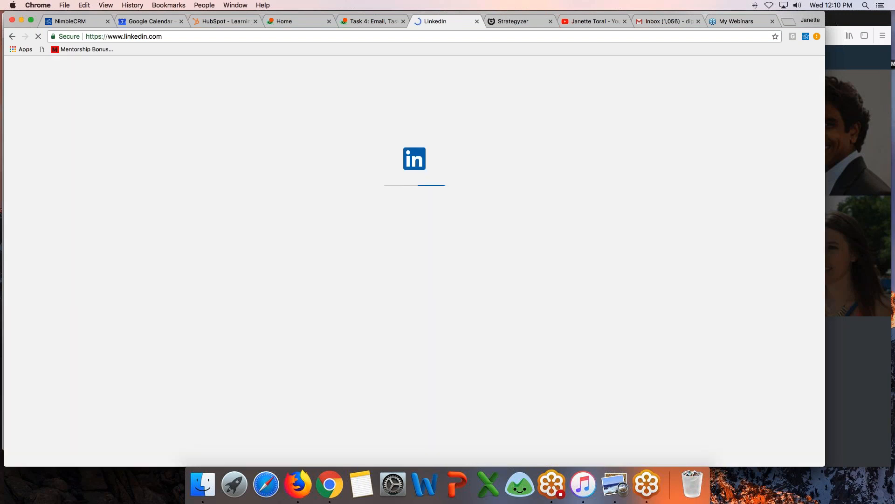
click(412, 36)
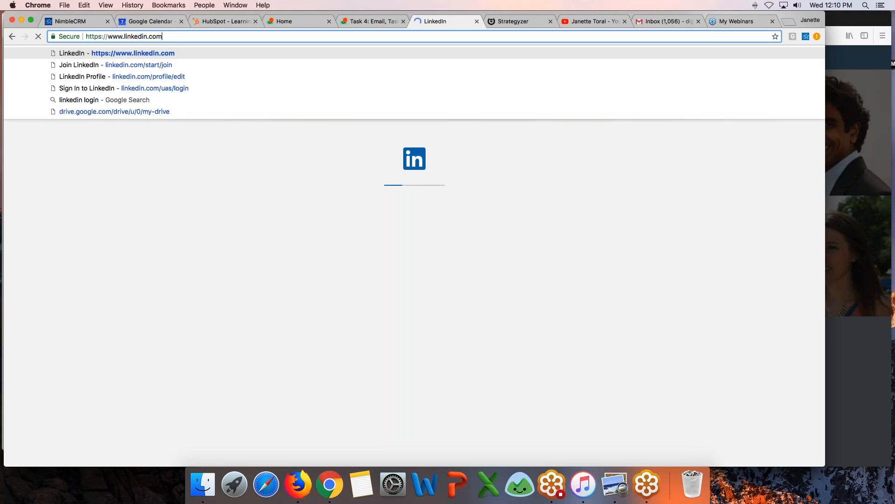
text(/in/janett)
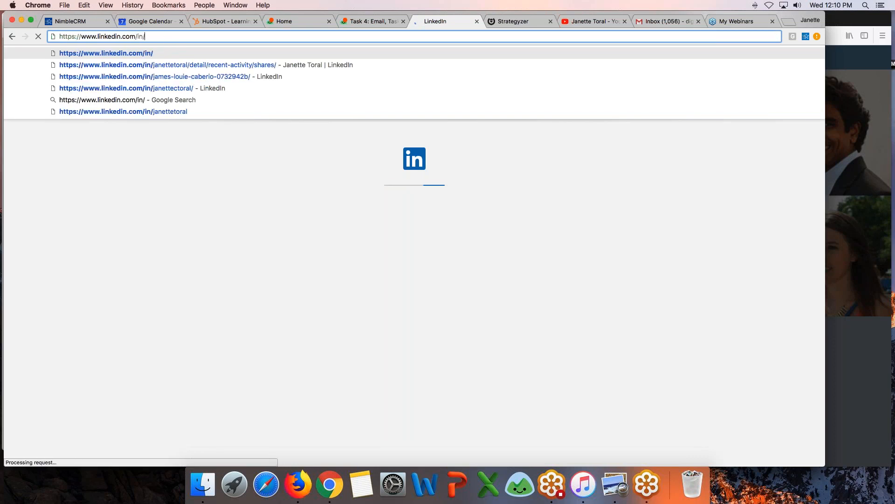
text(etoral)
key(Return)
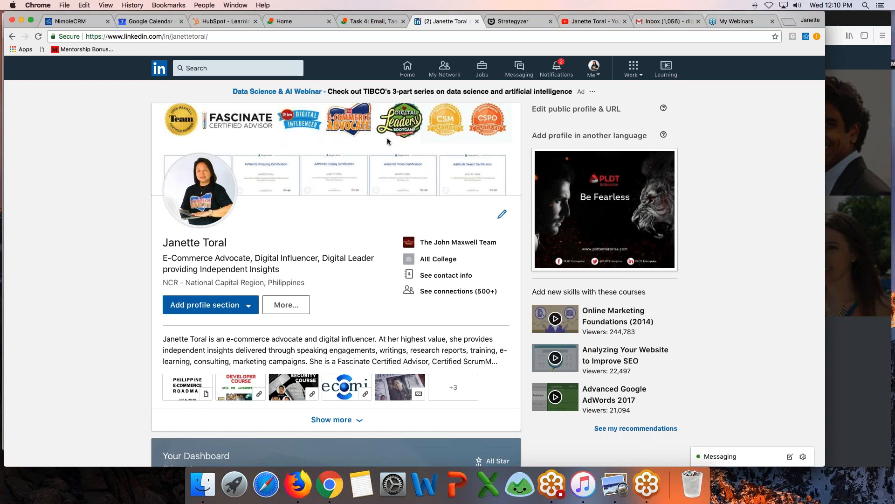
Return to Canva in Firefox and create a new Facebook Cover design from the Social Media & Email Headers formats
key(super+Tab)
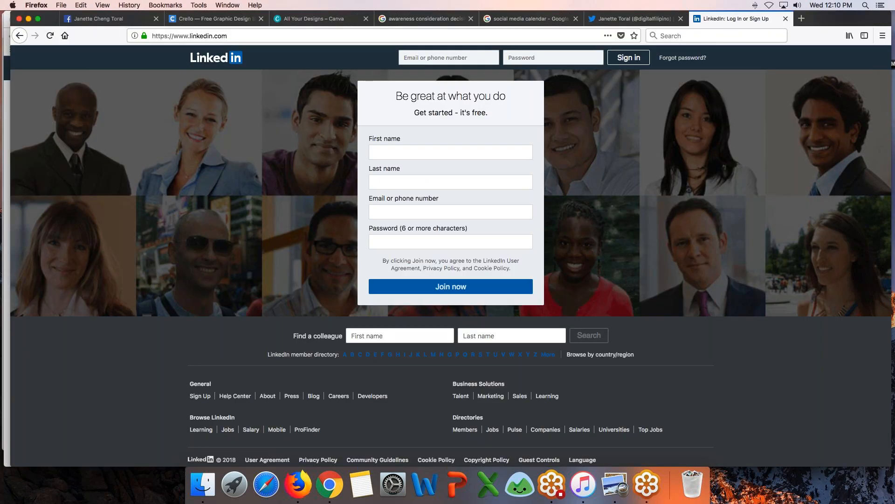
click(308, 19)
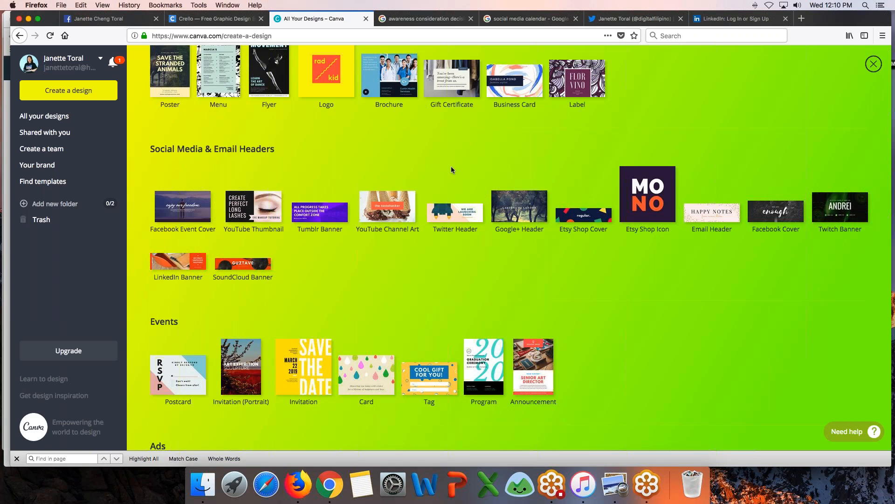
scroll(451, 167, up, 1)
scroll(452, 166, down, 3)
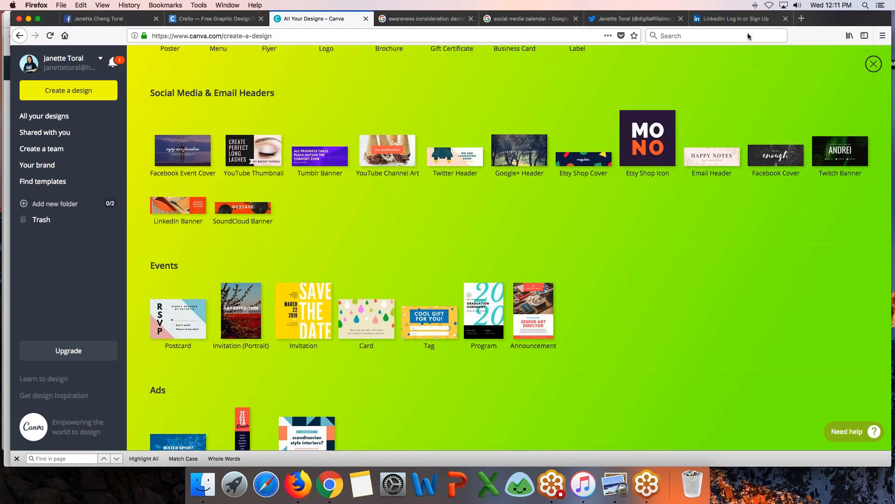
click(801, 144)
click(801, 144)
click(793, 154)
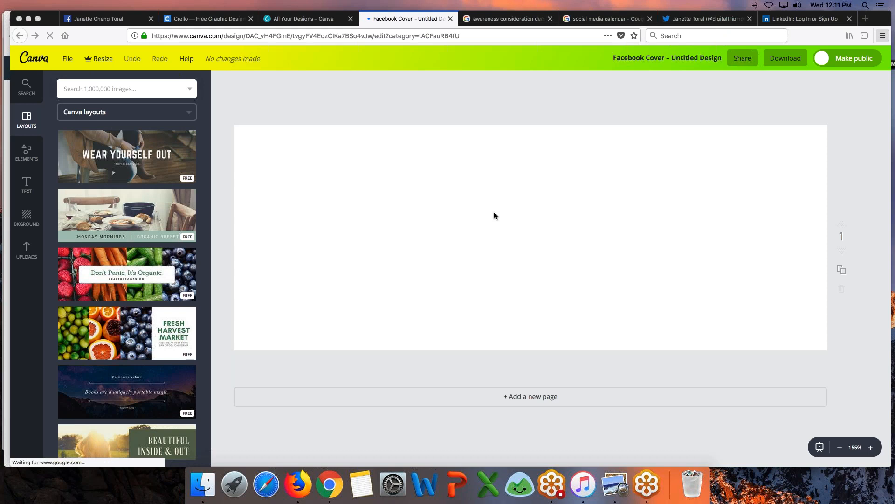
Browse the Canva layouts and apply the Fresh Harvest Market layout to the blank cover
scroll(130, 276, down, 3)
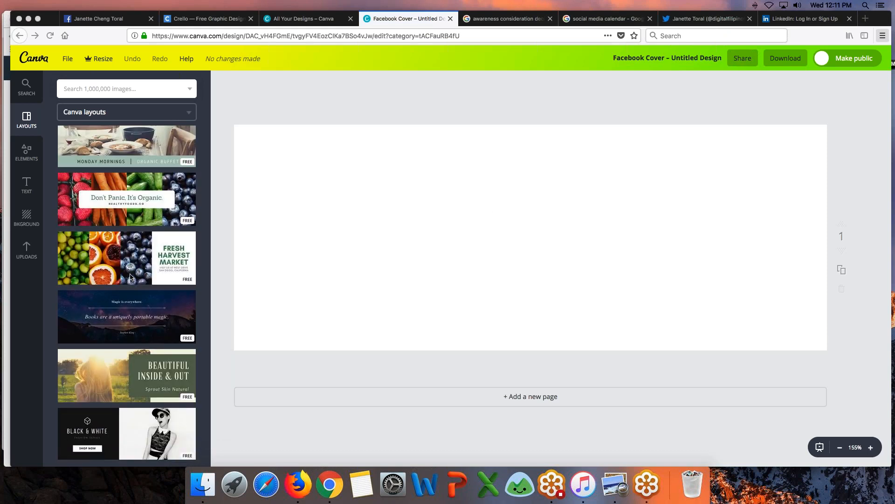
scroll(131, 276, up, 2)
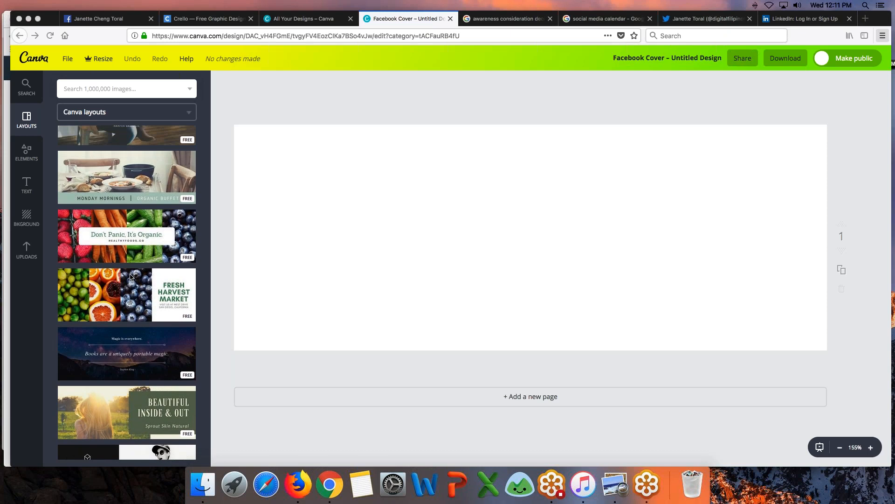
scroll(124, 307, down, 4)
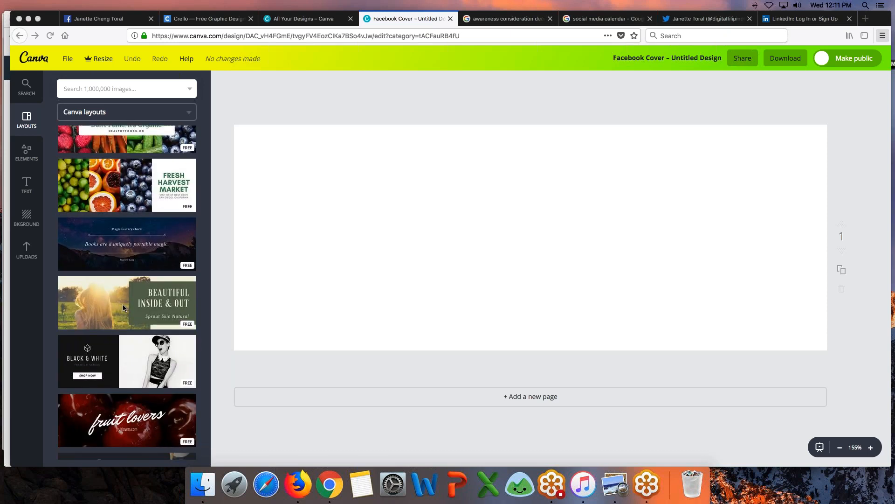
scroll(122, 304, up, 1)
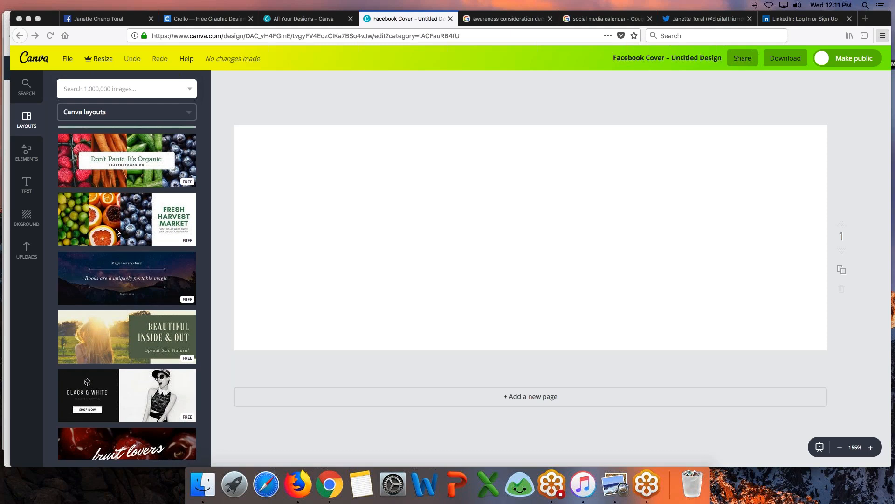
click(116, 229)
click(116, 230)
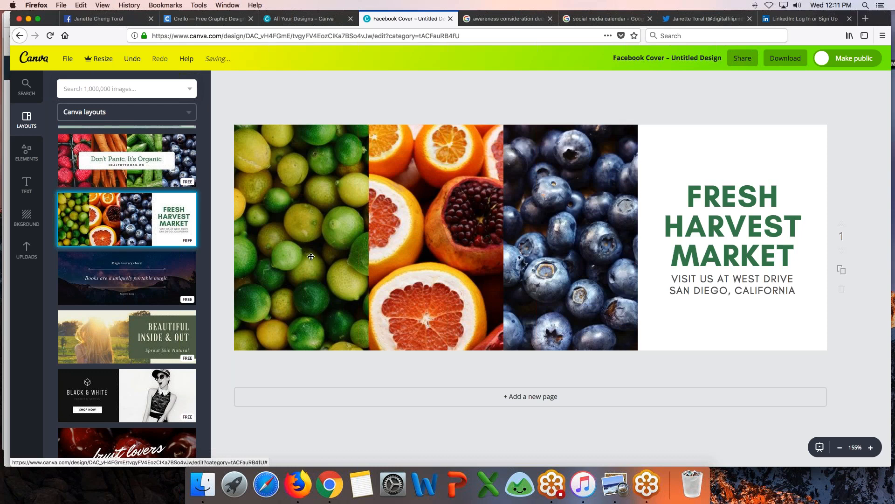
Replace the limes photo in the first frame with the uploaded photo of people beside a table of cards
click(27, 258)
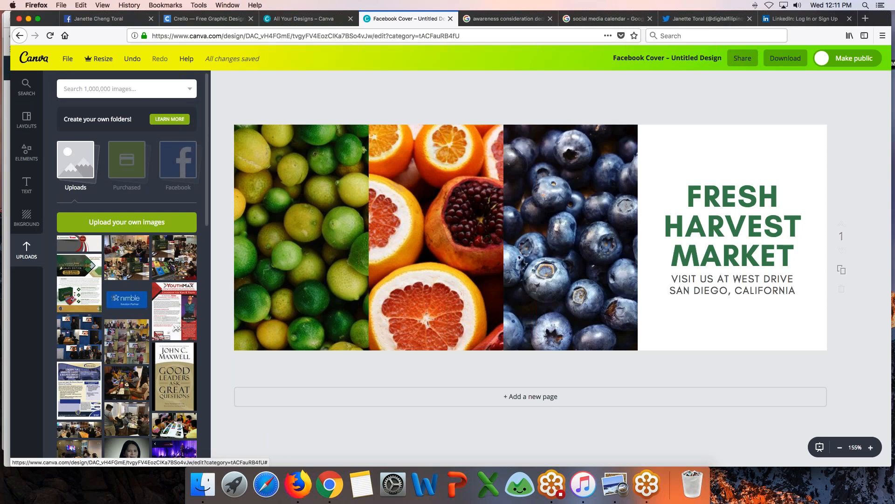
scroll(127, 280, down, 3)
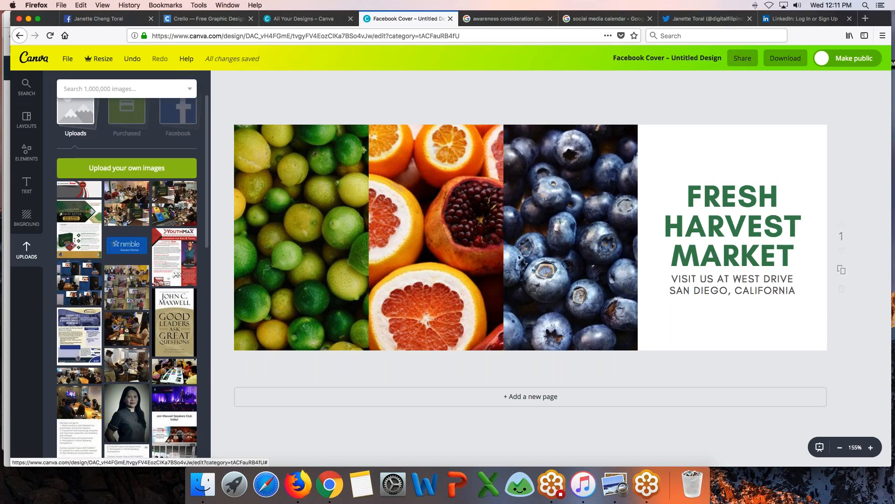
scroll(127, 280, down, 1)
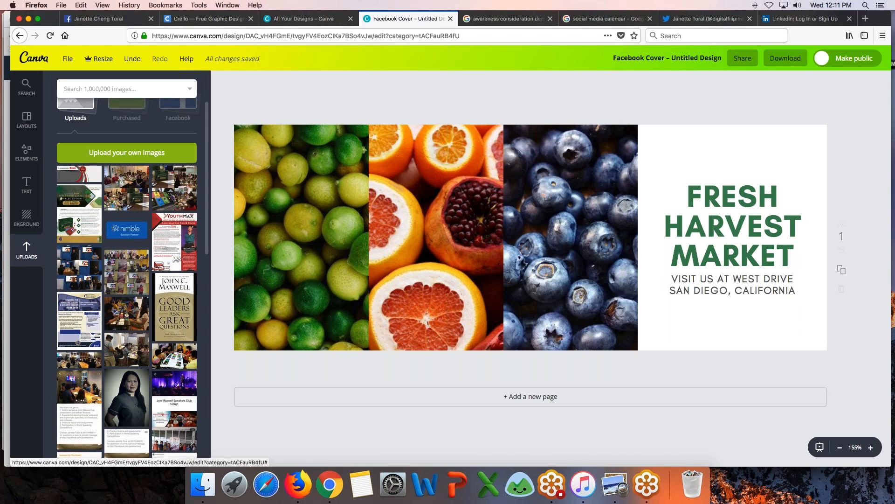
drag(175, 356, 288, 263)
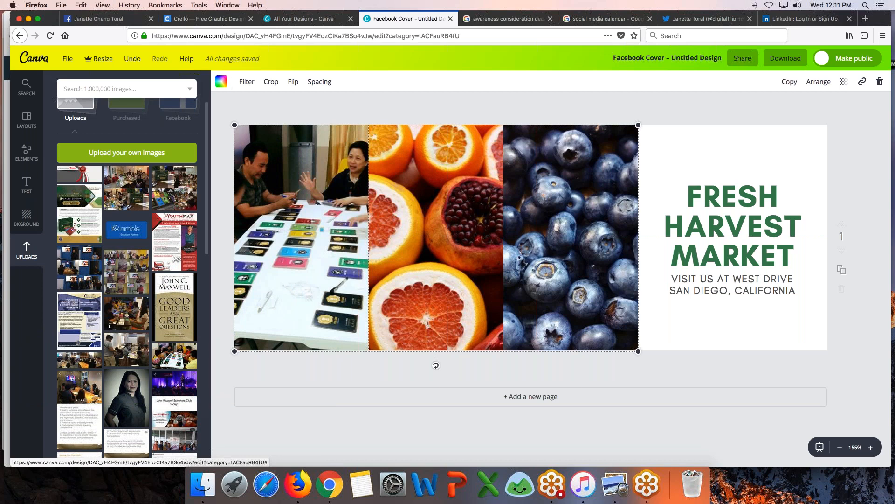
Browse the uploaded images and replace the citrus photo in the middle frame with the auditorium crowd photo
scroll(110, 325, down, 7)
scroll(127, 277, down, 11)
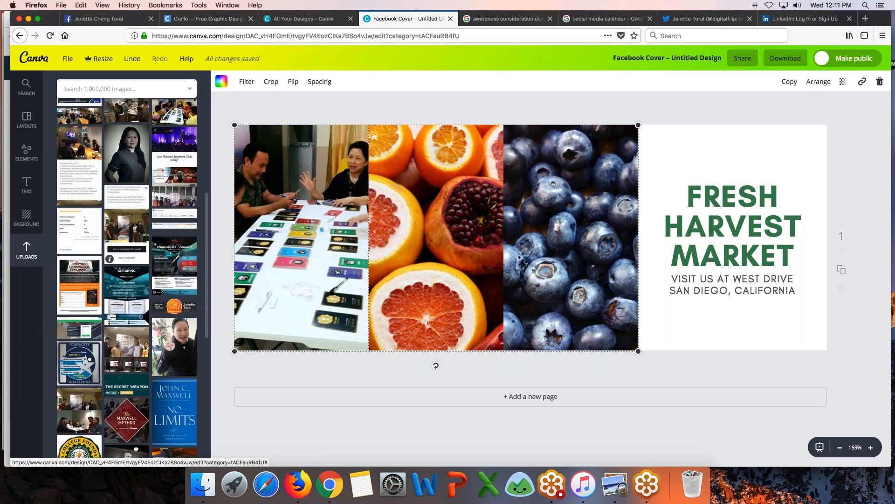
scroll(127, 277, down, 8)
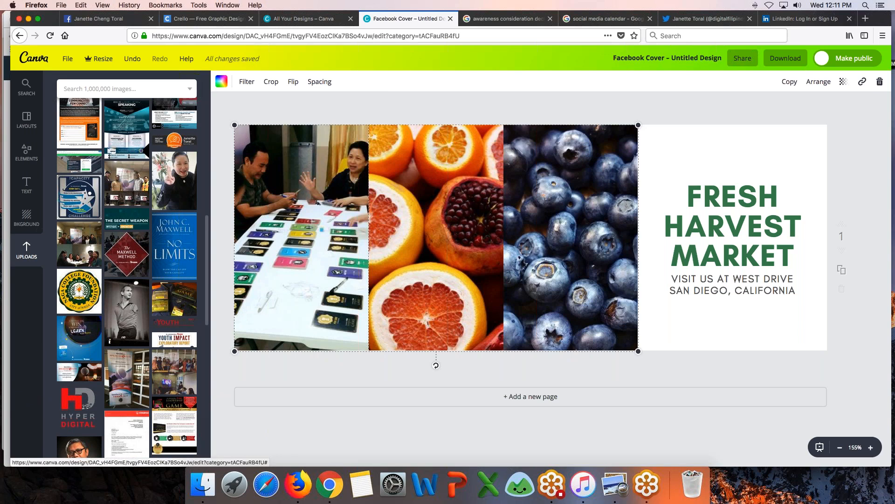
scroll(126, 277, down, 3)
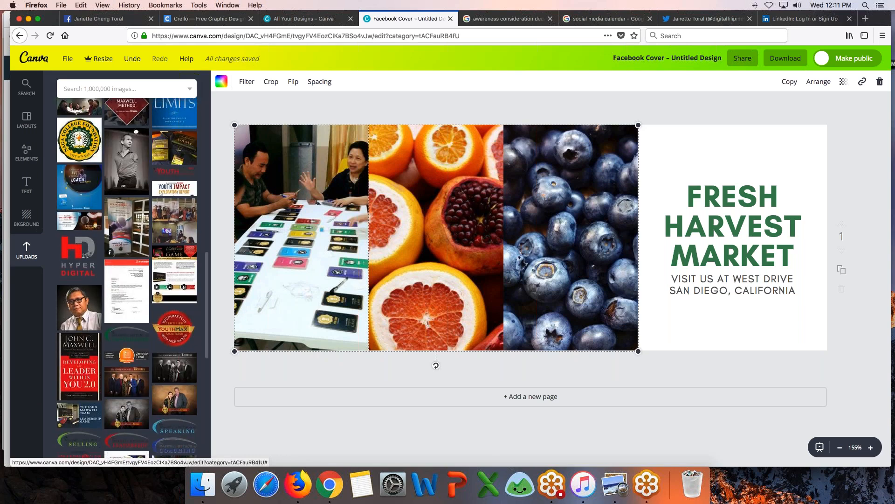
scroll(126, 277, down, 2)
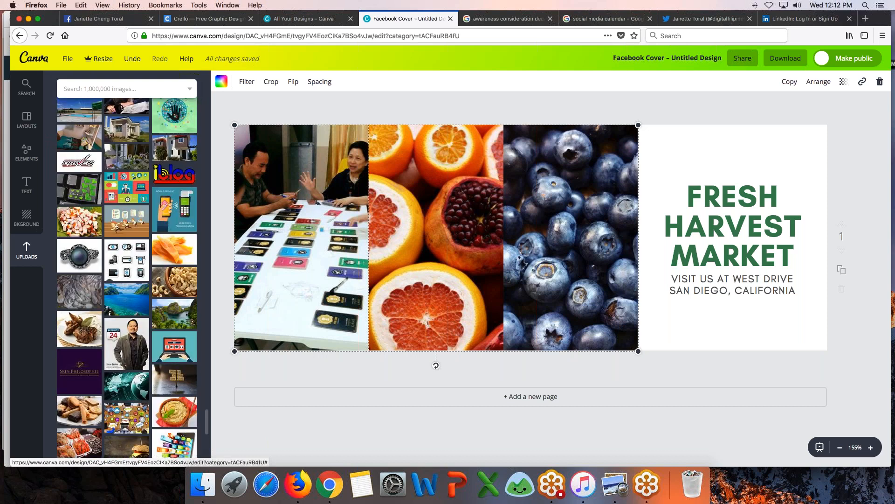
scroll(127, 277, down, 10)
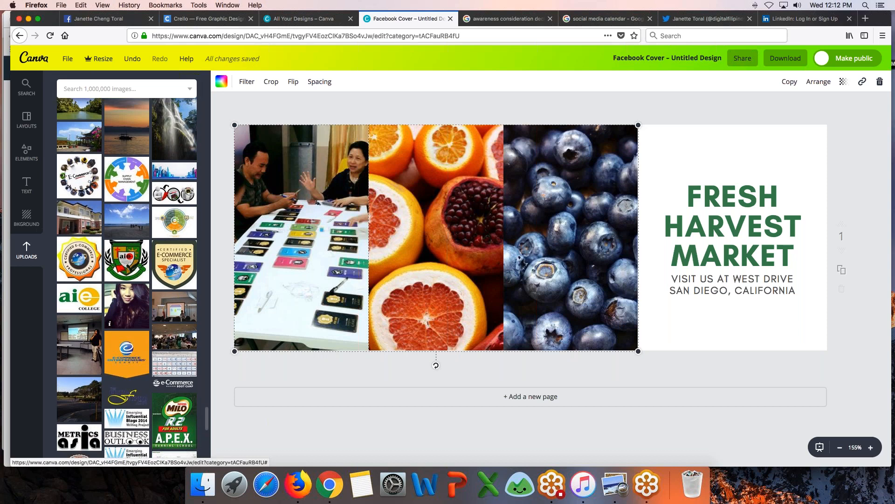
scroll(144, 337, down, 6)
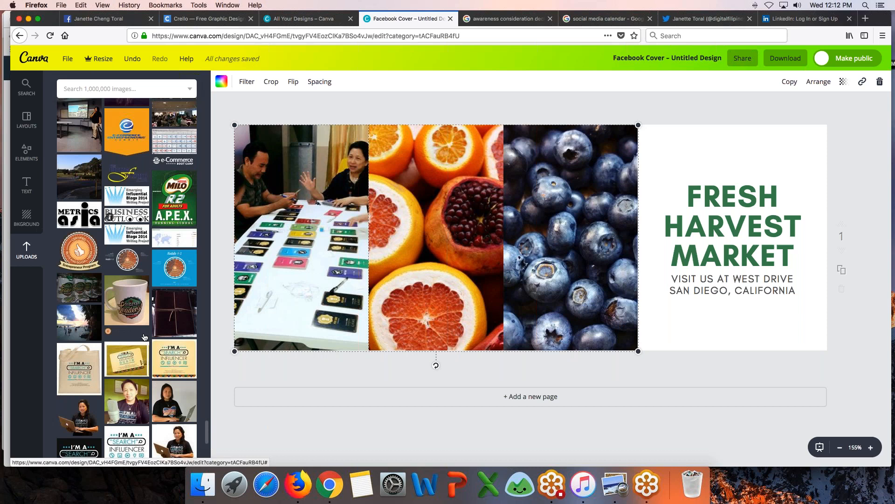
scroll(144, 337, down, 4)
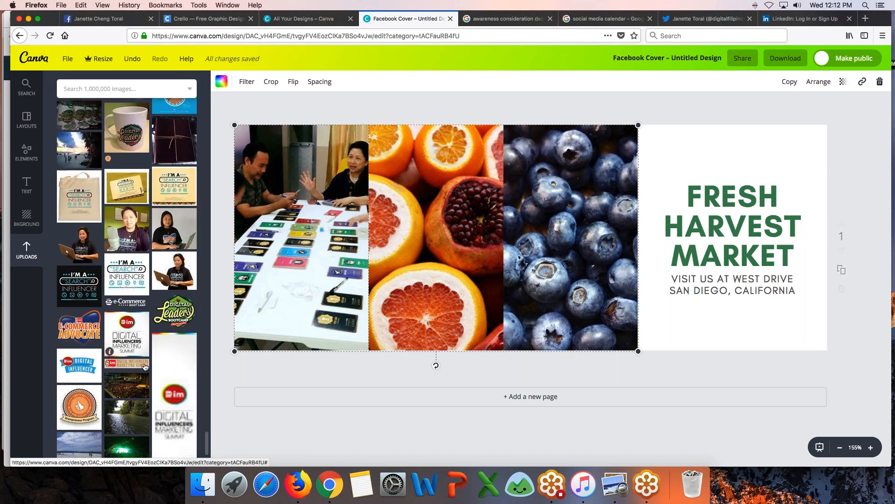
drag(138, 386, 405, 277)
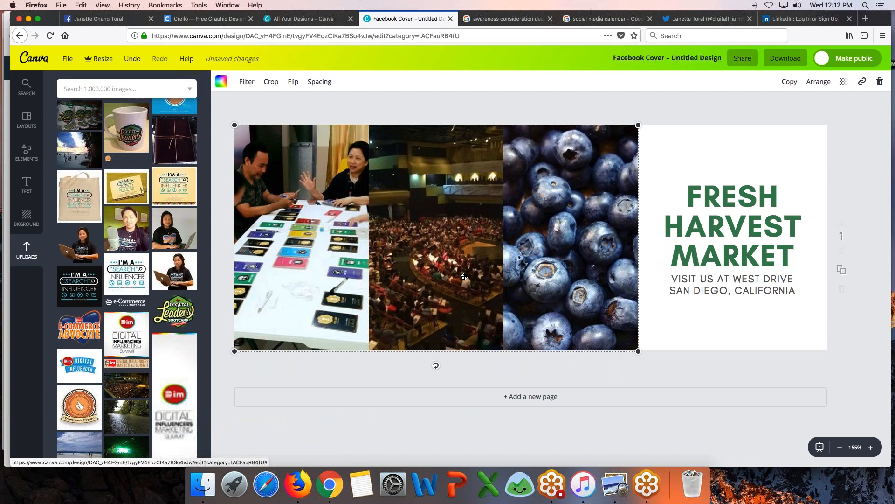
click(270, 81)
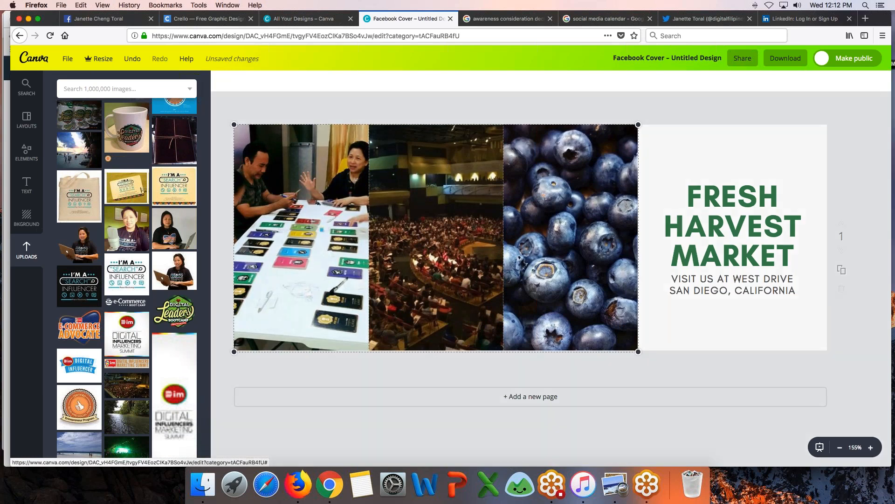
drag(431, 210, 506, 219)
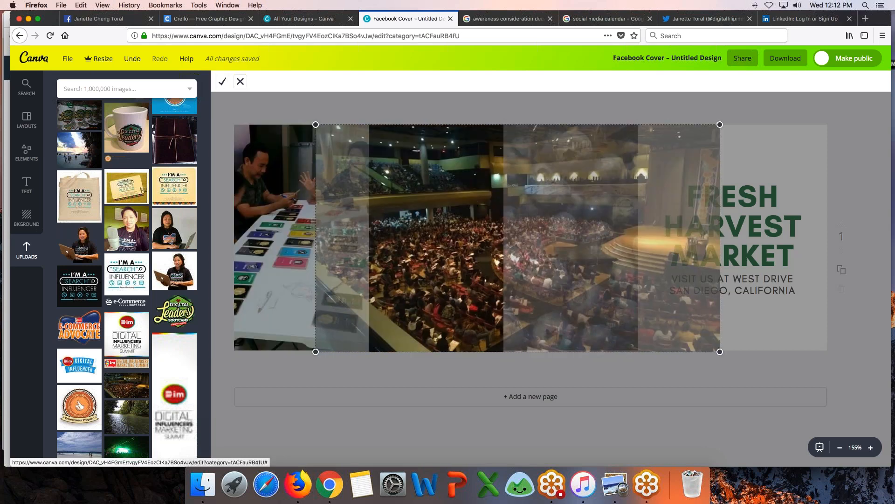
click(240, 82)
Replace the auditorium photo in the middle frame with the uploaded photo of a seated seminar audience
scroll(144, 234, up, 3)
scroll(144, 234, up, 3)
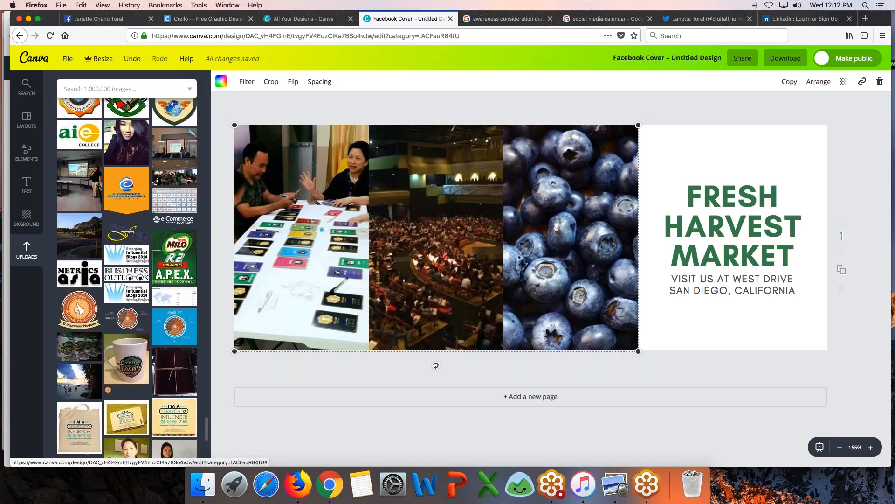
drag(175, 174, 443, 210)
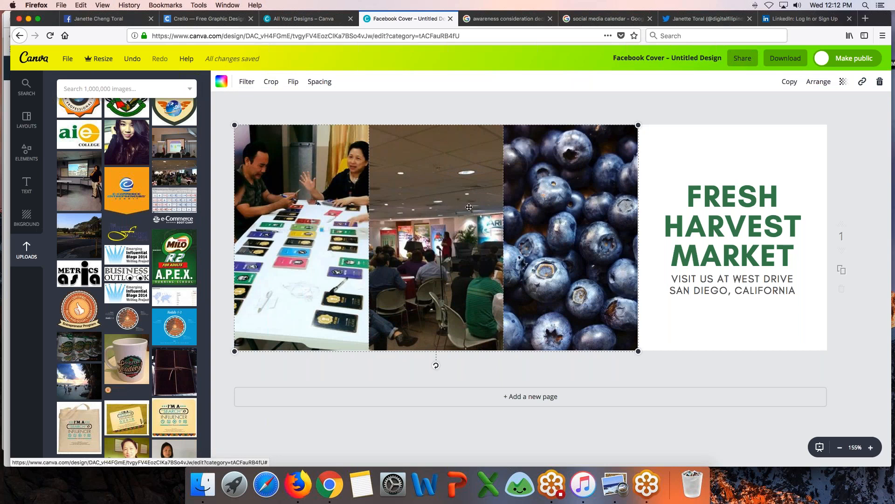
Replace the blueberries photo in the third frame with the uploaded portrait in the E-Commerce Advocate shirt
scroll(69, 214, up, 10)
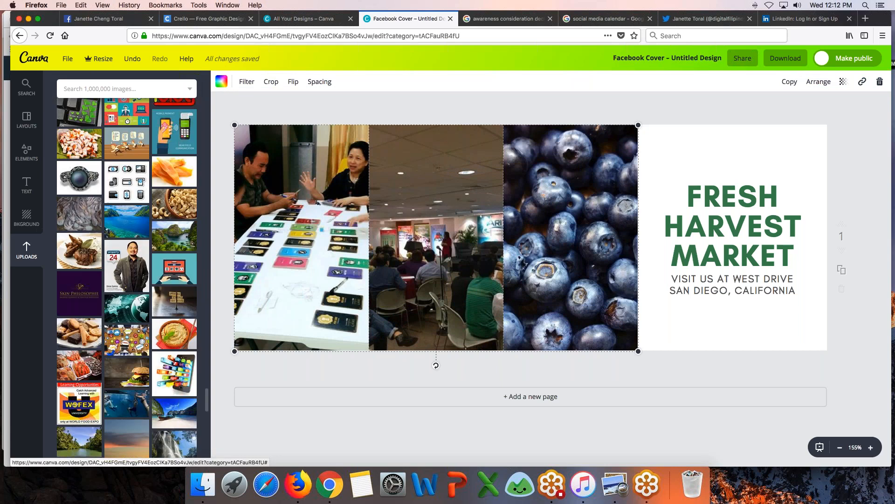
scroll(127, 278, down, 10)
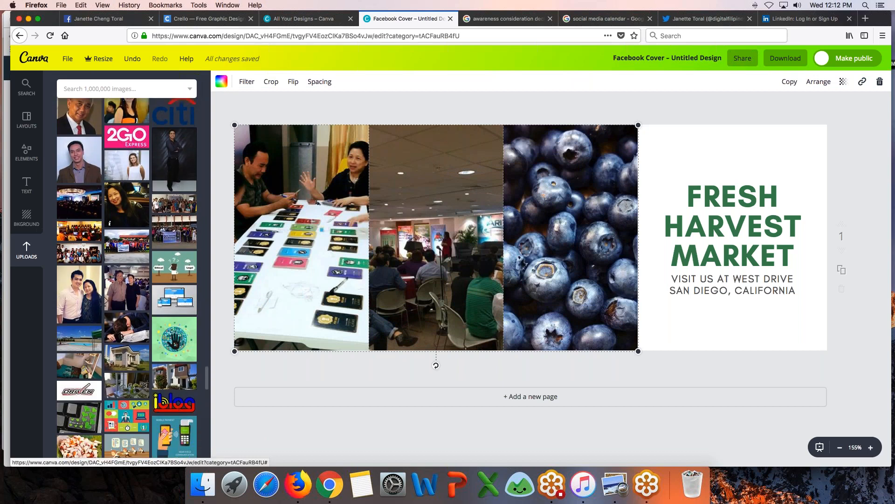
scroll(127, 277, down, 10)
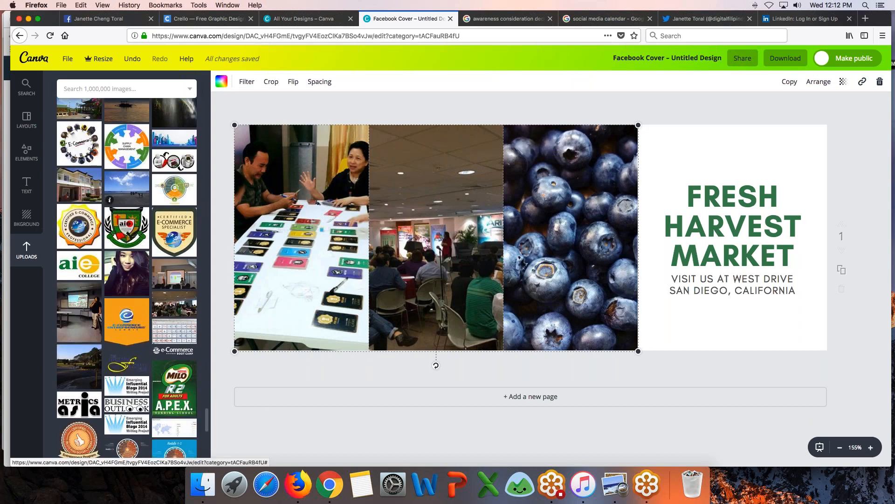
scroll(126, 277, down, 5)
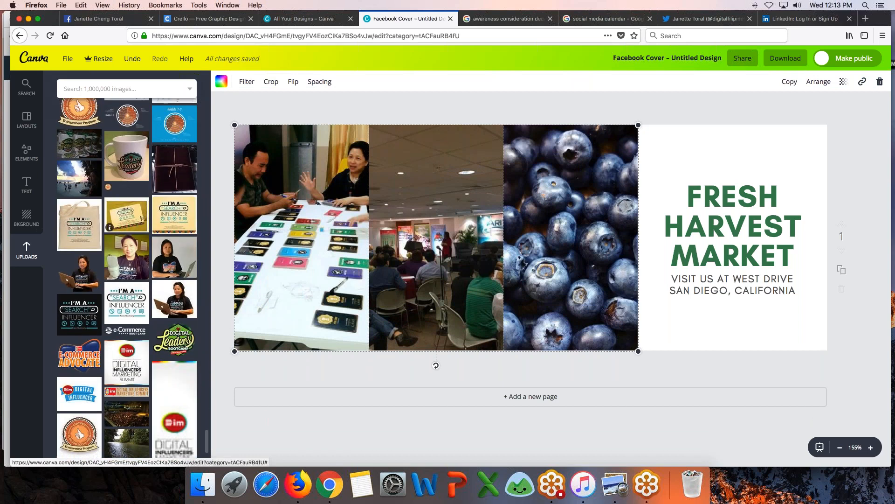
scroll(126, 224, down, 3)
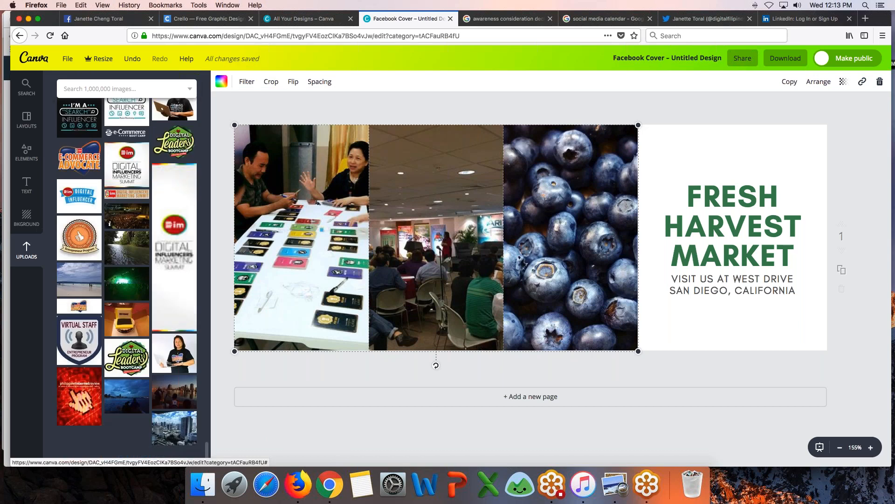
drag(189, 350, 537, 276)
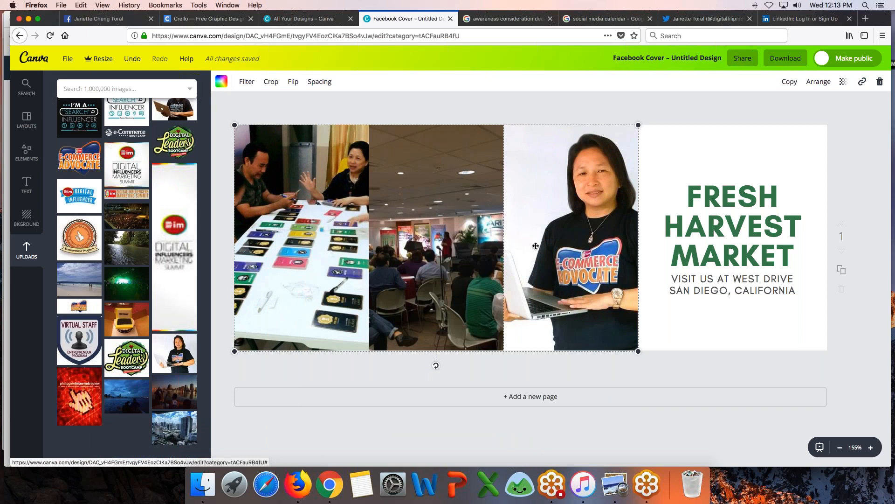
Remove the three uploaded photos from the frames of the image grid
key(super+z)
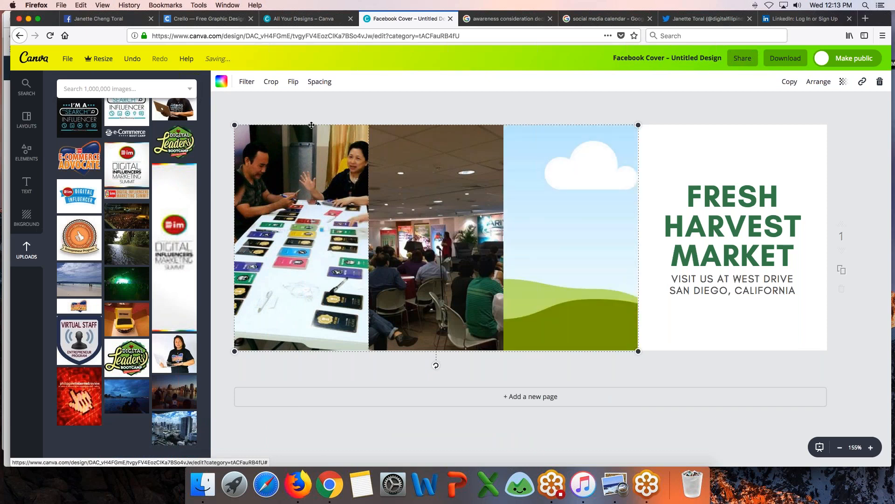
key(super+z)
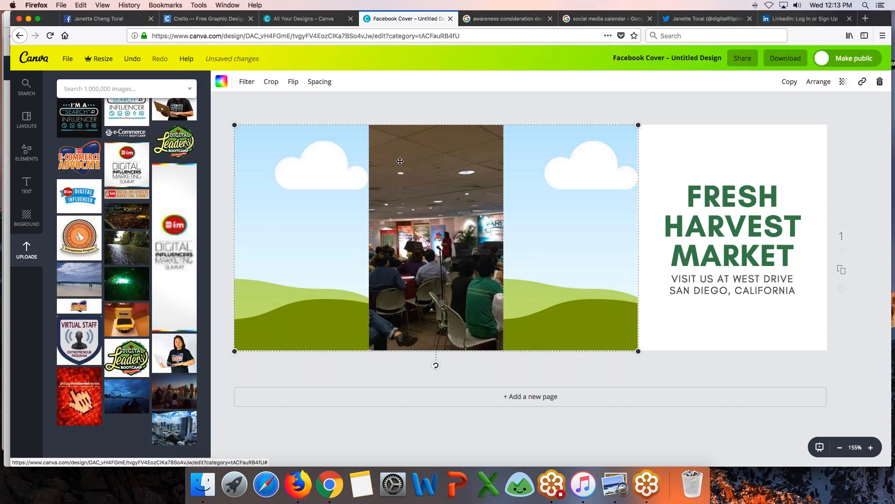
key(super+z)
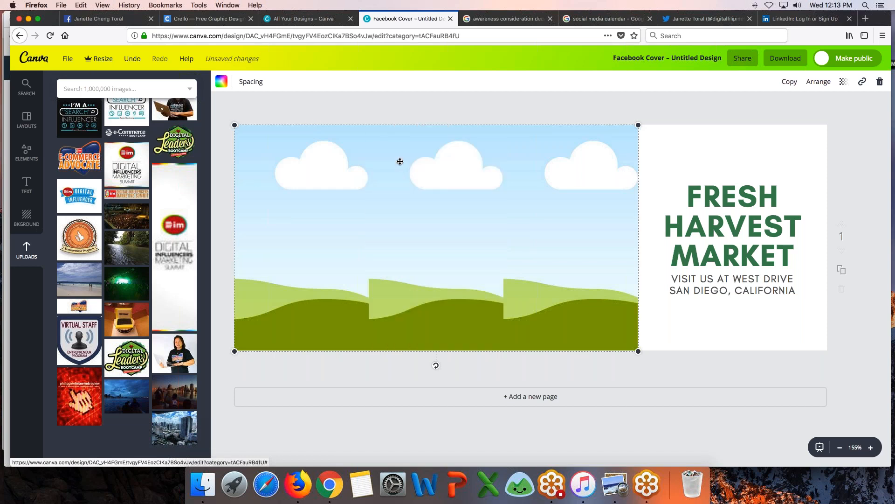
Select the image grid and the Fresh Harvest Market text together and delete them from the cover
click(658, 167)
click(648, 108)
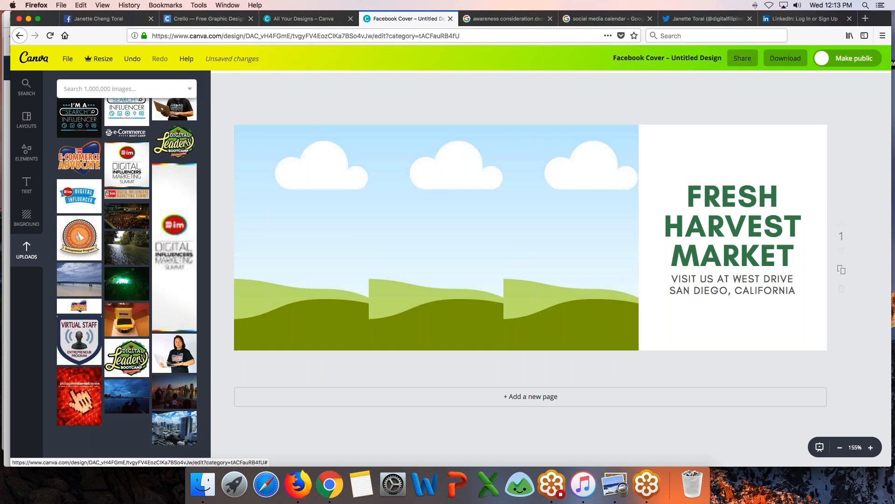
click(541, 125)
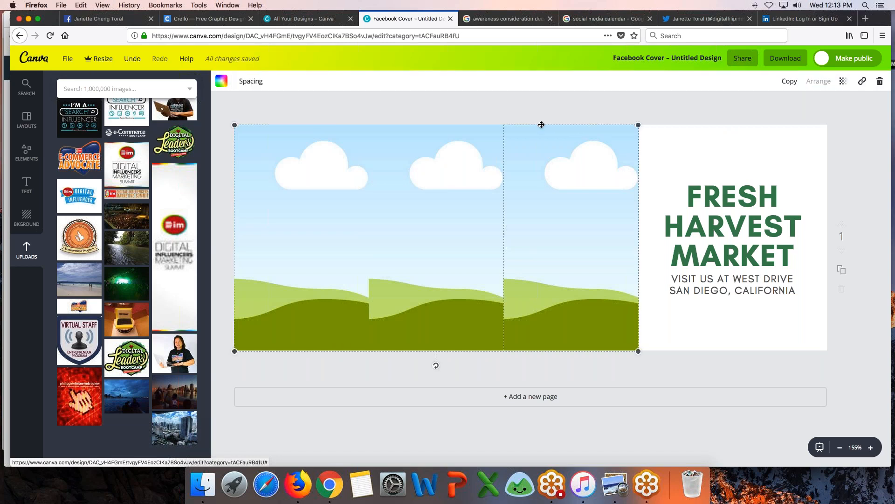
key(super+a)
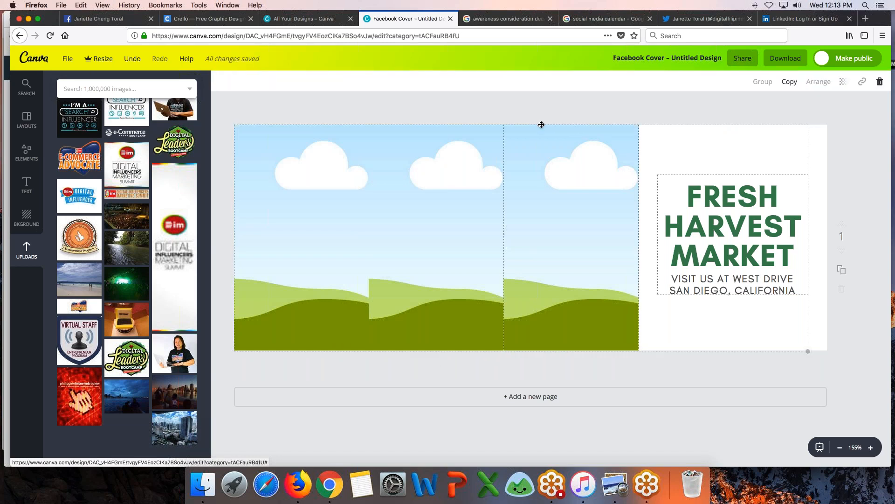
key(Delete)
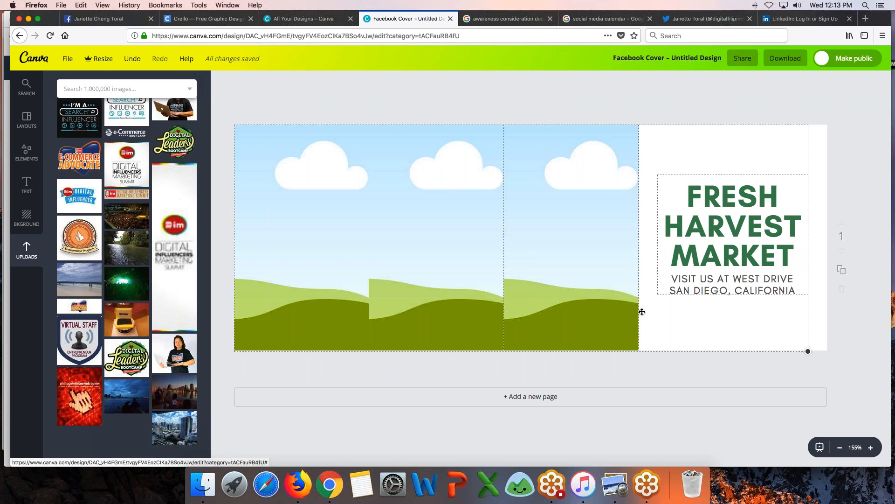
drag(686, 352, 536, 403)
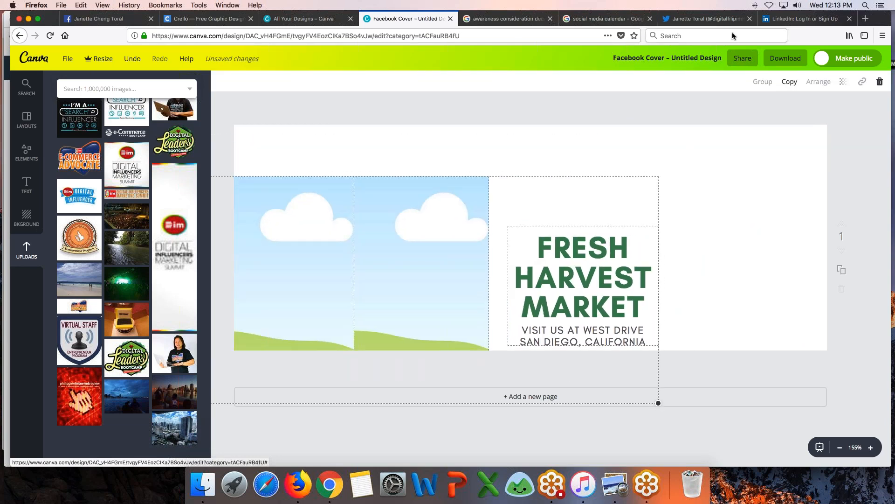
click(845, 86)
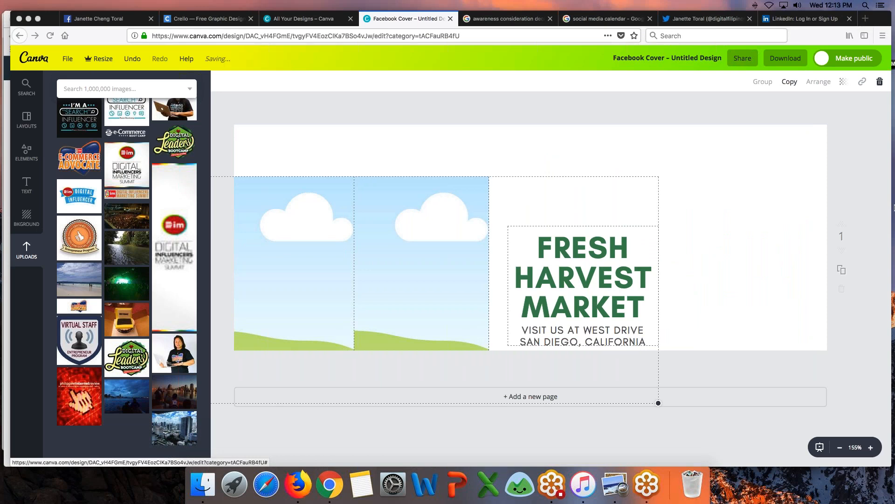
click(880, 82)
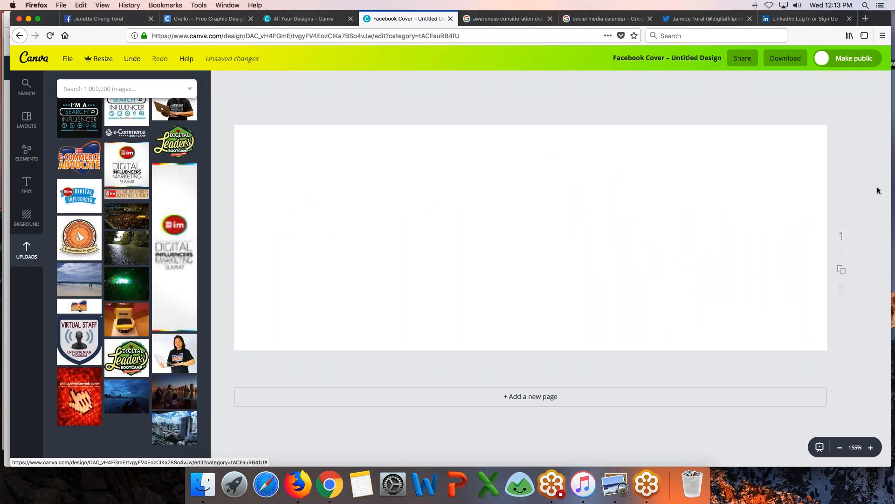
Browse the Canva layouts and apply the "A life without love is like a year without summer" layout to the empty cover
click(27, 120)
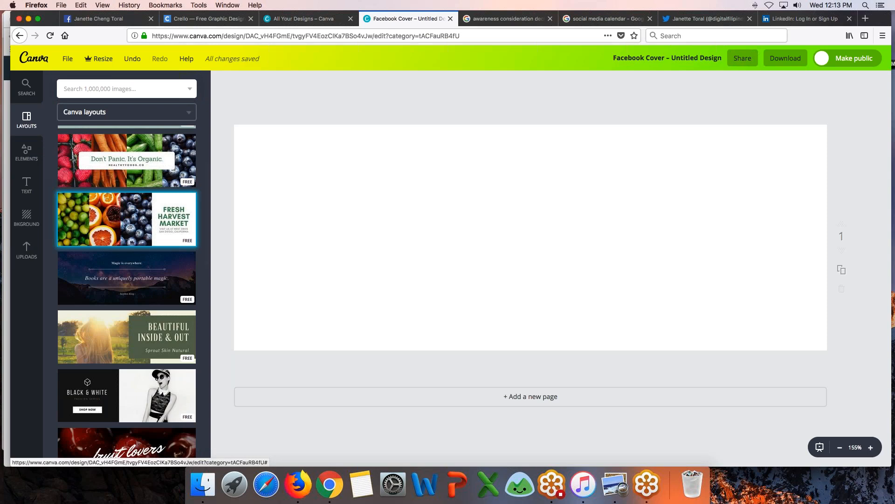
scroll(169, 339, down, 5)
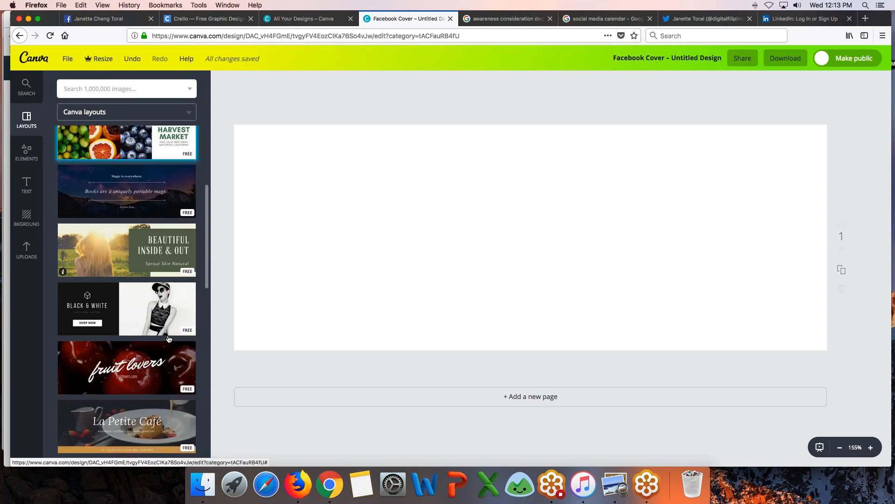
scroll(169, 339, down, 4)
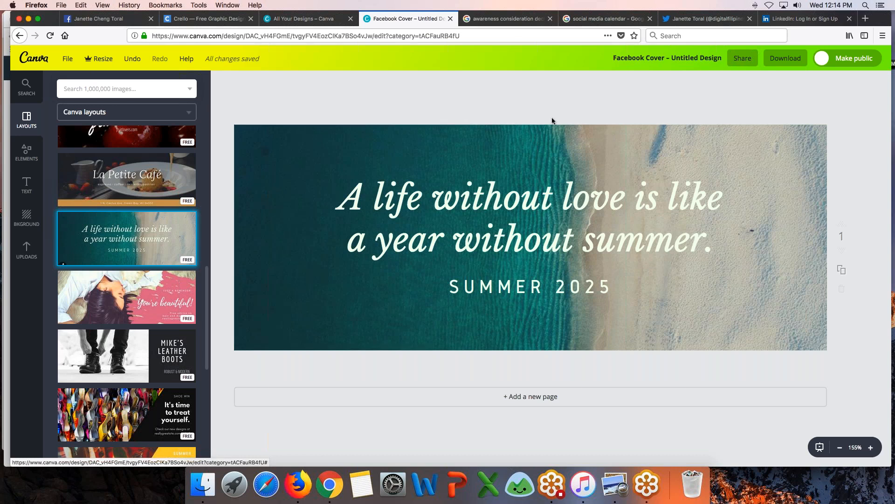
Delete the beach photo, its empty frame and the summer quote text group to clear the cover
click(583, 137)
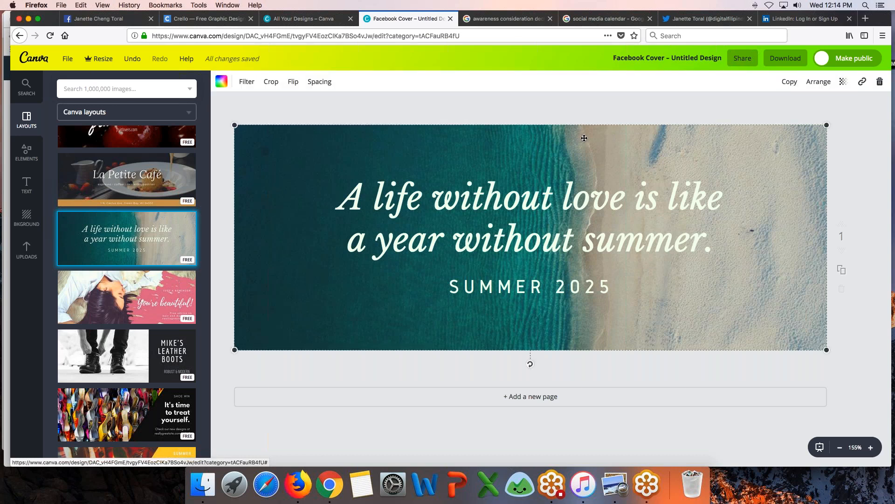
key(Delete)
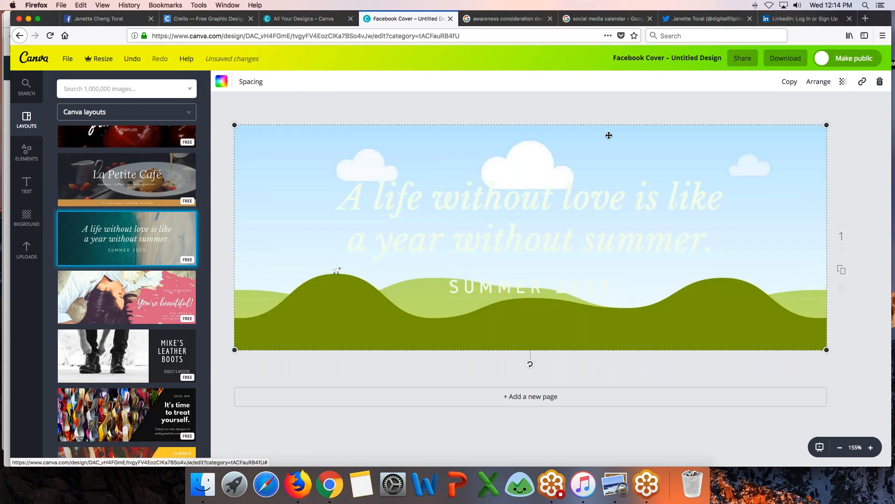
key(Delete)
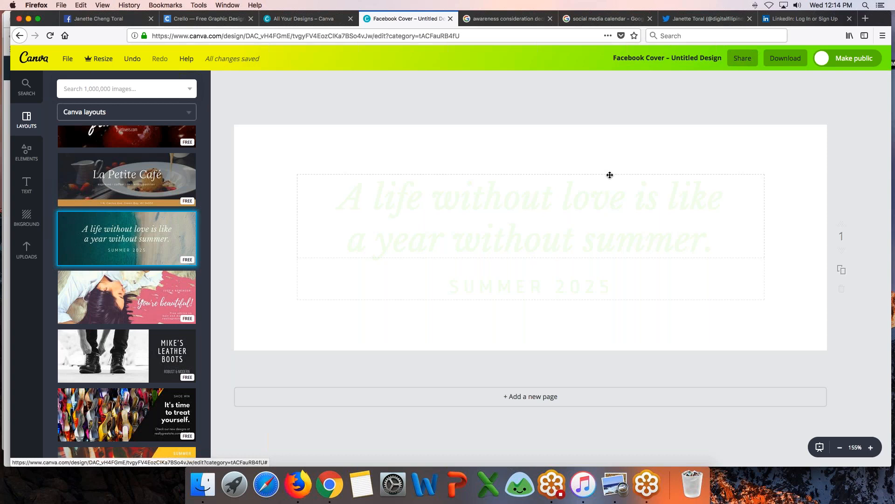
click(610, 175)
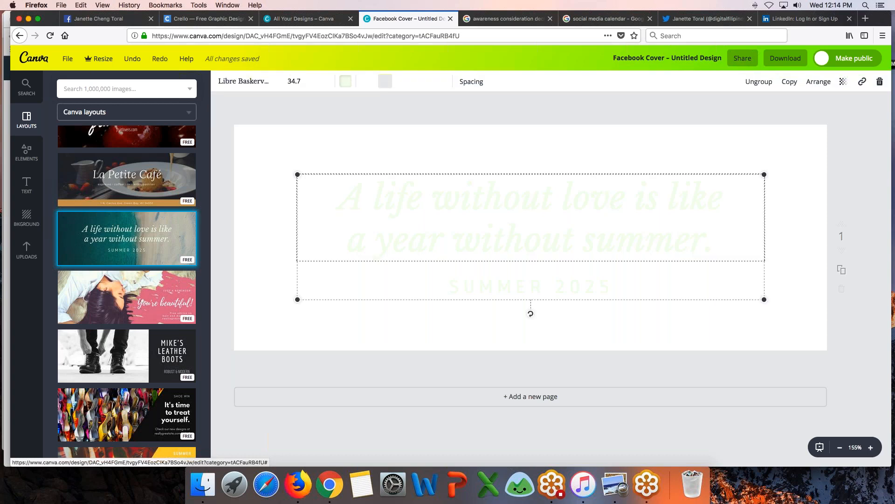
click(613, 173)
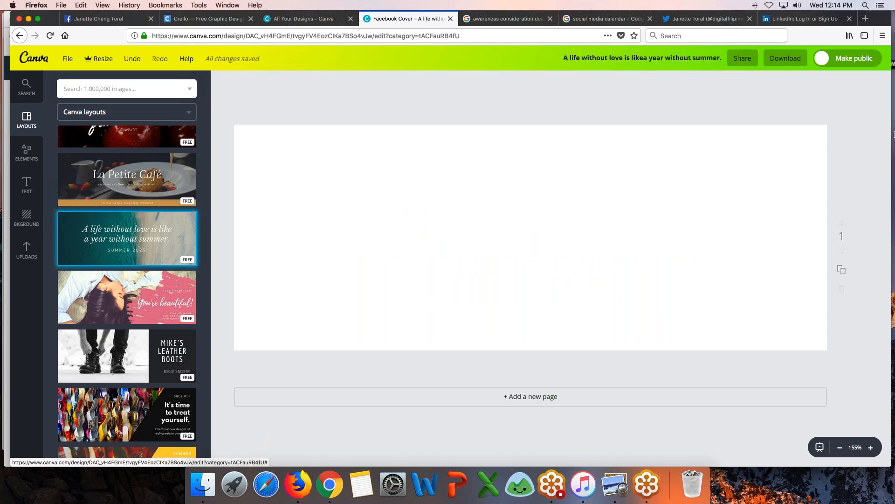
Check the existing "Independent Insights" Facebook cover for reference and apply the "Don't Panic, It's Organic." layout to the empty cover
click(891, 99)
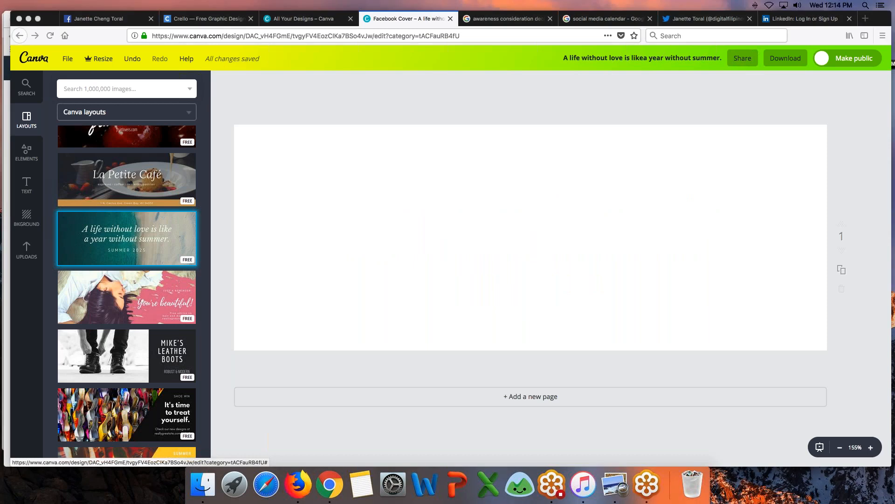
click(89, 19)
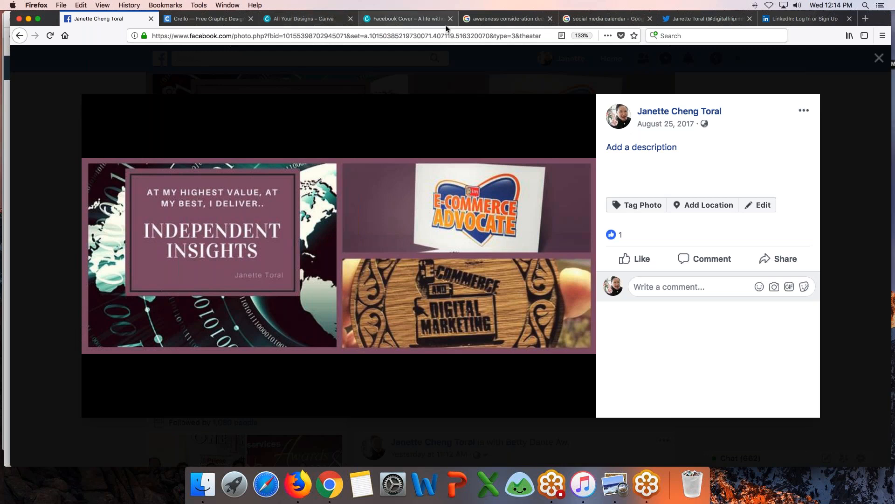
click(396, 21)
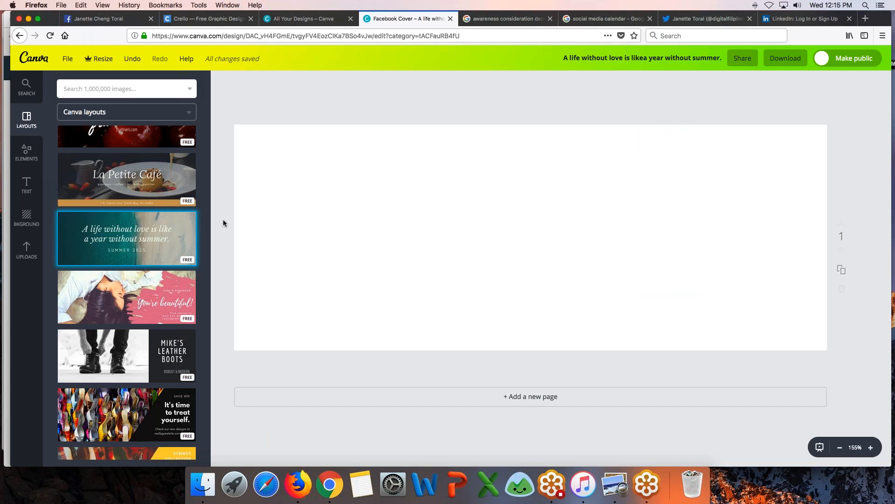
scroll(191, 224, up, 10)
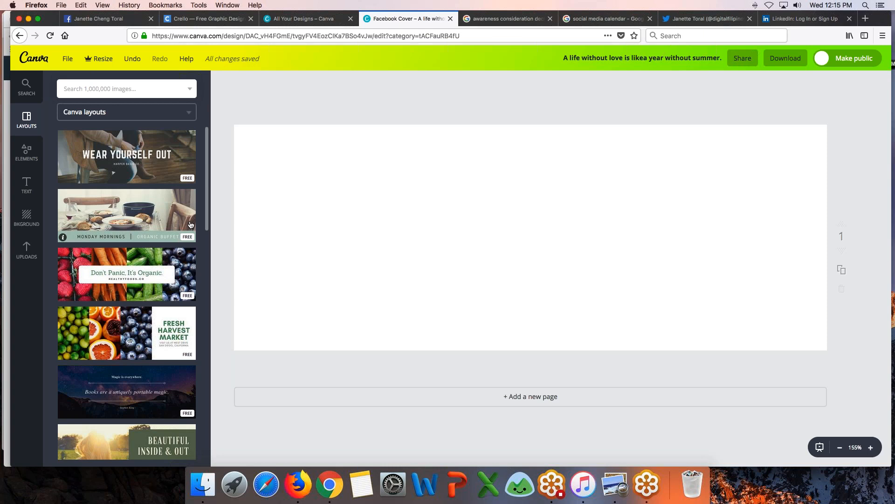
click(153, 259)
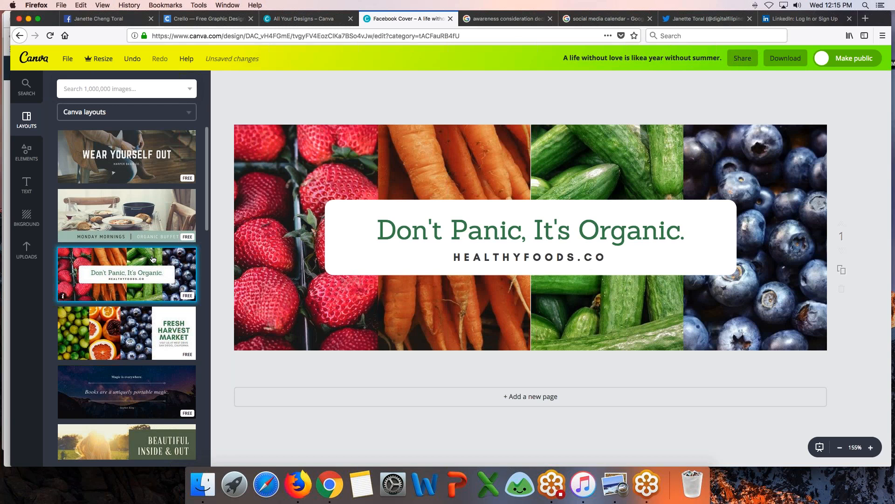
Replace the strawberries in the first frame with the uploaded photo of two people at a table of cards
click(26, 251)
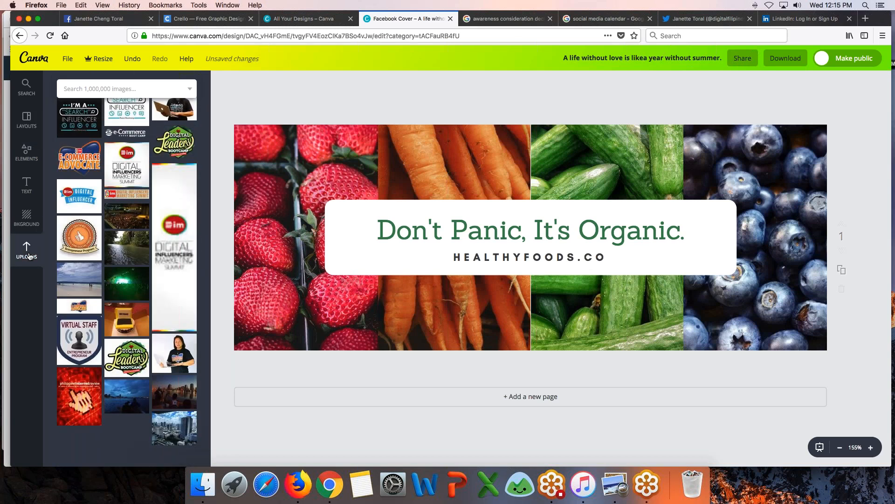
scroll(55, 257, up, 20)
scroll(127, 261, up, 15)
scroll(127, 266, down, 2)
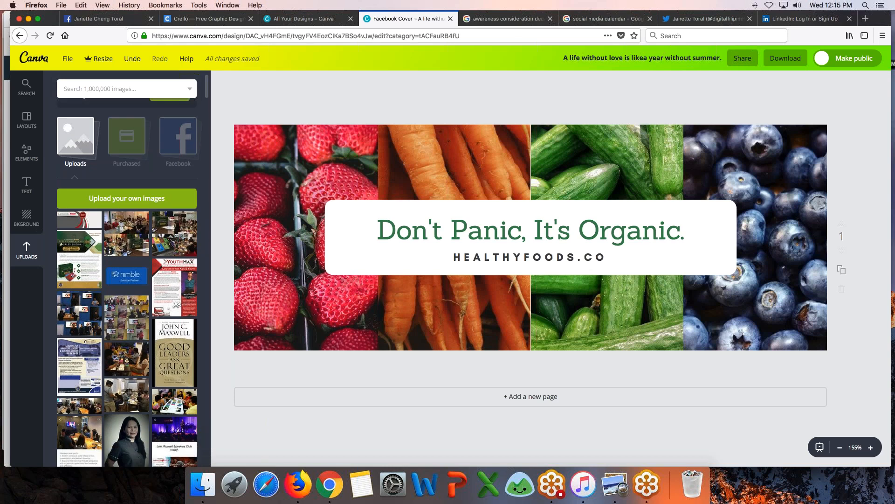
scroll(127, 266, down, 3)
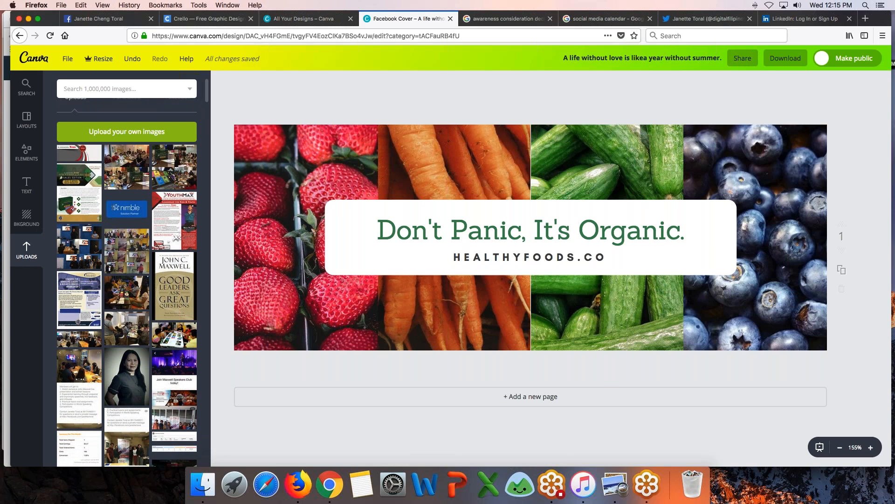
scroll(127, 280, down, 2)
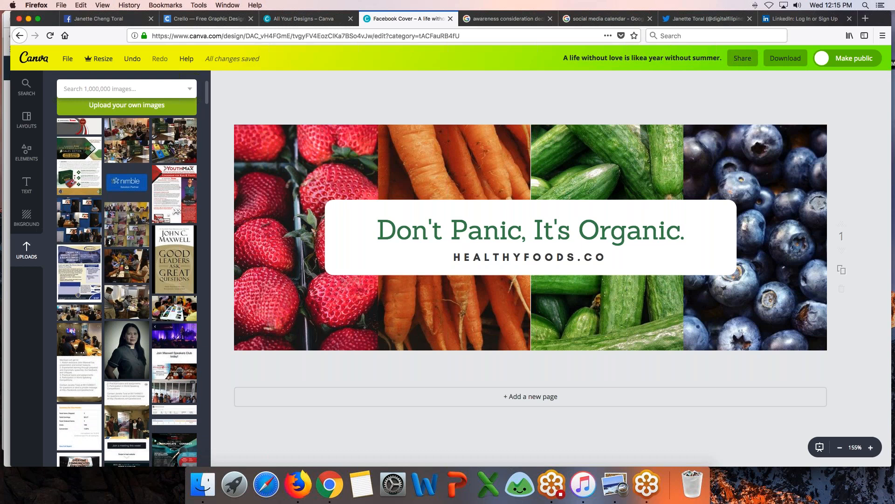
drag(185, 310, 286, 264)
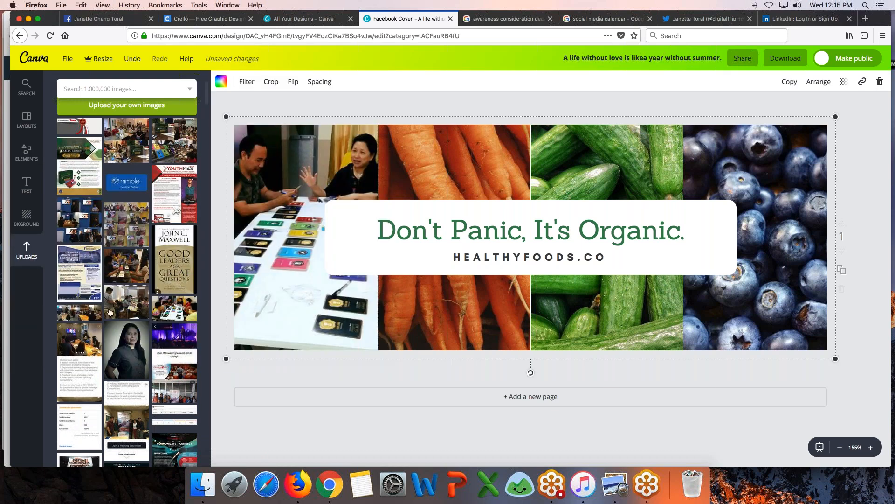
Replace the carrots in the second frame with an uploaded meeting post, and swap that for the "Join a meeting this week!" image
drag(88, 342, 434, 273)
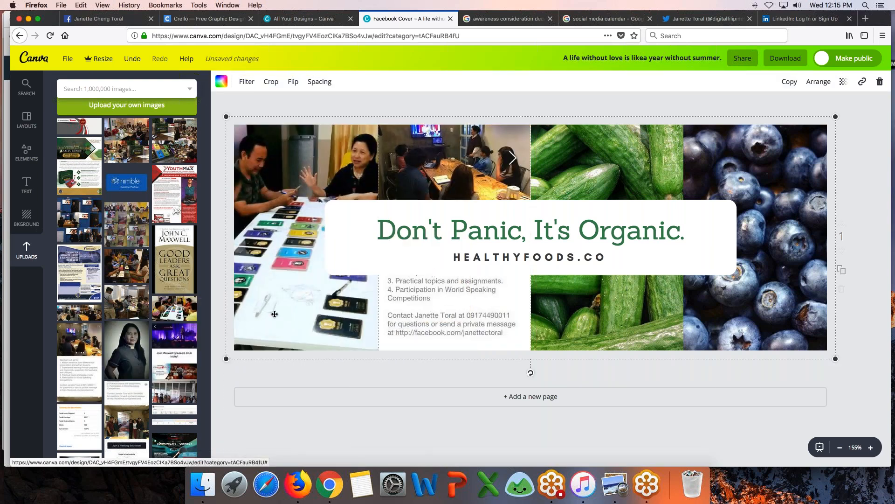
scroll(126, 280, down, 2)
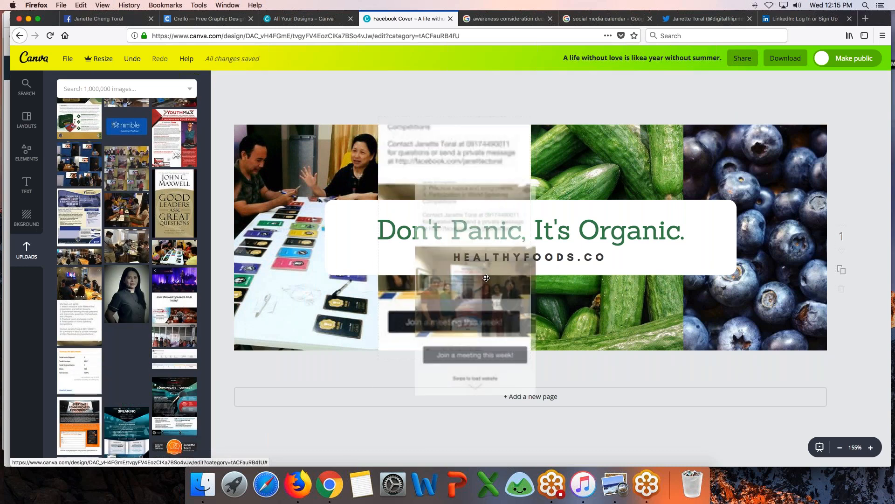
scroll(191, 339, down, 4)
scroll(191, 339, down, 3)
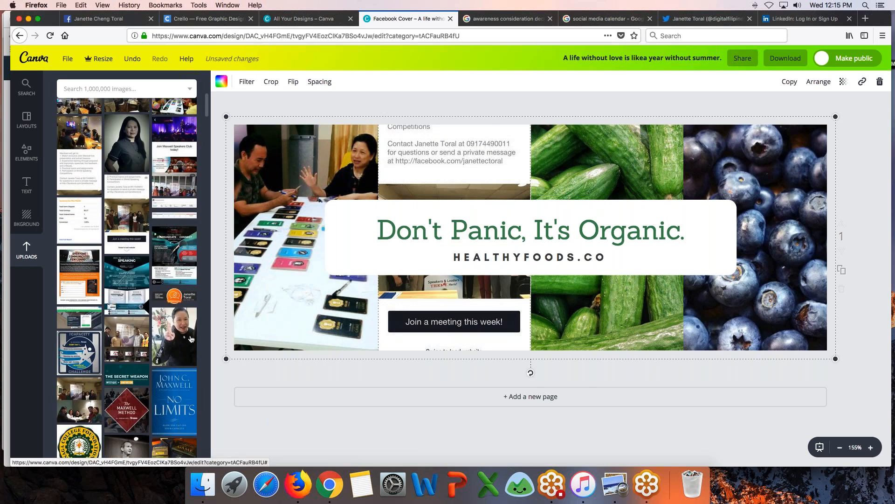
Browse the uploaded images and place the classroom photo with the whiteboard in the second frame
scroll(124, 373, down, 6)
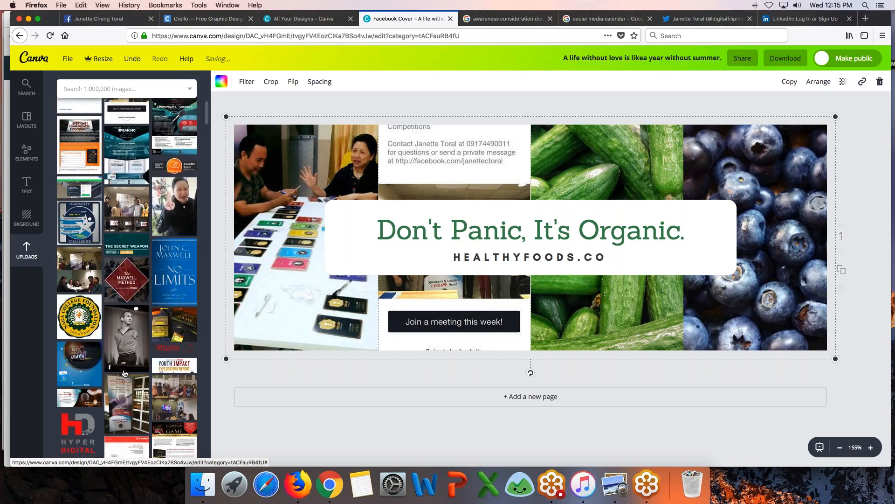
scroll(124, 373, down, 9)
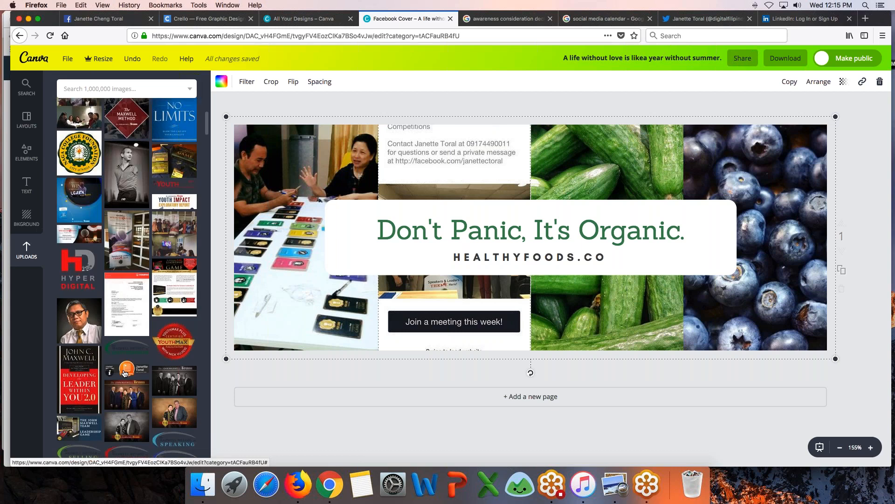
scroll(124, 373, down, 6)
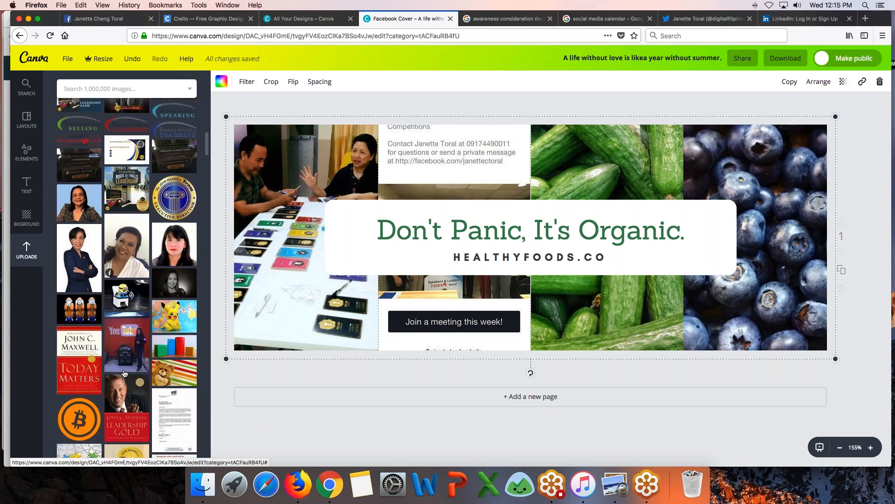
scroll(125, 373, up, 15)
scroll(125, 373, up, 10)
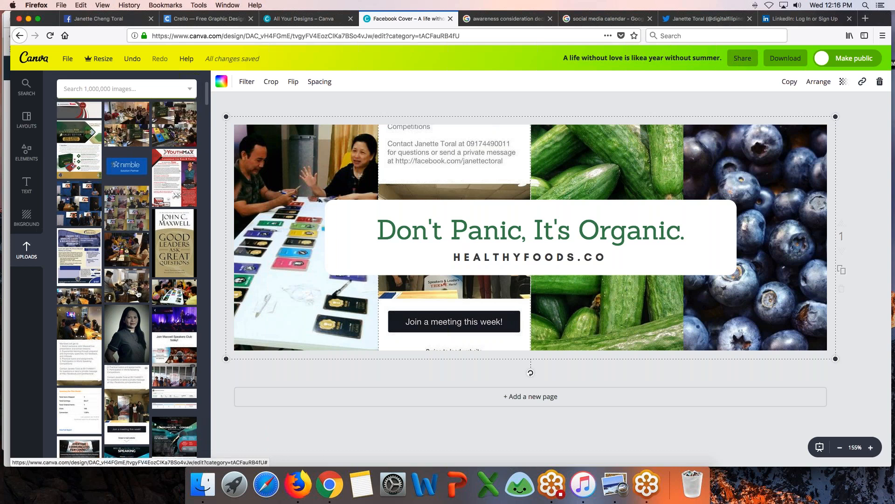
drag(138, 293, 461, 284)
drag(146, 289, 308, 286)
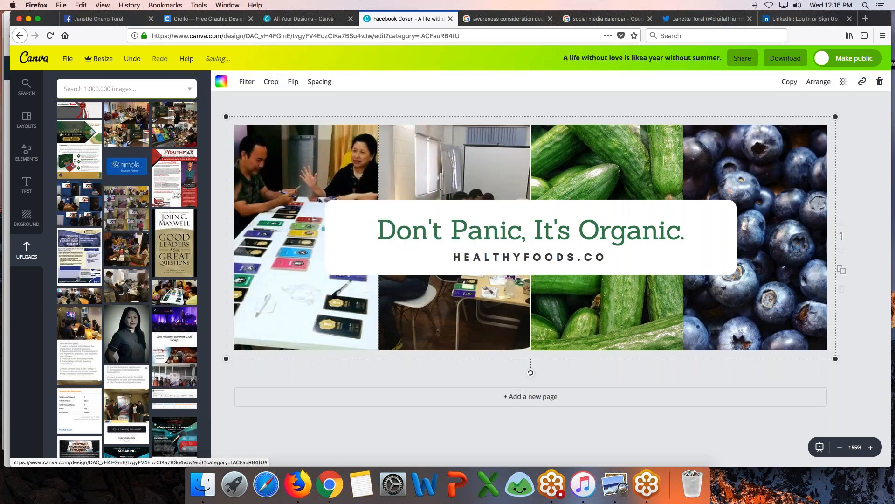
Place the Leadership Game Sales Edition flyer in the first frame and the coaching workshop flyer in the second
scroll(86, 271, up, 3)
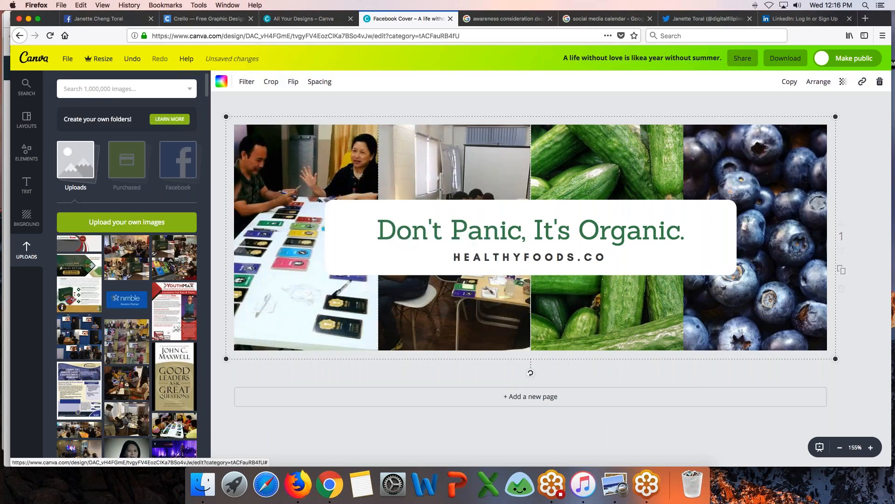
scroll(86, 270, down, 2)
scroll(82, 149, down, 2)
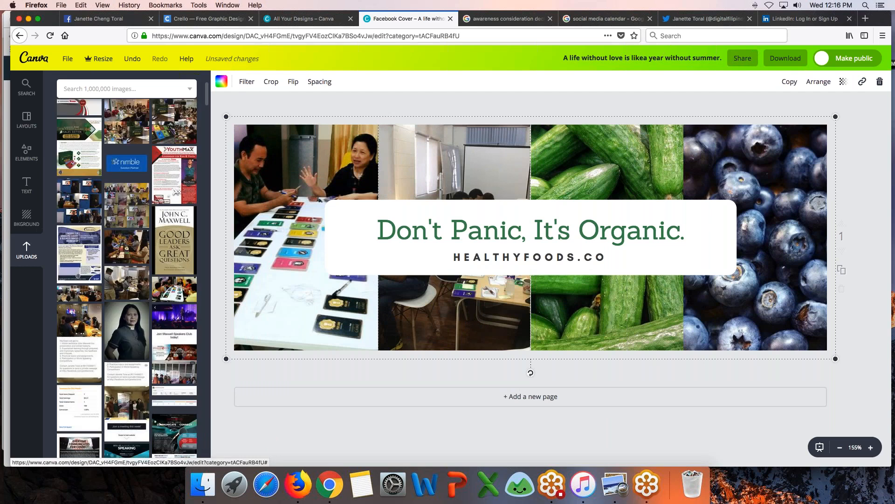
drag(82, 149, 324, 182)
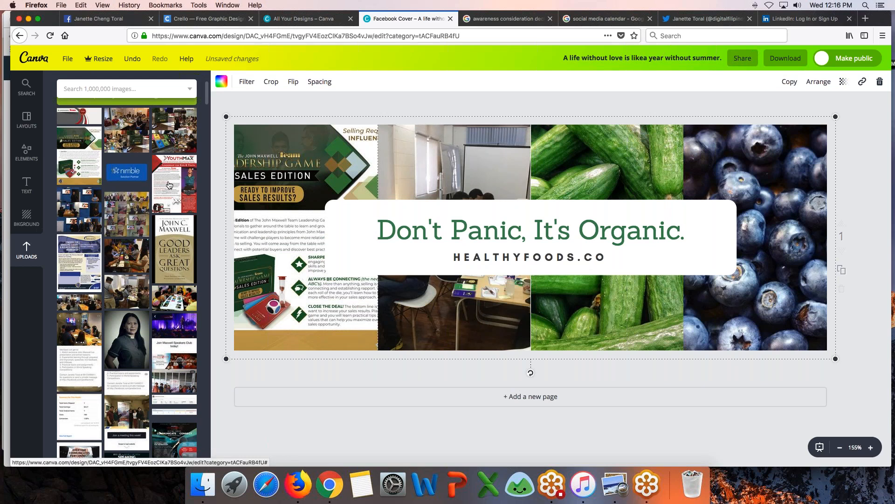
drag(86, 272, 433, 278)
Replace the cucumbers with the "Communicate & Connect" speakers club flyer and the blueberries with the speaking workshop flyer
scroll(162, 318, down, 4)
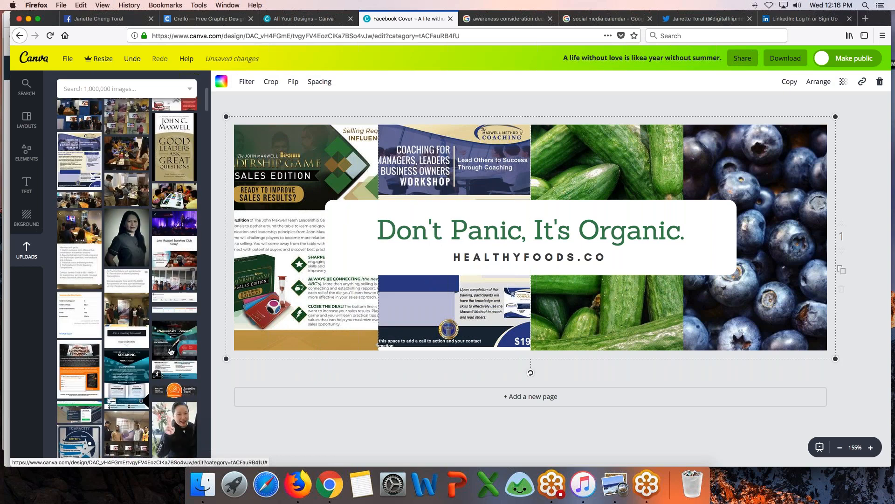
drag(171, 351, 568, 280)
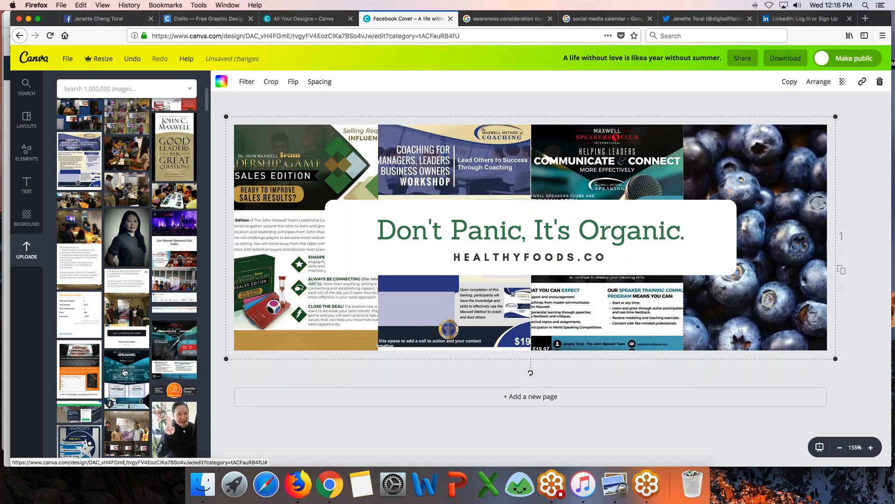
drag(125, 371, 775, 252)
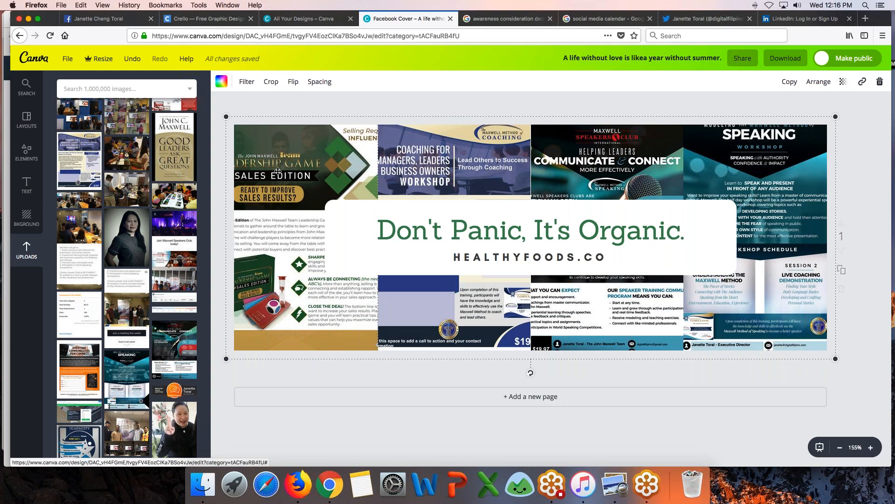
Shift the Leadership Game flyer and the coaching workshop flyer slightly rightward within their frames
double_click(305, 217)
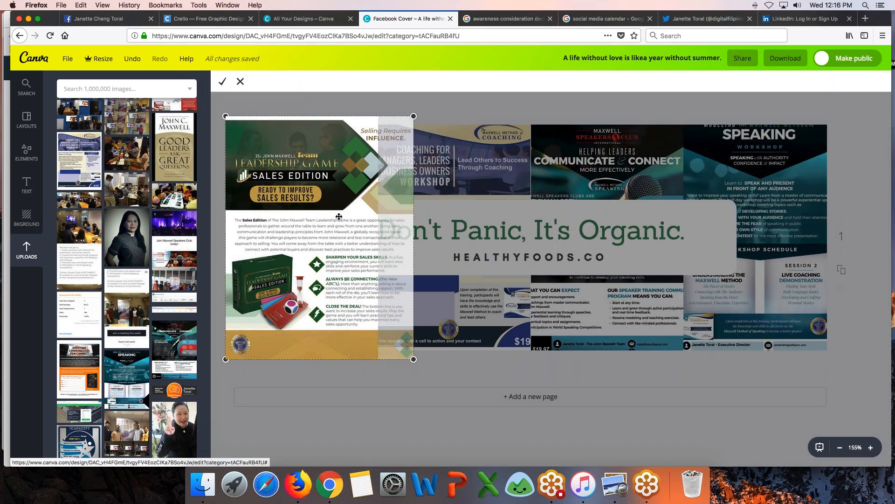
click(222, 81)
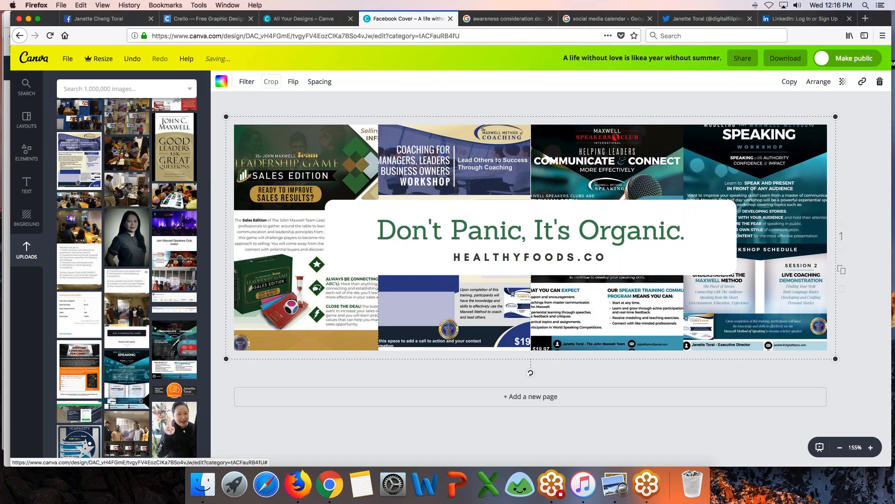
click(271, 81)
drag(361, 116, 406, 136)
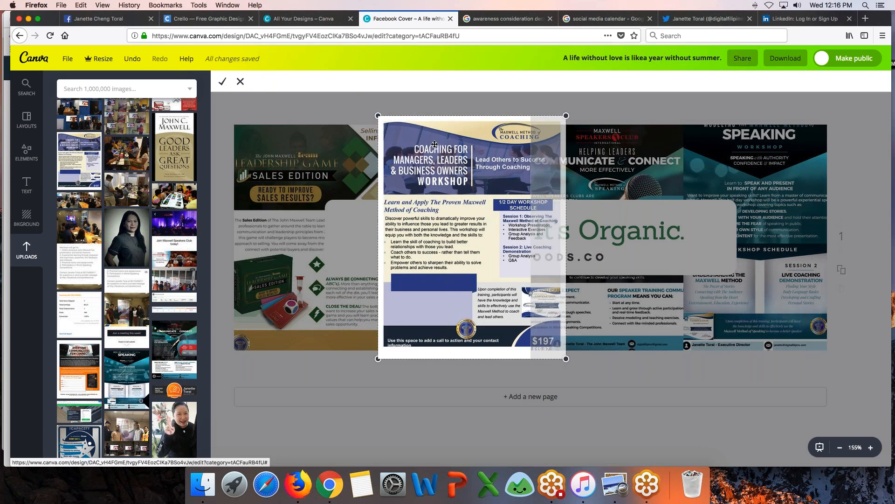
click(223, 81)
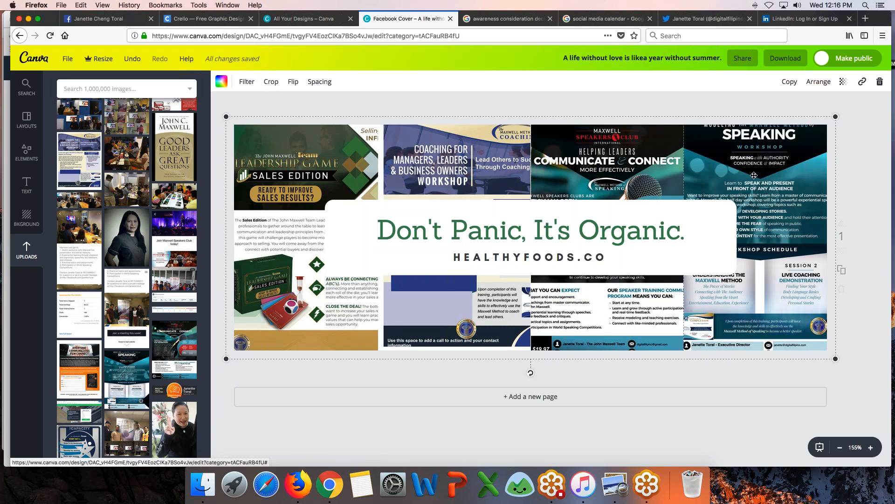
Try to shift the speaking workshop flyer down within its frame in the fourth column
click(271, 81)
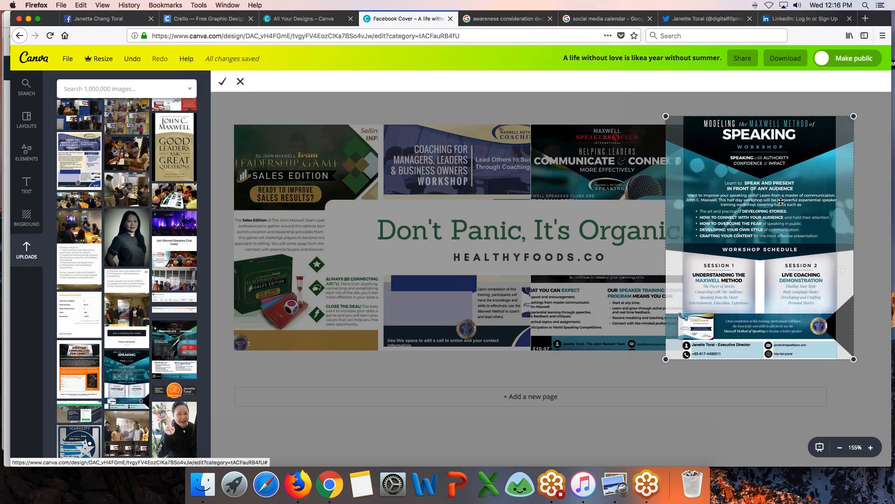
drag(780, 238, 777, 256)
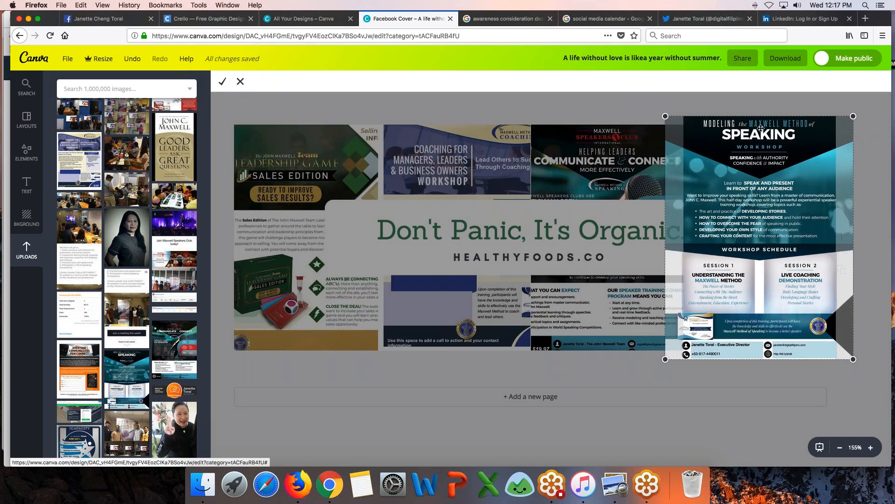
drag(756, 143, 756, 199)
click(222, 81)
Replace the "Don't Panic, It's Organic." heading with "The John Maxwell Team"
click(541, 212)
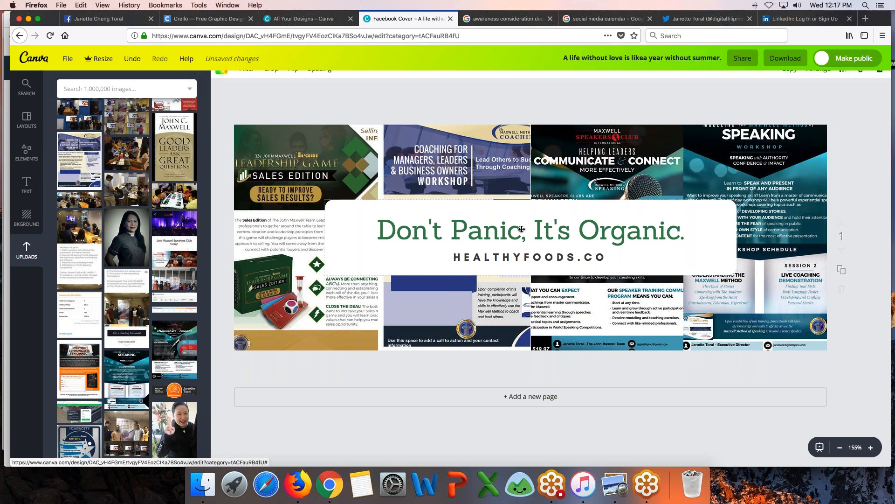
click(452, 229)
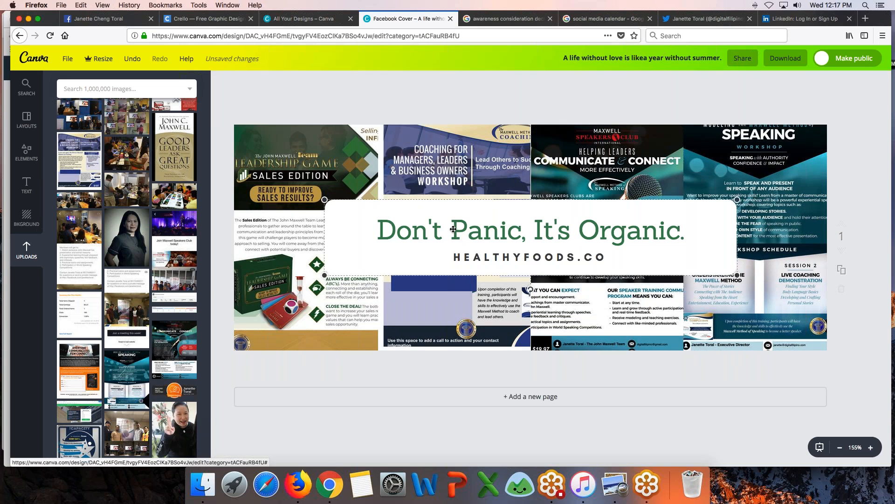
click(653, 236)
double_click(653, 235)
click(687, 236)
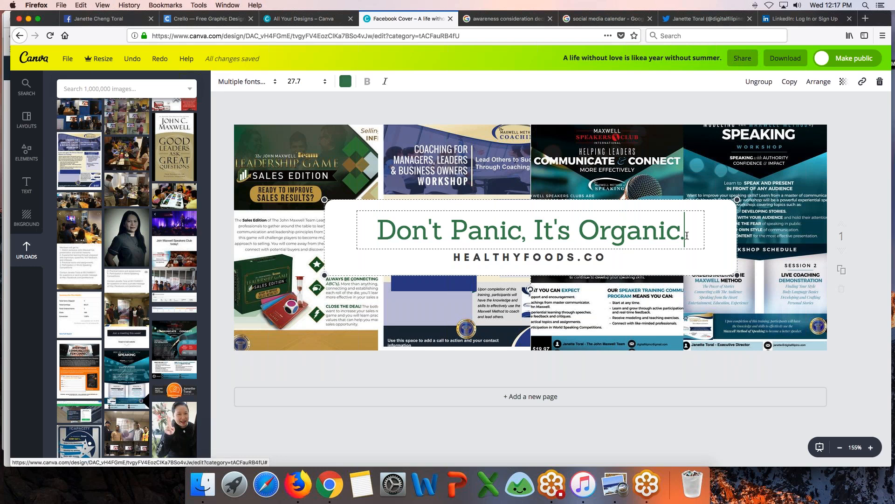
drag(686, 235, 382, 221)
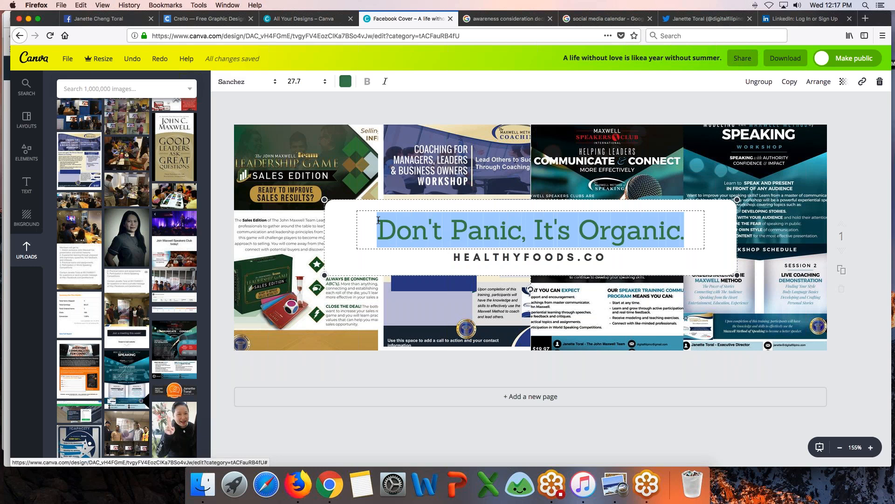
text(The John M)
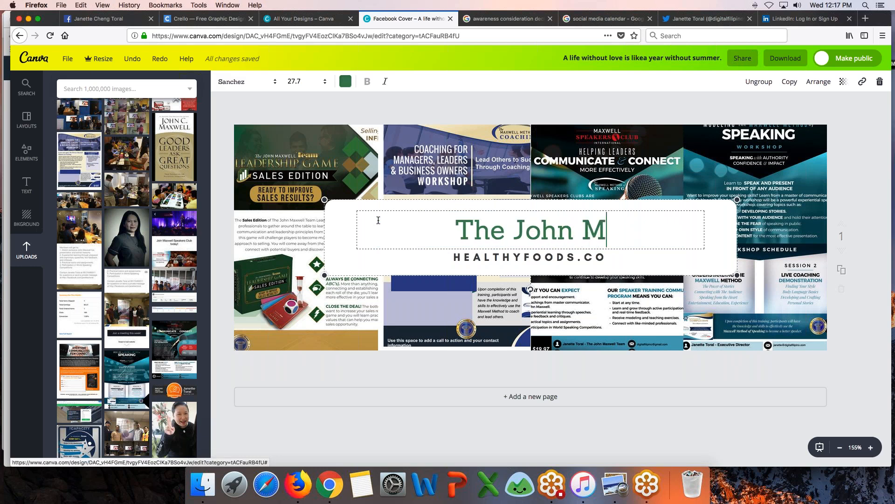
text(axwell Team)
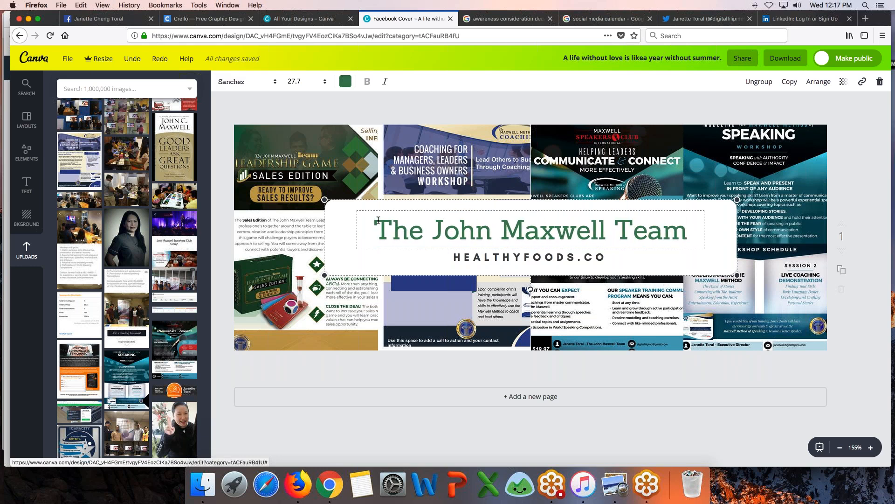
Delete the white banner shape behind the heading text and undo the deletion
click(443, 211)
click(443, 209)
key(Delete)
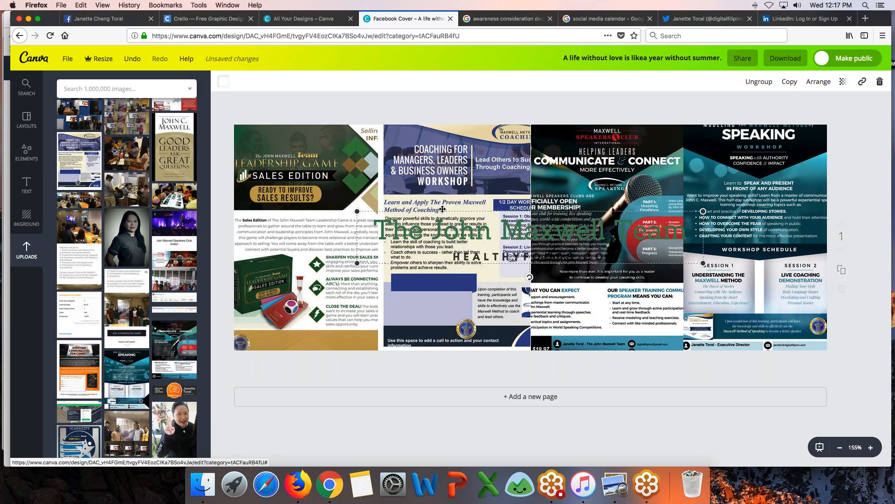
click(132, 59)
Clear the heading and the HEALTHYFOODS.CO line from the white banner, leaving the shape empty
double_click(461, 228)
key(super+a)
key(BackSpace)
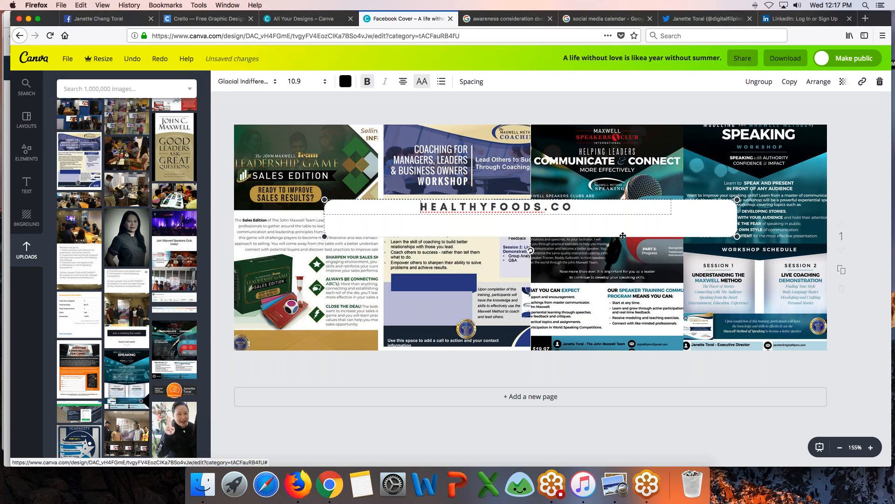
key(super+a)
key(BackSpace)
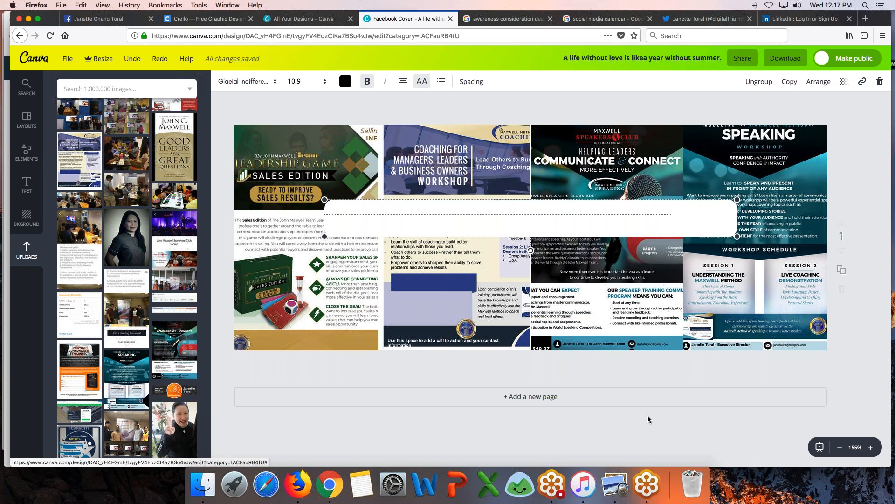
click(648, 419)
Move the white banner down and stretch it across the cover's full width to the bottom edge, covering the lower part of the flyers
drag(529, 231, 451, 312)
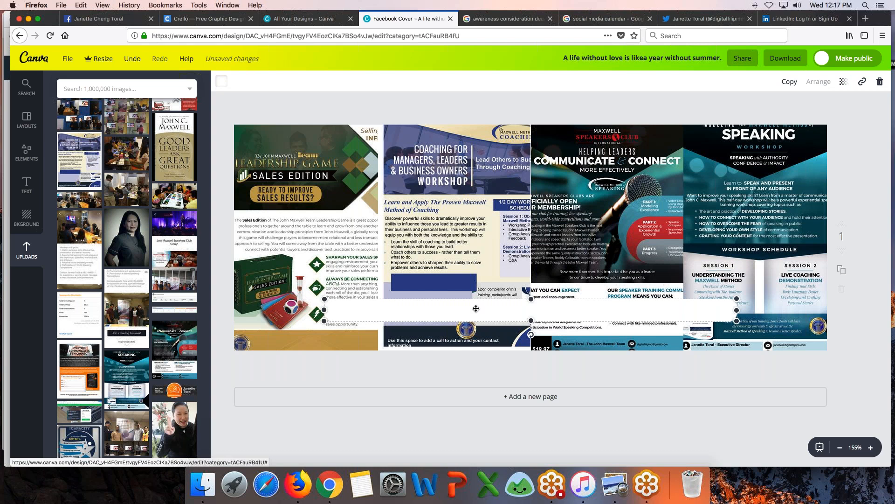
drag(531, 300, 533, 267)
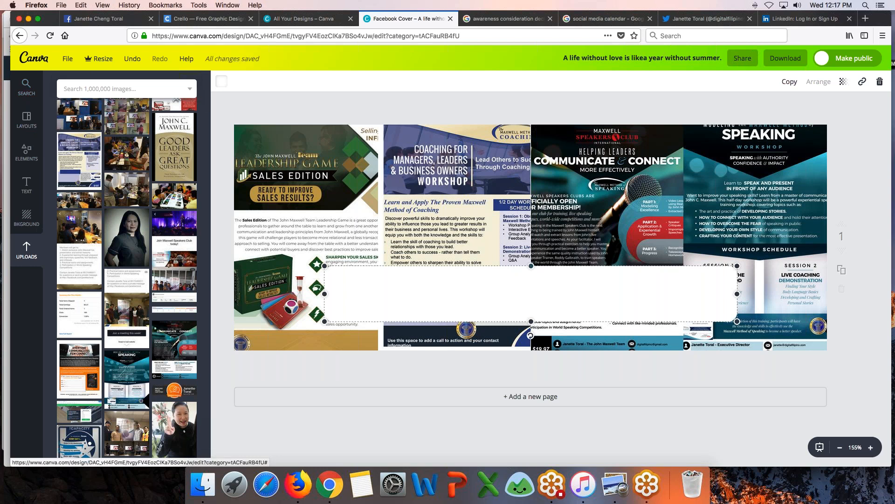
drag(532, 266, 531, 210)
drag(317, 266, 236, 266)
drag(737, 266, 826, 266)
drag(530, 320, 530, 350)
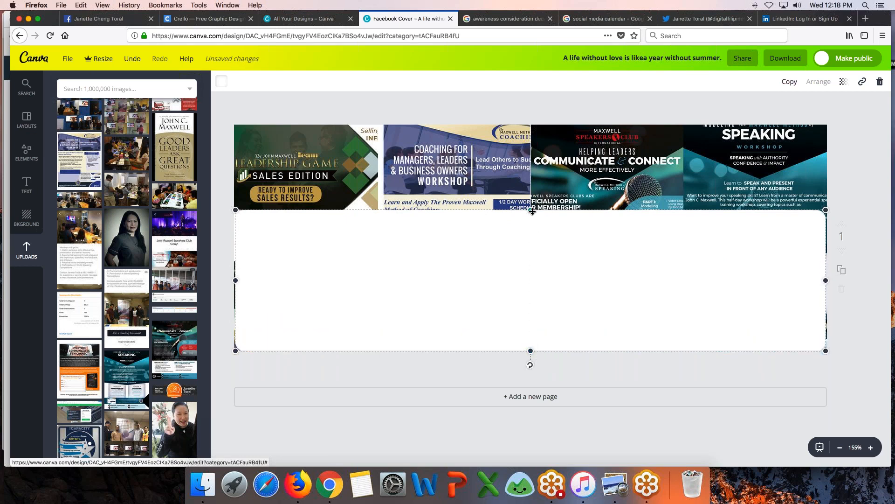
Fine-tune the white banner's top and side edges so it spans the cover below the flyer headings
drag(531, 210, 530, 215)
drag(236, 283, 234, 283)
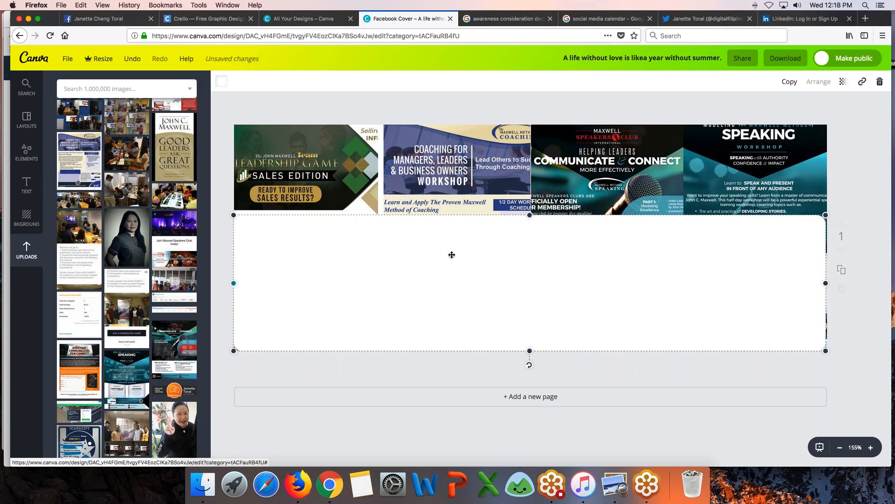
drag(531, 213, 530, 210)
drag(826, 280, 829, 280)
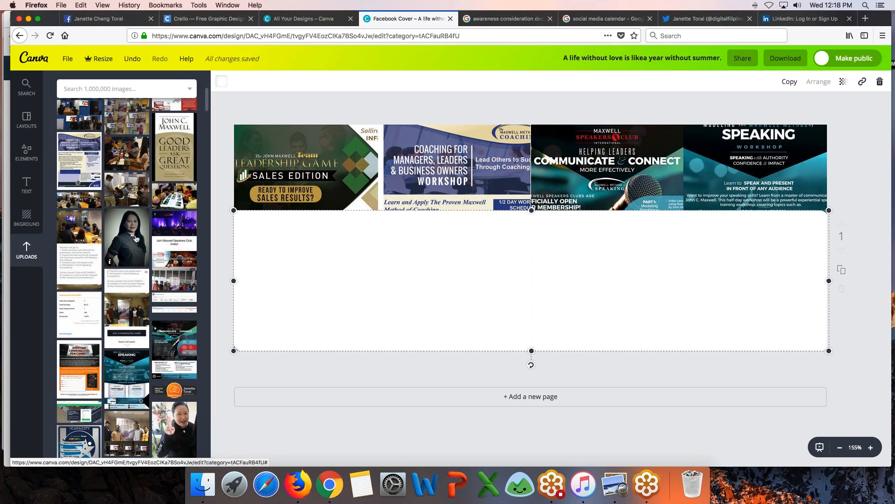
Browse the uploaded images and add the YouthMAX Plus logo to the cover
scroll(136, 239, up, 5)
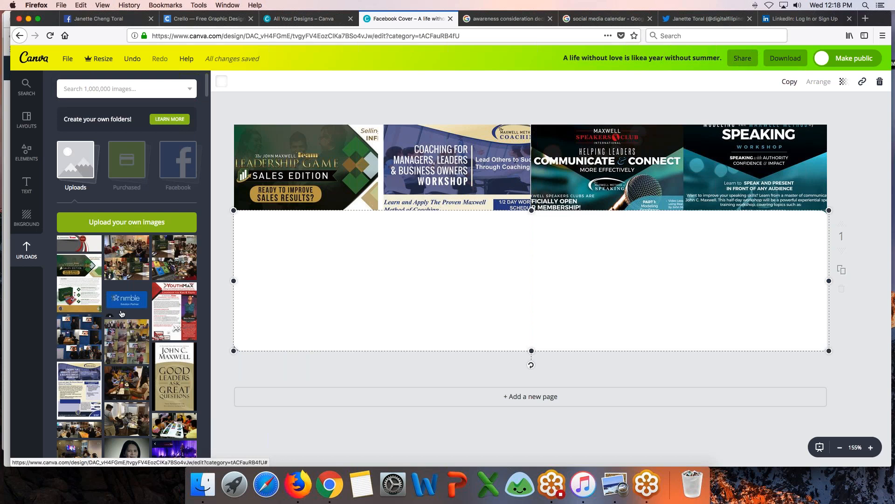
scroll(122, 313, down, 5)
scroll(122, 314, down, 2)
scroll(121, 313, down, 5)
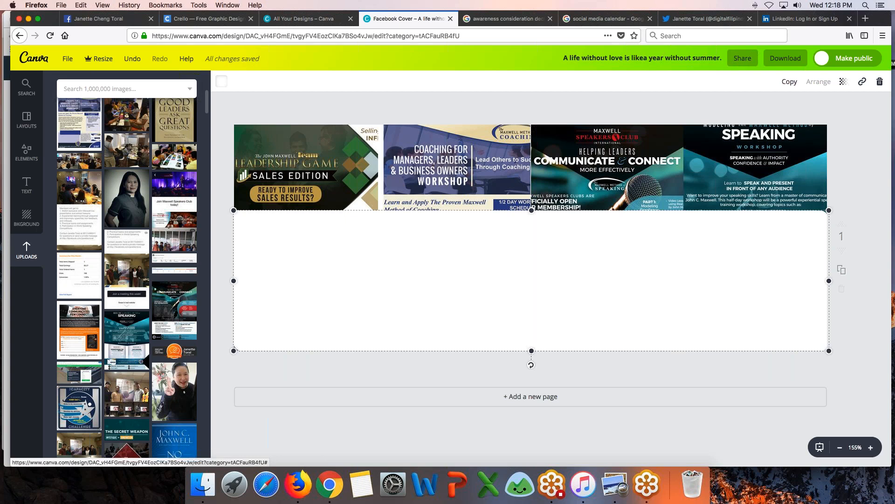
scroll(176, 328, up, 12)
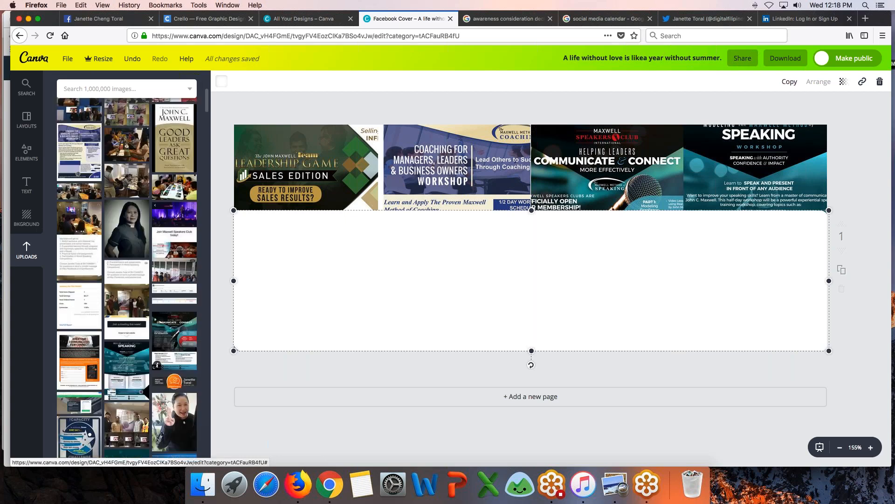
scroll(176, 328, down, 6)
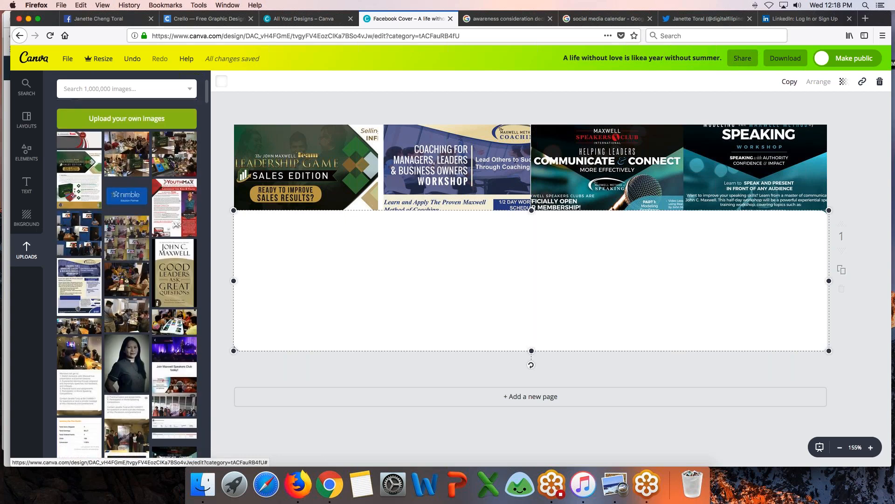
scroll(177, 198, down, 9)
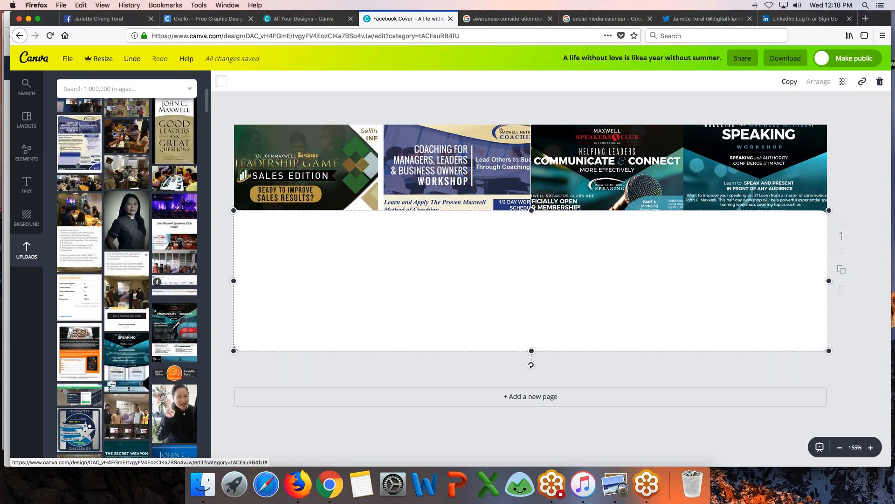
scroll(126, 278, down, 4)
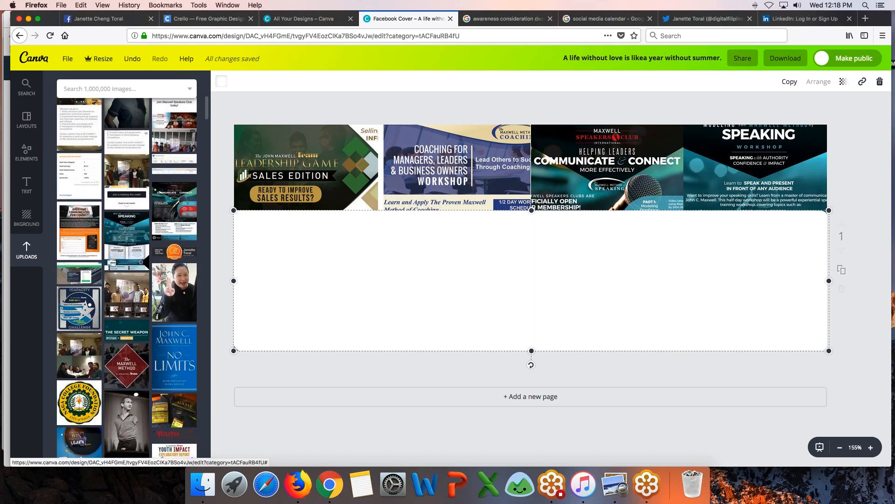
scroll(174, 298, down, 2)
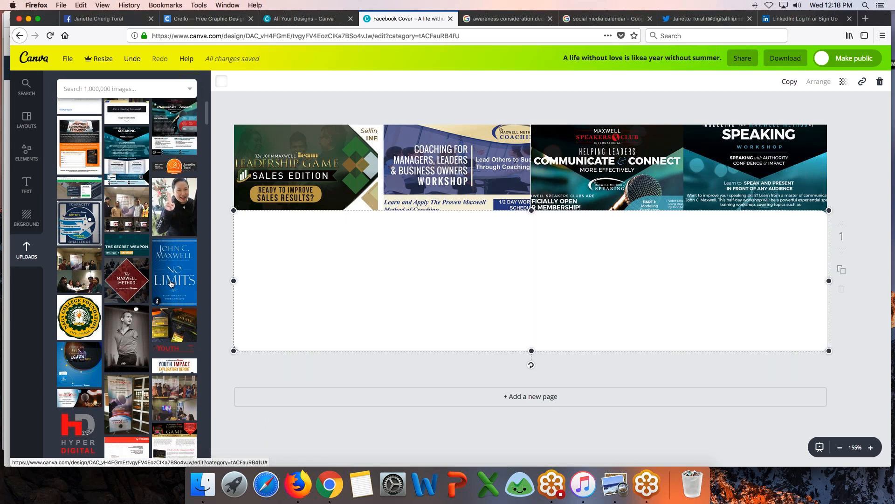
click(174, 350)
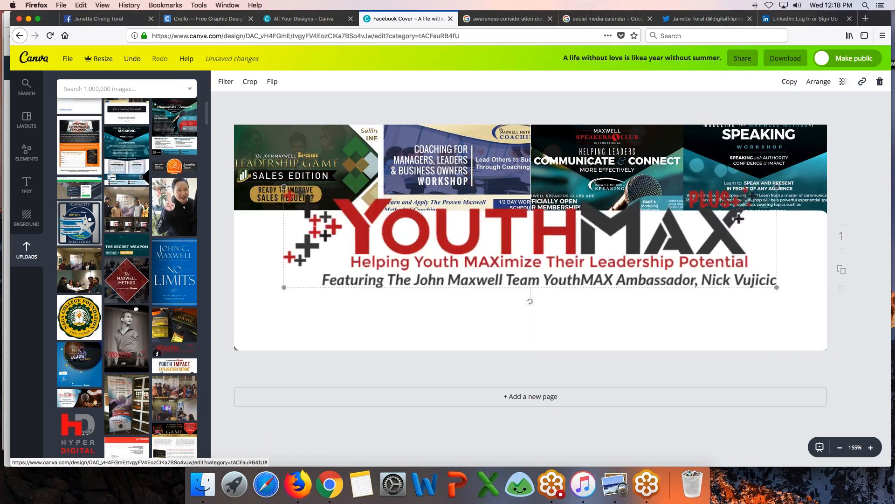
Shrink the YouthMAX logo to the left part of the white banner and lower the banner's top edge to just above the logo
drag(497, 249, 467, 293)
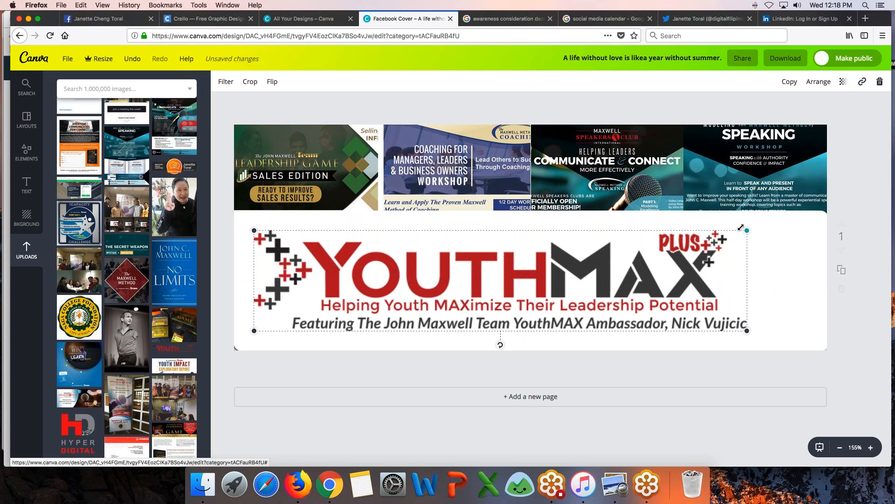
drag(747, 230, 419, 297)
drag(354, 323, 343, 290)
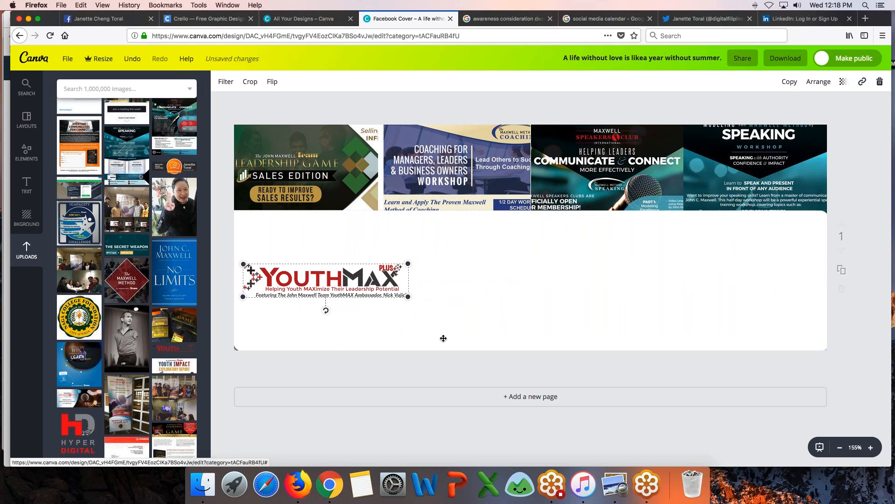
click(510, 265)
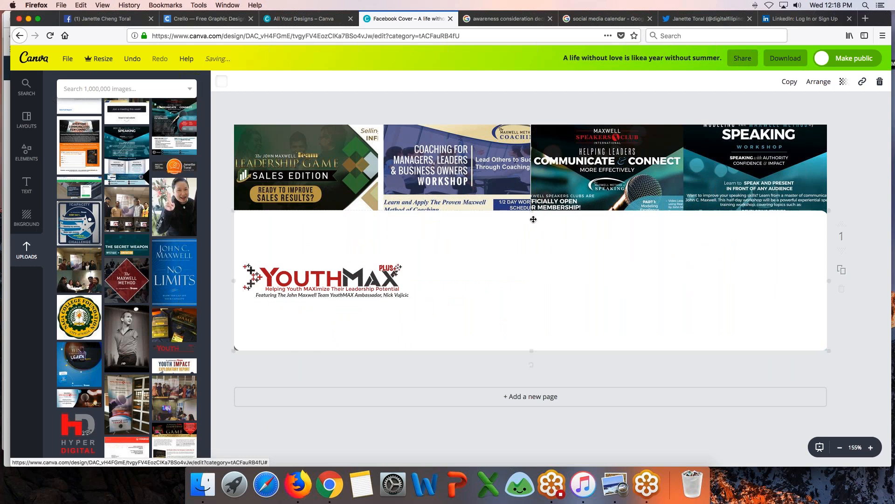
drag(532, 215, 535, 251)
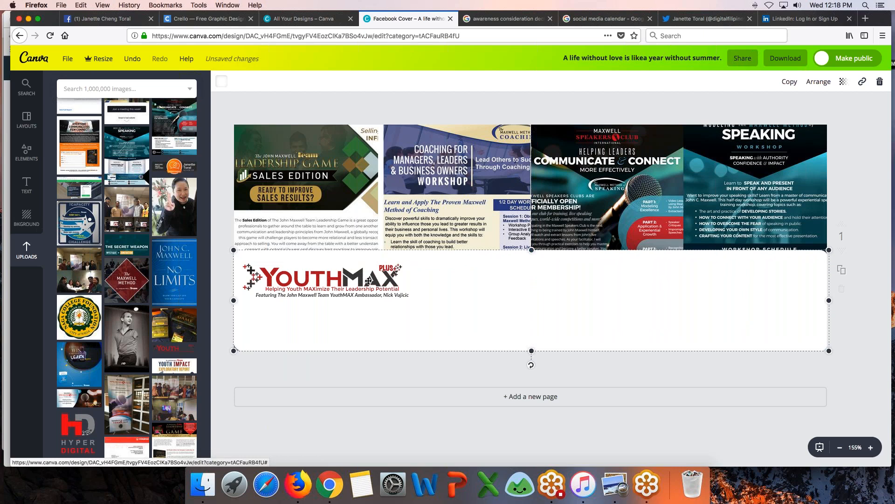
Add the uploaded Maxwell Method of Masterminds logo and scale it down beside the YouthMAX logo on the banner
scroll(129, 375, down, 5)
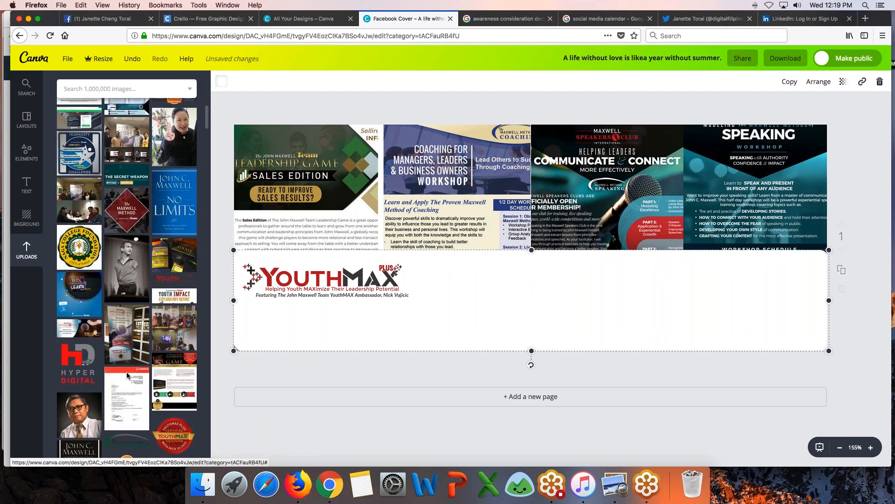
scroll(126, 277, down, 2)
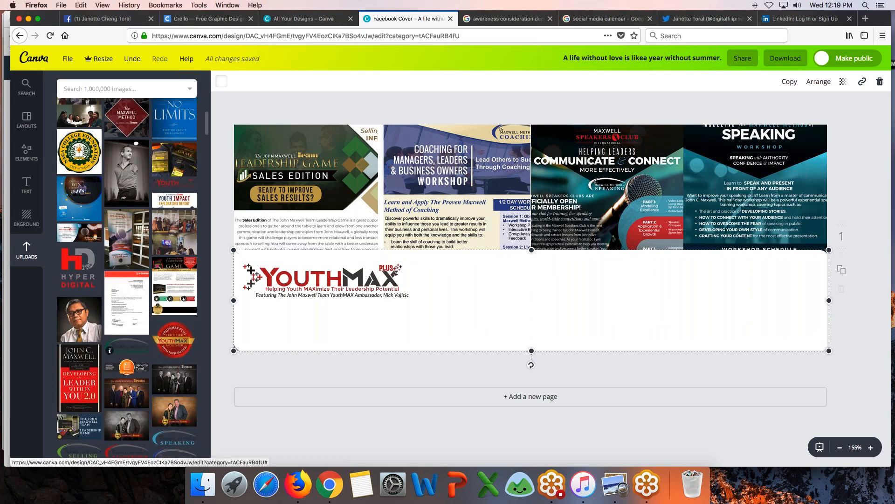
click(135, 347)
drag(274, 130, 425, 273)
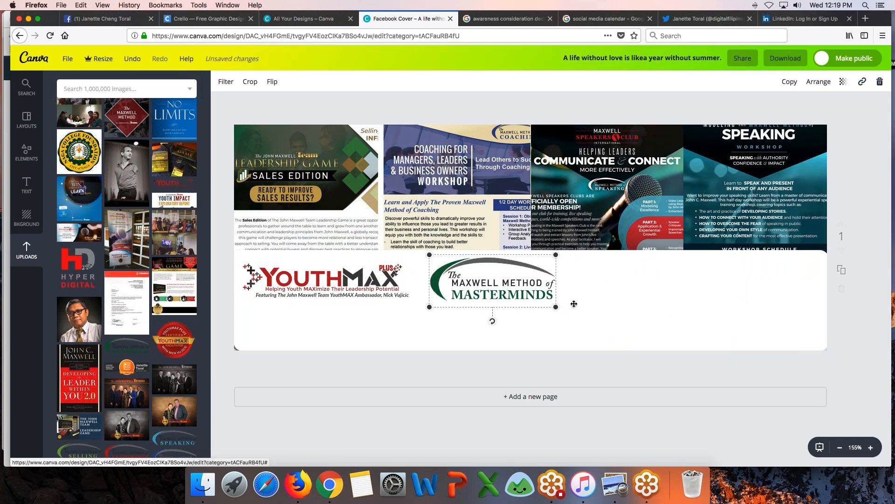
Add the Maxwell Method of Selling logo at a small size beside the Masterminds logo and nudge both slightly leftward
scroll(197, 379, down, 2)
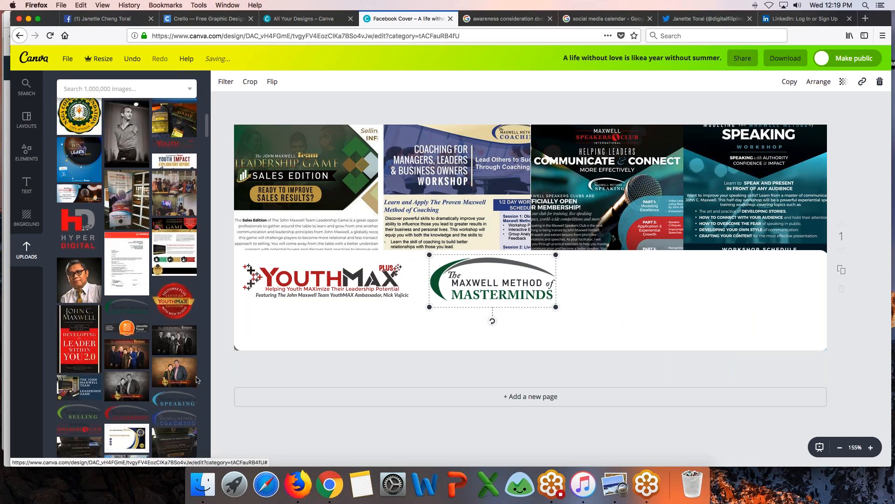
click(85, 407)
drag(263, 130, 681, 298)
drag(729, 333, 630, 295)
drag(523, 286, 517, 286)
drag(592, 285, 587, 285)
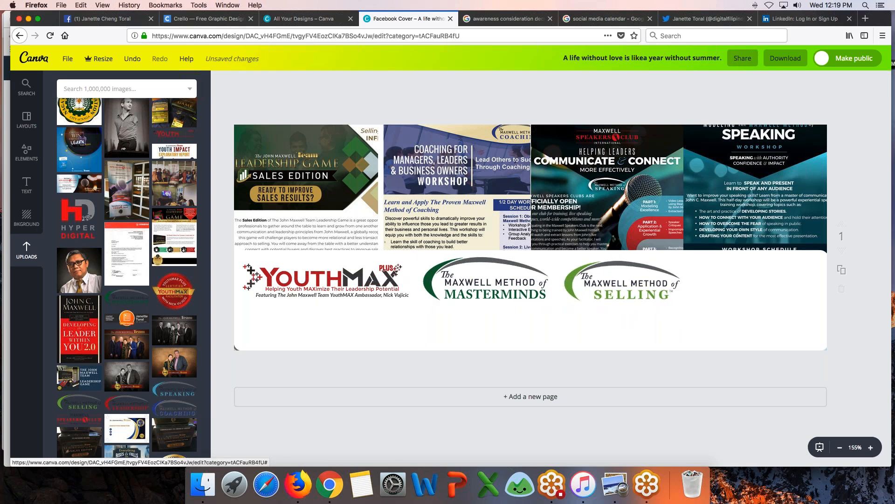
Add the Maxwell Method of Speaking logo at a small size at the row's right end and nudge the Selling logo slightly leftward
click(177, 392)
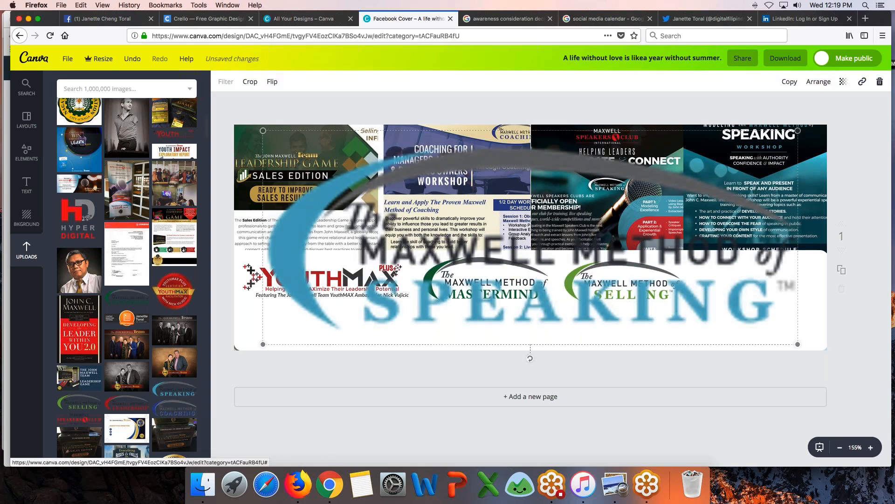
drag(263, 131, 668, 299)
drag(740, 320, 760, 272)
click(620, 338)
drag(603, 293, 600, 293)
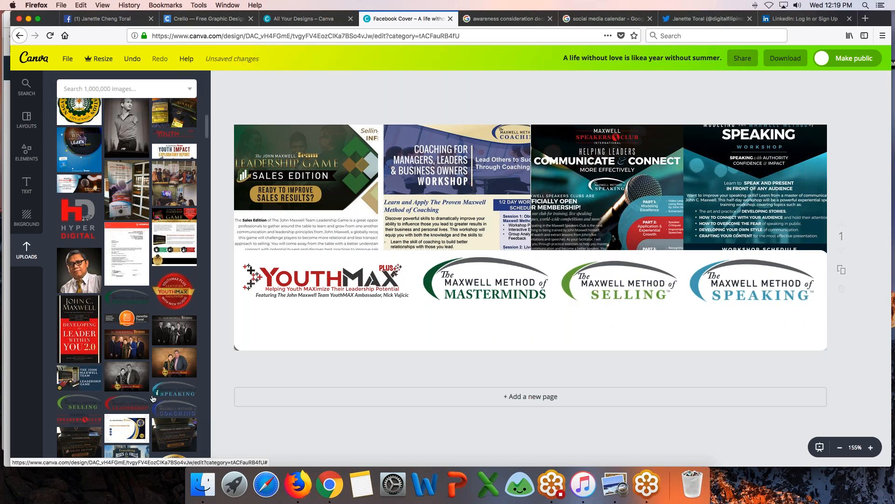
Add the uploaded Maxwell Speakers Club International logo at a small size and place it under the YouthMAX logo
scroll(154, 398, down, 1)
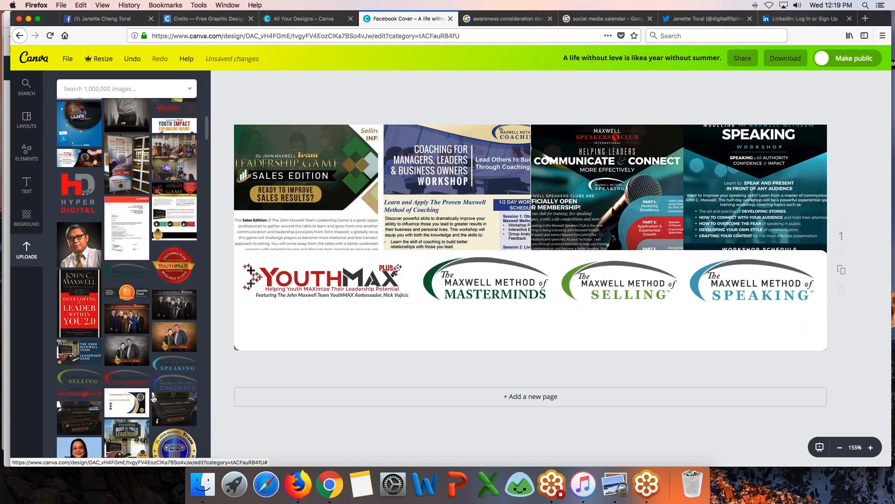
click(79, 393)
drag(814, 165, 390, 274)
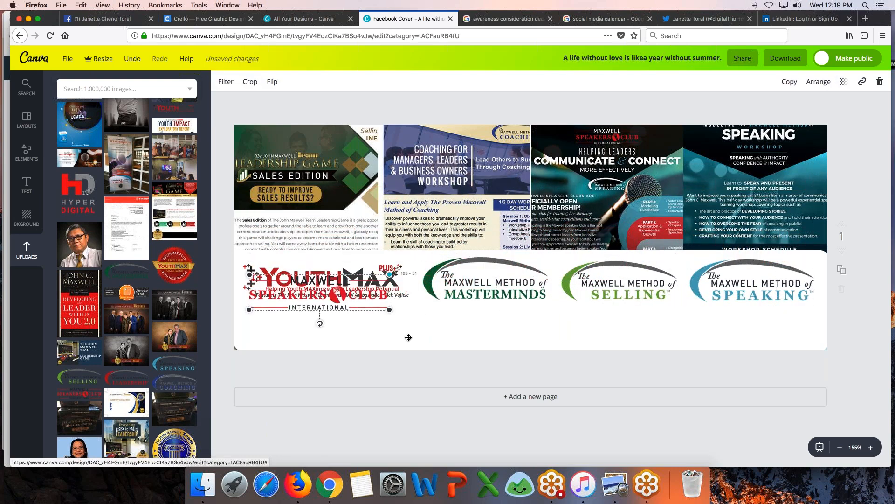
drag(315, 297, 317, 328)
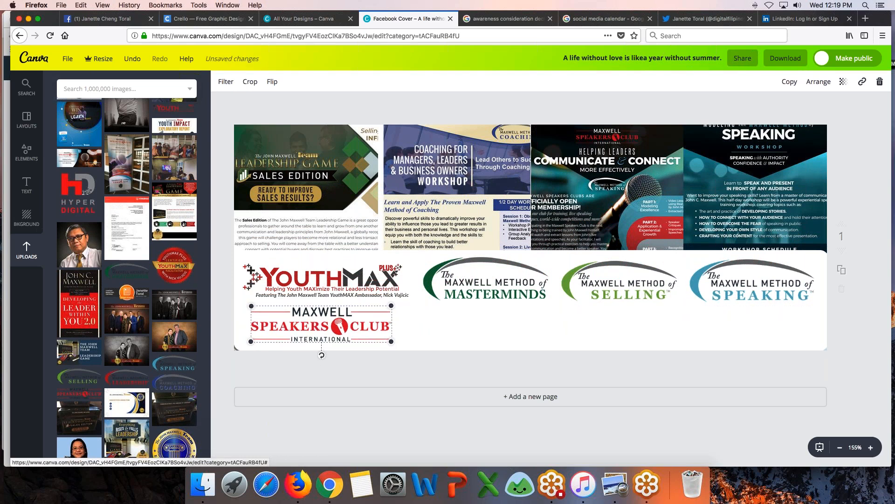
Add the Maxwell Method of Coaching logo at a small size and place it under the Masterminds logo
click(174, 384)
drag(248, 141, 684, 312)
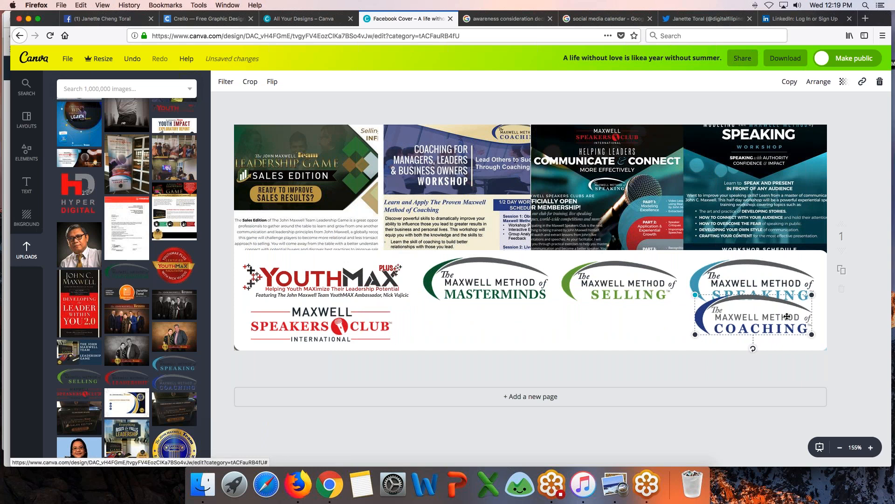
drag(787, 317, 520, 327)
click(618, 334)
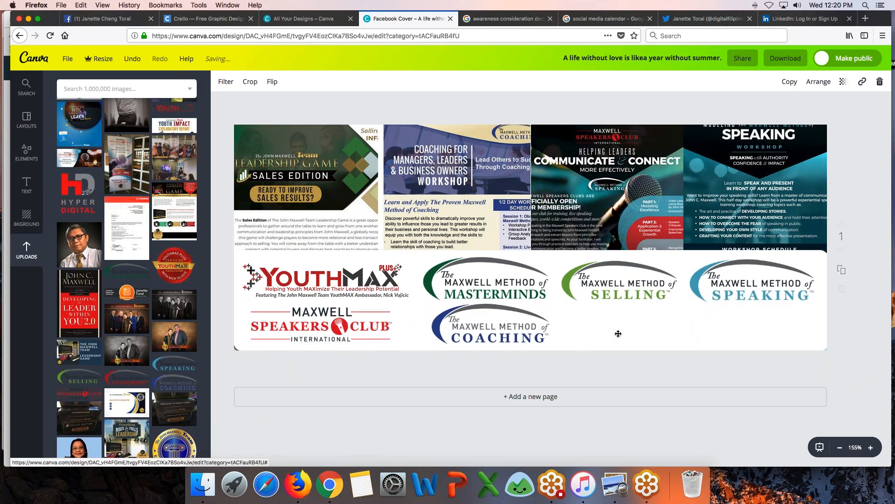
Add the Maxwell Method of Leadership logo at a small size under the Selling logo and nudge the Coaching logo slightly leftward
click(144, 382)
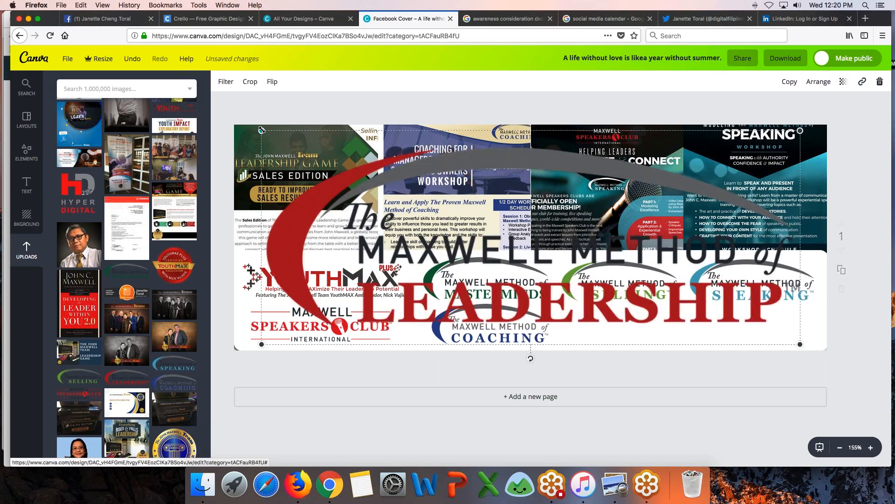
drag(262, 130, 606, 330)
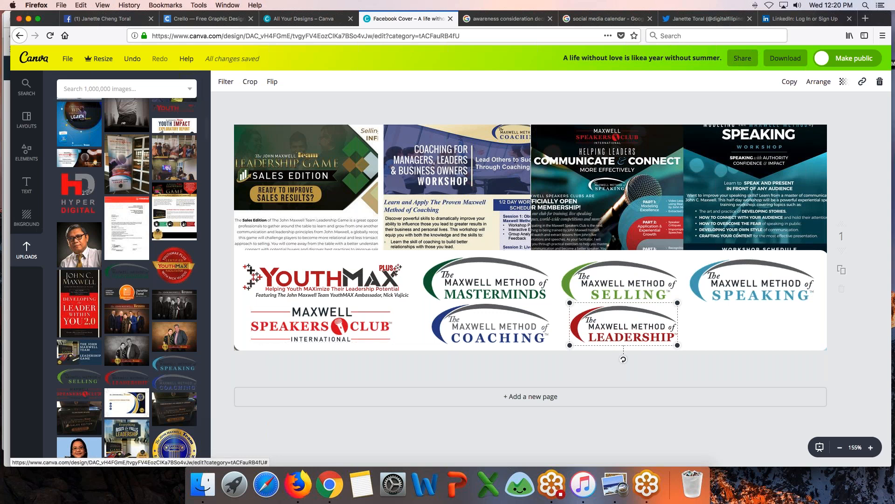
drag(473, 330, 468, 331)
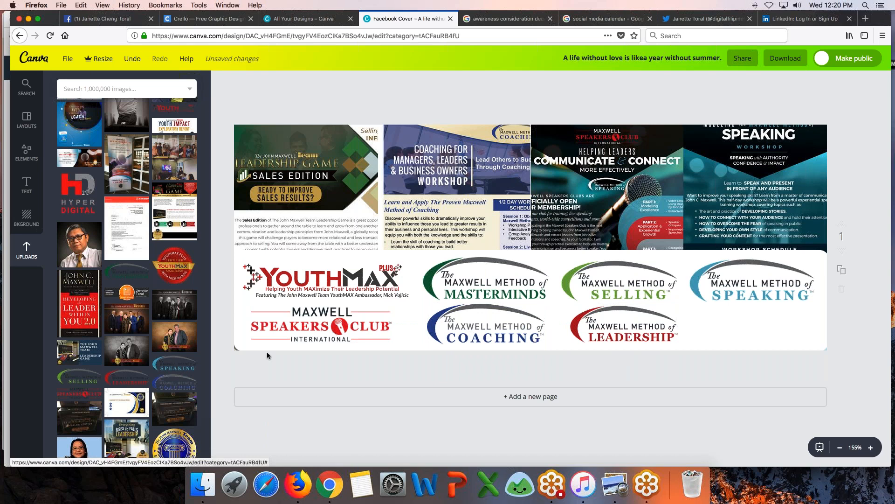
Add the Executive Director seal and the uploaded dark photo of two people side by side, at small sizes under the Speaking logo
scroll(159, 373, down, 1)
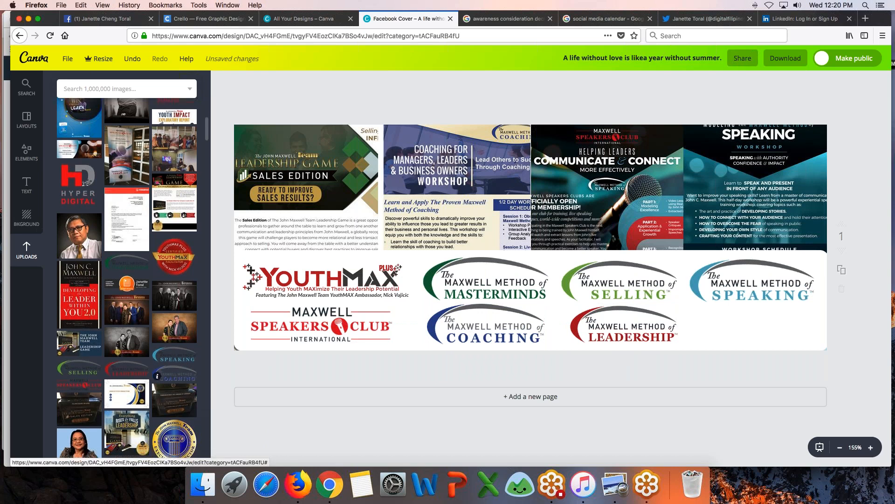
click(174, 441)
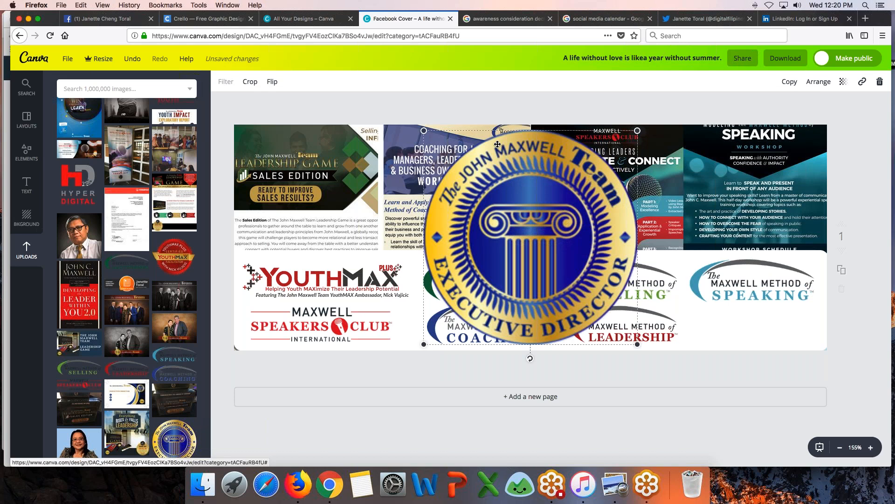
drag(423, 130, 709, 315)
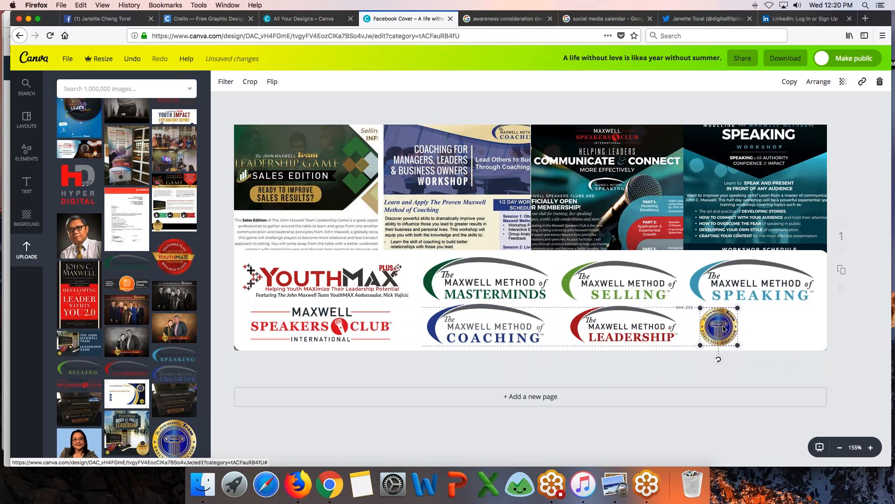
click(135, 332)
drag(372, 126, 774, 324)
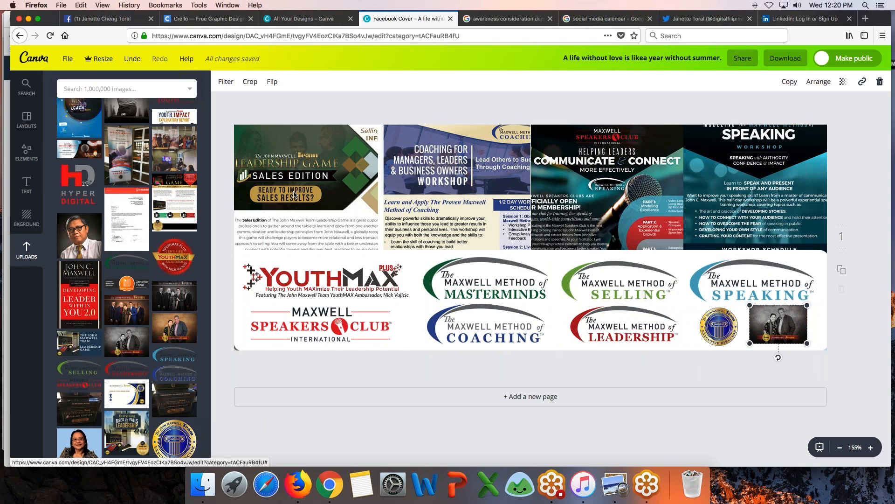
Replace the rightmost flyer in the upper row with The 21 Irrefutable Laws of Leadership book cover and adjust its crop
scroll(109, 334, up, 10)
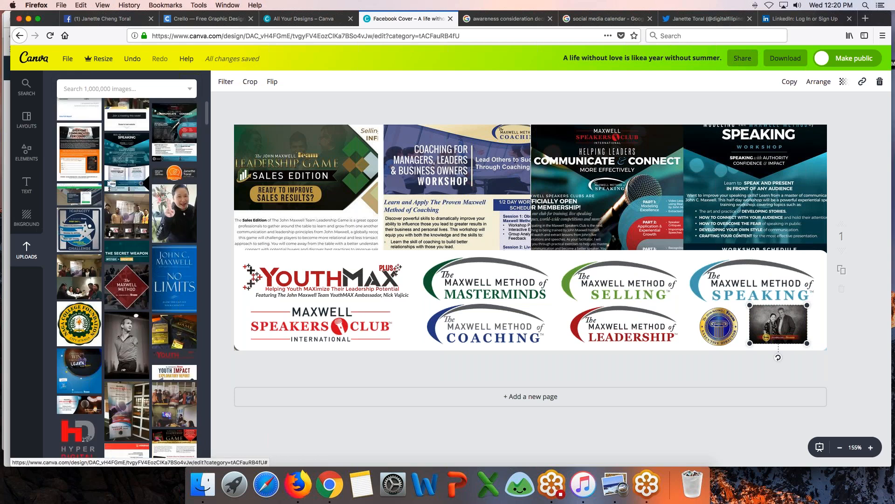
scroll(126, 334, up, 3)
scroll(109, 198, up, 10)
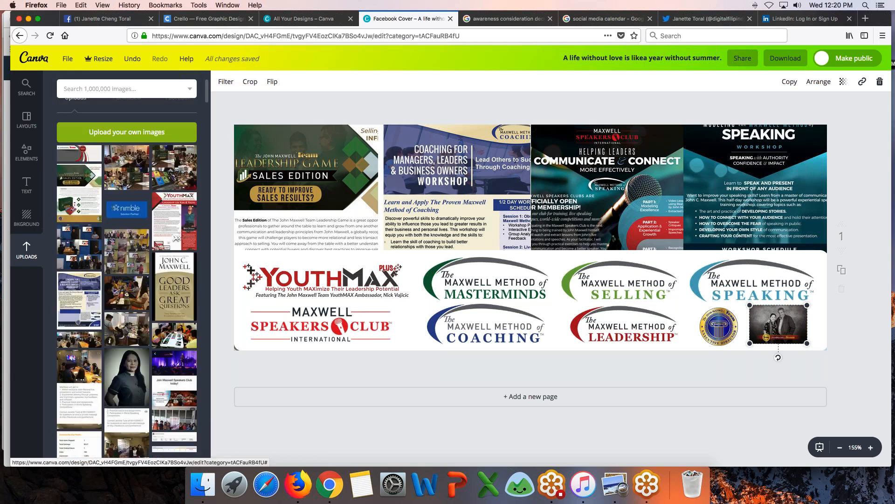
scroll(127, 187, down, 1)
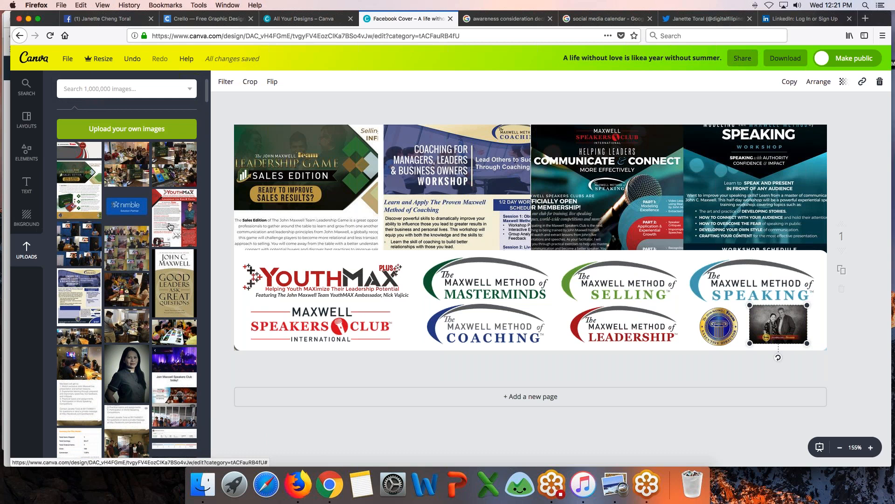
scroll(170, 227, down, 10)
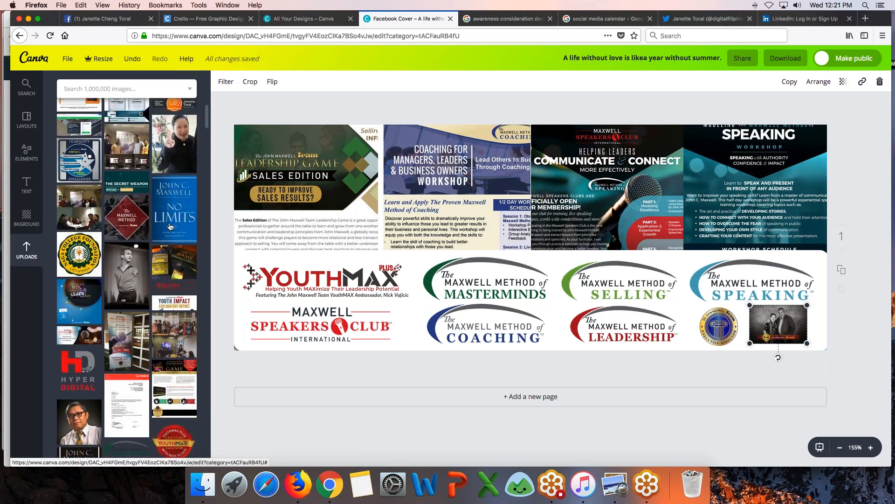
scroll(170, 227, down, 10)
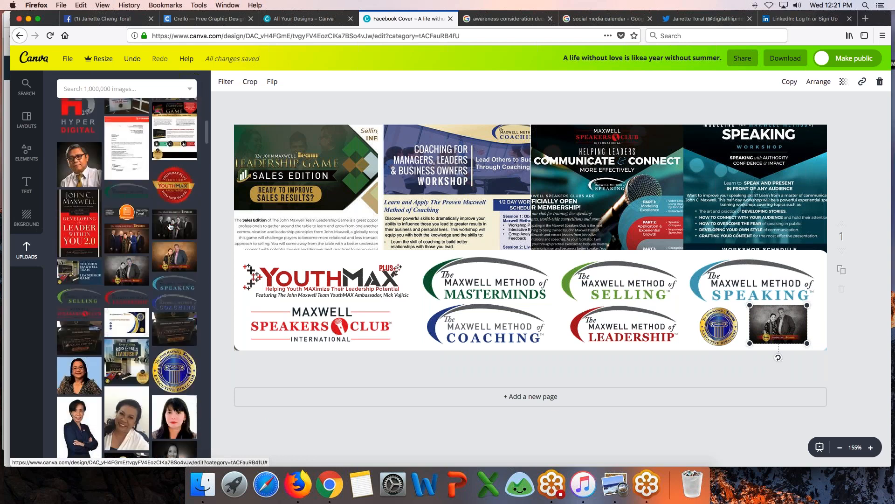
scroll(171, 227, down, 2)
scroll(171, 227, down, 6)
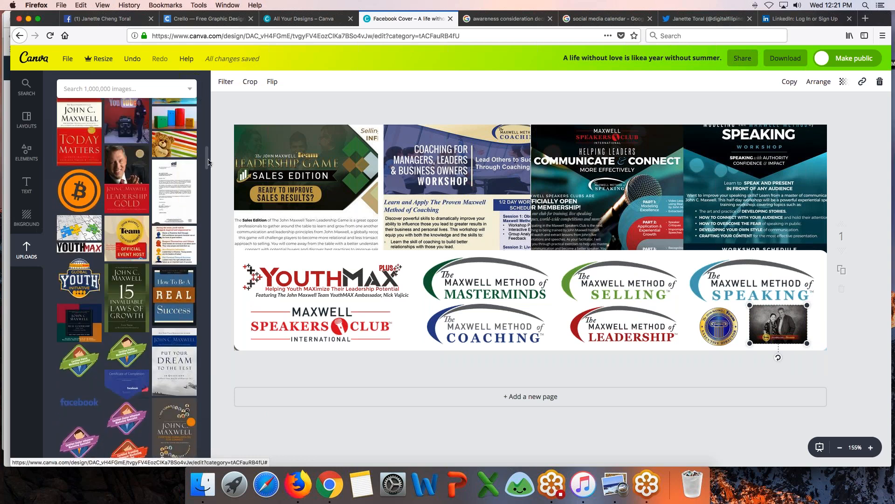
drag(208, 161, 243, 173)
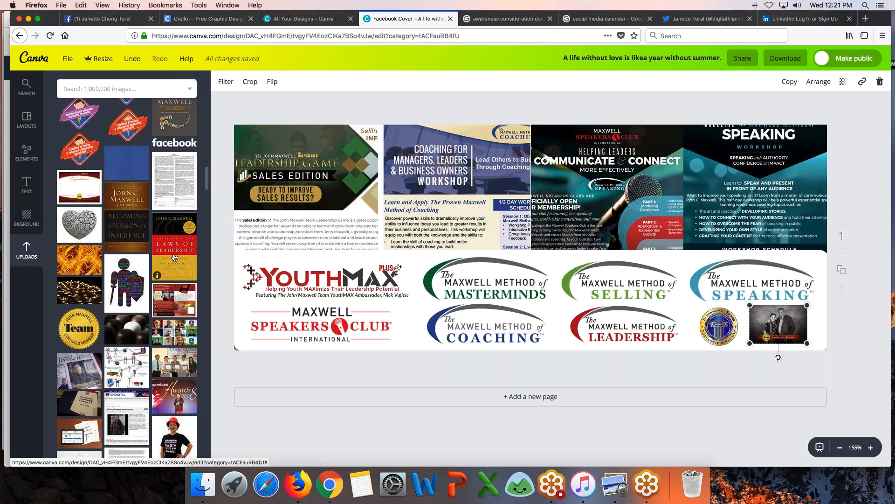
drag(174, 257, 732, 228)
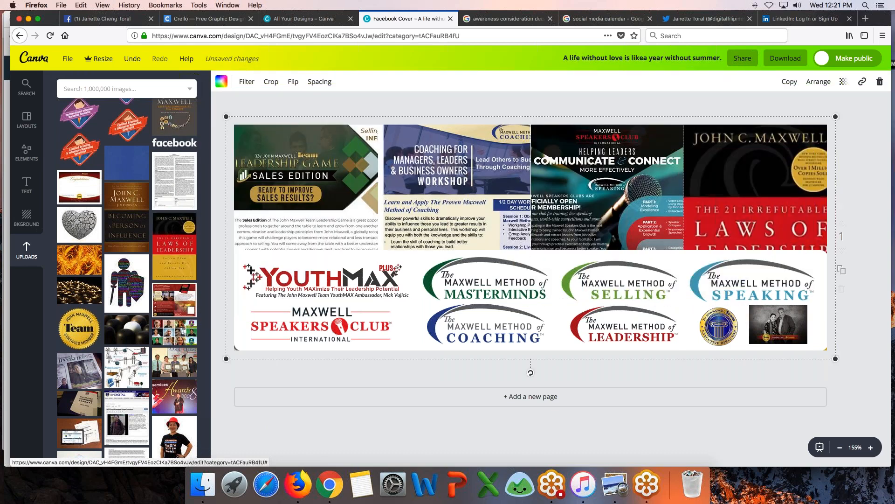
click(270, 82)
drag(794, 244, 801, 246)
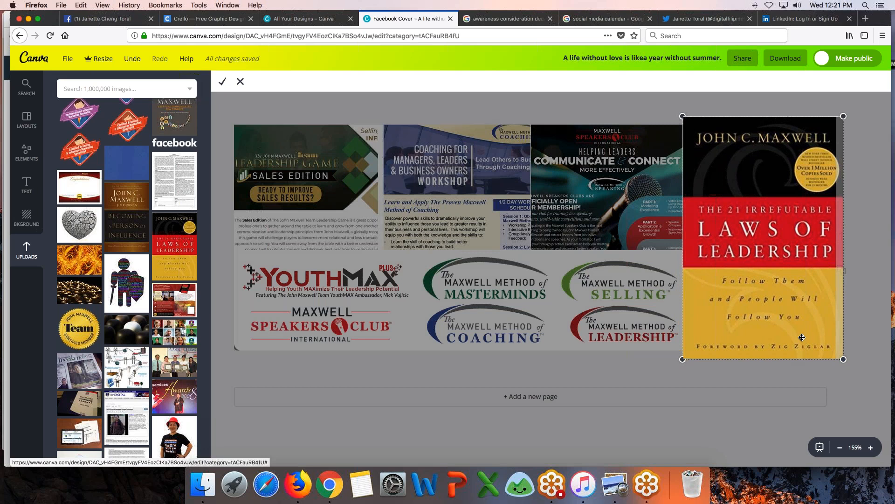
click(223, 81)
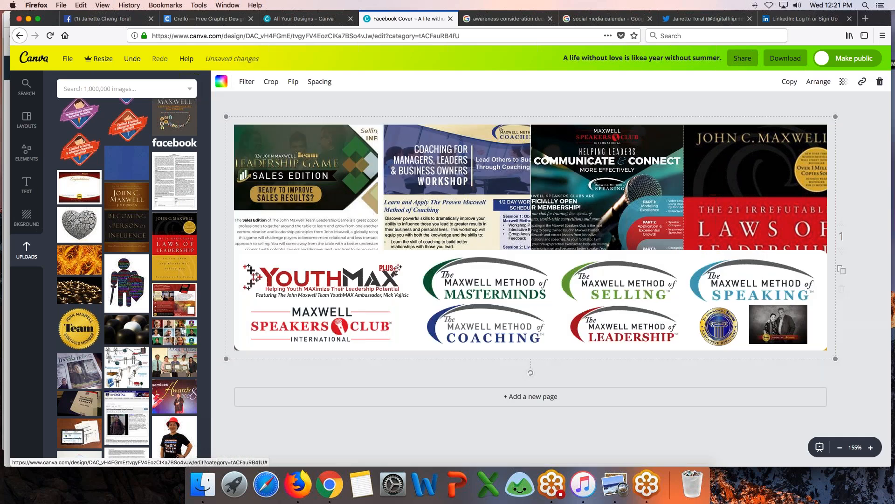
Fill the rightmost cell of the upper row with the uploaded YouthMAX flyer and shift its crop to show the ambassador's photo
scroll(112, 224, up, 4)
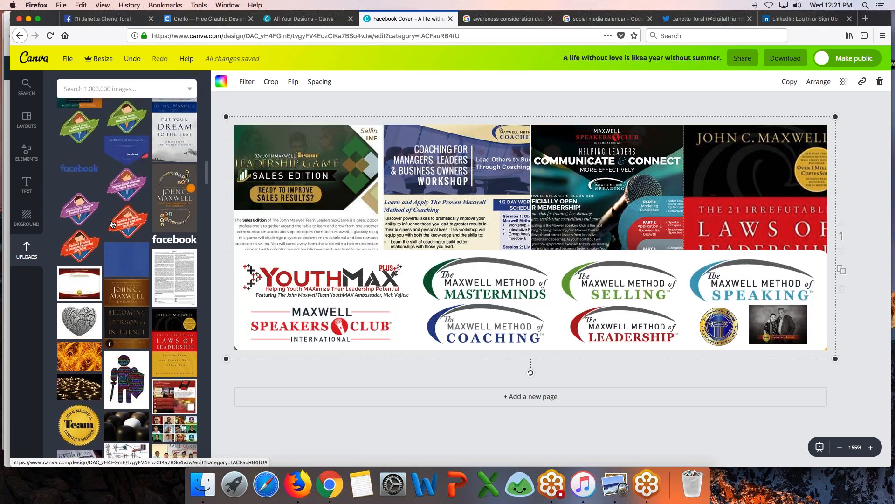
scroll(112, 223, down, 4)
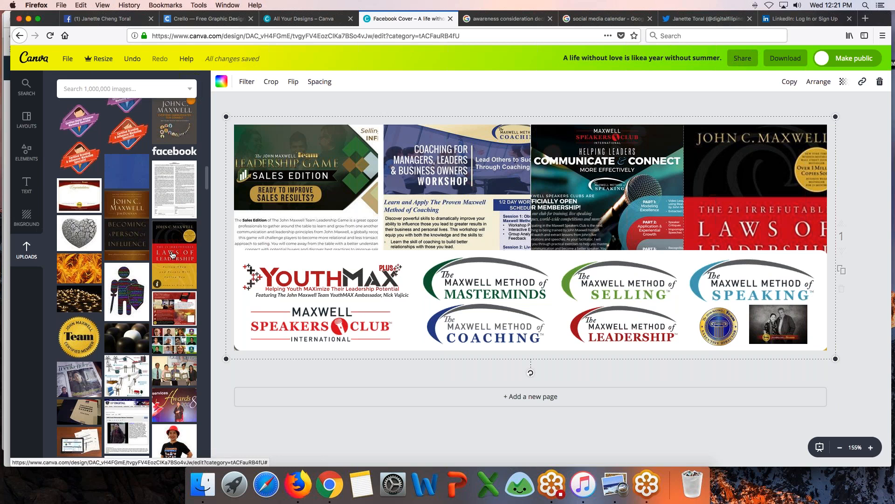
scroll(171, 254, up, 8)
scroll(171, 255, up, 2)
scroll(172, 254, up, 1)
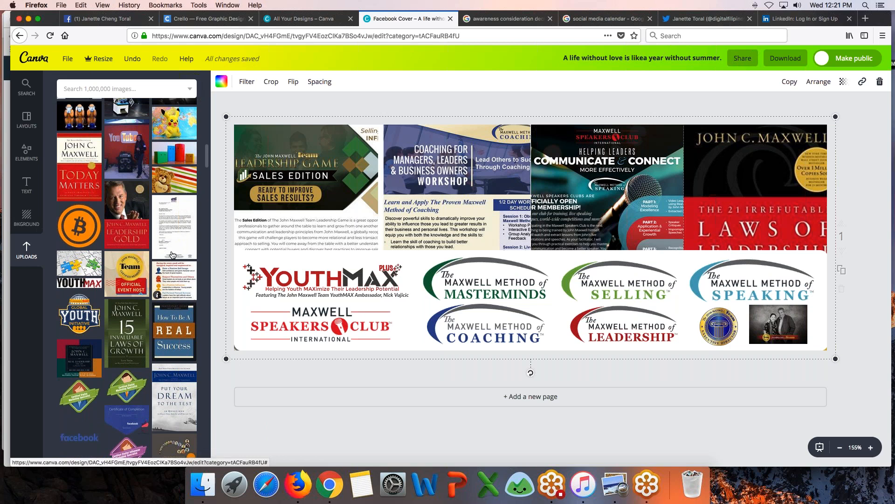
scroll(172, 254, up, 5)
scroll(172, 254, up, 5)
scroll(171, 254, up, 3)
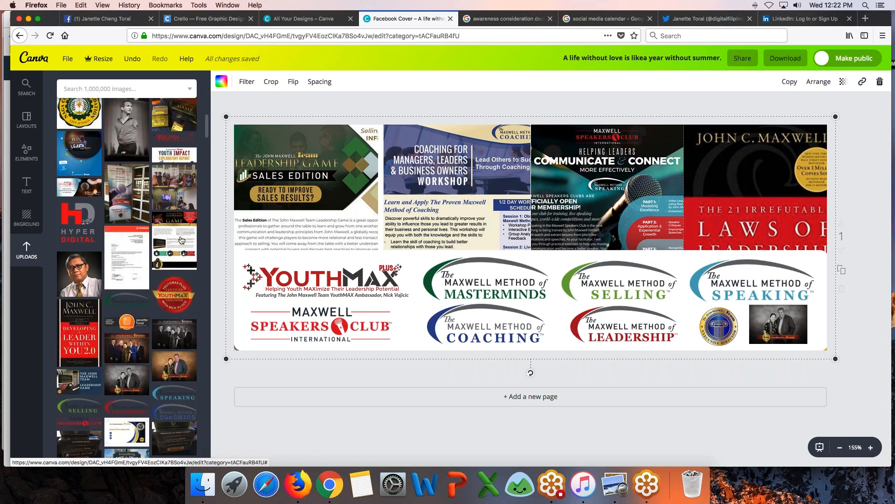
scroll(177, 238, up, 4)
scroll(174, 252, up, 2)
scroll(175, 257, up, 2)
scroll(175, 259, up, 5)
scroll(168, 237, up, 8)
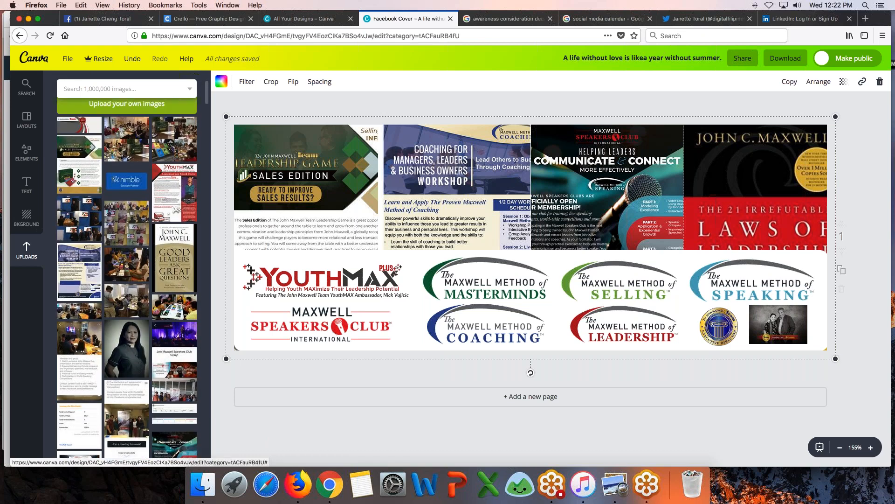
drag(175, 208, 764, 195)
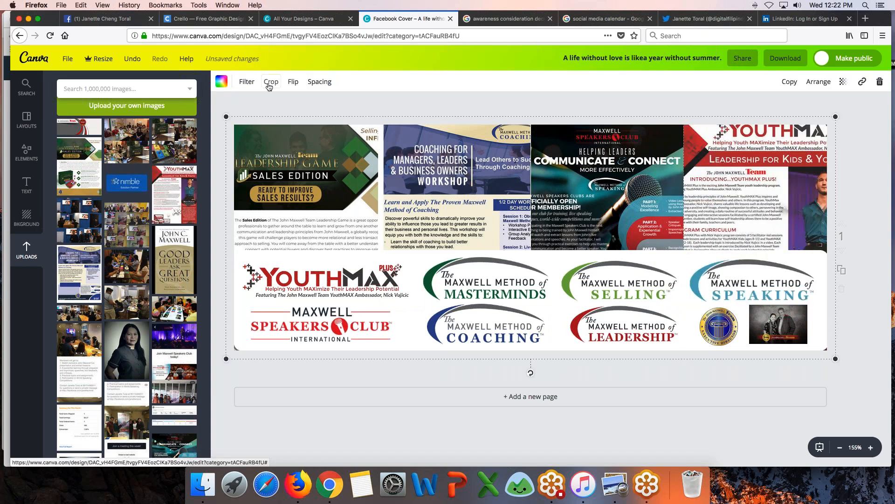
double_click(724, 190)
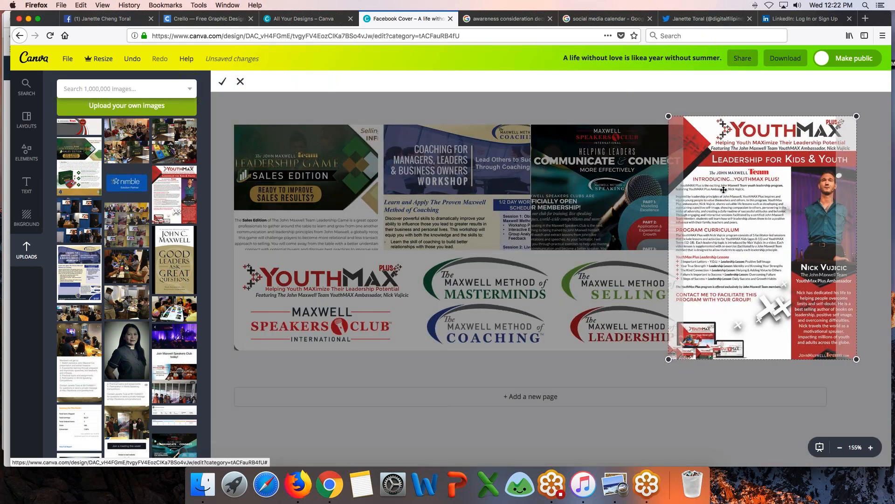
drag(765, 186, 743, 186)
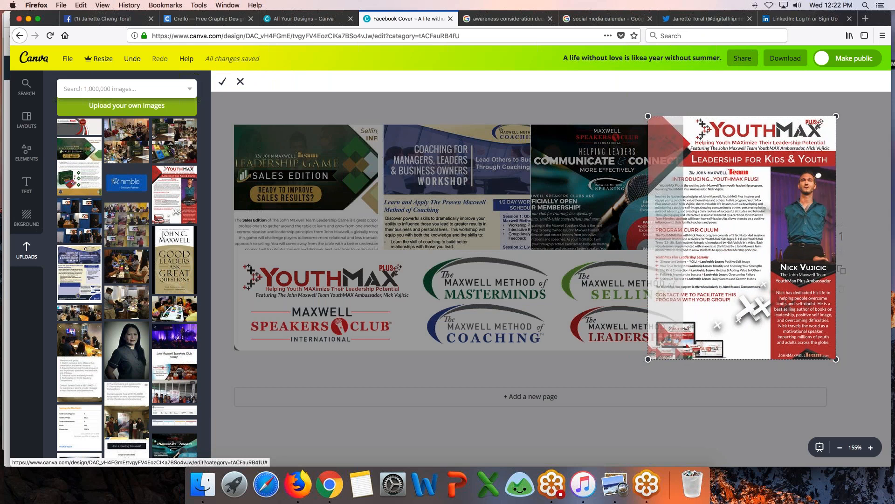
click(223, 83)
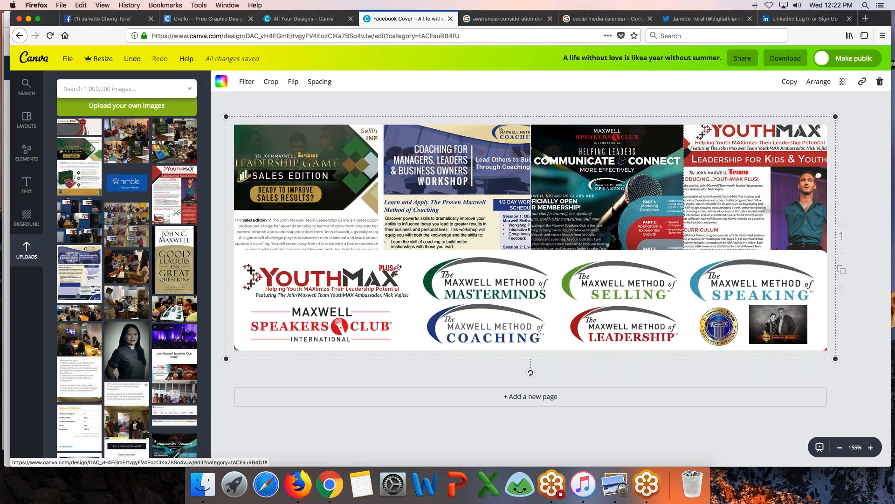
Retitle the design with "john maxwell team - " followed by the owner's first name, and check the download options
click(671, 58)
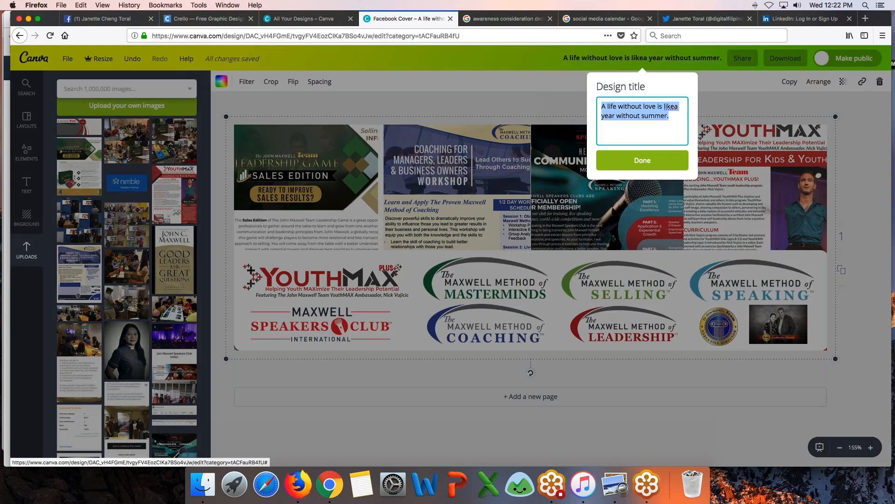
text(john maxwell team - janette)
key(Return)
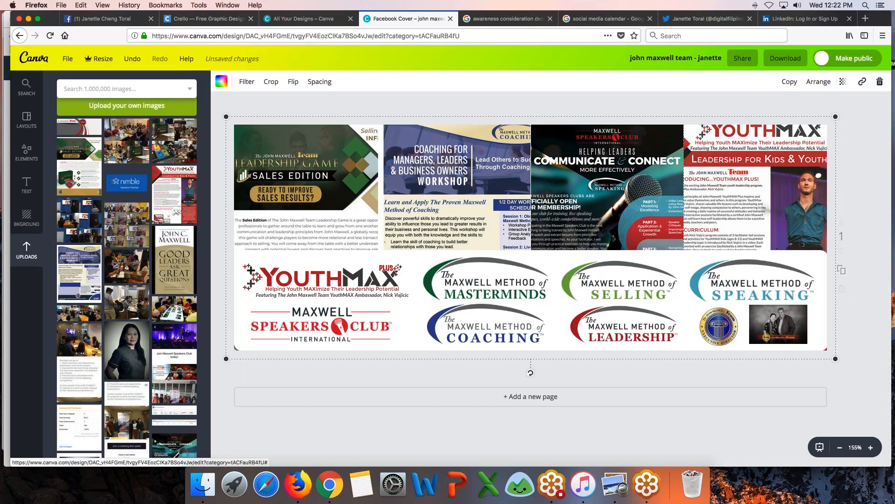
click(786, 58)
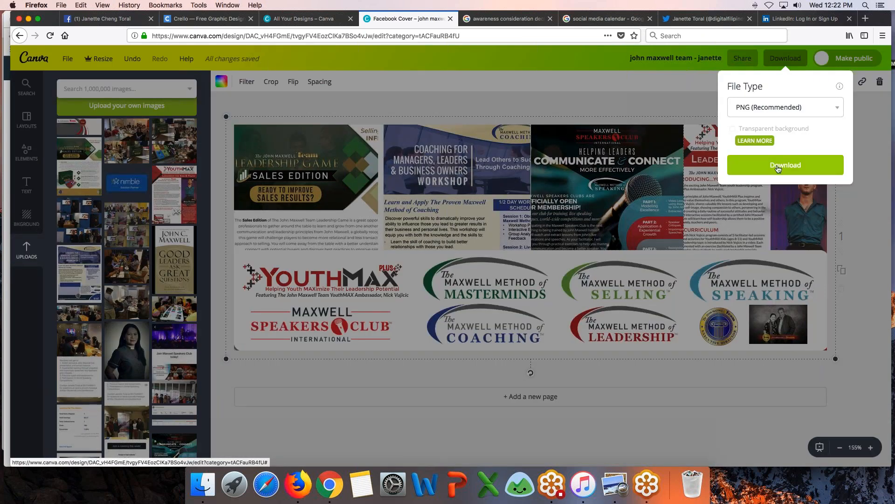
click(602, 60)
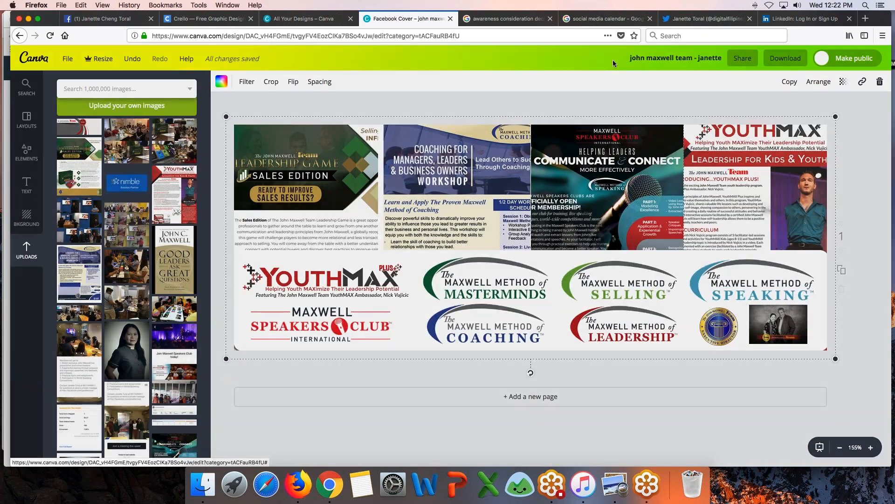
Insert "header" after "john maxwell team" in the design title and download the design as PNG
click(699, 60)
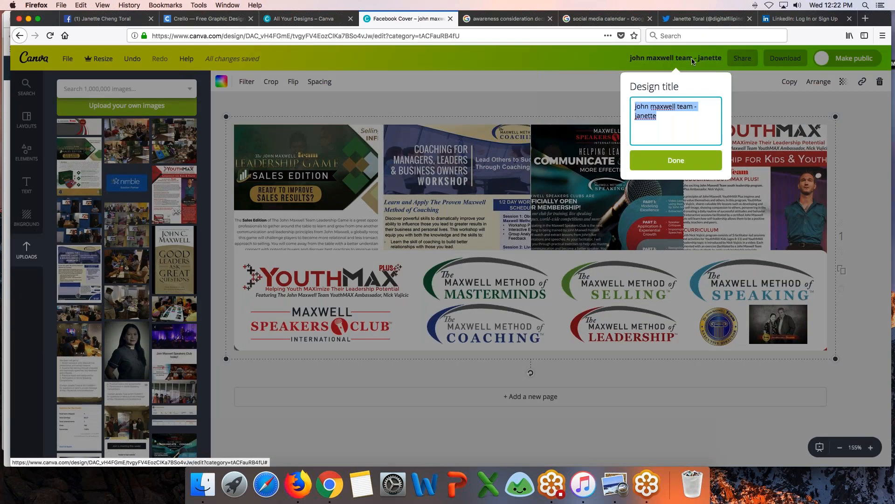
click(692, 107)
text(header)
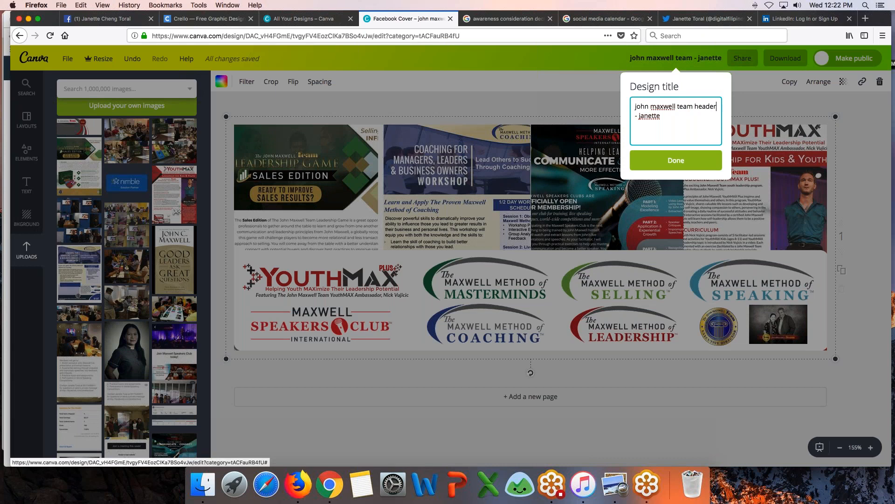
click(696, 166)
click(786, 58)
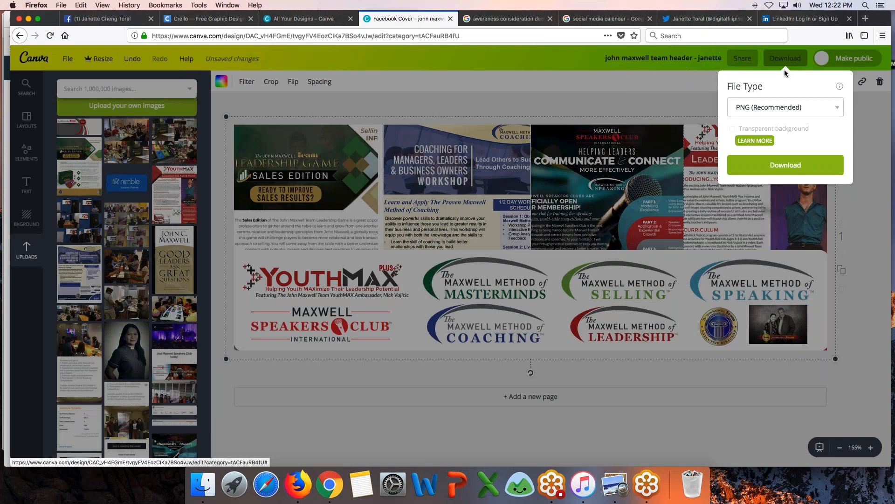
click(785, 165)
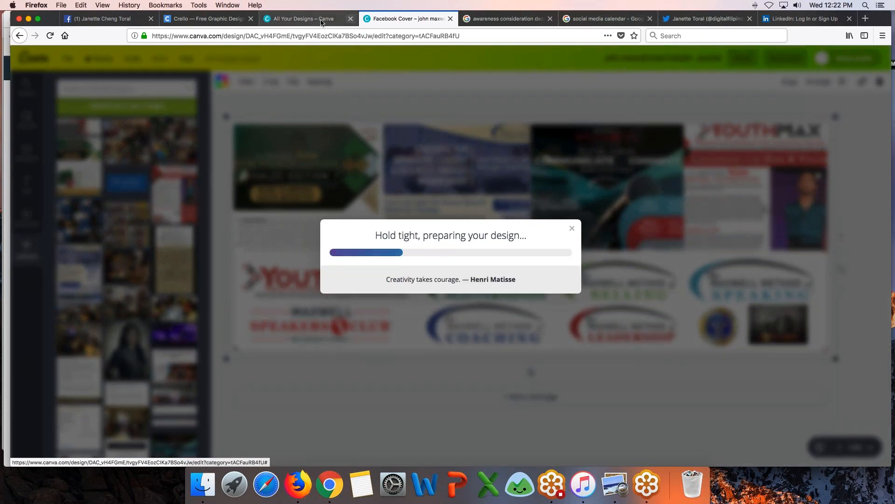
Switch to Facebook and open the Digital Leaders Boot Camp page at facebook.com/digital.leaders.boot.camp/
click(123, 21)
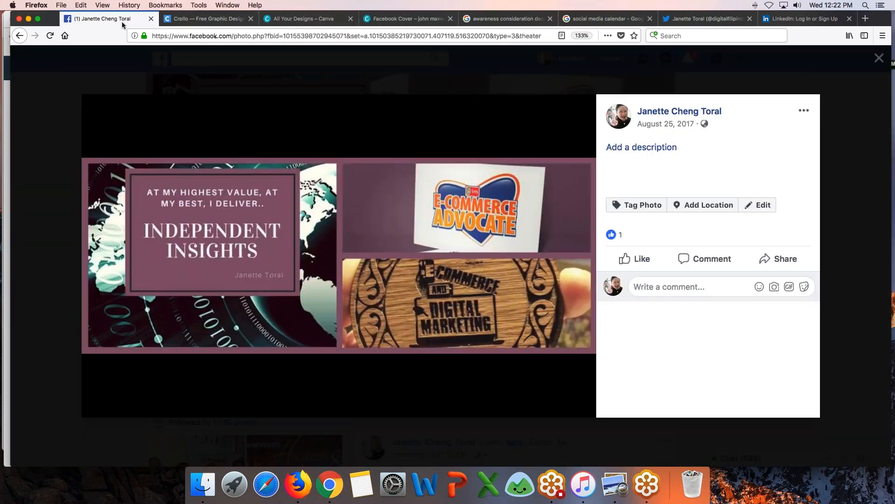
click(238, 36)
click(234, 36)
drag(234, 36, 718, 38)
text(digital.leaders.boot.camp/)
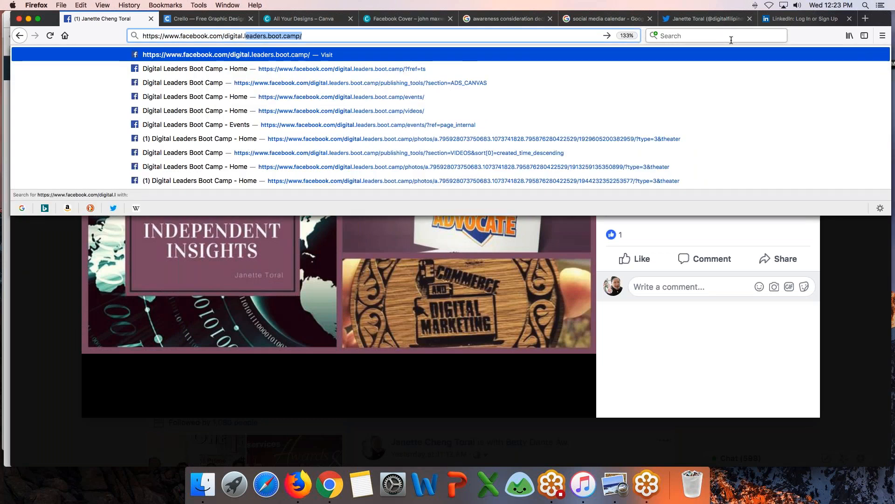
key(Return)
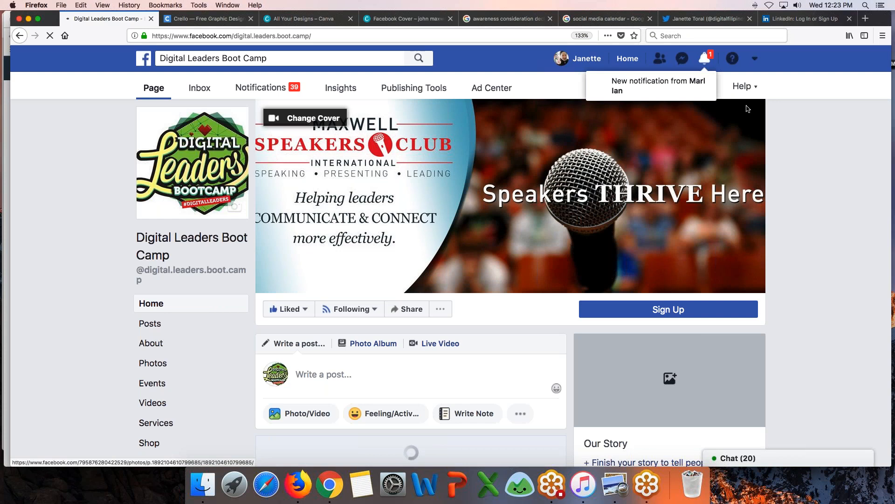
Start a cover photo upload, cancel the file selection, and save the downloaded "john maxwell team header" PNG file
click(322, 120)
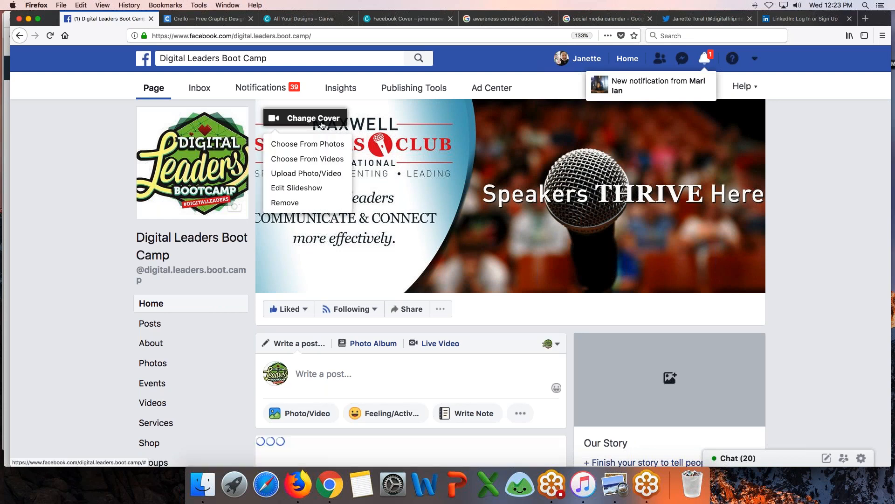
click(325, 176)
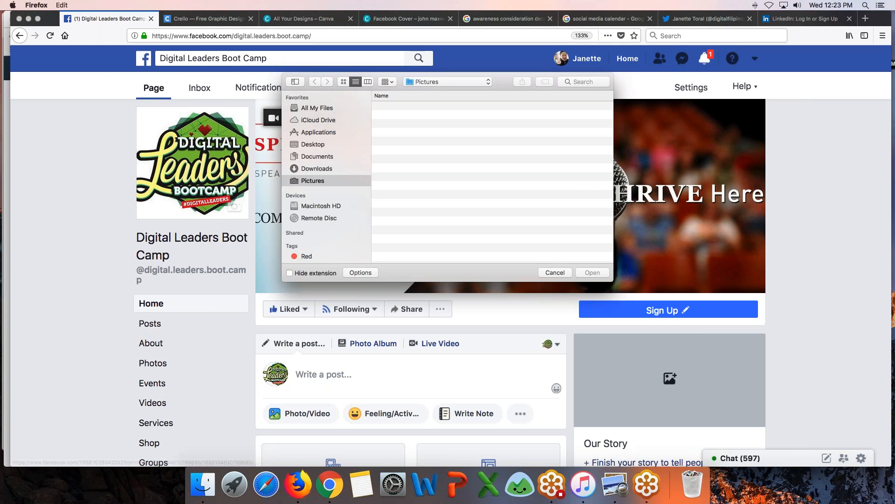
click(317, 169)
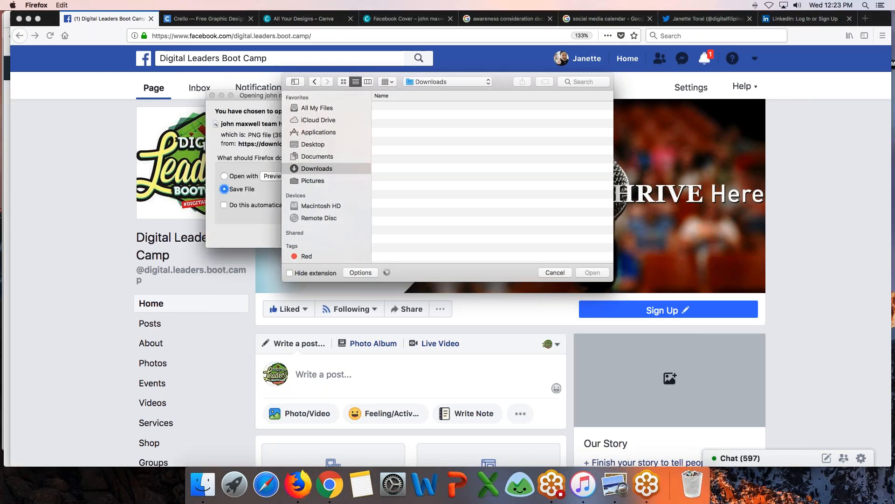
drag(249, 98, 186, 230)
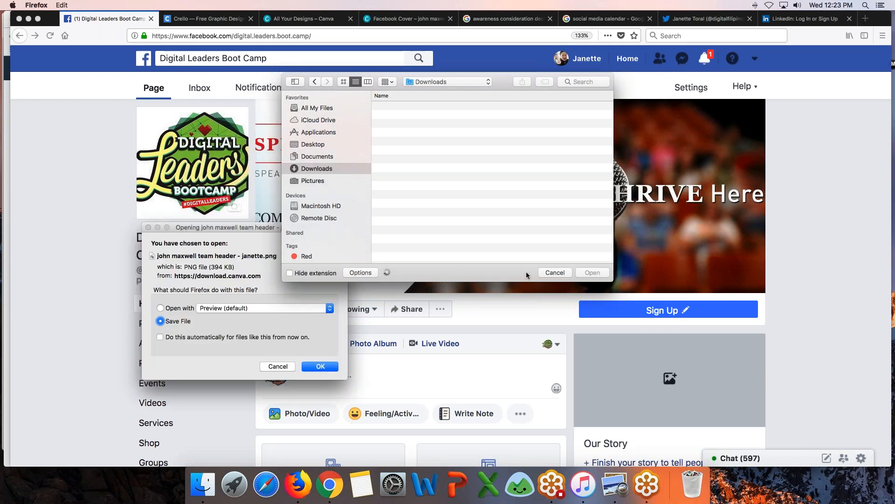
click(555, 273)
click(319, 368)
Upload the "john maxwell team header" PNG from Downloads as the page's cover photo and save it
mouse_move(503, 168)
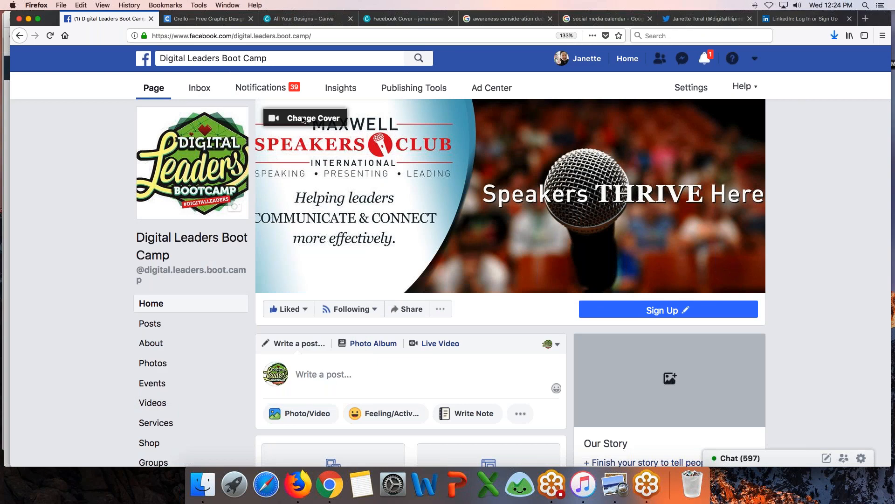
click(322, 123)
click(307, 173)
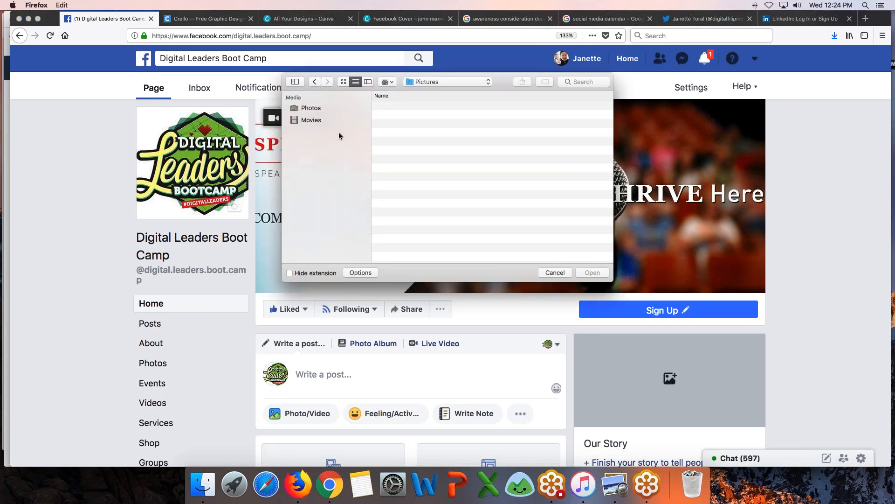
click(317, 168)
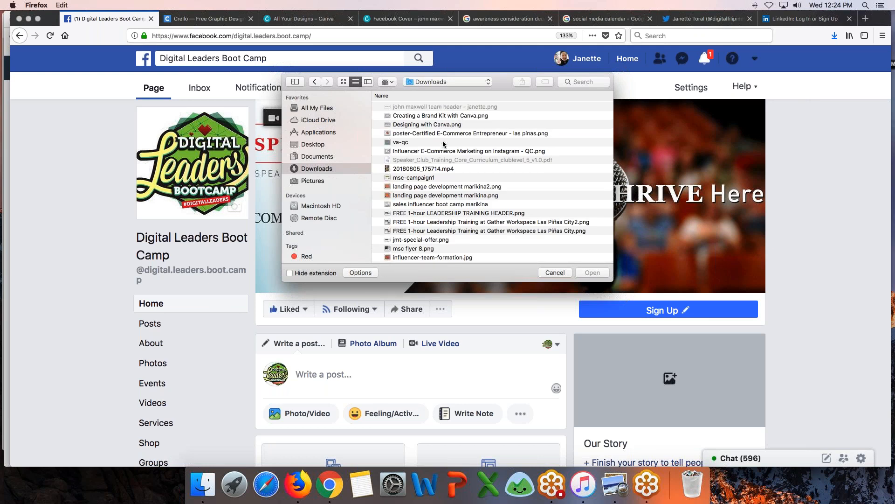
click(425, 109)
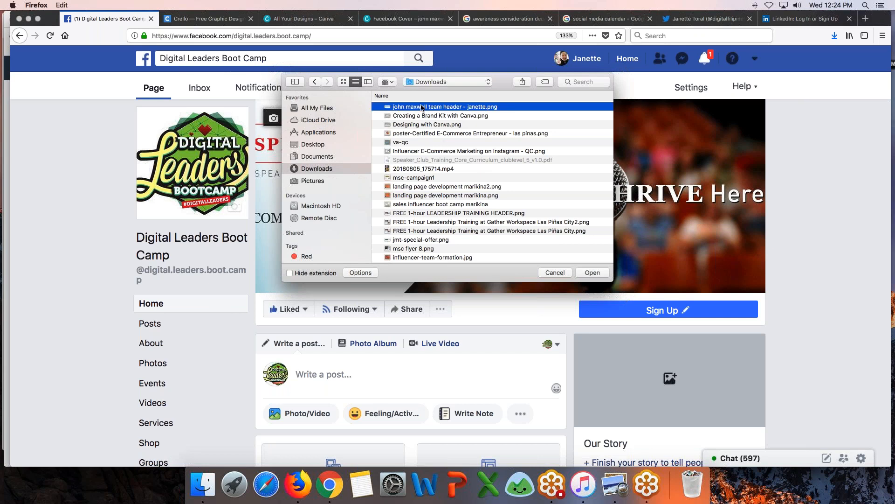
click(592, 272)
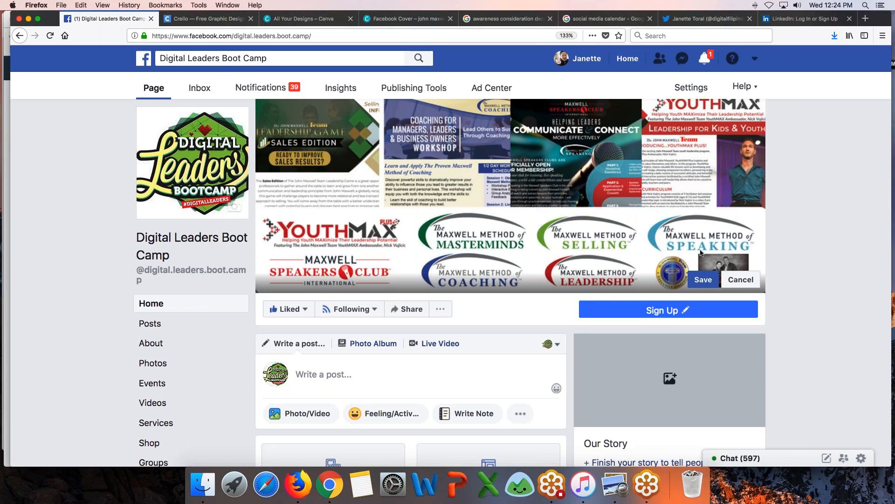
click(703, 279)
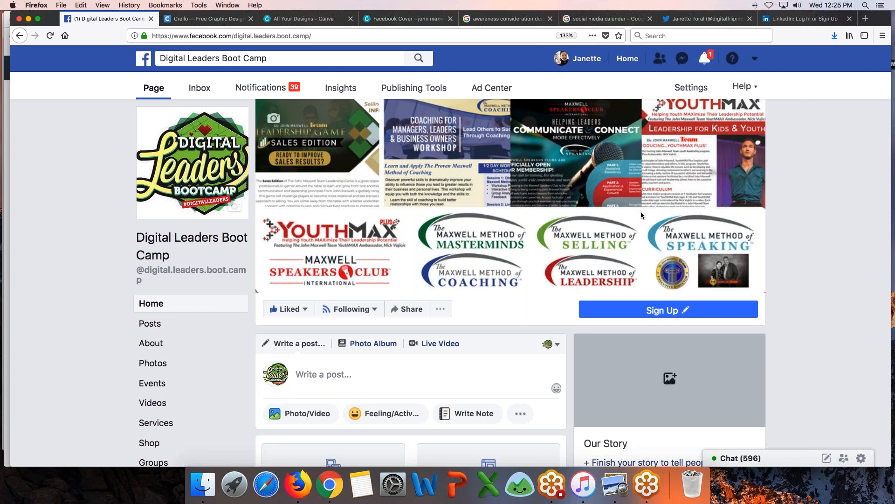
Return to the Canva Facebook cover design, dismiss the download message and close the design
click(405, 18)
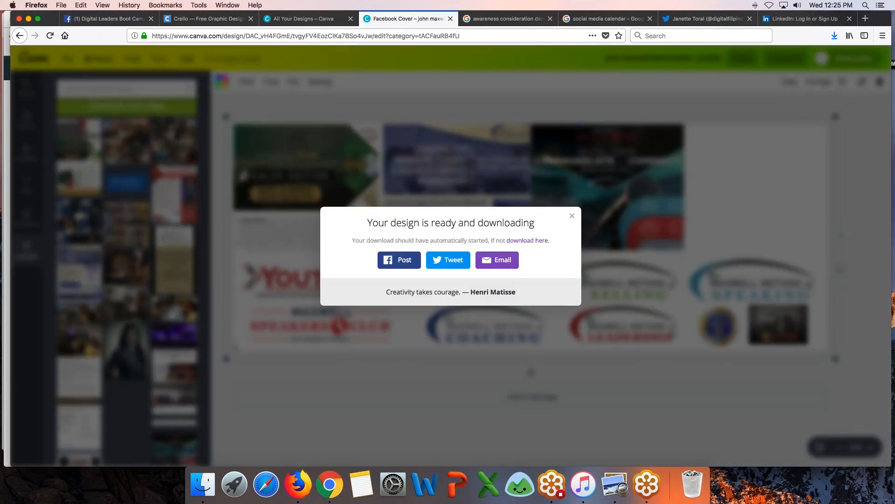
click(573, 216)
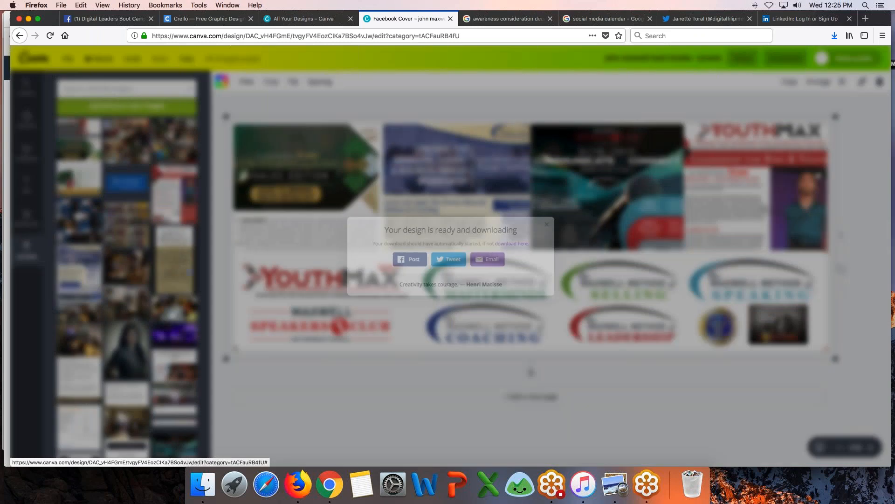
click(451, 18)
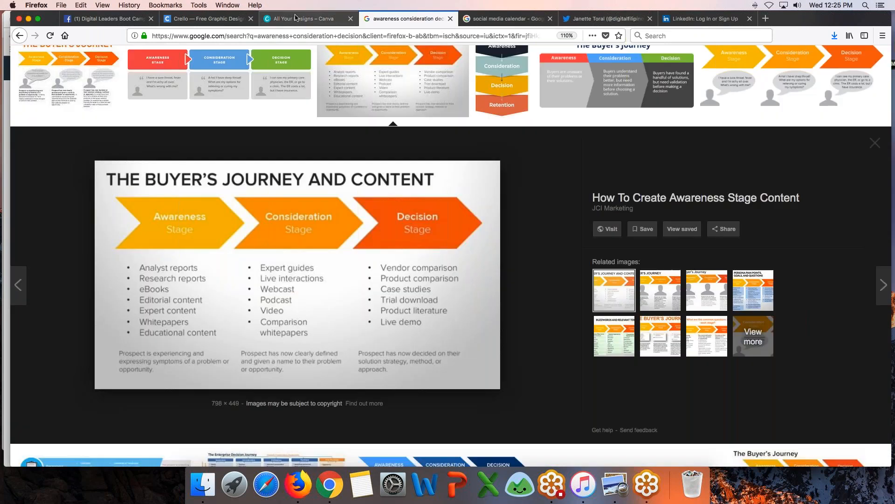
Create a new Facebook Post design from Canva's recommended design types, and close the LinkedIn page
click(297, 18)
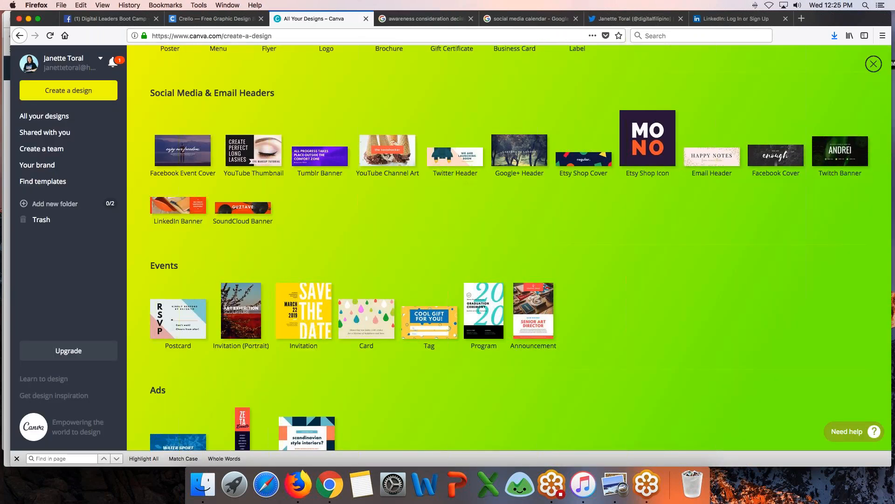
scroll(516, 211, up, 2)
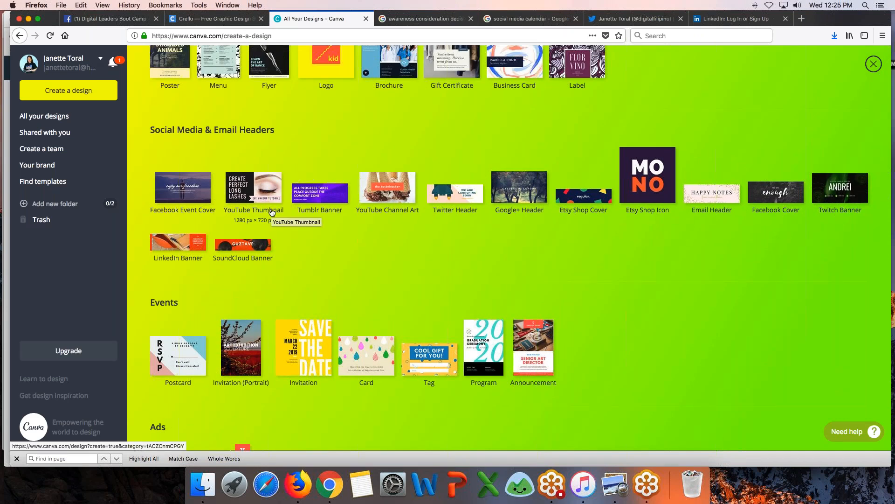
scroll(272, 212, up, 1)
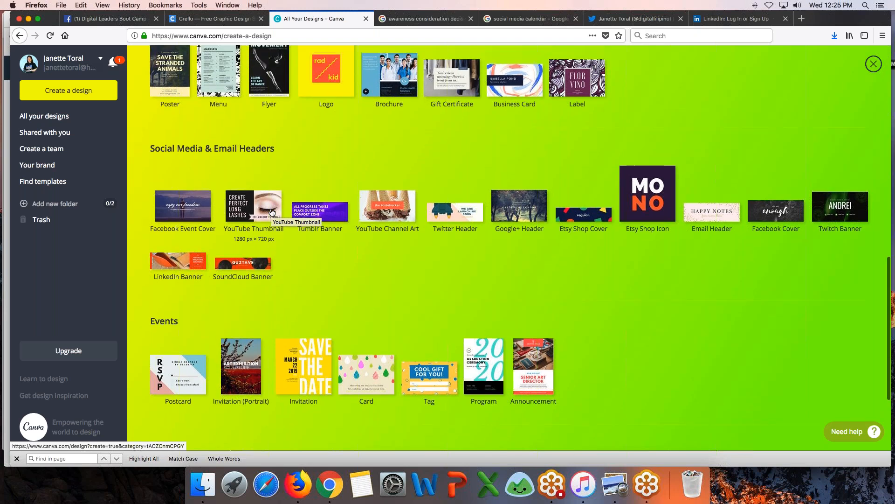
scroll(272, 213, up, 15)
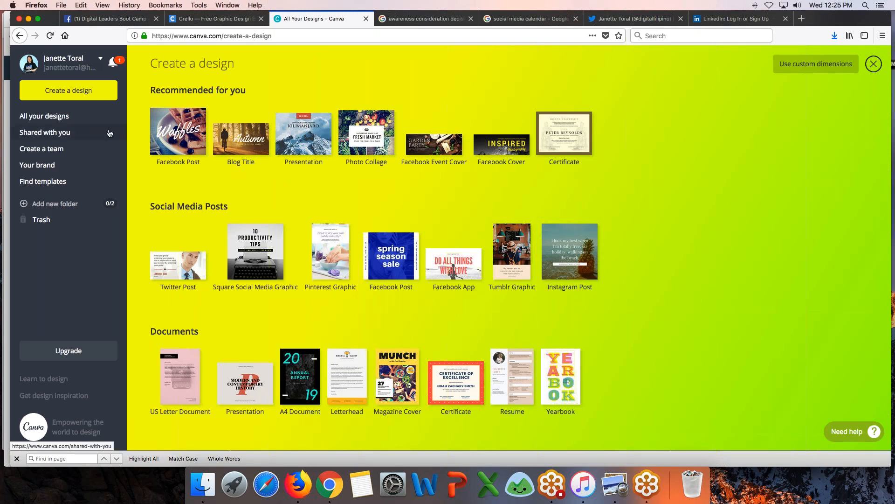
click(179, 132)
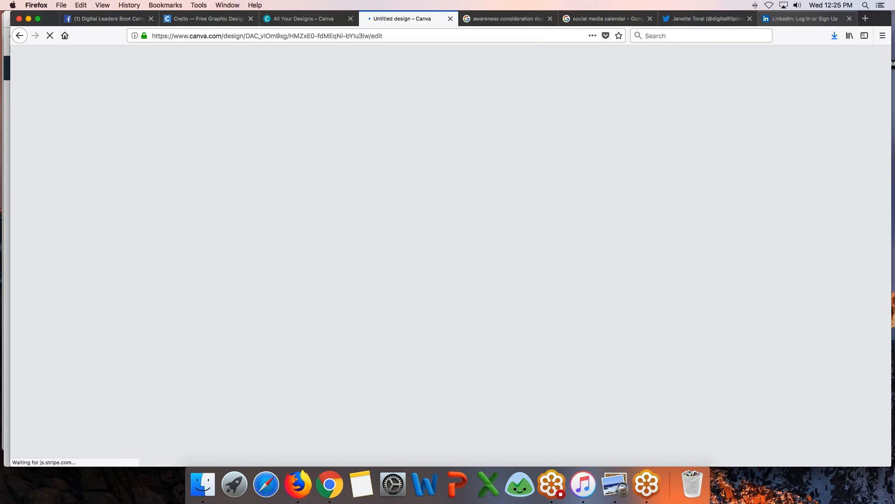
click(850, 19)
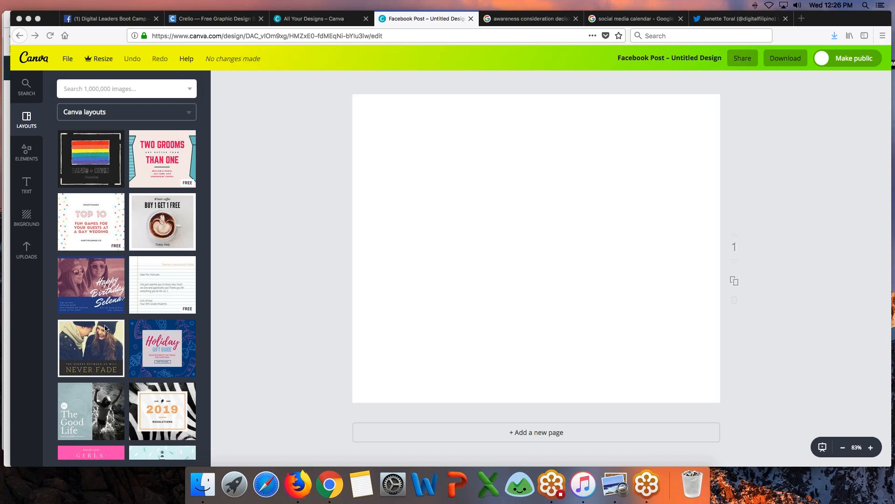
Look through the ready-made Canva layouts available for the Facebook post
scroll(105, 328, down, 3)
scroll(105, 328, down, 5)
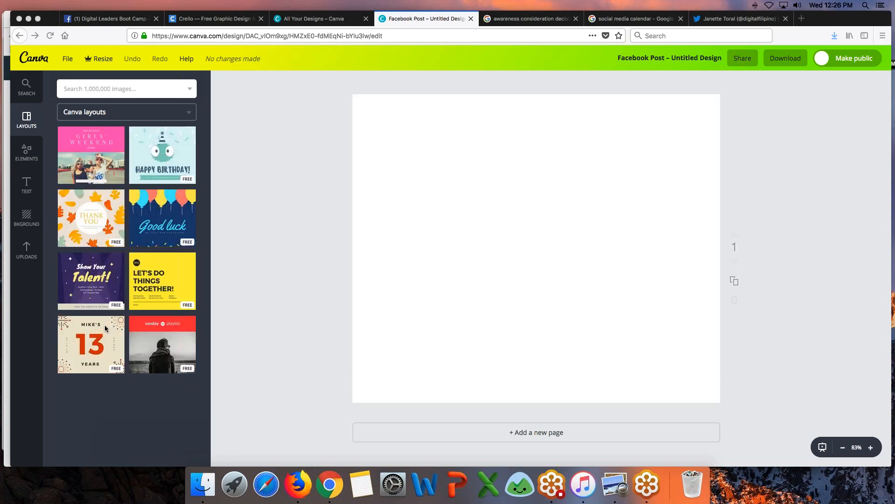
scroll(104, 324, down, 3)
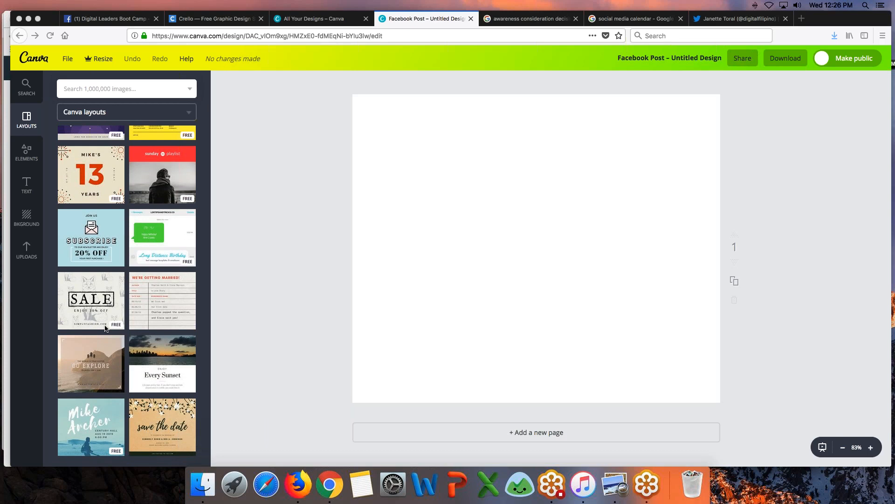
scroll(105, 328, down, 5)
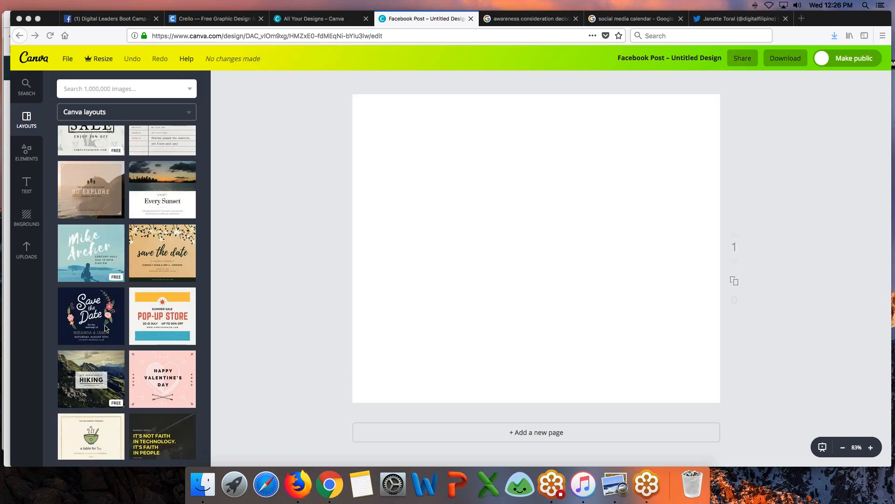
scroll(105, 329, up, 15)
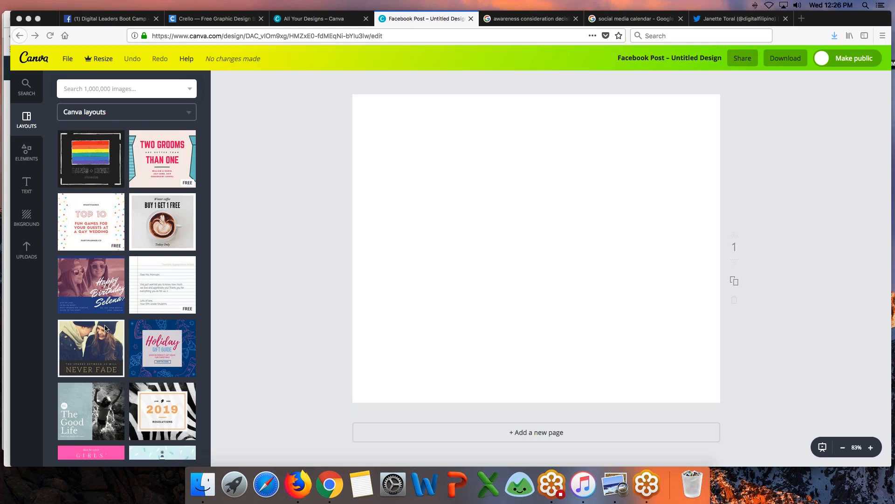
scroll(106, 327, down, 2)
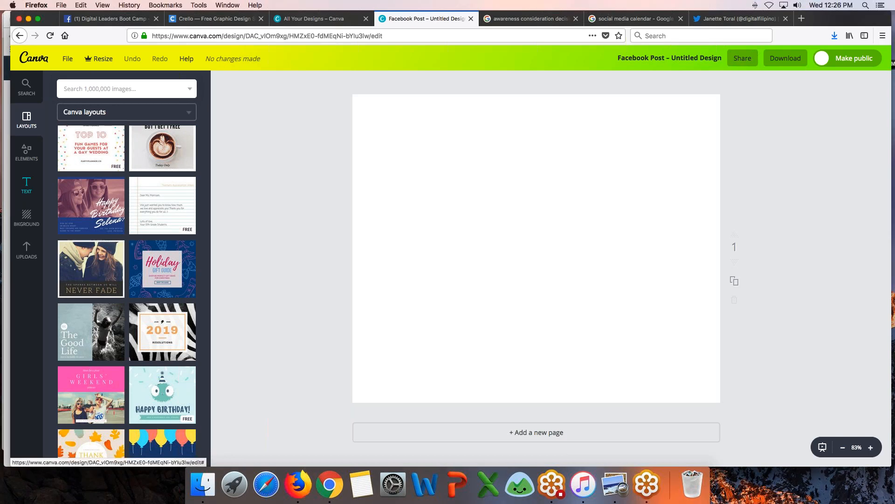
Add a heading text box near the page's upper edge and widen it to span most of the page
click(26, 188)
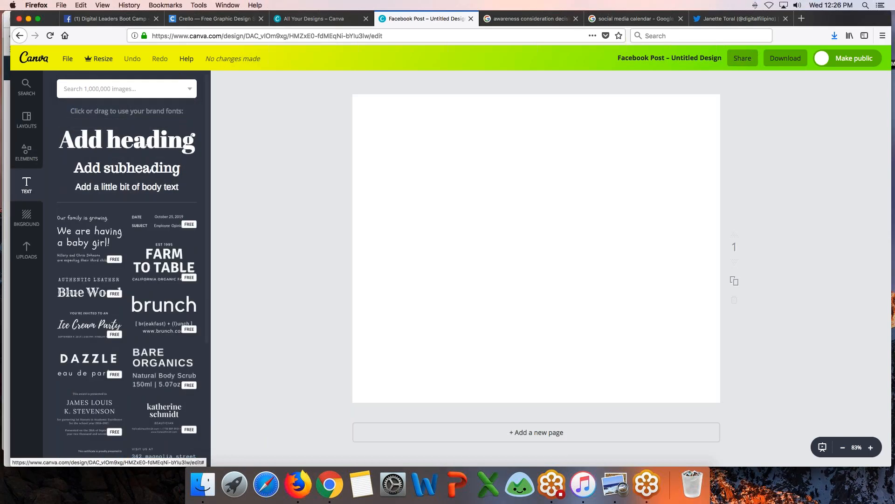
scroll(144, 306, down, 3)
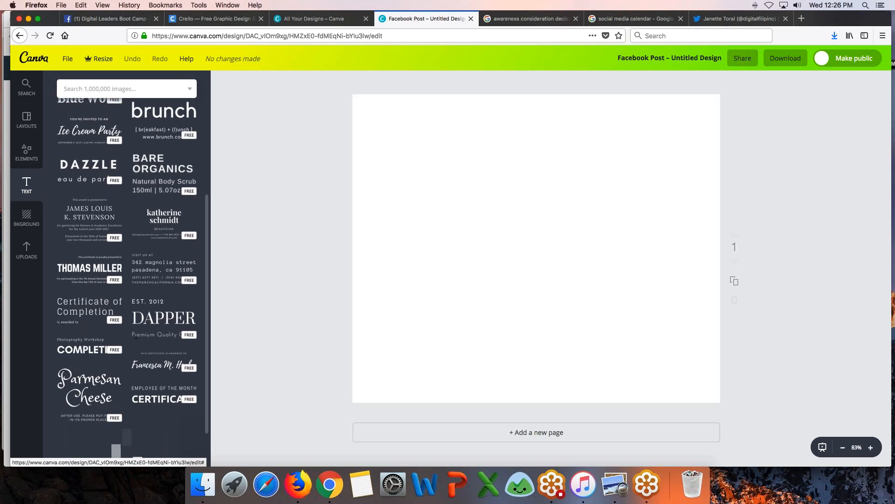
scroll(130, 233, up, 5)
click(131, 139)
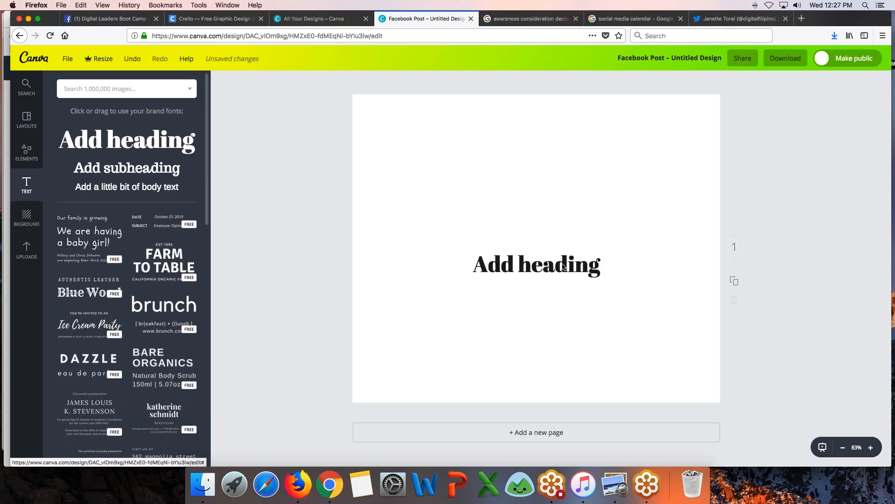
click(534, 254)
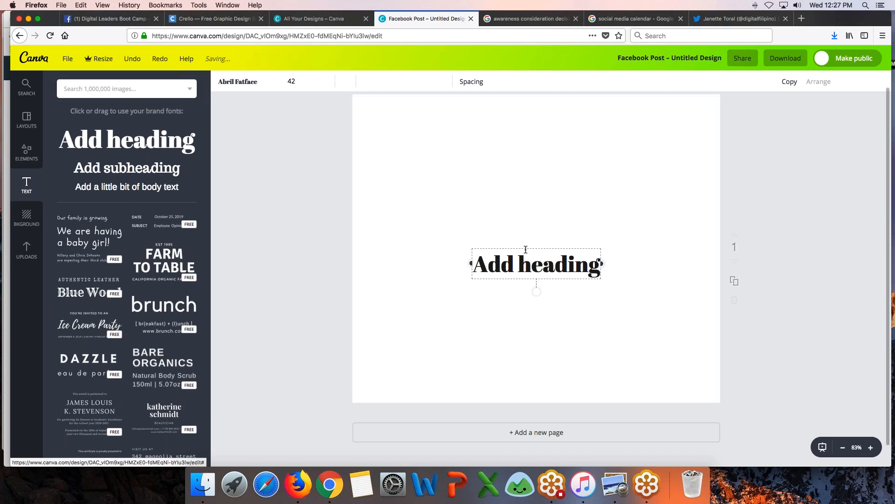
drag(523, 245, 437, 130)
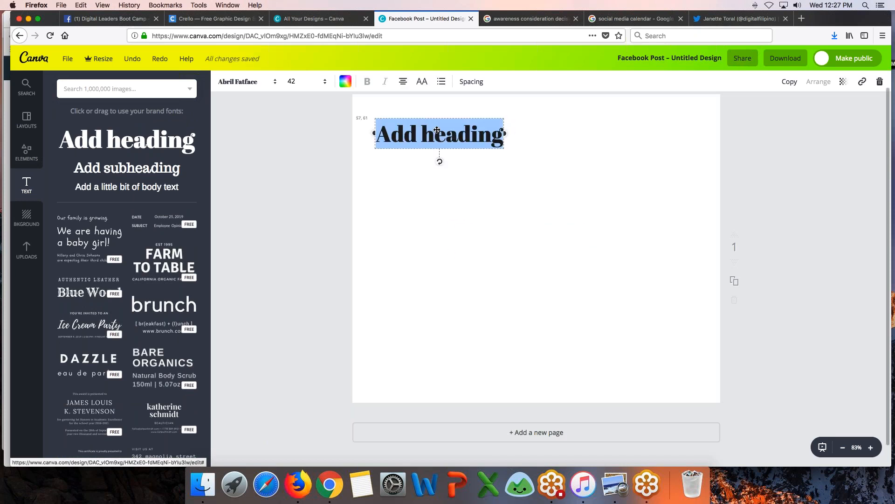
drag(626, 133, 630, 133)
Replace the heading's placeholder with "Freelancer Checklist" and shift the heading slightly up the page
click(549, 140)
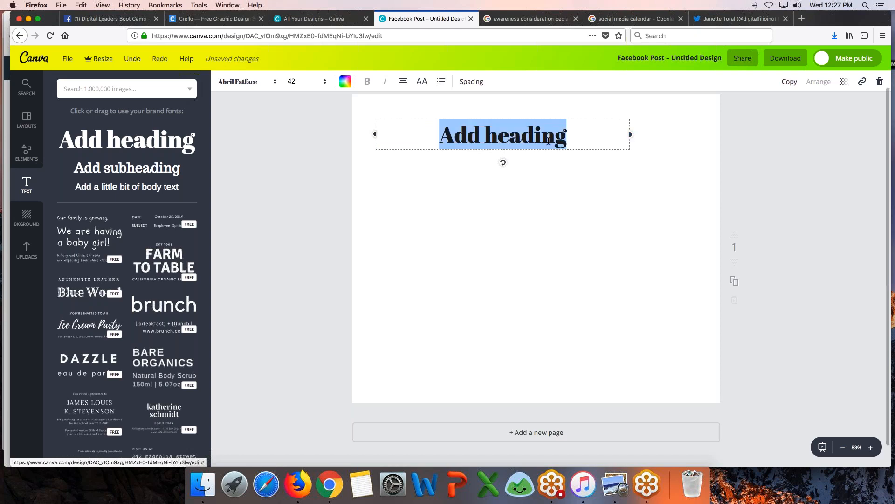
text(Freelancer)
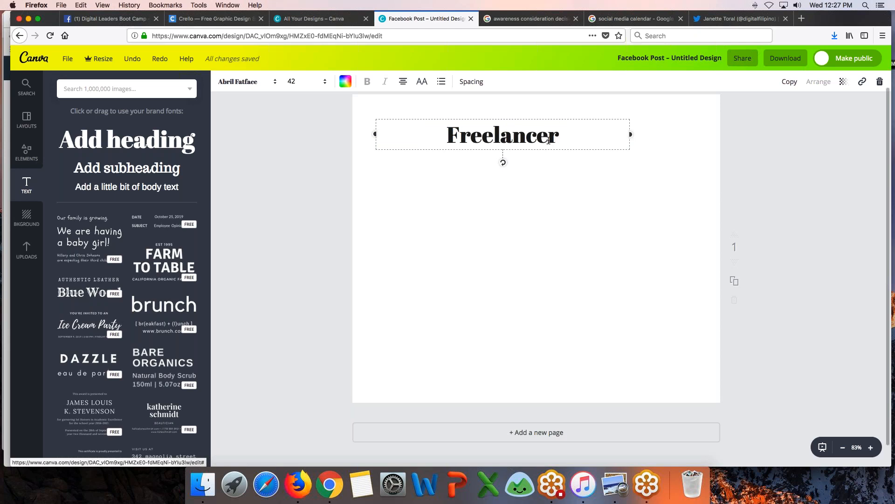
text( Checklist)
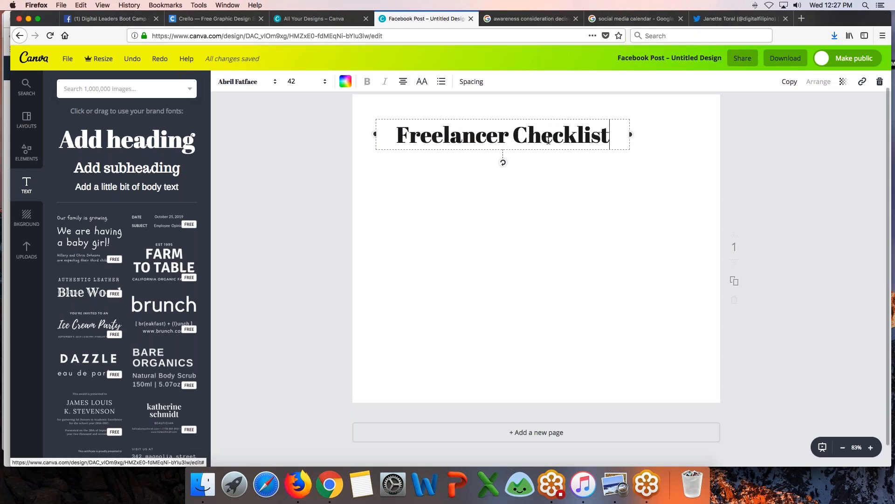
click(527, 235)
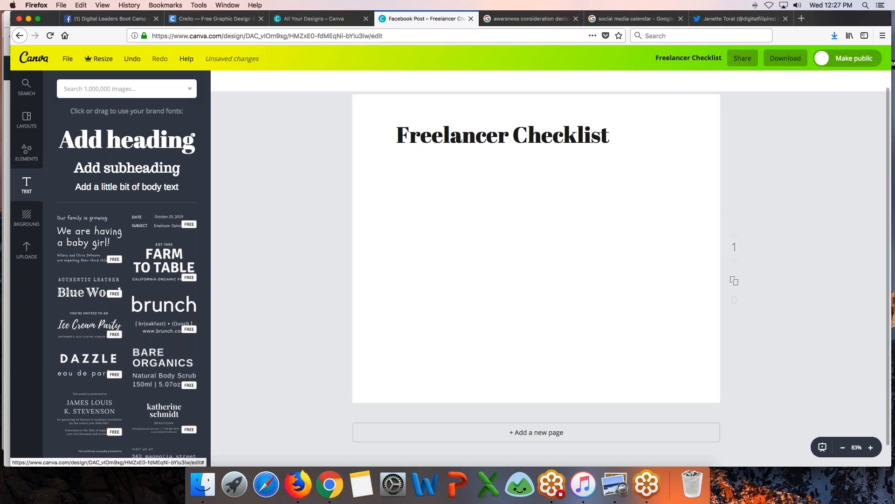
drag(475, 129, 469, 134)
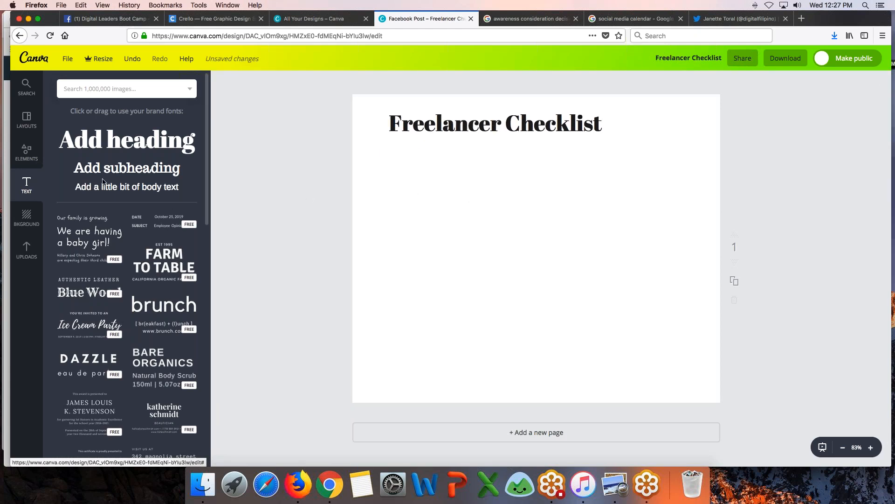
Add a wide subheading just below the heading reading "Are you ready to get a job online?"
click(117, 169)
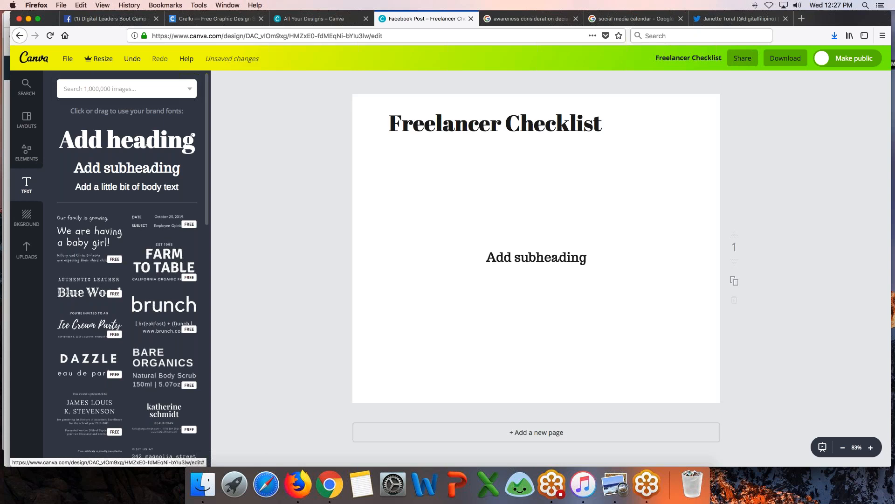
double_click(541, 257)
drag(540, 247, 464, 143)
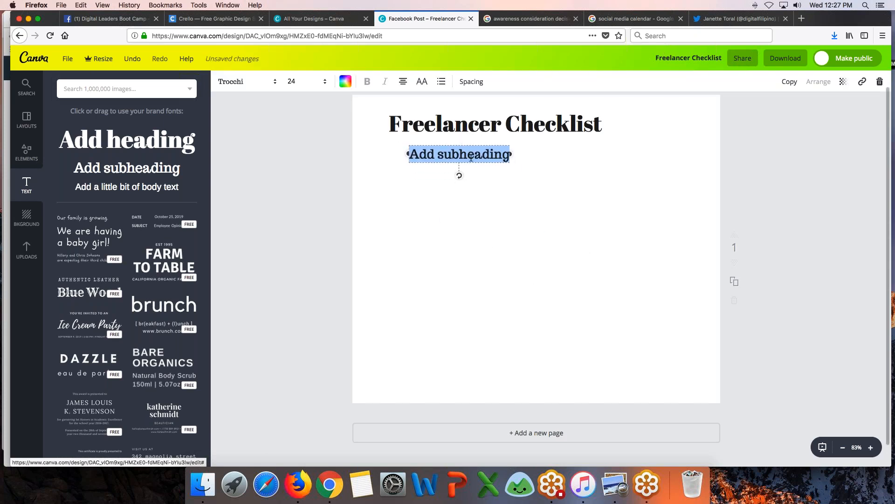
drag(511, 153, 686, 154)
double_click(534, 154)
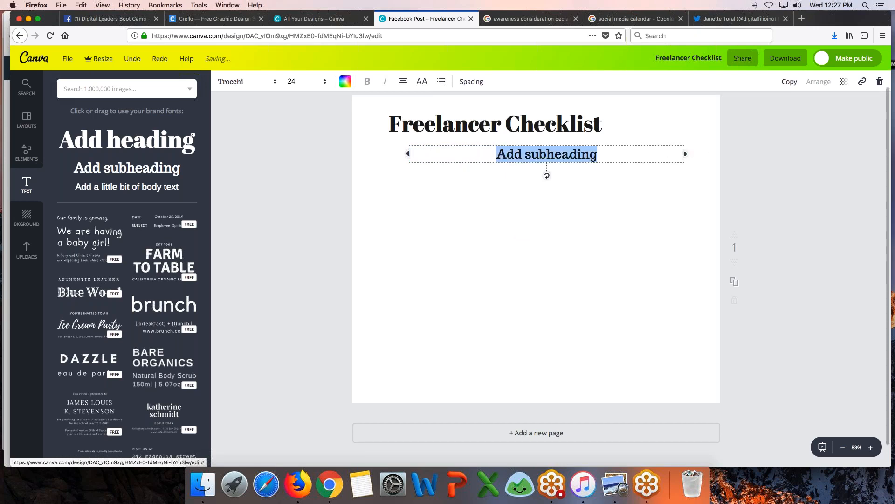
text(Are you ready to get a job online?)
Reword the subheading to "Are you ready to be a freelancer?"
click(584, 154)
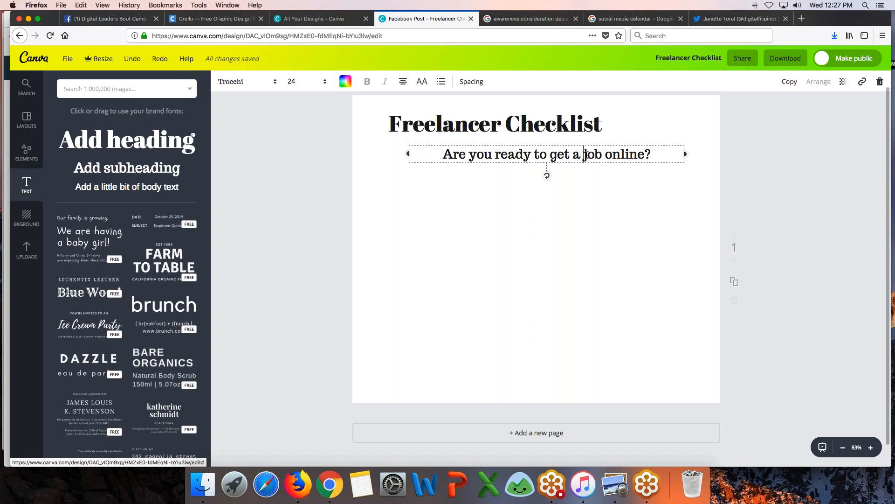
drag(584, 154, 677, 156)
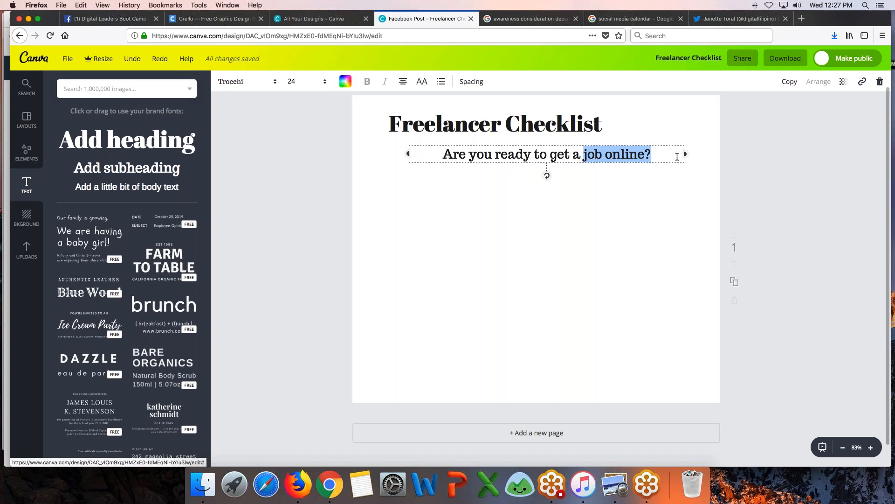
key(BackSpace)
key(BackSpace)
key(BackSpace)
key(BackSpace)
key(BackSpace)
key(BackSpace)
key(BackSpace)
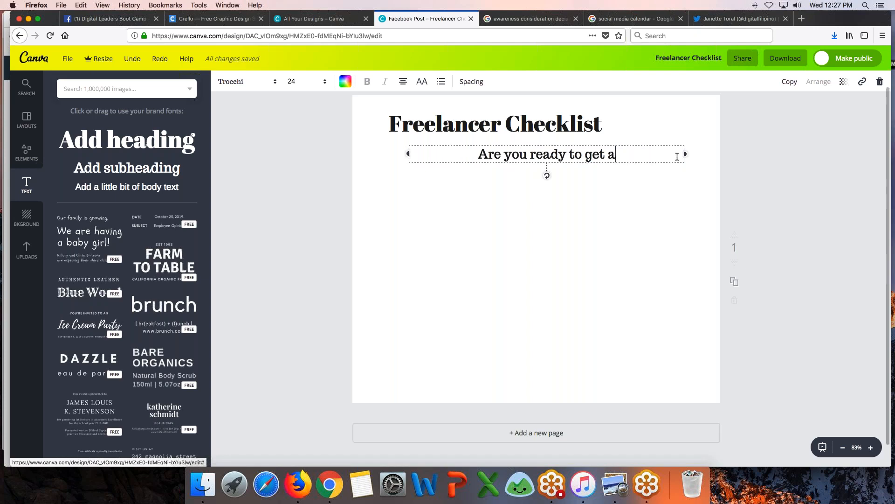
text(be a ree===f)
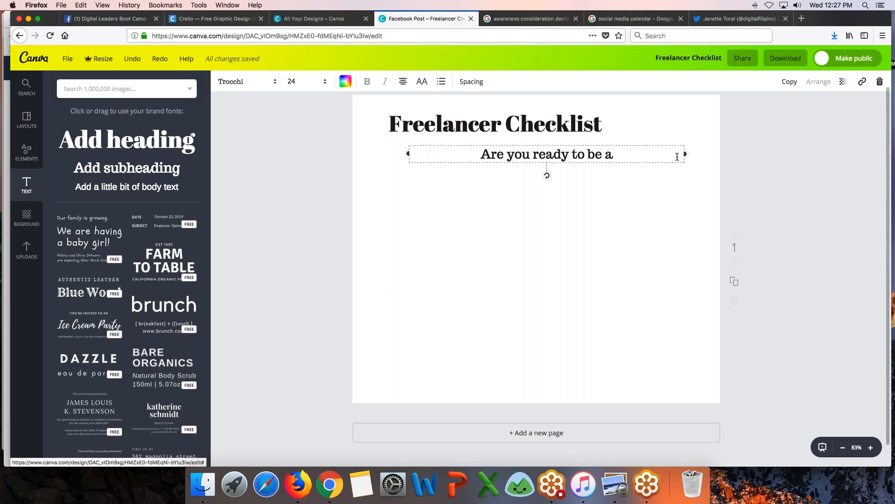
key(BackSpace)
key(BackSpace)
key(BackSpace)
key(BackSpace)
key(BackSpace)
key(BackSpace)
key(BackSpace)
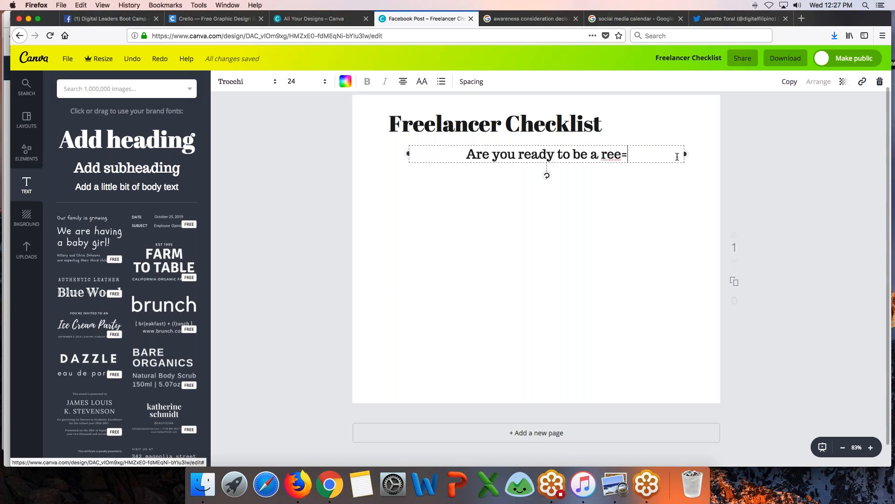
text(freek)
text(ah)
key(BackSpace)
key(BackSpace)
key(BackSpace)
key(BackSpace)
text(elancer?)
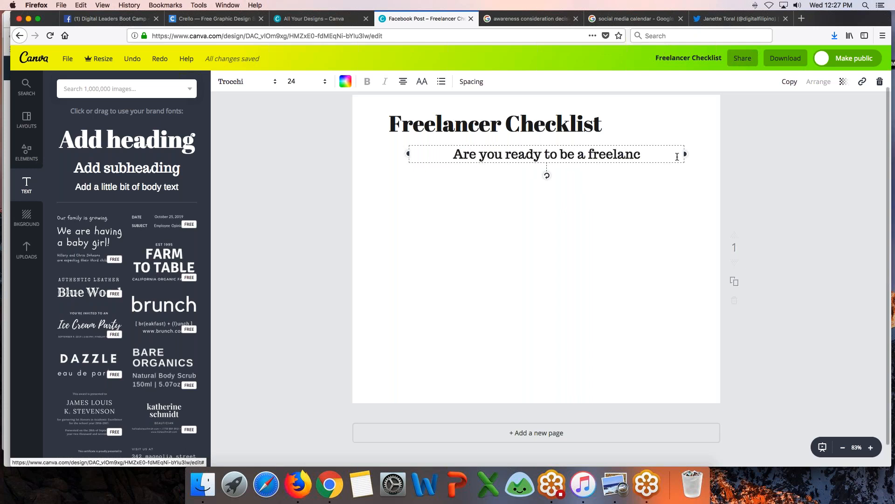
click(567, 247)
Add a body text box below the subheading and format it as a wide, left-aligned bulleted list
click(126, 186)
drag(533, 257, 427, 177)
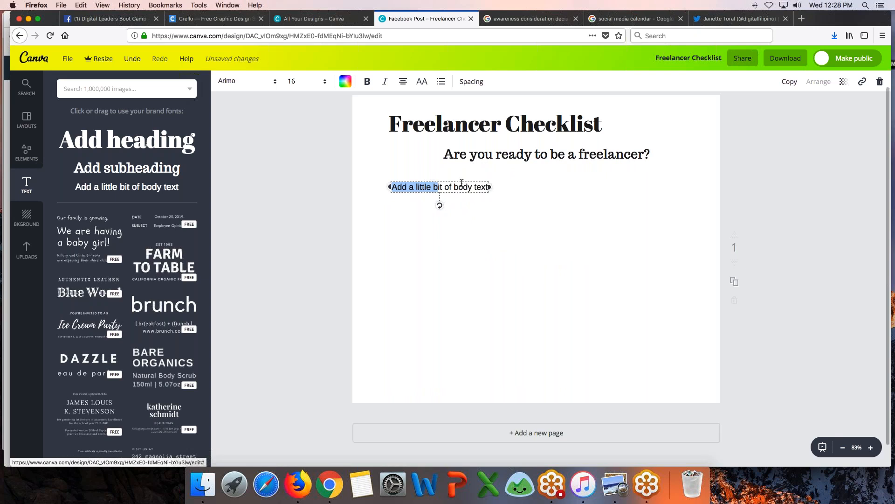
key(super+a)
click(440, 83)
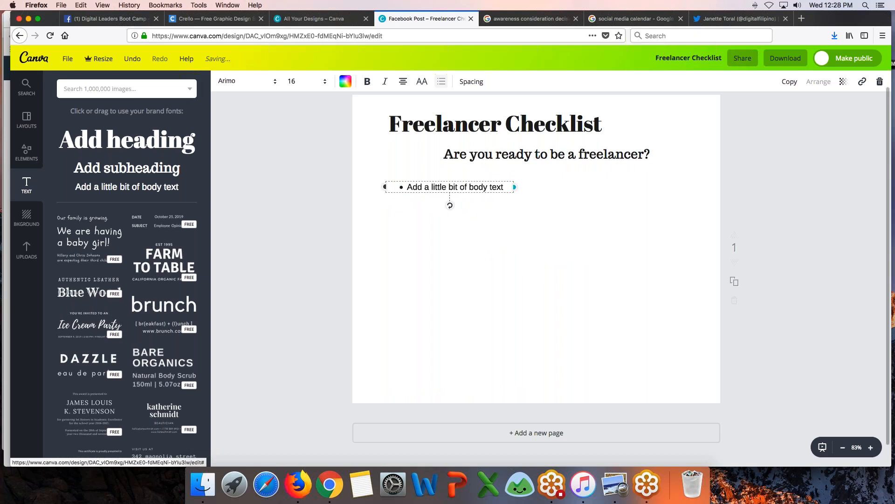
click(405, 85)
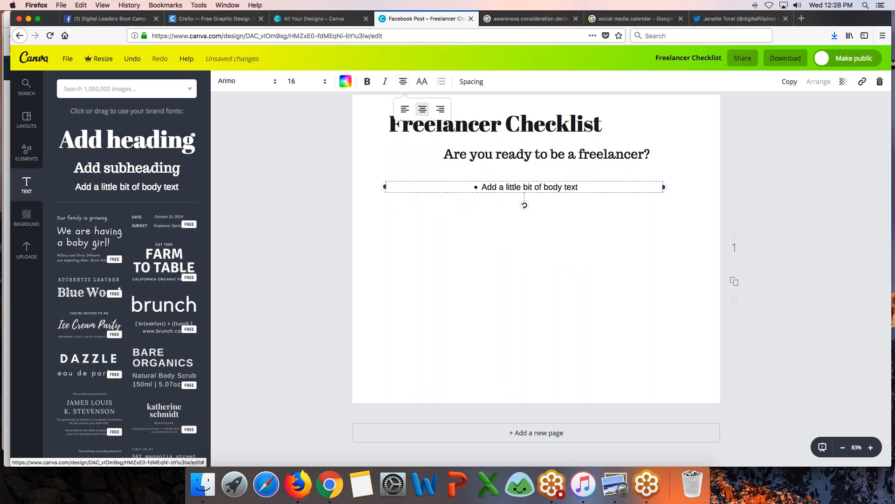
click(405, 109)
Replace the body placeholder with the bullet "Do you have resources (good for 3 to 6 months to cover your needs)?"
triple_click(397, 188)
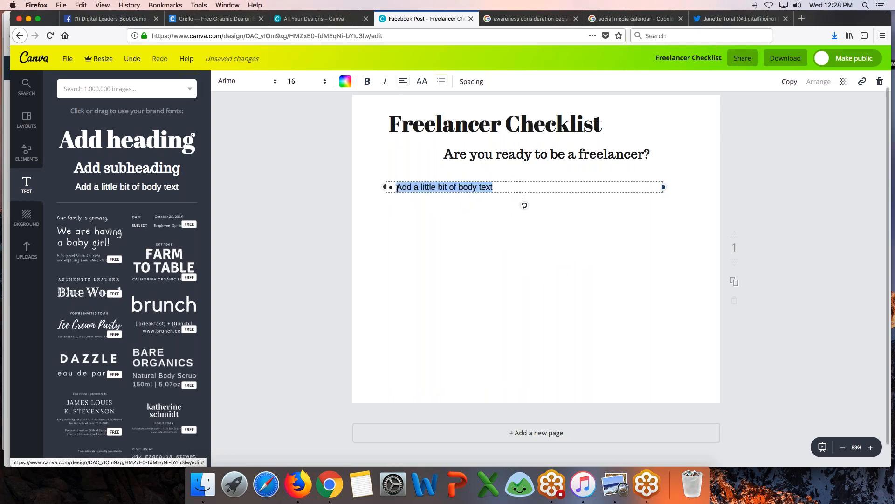
click(398, 188)
triple_click(398, 188)
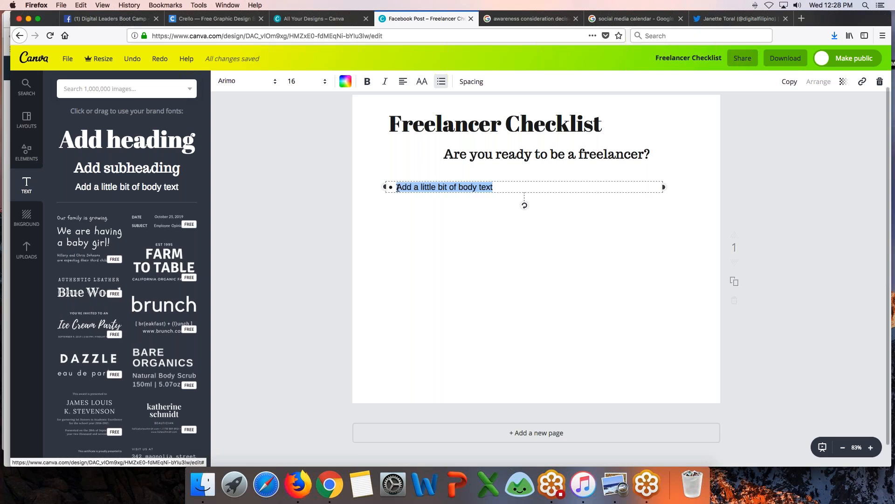
text(Do you hav)
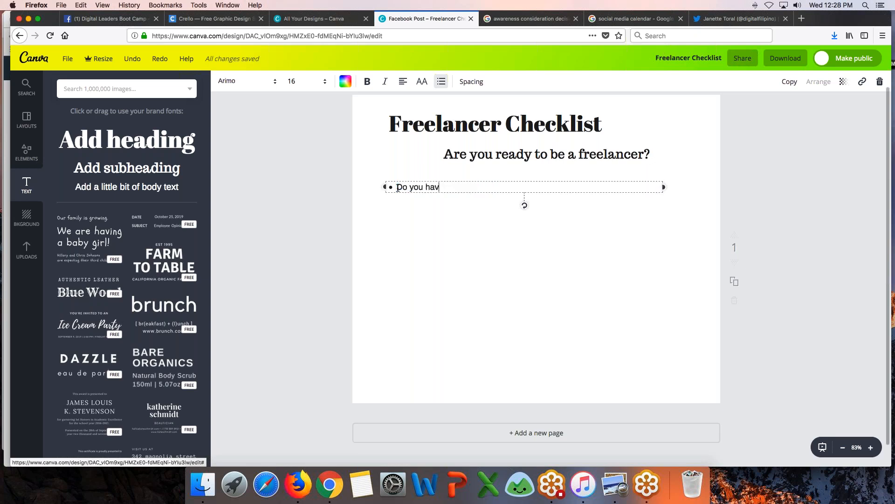
text(e resources (good for 3 to 6 monts)
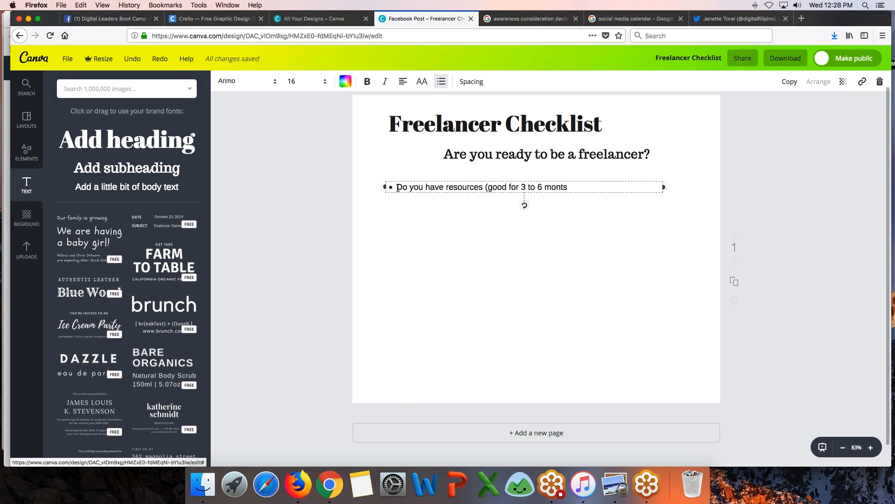
key(BackSpace)
text(hs to cover your needs?))
key(BackSpace)
key(BackSpace)
text()?)
key(Return)
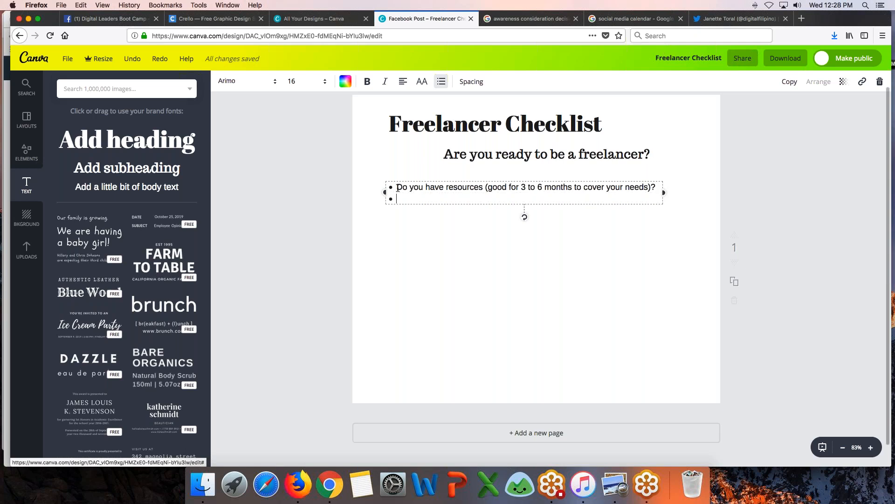
key(BackSpace)
text(Freelancing)
key(BackSpace)
key(BackSpace)
key(BackSpace)
key(BackSpace)
key(BackSpace)
key(BackSpace)
key(BackSpace)
key(BackSpace)
key(BackSpace)
key(BackSpace)
key(BackSpace)
key(BackSpace)
key(BackSpace)
Continue the bullet with the sentence "Succeeding as a freelancer takes time and will require you"
text(S)
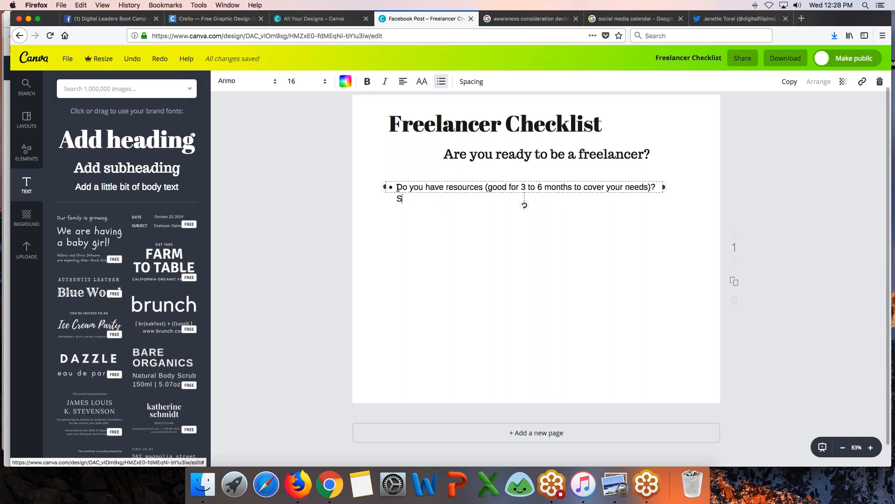
text(ucceeding as a)
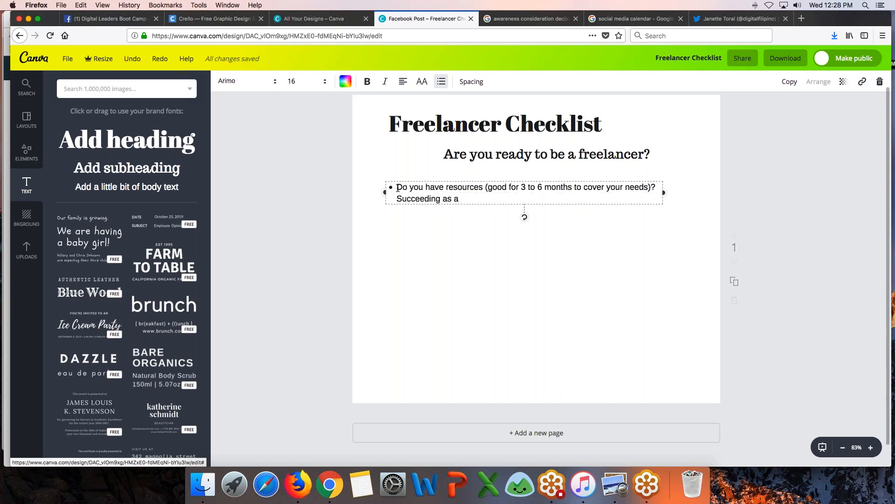
text( freelancer takes time an)
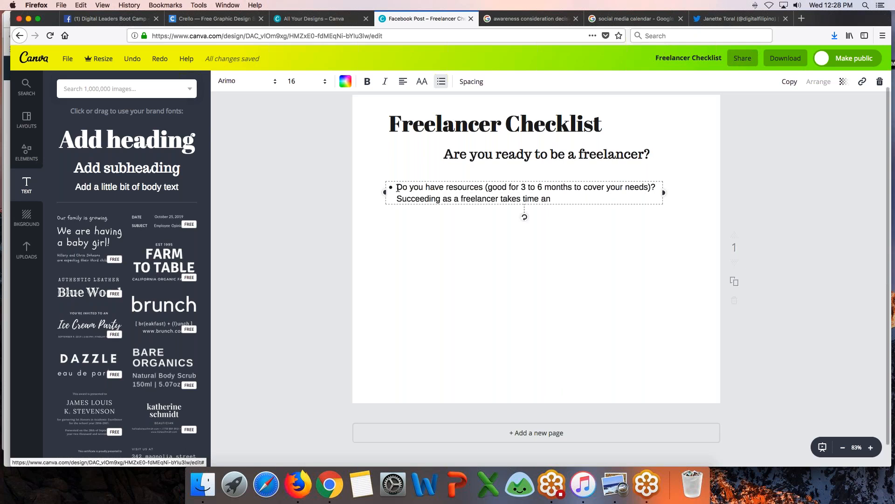
text(d will require  you)
Remove the sentence about succeeding as a freelancer from the first bullet, keeping only the question about resources
key(BackSpace)
key(BackSpace)
key(BackSpace)
key(BackSpace)
key(BackSpace)
text(you)
key(BackSpace)
key(BackSpace)
key(BackSpace)
key(BackSpace)
key(BackSpace)
key(BackSpace)
key(BackSpace)
key(BackSpace)
key(BackSpace)
key(BackSpace)
key(BackSpace)
key(BackSpace)
key(BackSpace)
key(BackSpace)
key(BackSpace)
key(BackSpace)
text(may)
key(BackSpace)
key(BackSpace)
key(BackSpace)
key(BackSpace)
key(BackSpace)
key(BackSpace)
key(BackSpace)
key(BackSpace)
key(BackSpace)
key(BackSpace)
key(BackSpace)
key(BackSpace)
key(BackSpace)
key(BackSpace)
key(BackSpace)
key(BackSpace)
key(BackSpace)
key(BackSpace)
key(BackSpace)
key(BackSpace)
key(BackSpace)
key(BackSpace)
key(BackSpace)
key(BackSpace)
key(BackSpace)
key(BackSpace)
key(BackSpace)
key(BackSpace)
key(BackSpace)
key(BackSpace)
key(BackSpace)
key(BackSpace)
key(BackSpace)
key(BackSpace)
key(BackSpace)
key(BackSpace)
key(BackSpace)
key(BackSpace)
key(BackSpace)
key(BackSpace)
key(BackSpace)
key(BackSpace)
key(BackSpace)
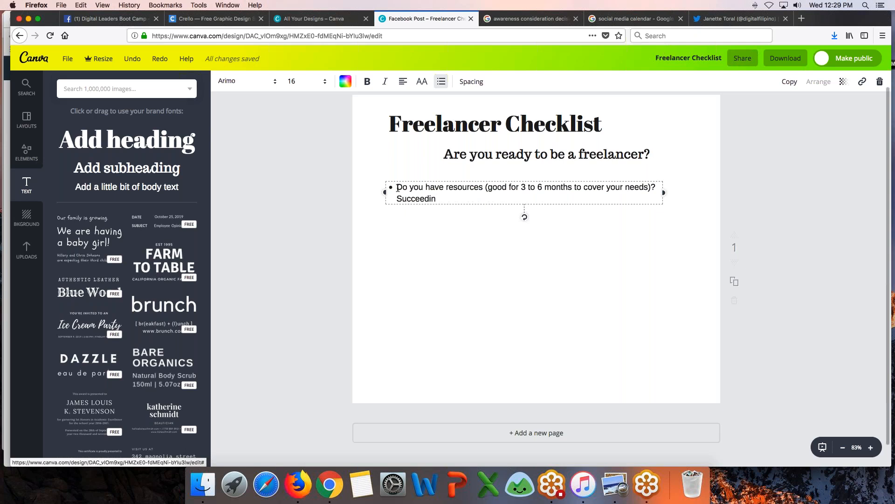
key(BackSpace)
key(BackSpace)
key(BackSpace)
key(BackSpace)
Add a second bullet reading "Skills check - what services can you offer?" and start a third bullet
key(Return)
text(Do you)
key(BackSpace)
key(BackSpace)
key(BackSpace)
key(BackSpace)
key(BackSpace)
key(BackSpace)
text(Skills check - wht)
key(BackSpace)
key(BackSpace)
text(at services can)
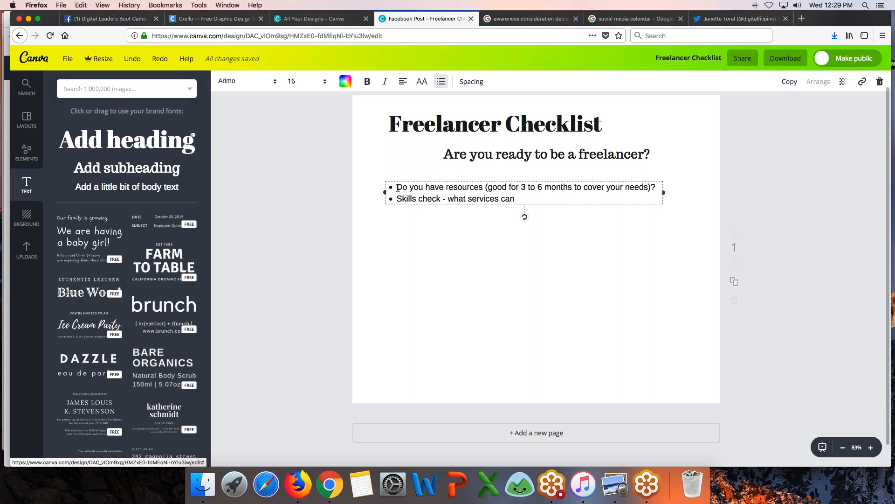
text( you offer?)
key(Return)
text(Certification)
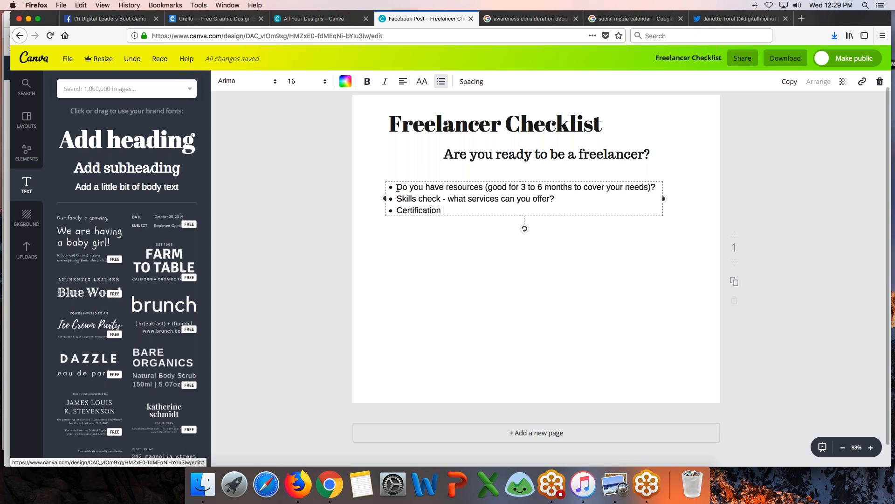
key(BackSpace)
key(BackSpace)
key(BackSpace)
key(BackSpace)
key(BackSpace)
key(BackSpace)
key(BackSpace)
key(BackSpace)
key(BackSpace)
key(BackSpace)
key(BackSpace)
key(BackSpace)
key(BackSpace)
key(BackSpace)
Write the third bullet as "Portfolio - do you have samples of work output posted online for checking by prospective clients?"
text(Portfolio - do you have samples of)
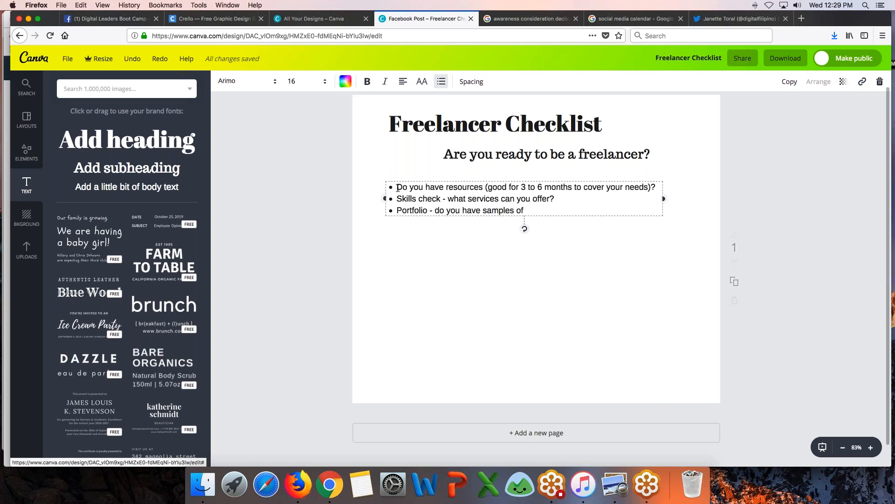
text( work output posted online )
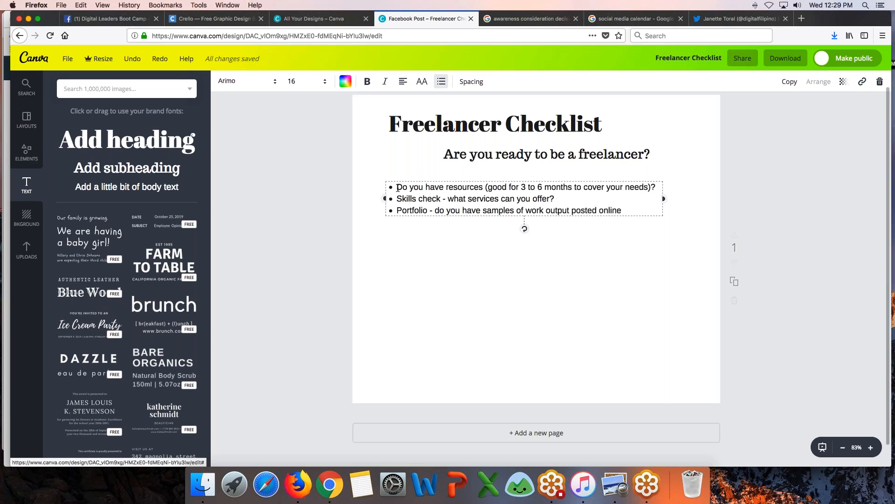
text(for )
text(checking by pr)
text(ospective client)
text(s)
key(BackSpace)
text(ive clients?)
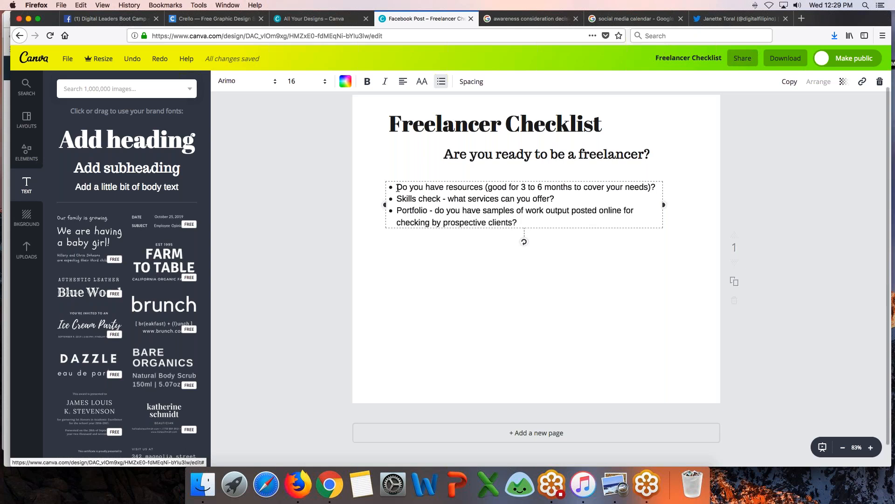
Add a fourth bullet reading "Bank / Online Payment Account - are you ready to accept payments online?"
key(Return)
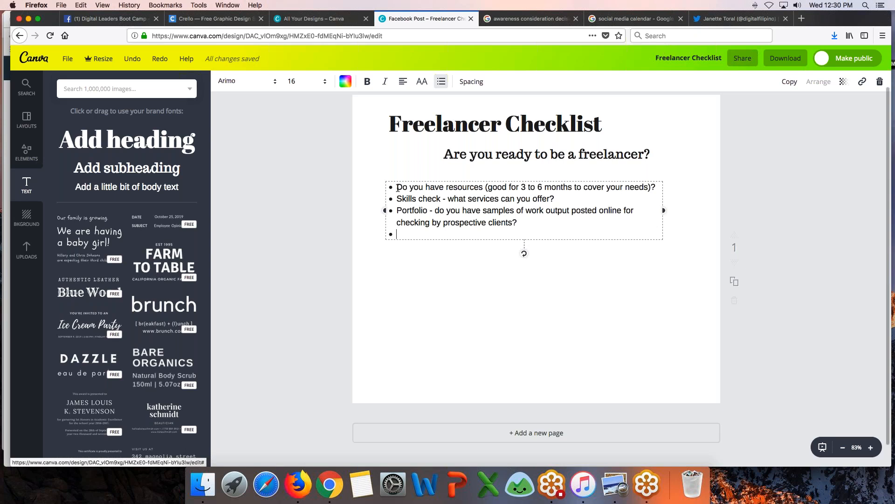
text(Bank / Online Payment Account - are you ready to accept payments online?)
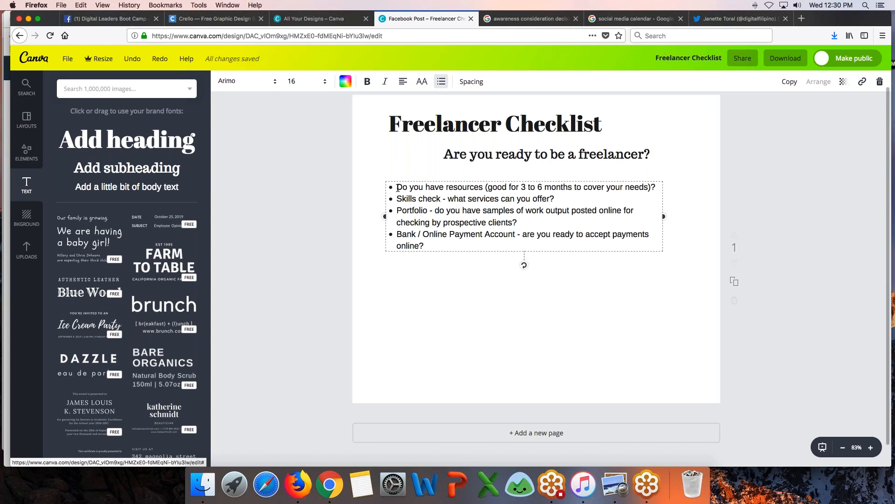
Add a fifth bullet reading "Profile - do you have a freelancer profile? (LinkedIN, online marketplaces)"
key(Return)
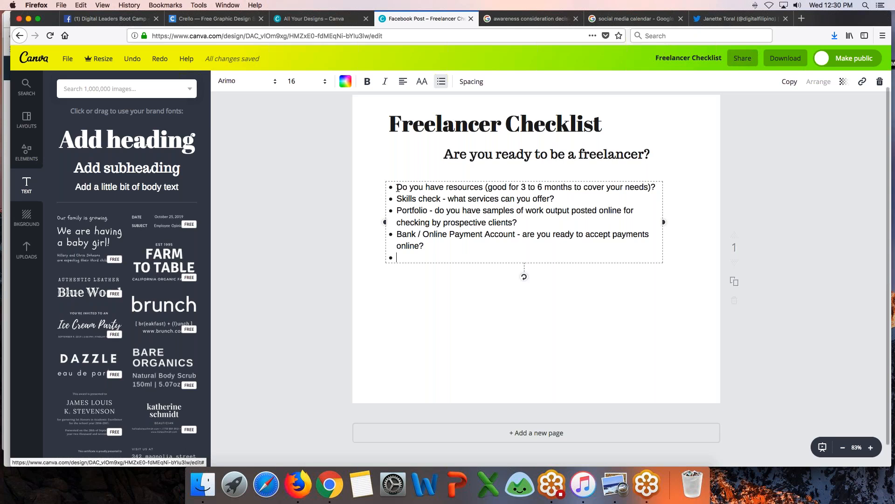
text(P)
key(BackSpace)
text(Profile - do you have a freelanc)
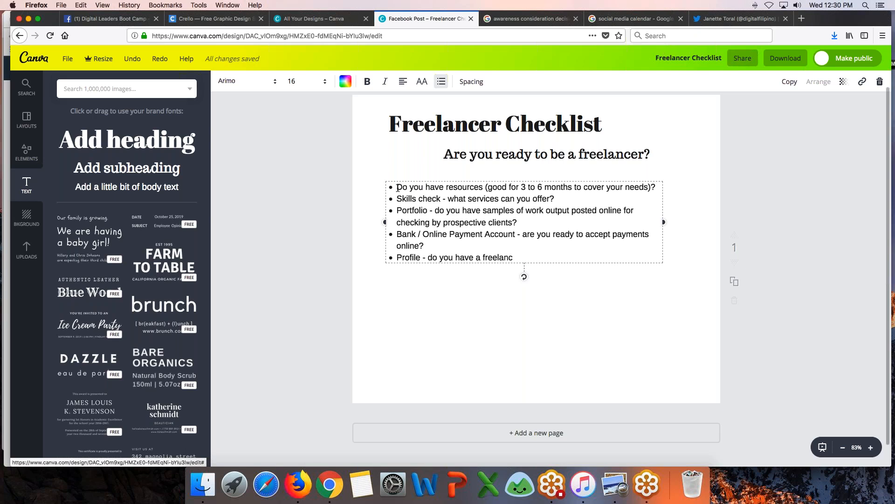
text(er profile for clients to check)
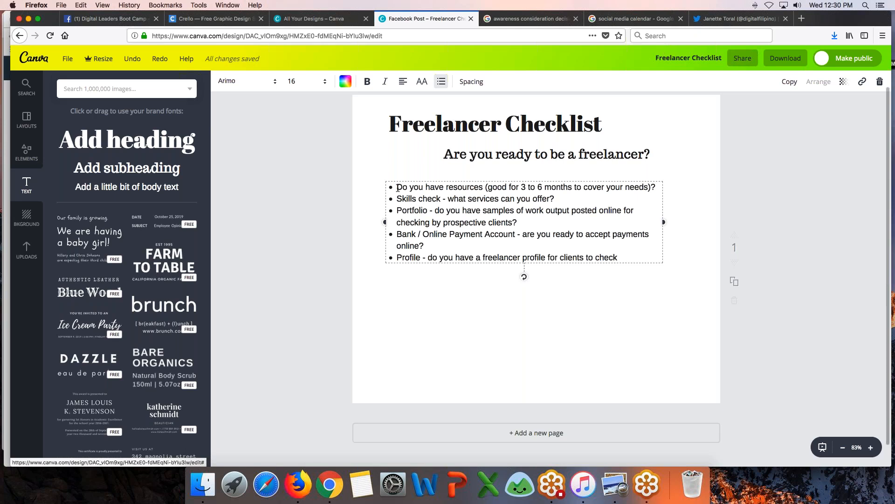
key(BackSpace)
key(BackSpace)
key(BackSpace)
key(BackSpace)
key(BackSpace)
key(BackSpace)
key(BackSpace)
key(BackSpace)
key(BackSpace)
key(BackSpace)
key(BackSpace)
key(BackSpace)
key(BackSpace)
key(BackSpace)
key(BackSpace)
key(BackSpace)
key(BackSpace)
key(BackSpace)
key(BackSpace)
key(BackSpace)
key(BackSpace)
text(LinkedIN, online)
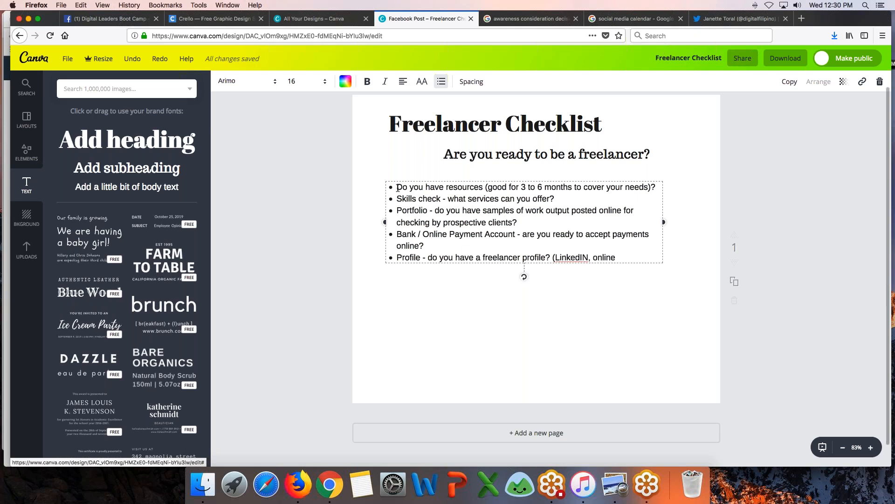
text( marketplaces))
Add a sixth bullet reading "Proposal - do you have a proposal template?"
key(Return)
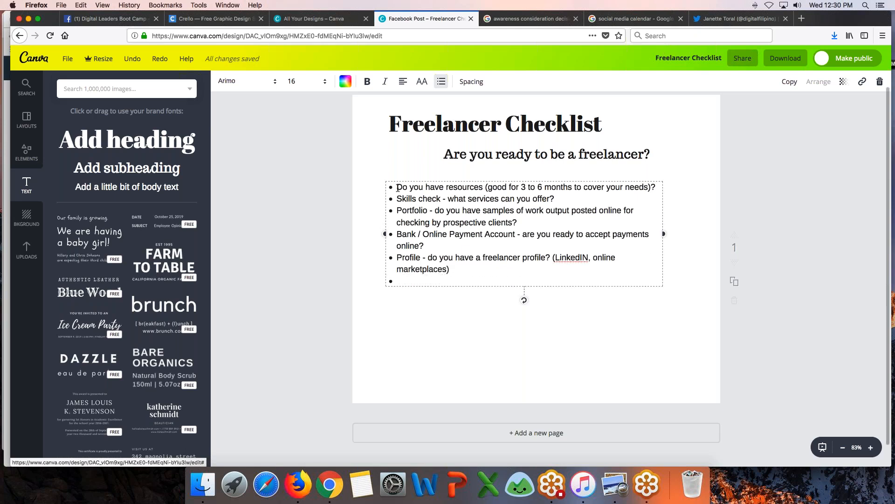
text(Proposal- do y)
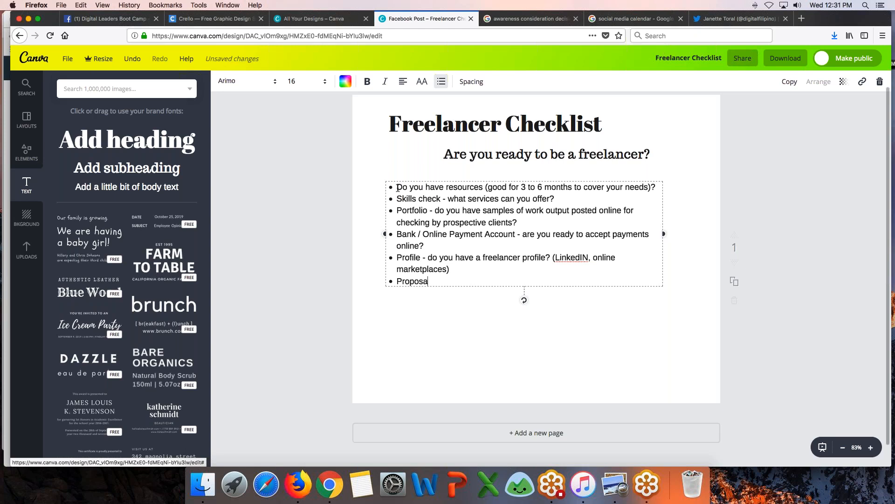
text( - do you have a proposal template?)
Add a final bullet reading "Tools - timetracking, project management, file storage, messaging"
key(Return)
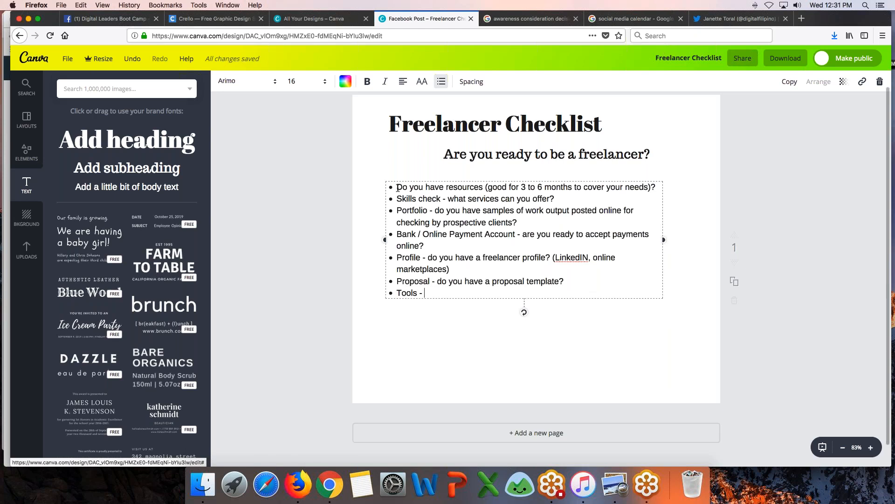
text(Tools - time tracking, project management)
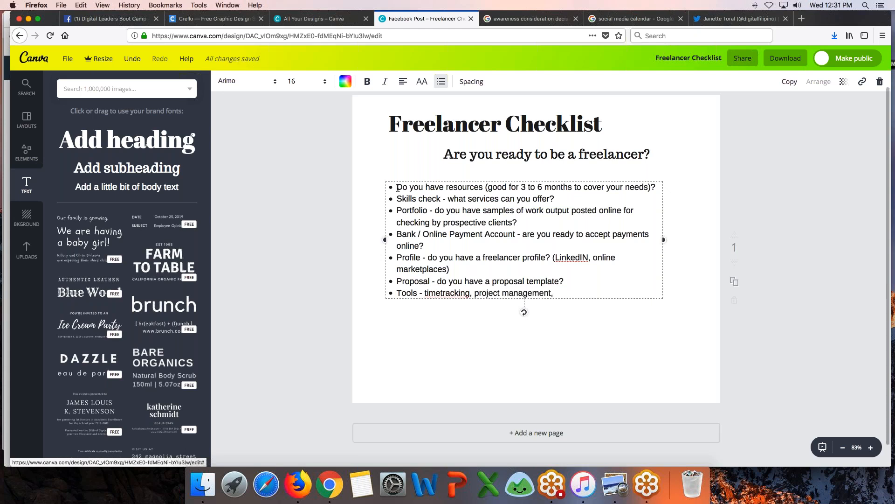
text(, file storage, messaging)
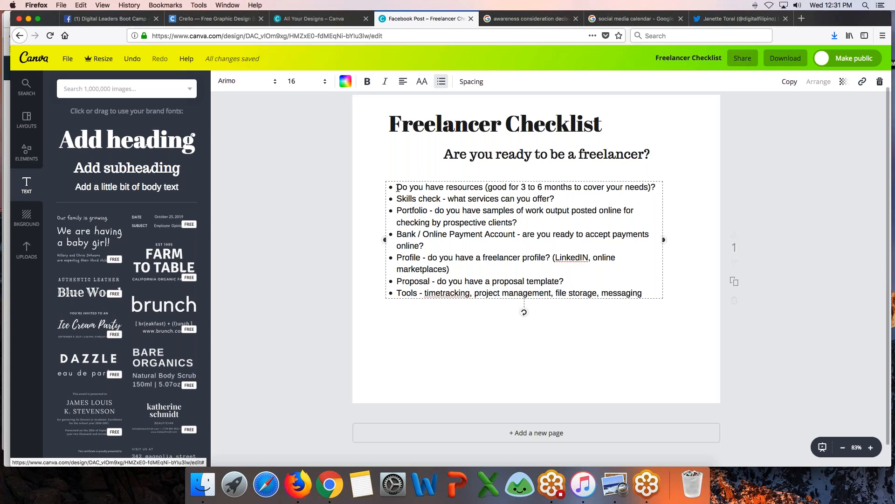
key(Return)
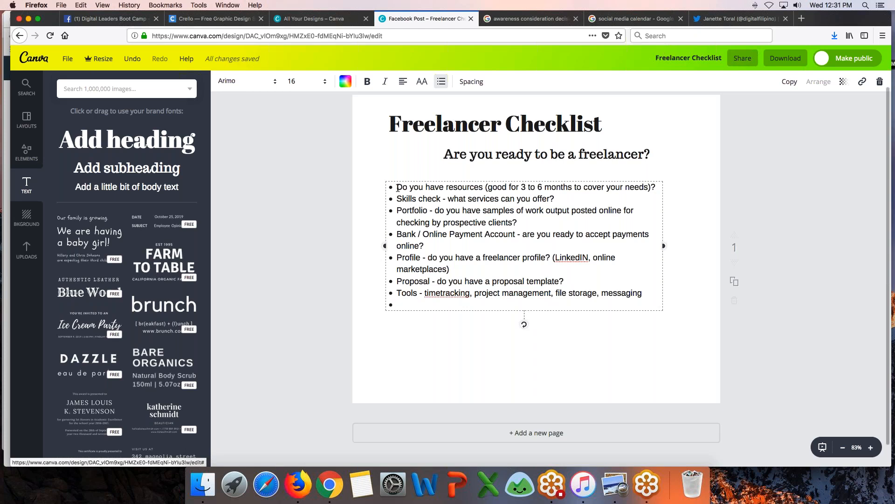
key(BackSpace)
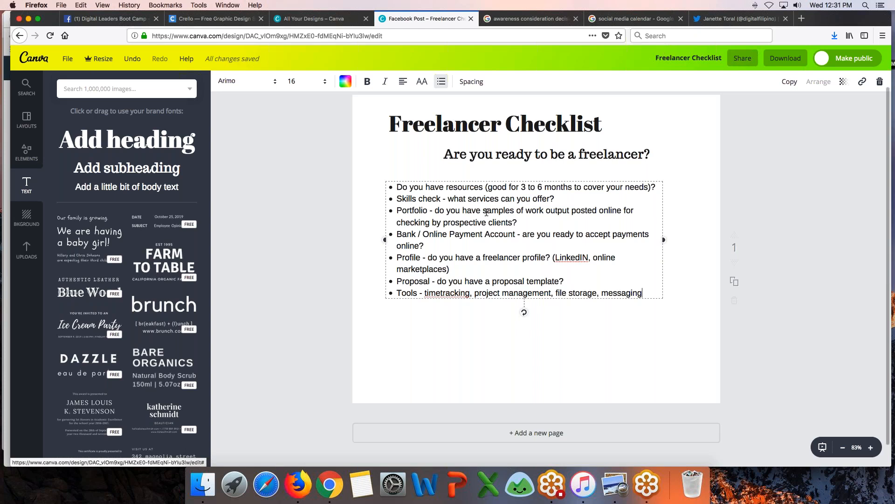
Set the bulleted list's font size to 21 and shift the list and the subheading slightly down the page
click(292, 81)
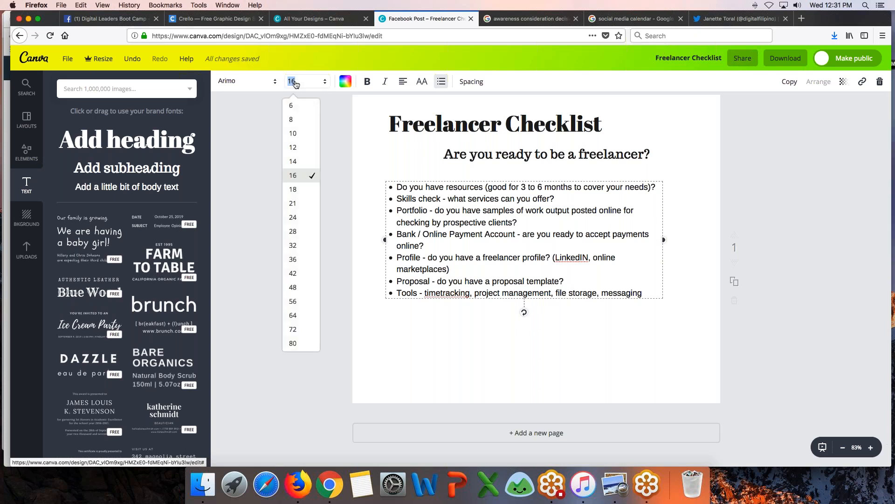
click(303, 209)
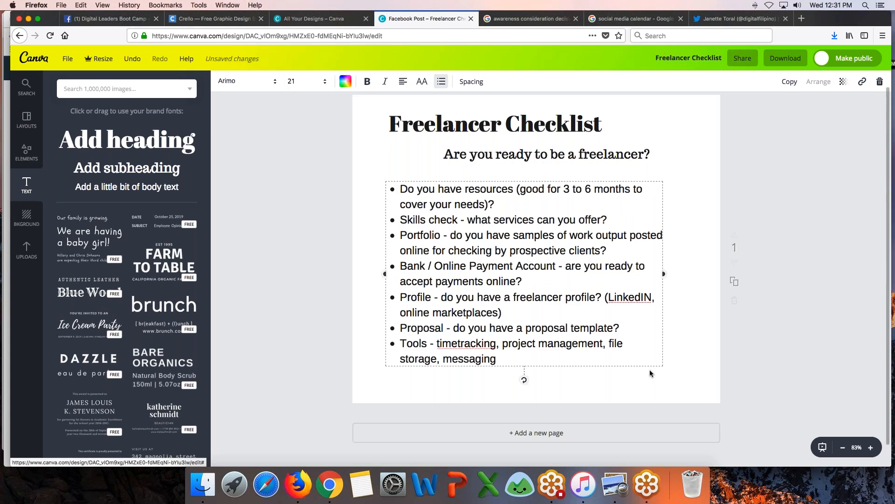
drag(472, 251, 518, 286)
click(309, 292)
drag(495, 158, 490, 162)
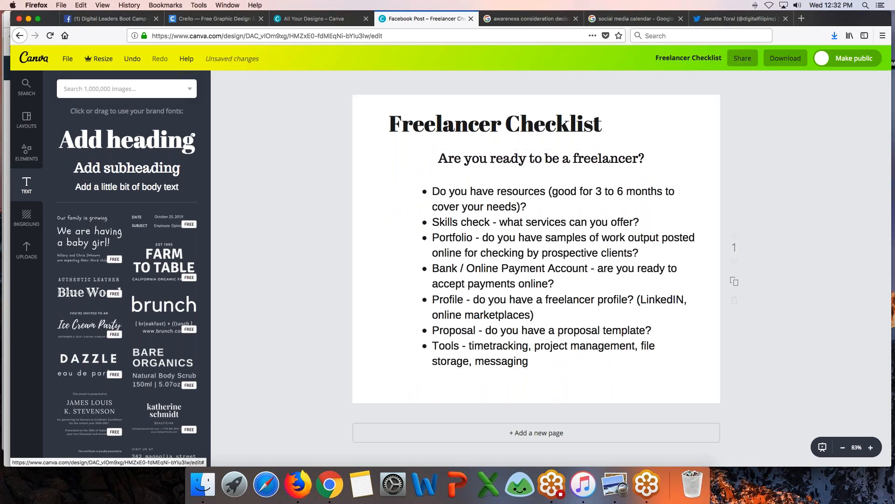
Show the background choices and roughly centre the bulleted list and the heading horizontally on the post
click(27, 120)
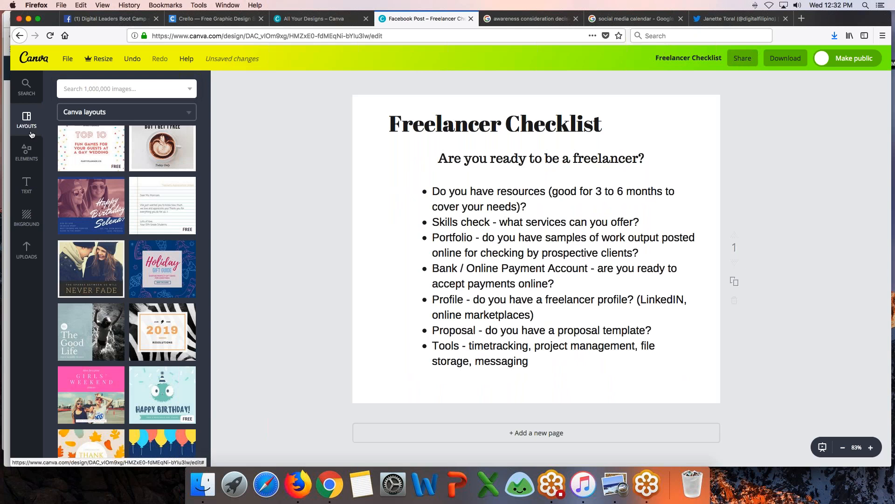
click(24, 223)
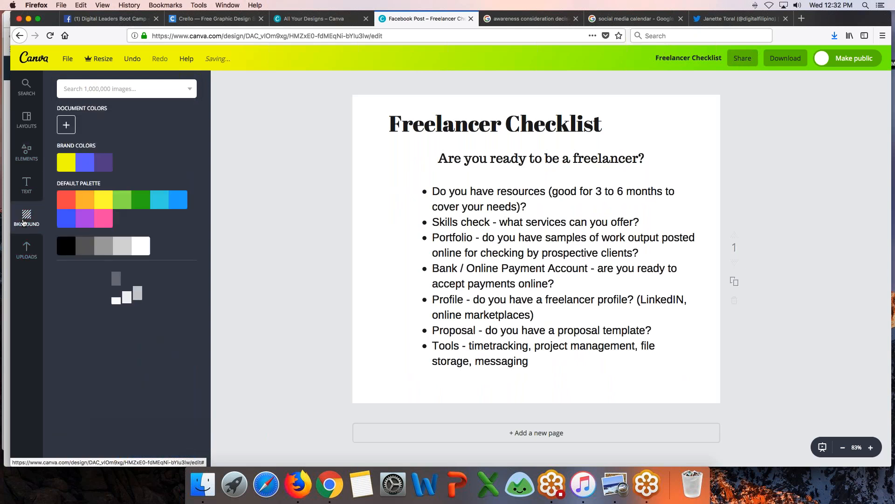
drag(500, 296, 477, 291)
mouse_move(550, 124)
mouse_down()
mouse_move(560, 123)
mouse_move(553, 128)
mouse_up()
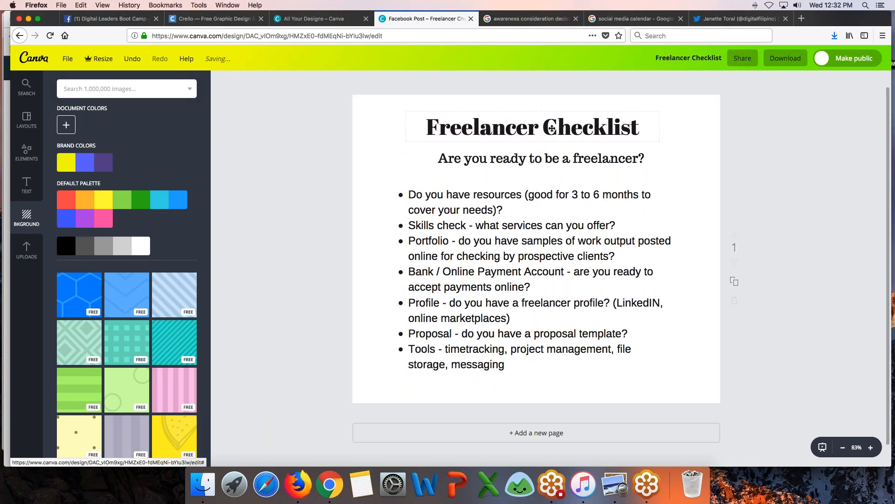
click(538, 127)
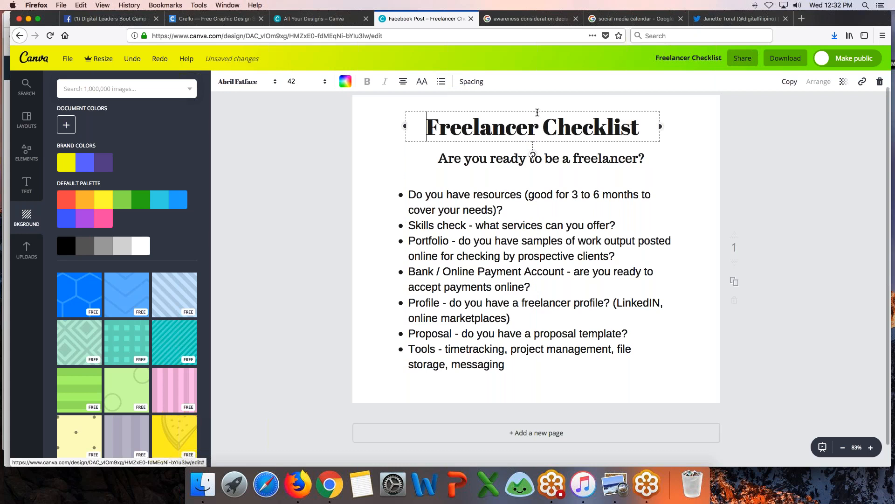
drag(536, 109, 540, 110)
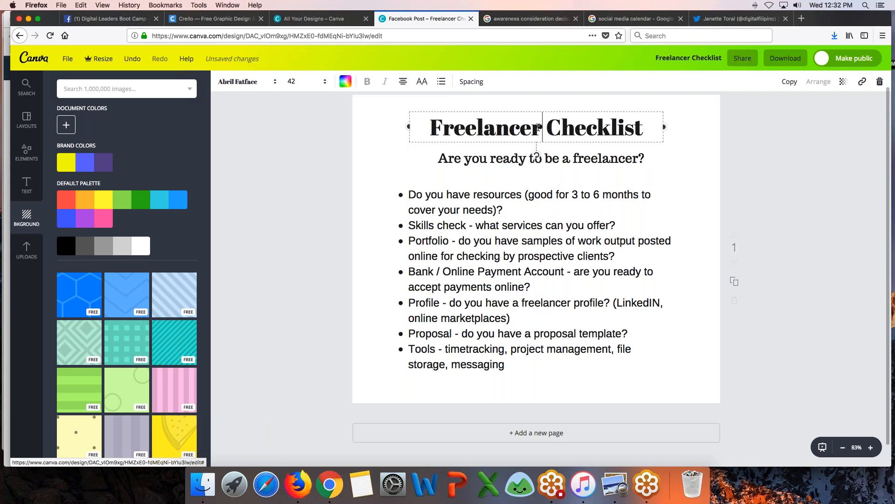
Change the font of the "Freelancer Checklist" heading to Trocchi
click(240, 82)
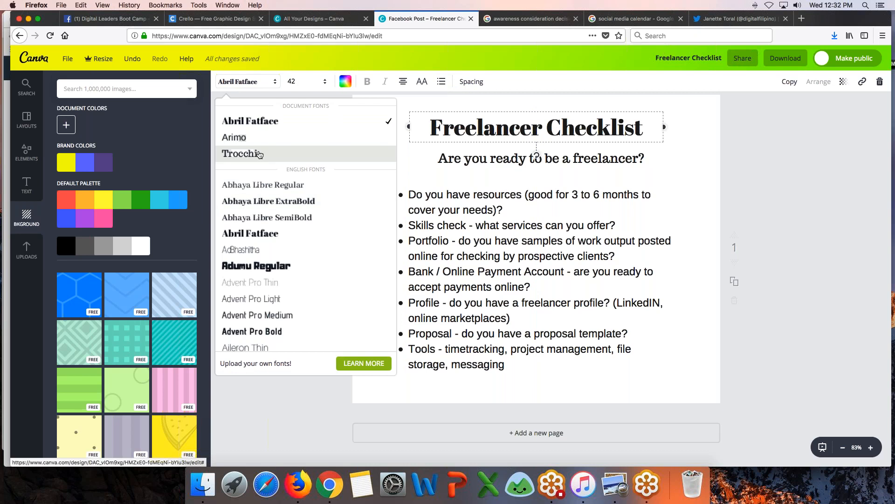
click(258, 154)
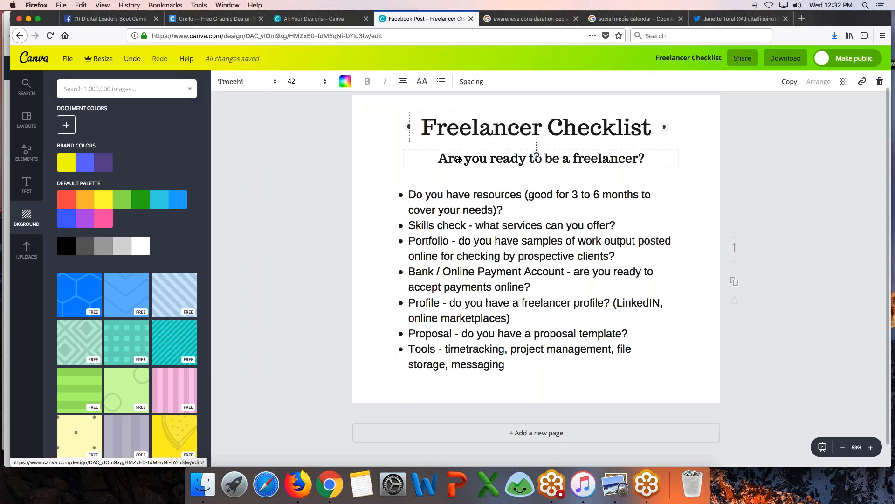
Apply the Trocchi font to the "Are you ready to be a freelancer?" subheading
click(459, 160)
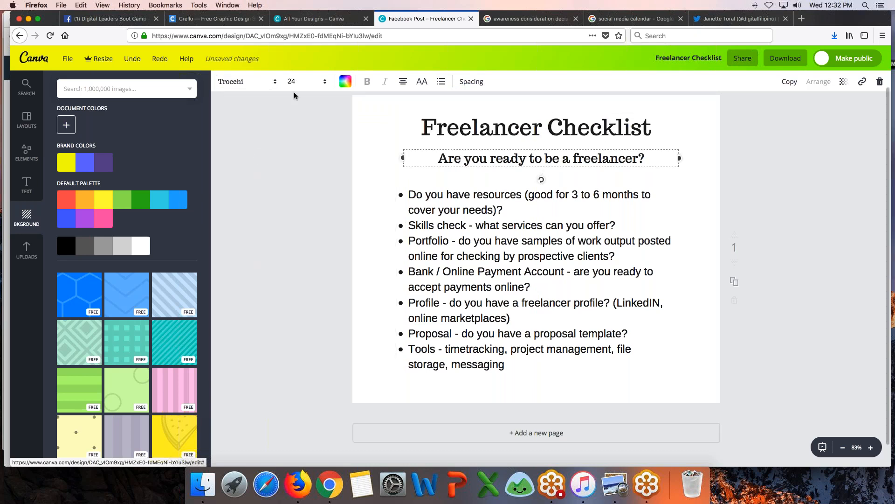
click(235, 84)
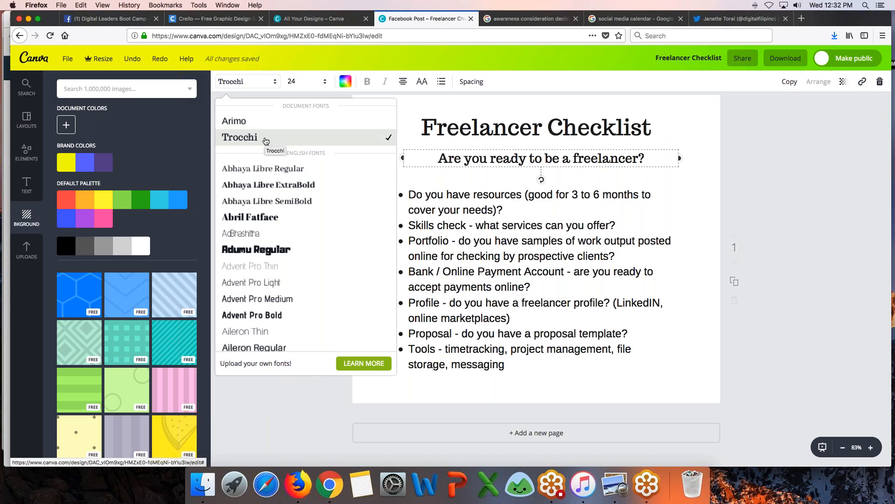
click(266, 141)
click(497, 208)
Change the font of the "Freelancer Checklist" heading to Ubuntu
click(479, 127)
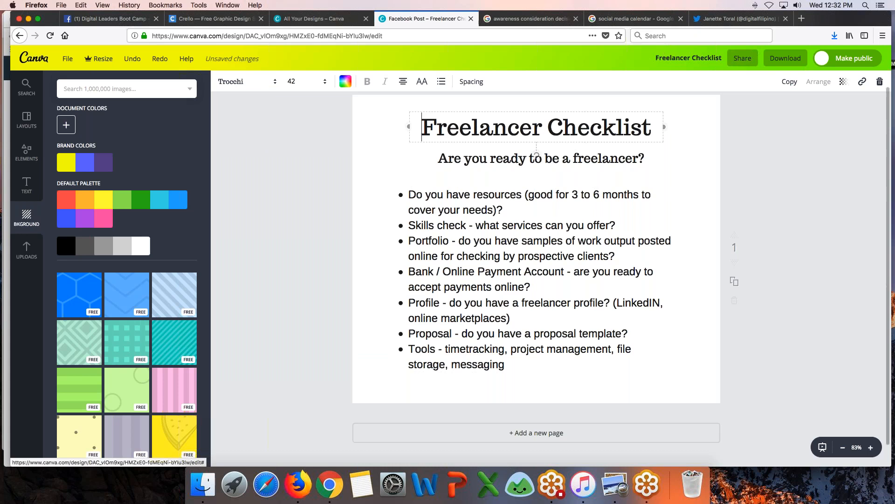
click(238, 84)
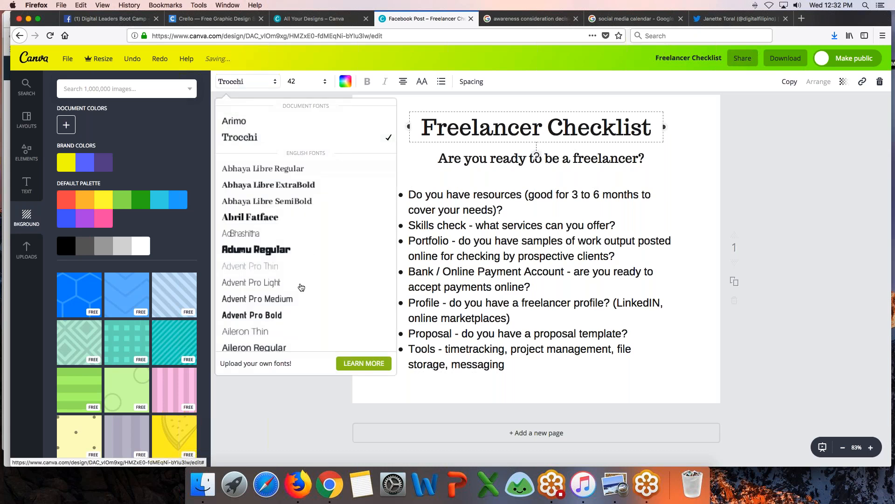
scroll(301, 285, down, 15)
scroll(301, 287, down, 20)
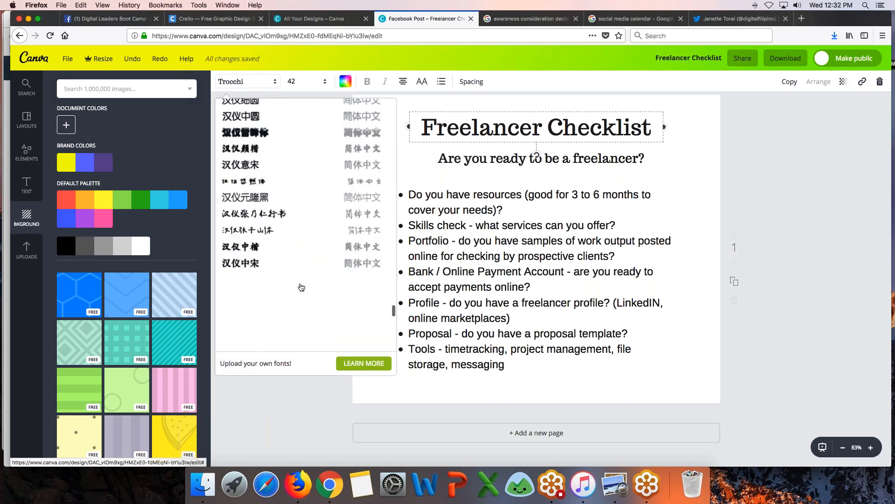
scroll(301, 287, down, 20)
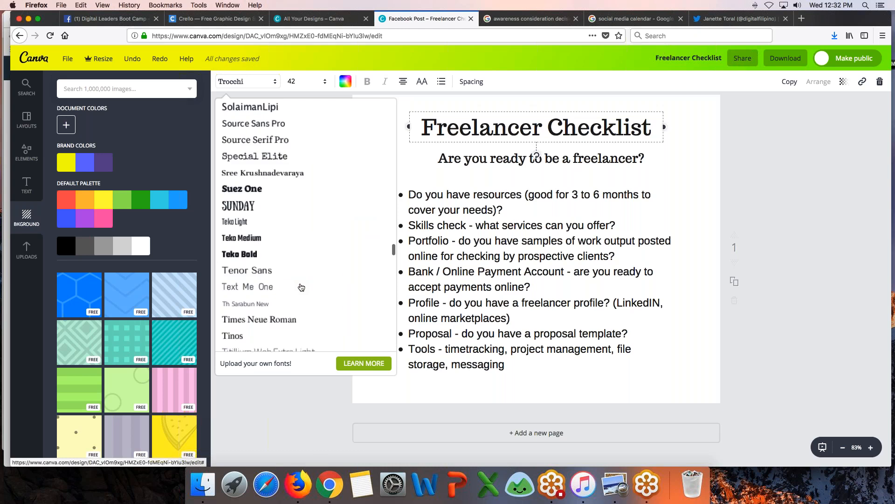
scroll(301, 287, down, 5)
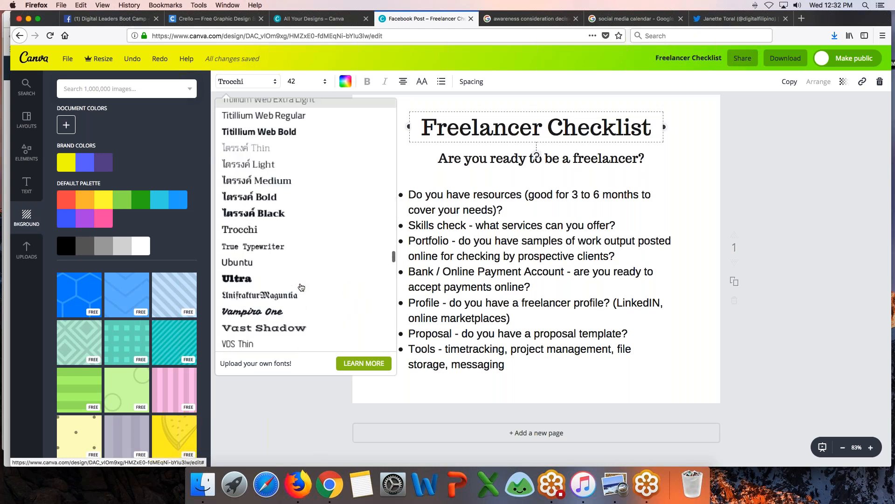
click(268, 219)
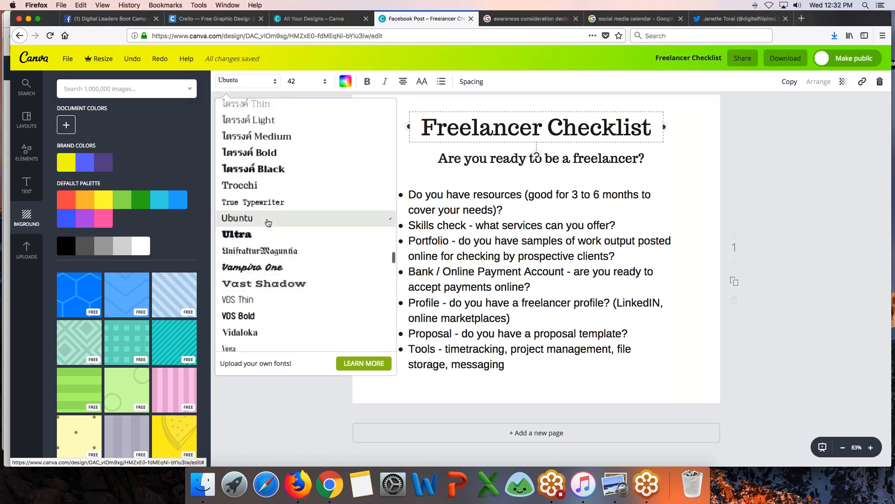
Change the font of the "Are you ready to be a freelancer?" subheading to Ubuntu
click(458, 160)
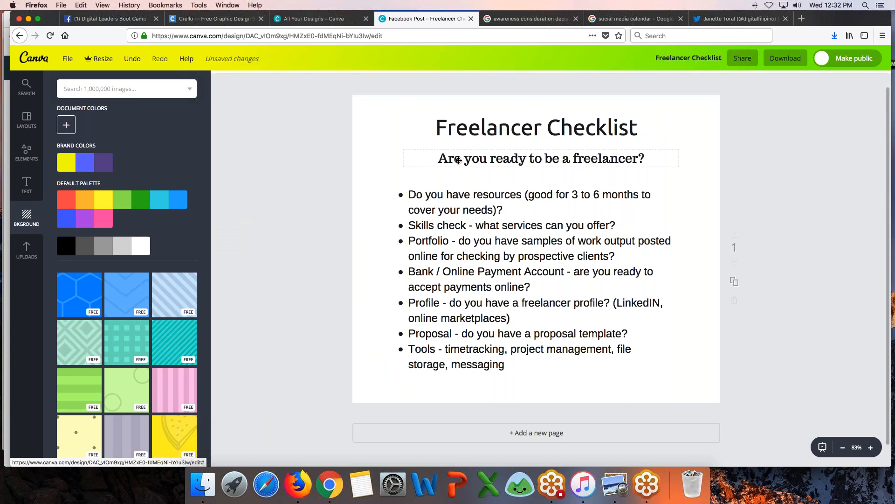
click(461, 159)
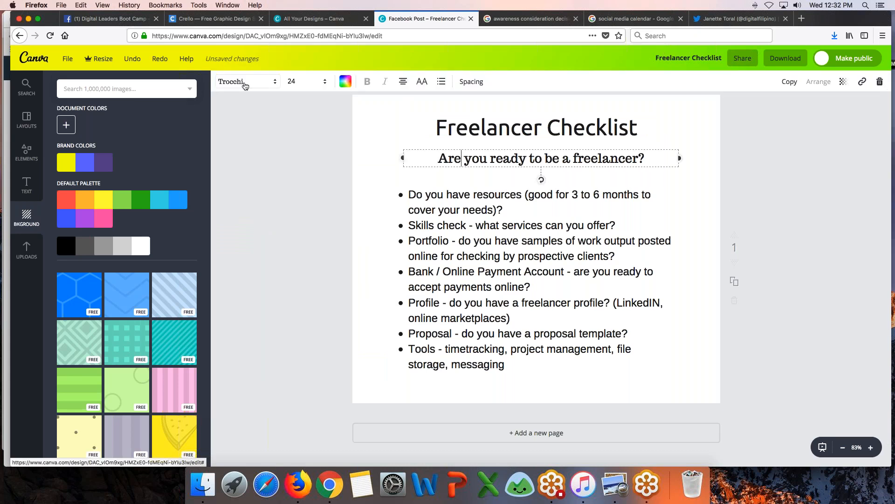
click(247, 82)
click(236, 138)
click(331, 272)
Change the font of the bulleted list to Ubuntu
click(518, 262)
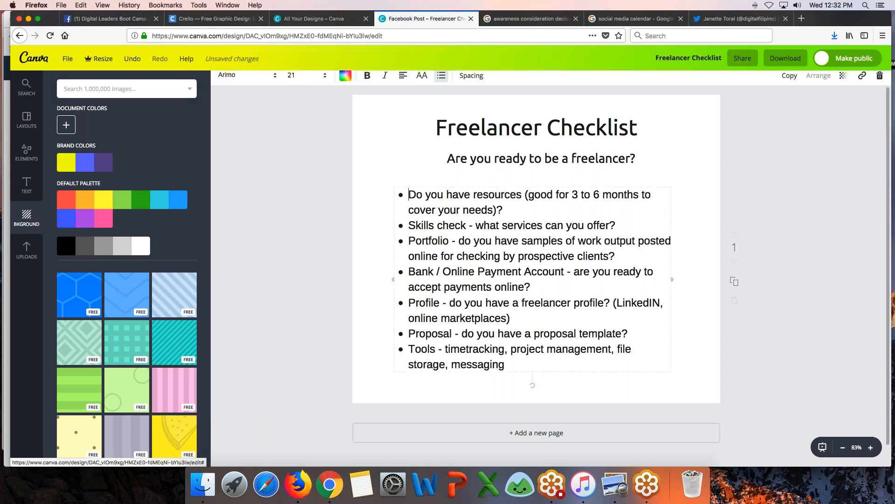
click(236, 84)
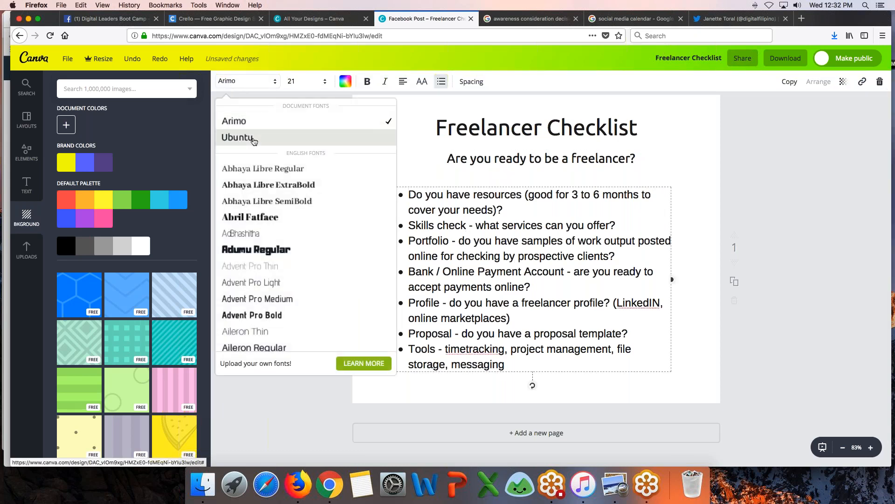
click(252, 138)
click(328, 269)
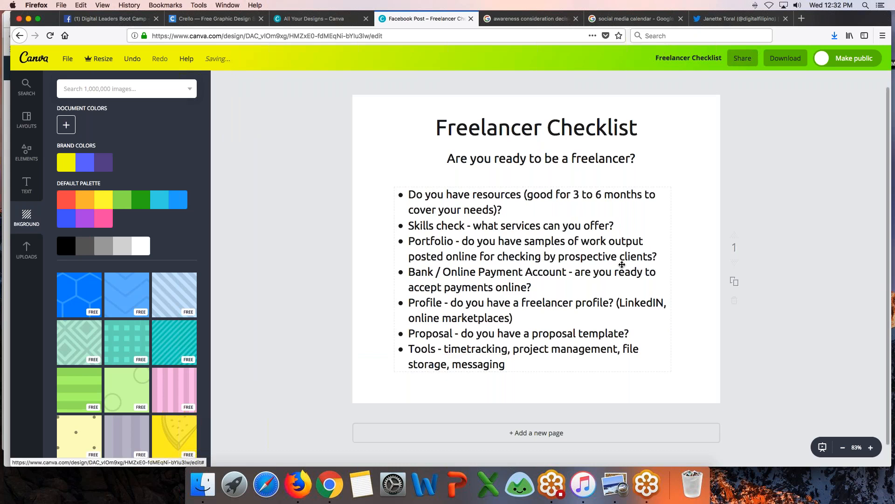
Nudge the heading down and left, the subheading left, and the bulleted list slightly up and right on the post
click(623, 264)
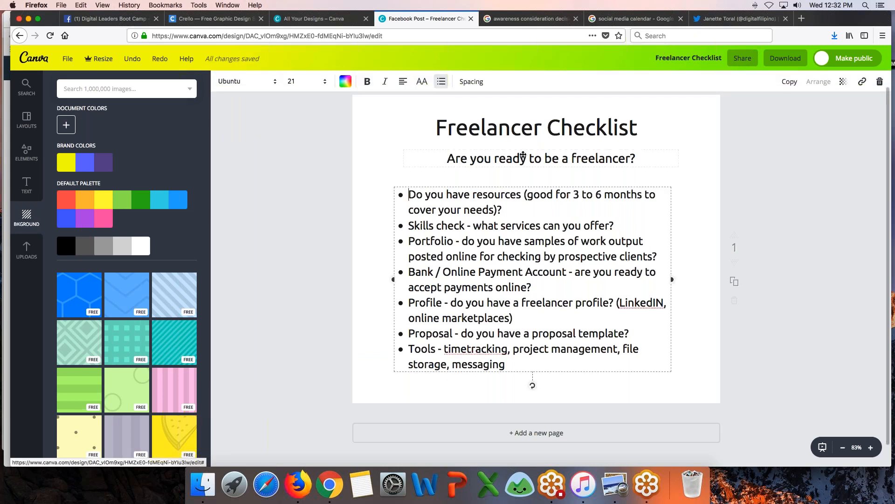
click(436, 121)
drag(436, 122, 455, 125)
mouse_move(490, 159)
mouse_down()
mouse_move(450, 159)
mouse_move(494, 159)
mouse_up()
drag(498, 123, 520, 130)
drag(522, 261, 526, 256)
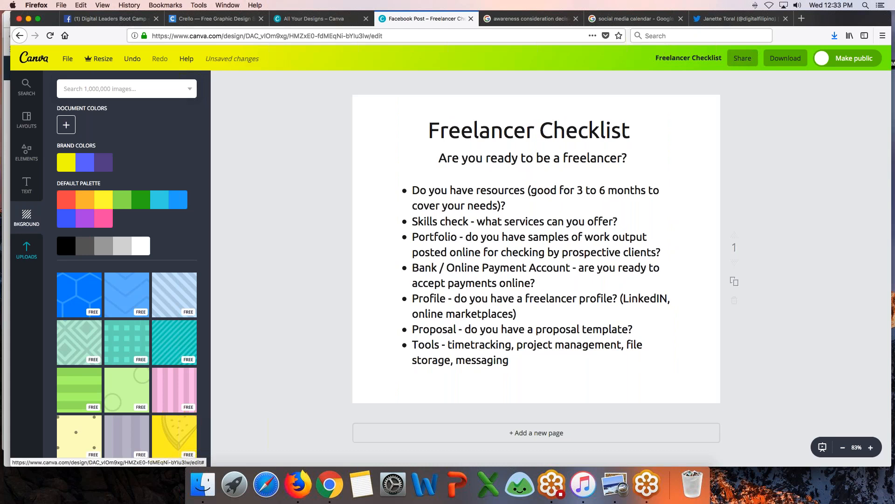
Search the image library for "worker"
click(92, 90)
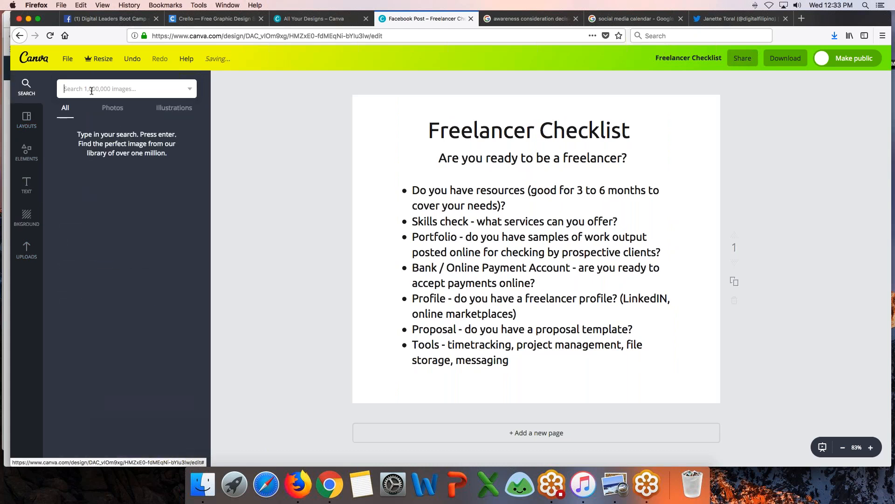
text(a)
key(BackSpace)
key(BackSpace)
key(BackSpace)
key(BackSpace)
text(wo)
key(Return)
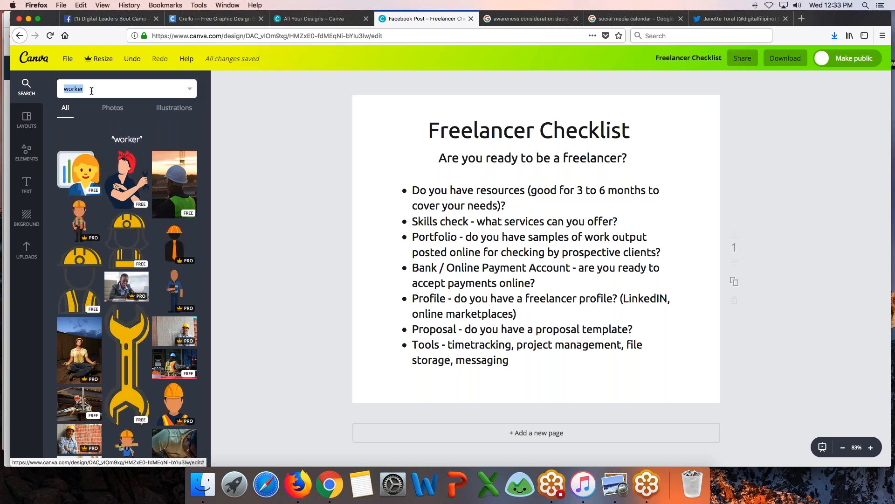
Add the free illustration of a blonde woman beside a bar chart, enlarged in the post's lower-right corner
click(83, 184)
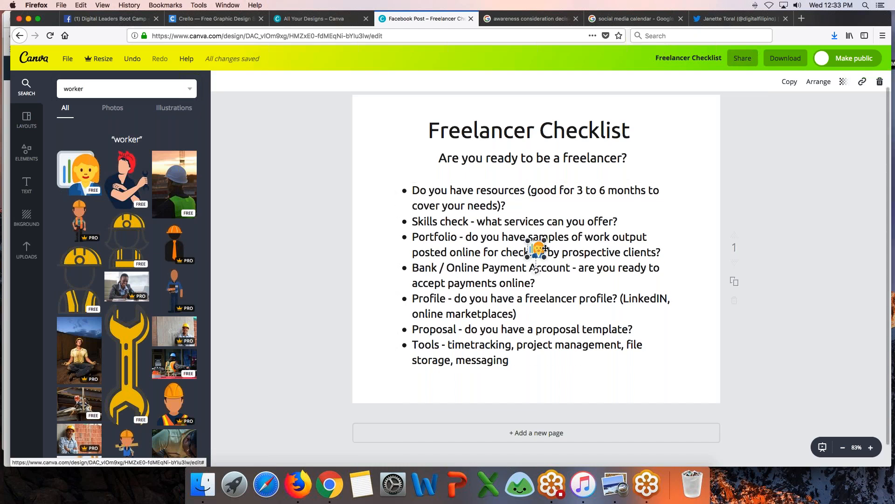
drag(546, 248, 644, 329)
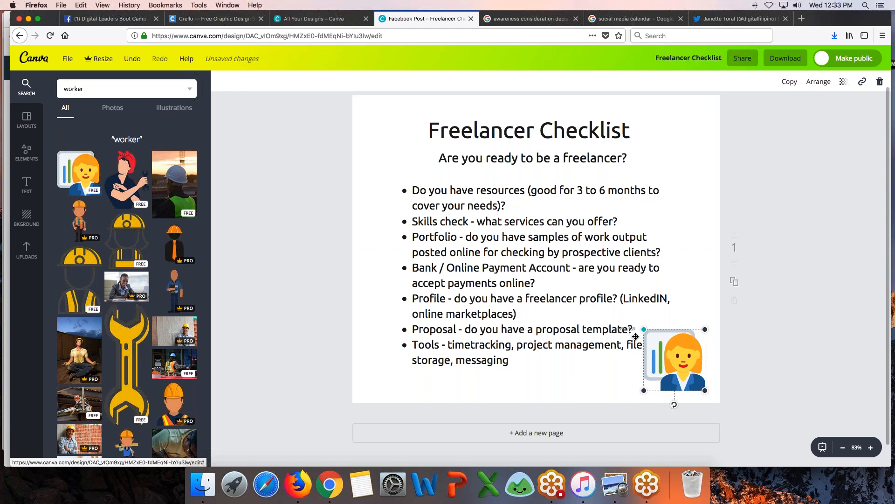
drag(678, 377, 682, 380)
Shift the bulleted list and subheading left, and move the heading up and left on the post
drag(503, 257, 489, 257)
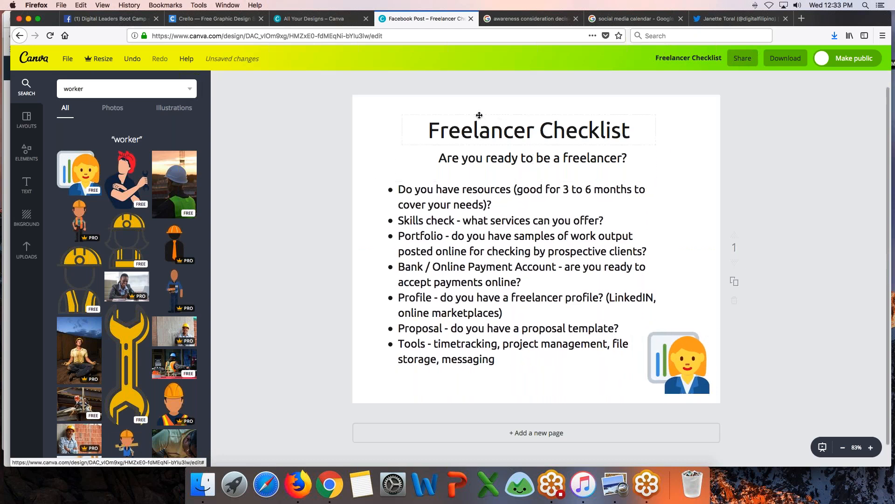
double_click(496, 127)
click(514, 131)
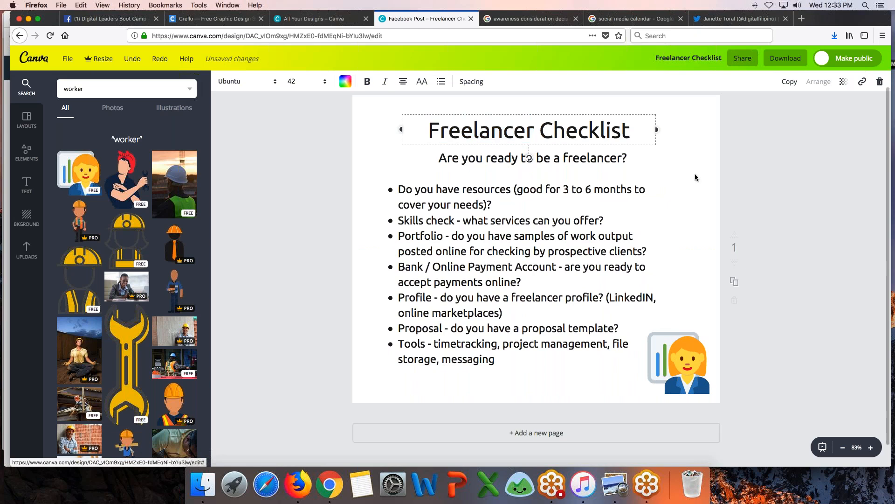
drag(519, 122, 496, 111)
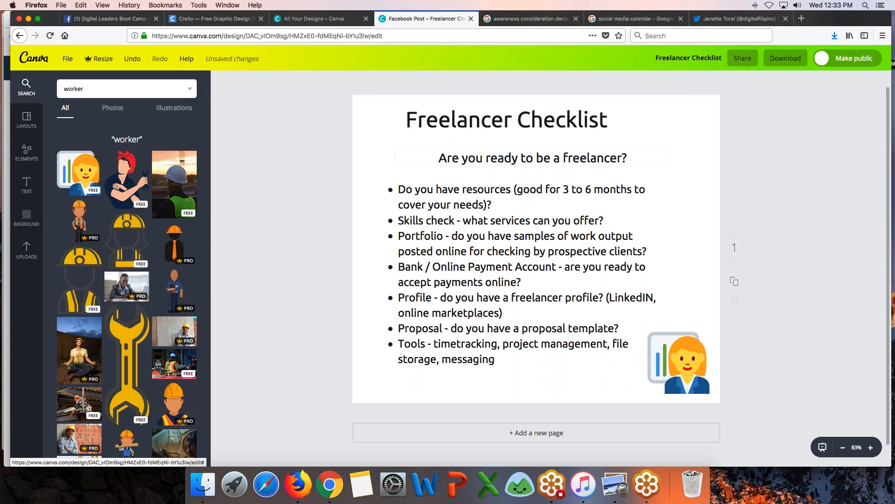
mouse_move(502, 157)
mouse_down()
mouse_move(476, 155)
mouse_move(518, 157)
mouse_up()
Narrow the text boxes of the subheading and heading so both texts start near the bulleted list's left edge
click(645, 157)
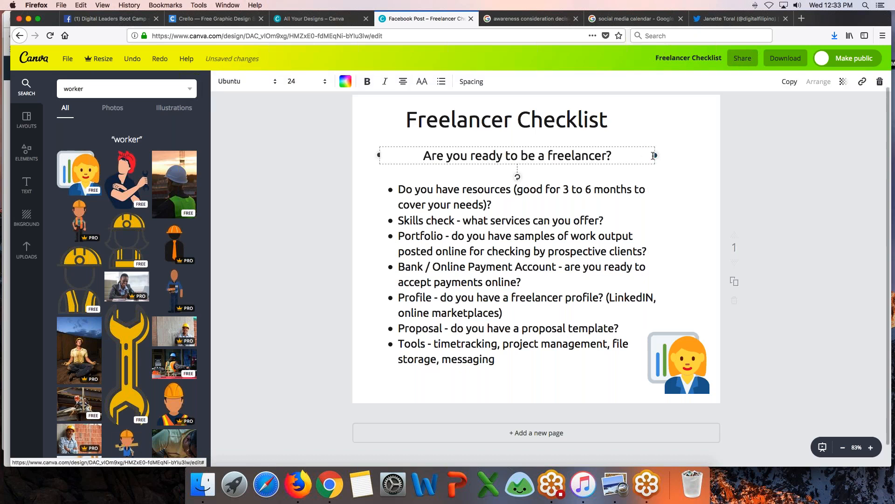
drag(656, 155, 597, 154)
drag(514, 121, 518, 122)
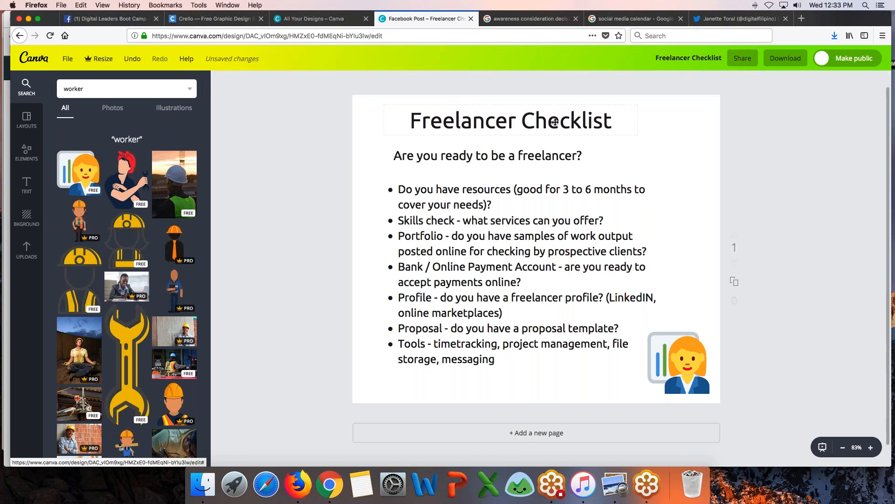
click(609, 122)
drag(639, 120, 600, 120)
click(661, 147)
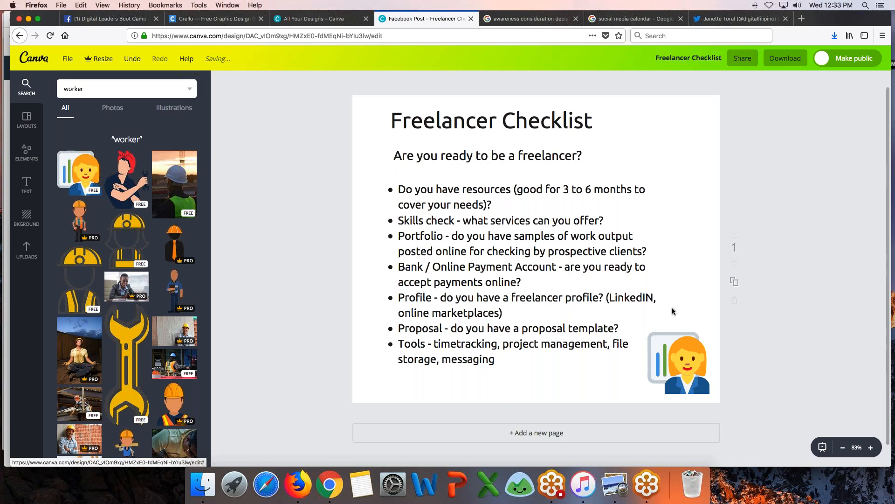
Move the bulleted list, subheading and heading slightly down the post and raise the woman illustration a little
drag(444, 289, 445, 298)
drag(478, 160, 478, 168)
drag(477, 117, 477, 127)
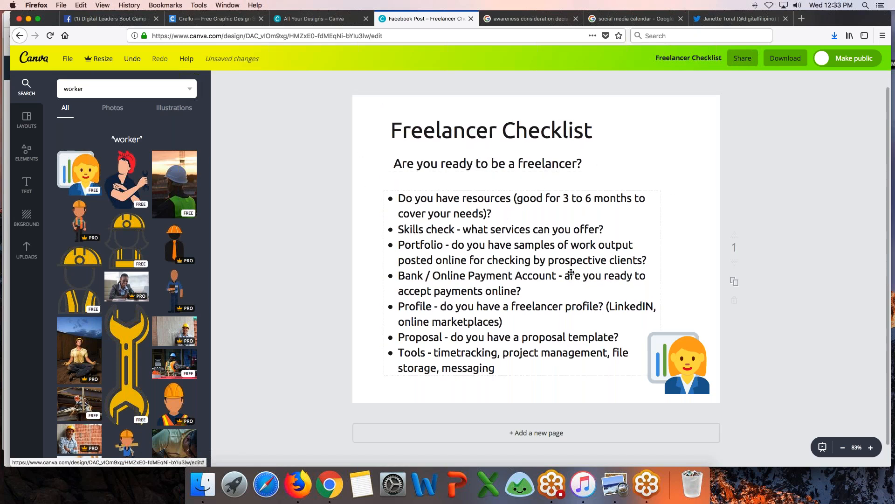
drag(672, 351, 670, 346)
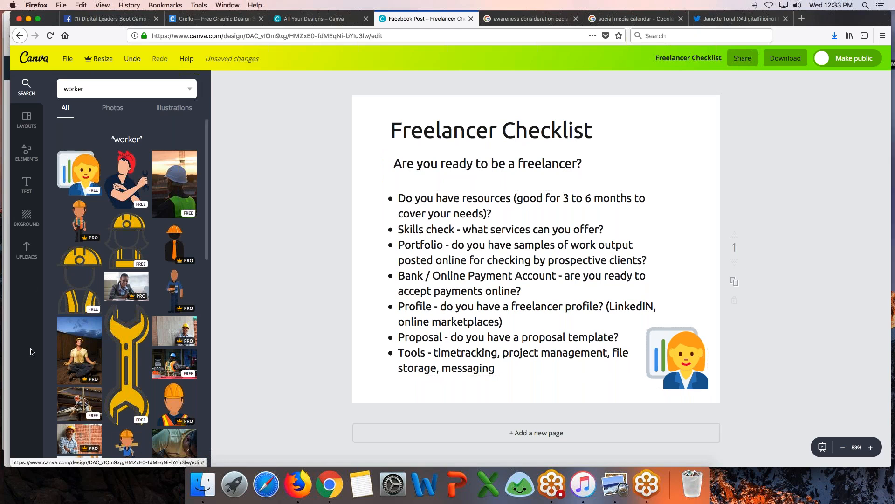
Set the post's background to the dark purple brand color and shift the heading, subheading and list slightly left
click(21, 228)
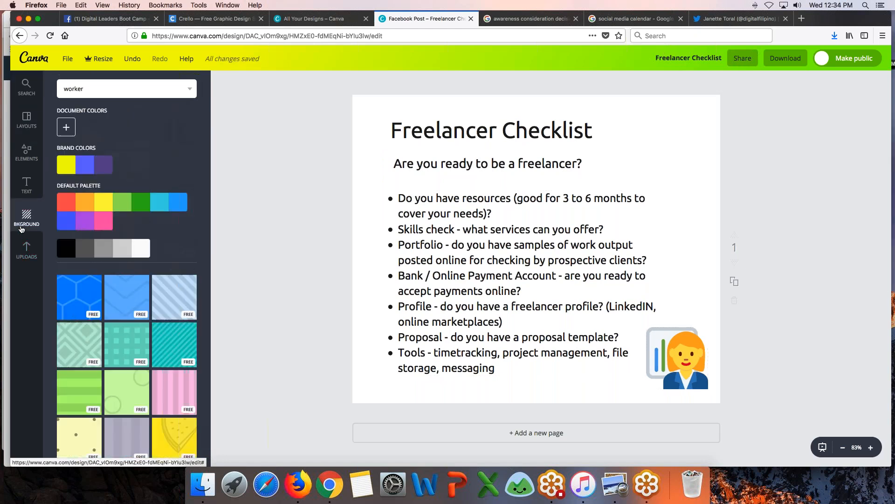
click(107, 164)
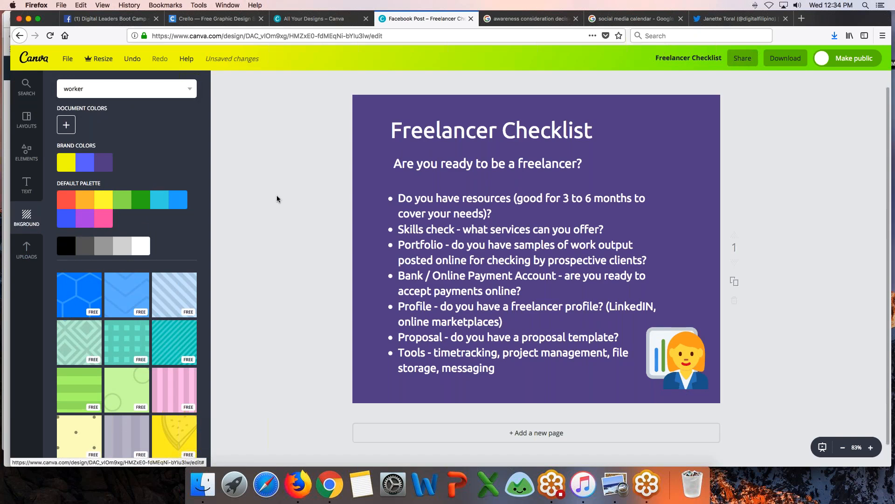
drag(443, 166, 438, 166)
drag(448, 135, 440, 135)
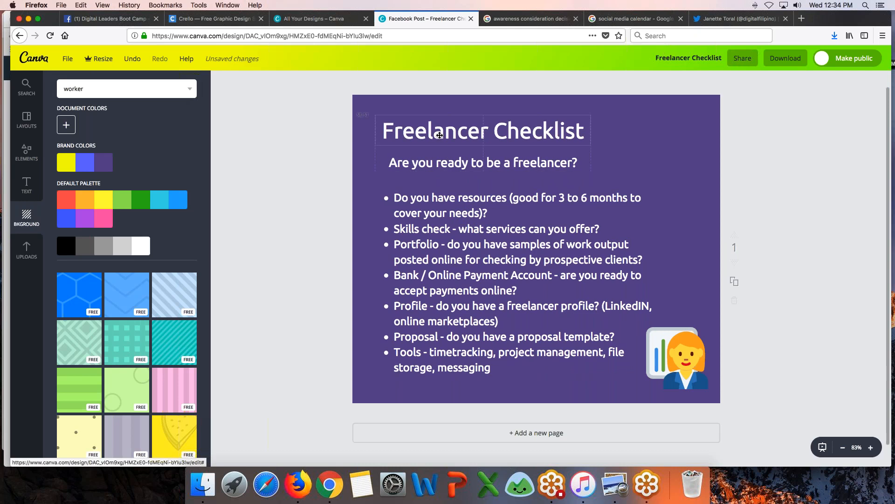
Search images for "think" and add the plain green cloud, shrunk to fit the post's upper-right corner beside the heading
drag(87, 89, 37, 64)
text(think)
key(Return)
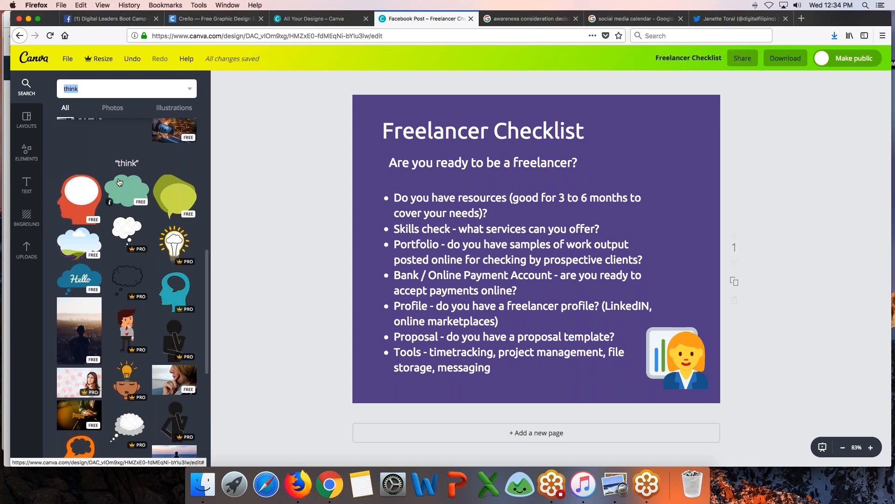
click(128, 192)
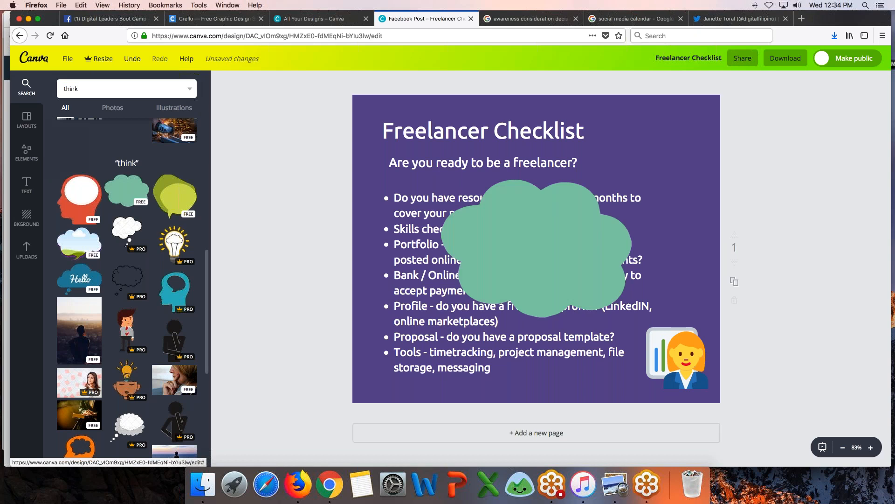
drag(589, 250, 650, 184)
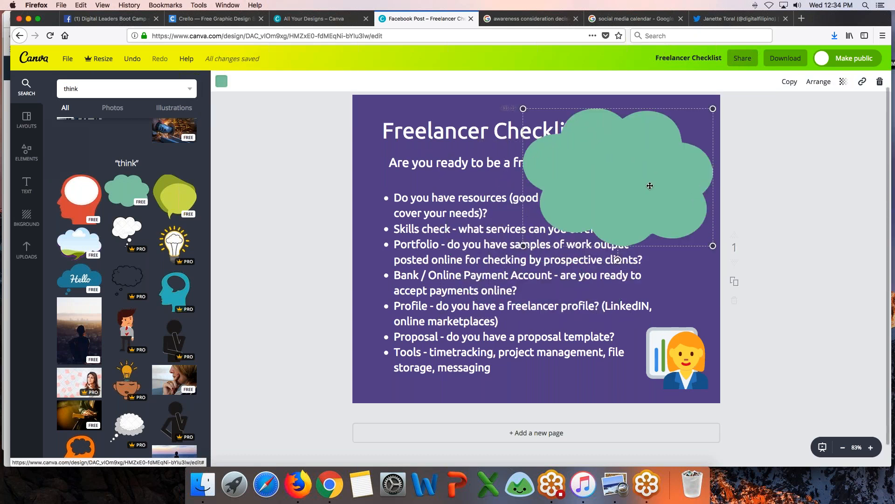
drag(528, 240, 605, 184)
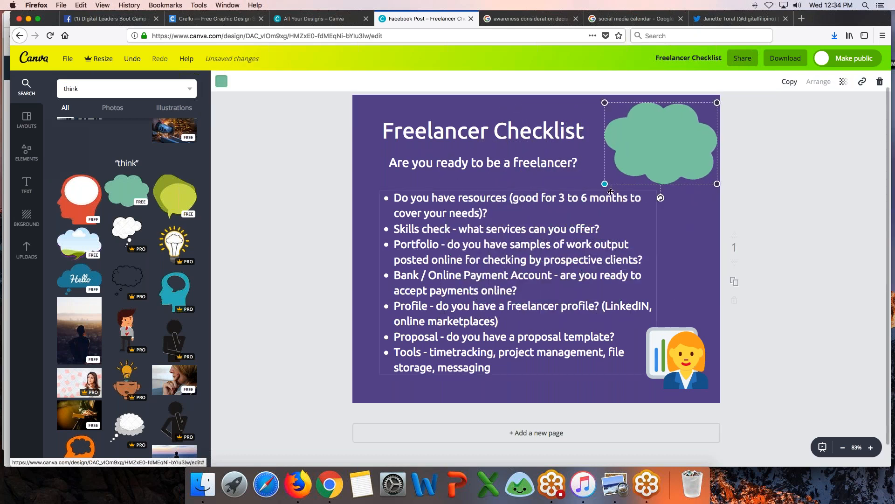
Add a body text reading "Think about it!" and place it on the green cloud
click(26, 186)
click(126, 186)
double_click(556, 254)
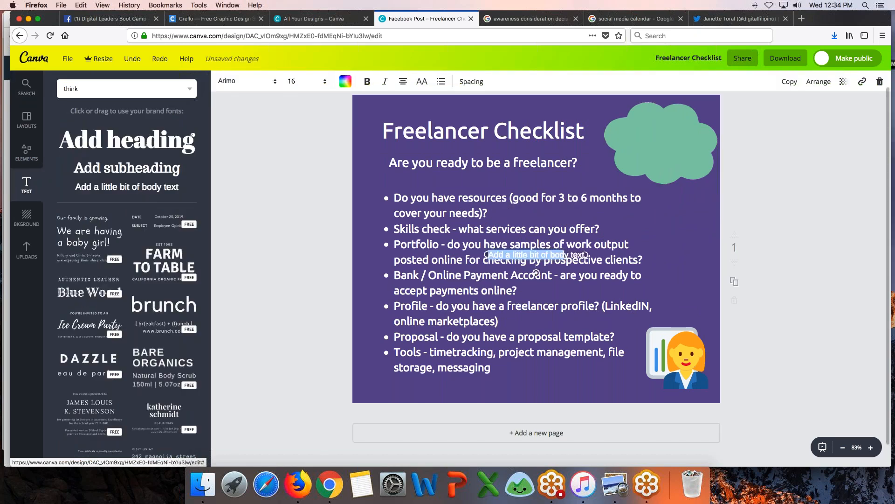
drag(554, 247, 679, 129)
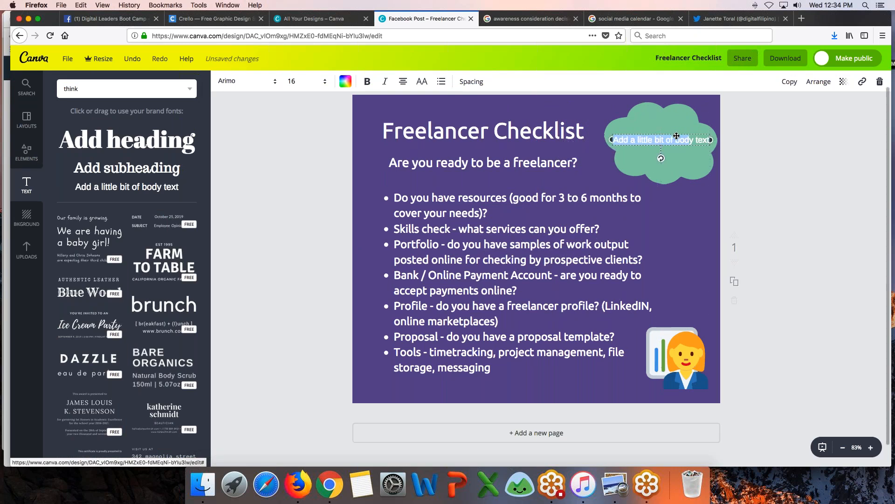
text(Thi)
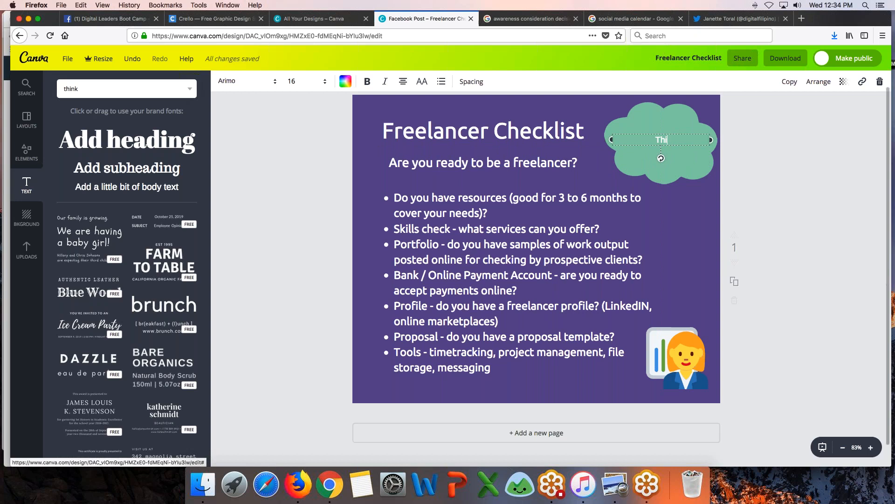
text(nk about it!)
click(608, 312)
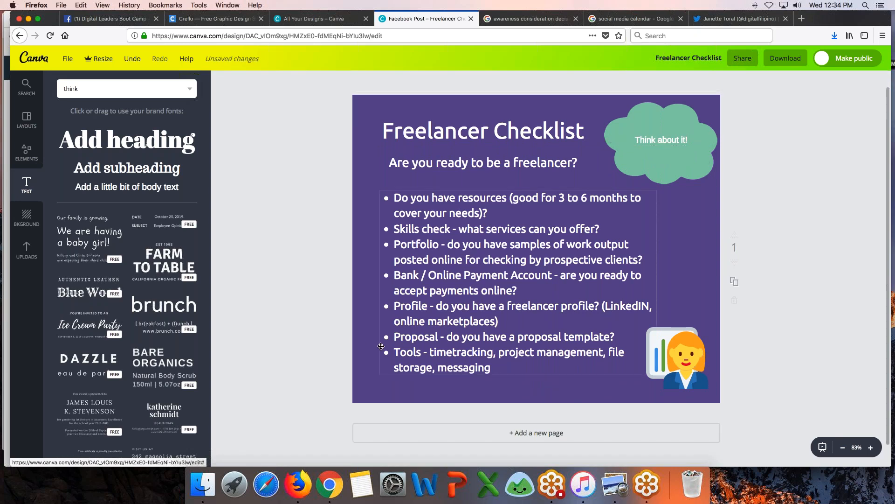
Recolor the cloud with the bright blue brand color
click(623, 112)
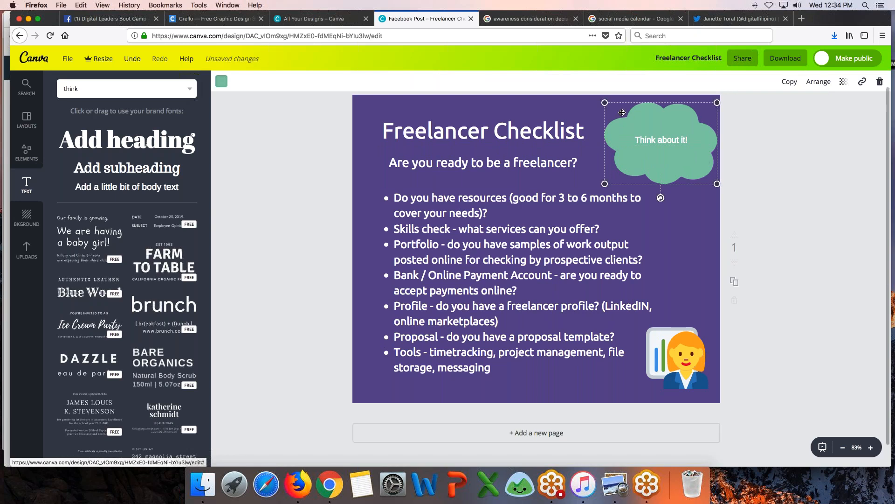
click(221, 82)
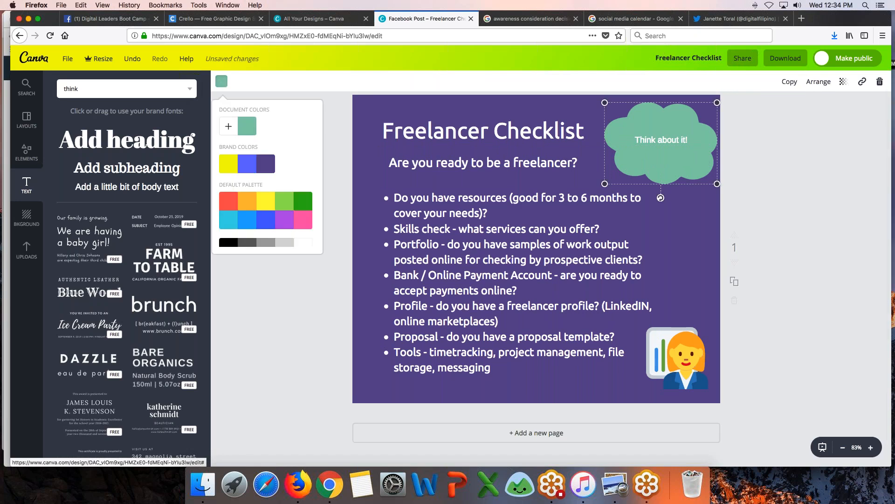
click(229, 164)
click(249, 165)
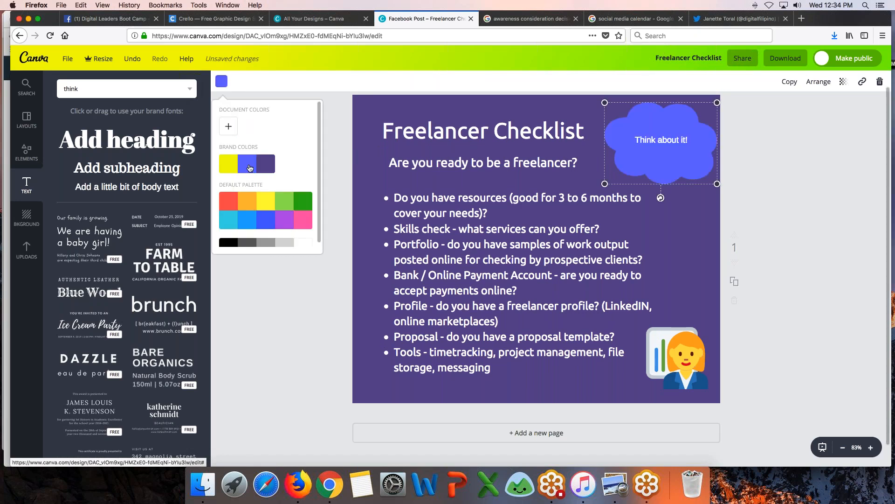
click(227, 304)
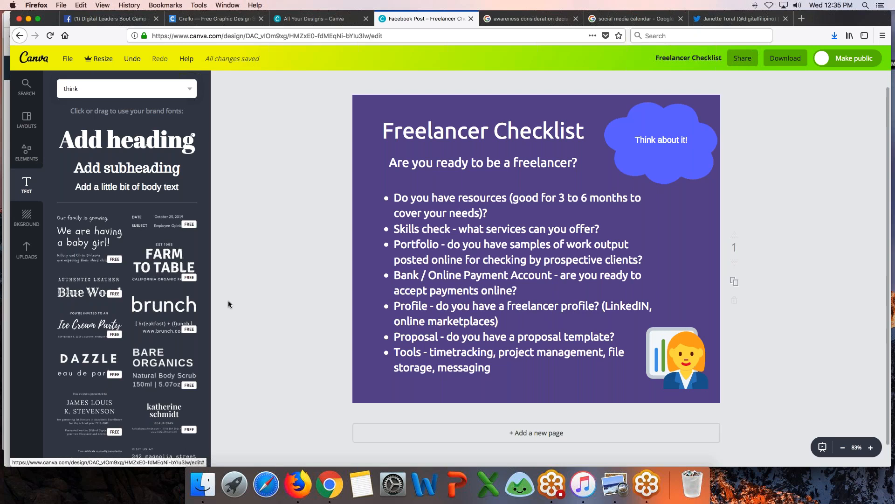
Set the bulleted list's line height to 1.6 and its letter spacing to 10
click(441, 242)
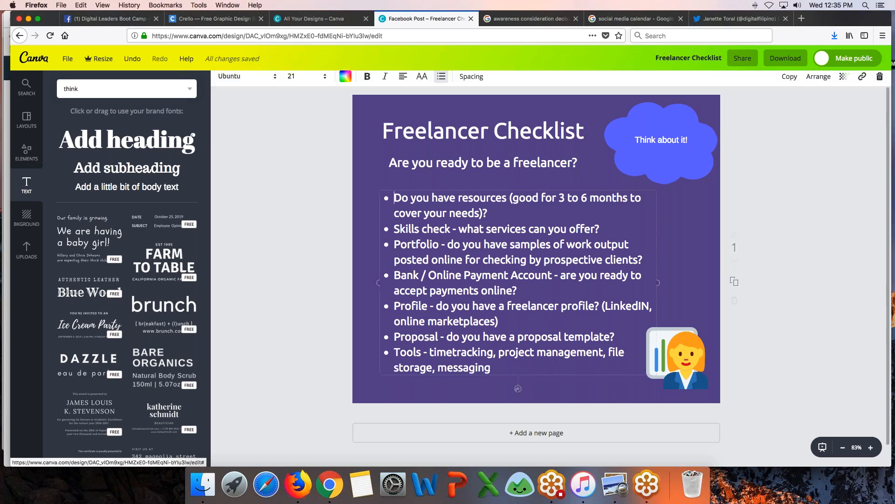
click(471, 82)
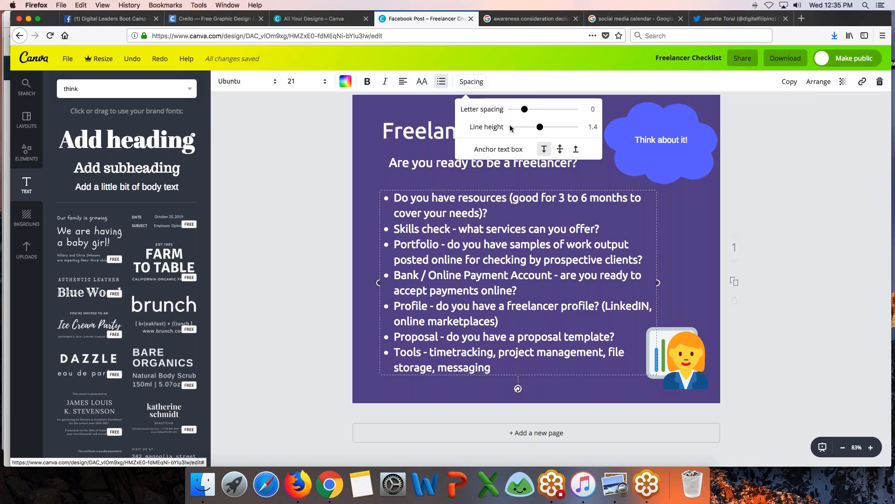
drag(539, 129, 547, 130)
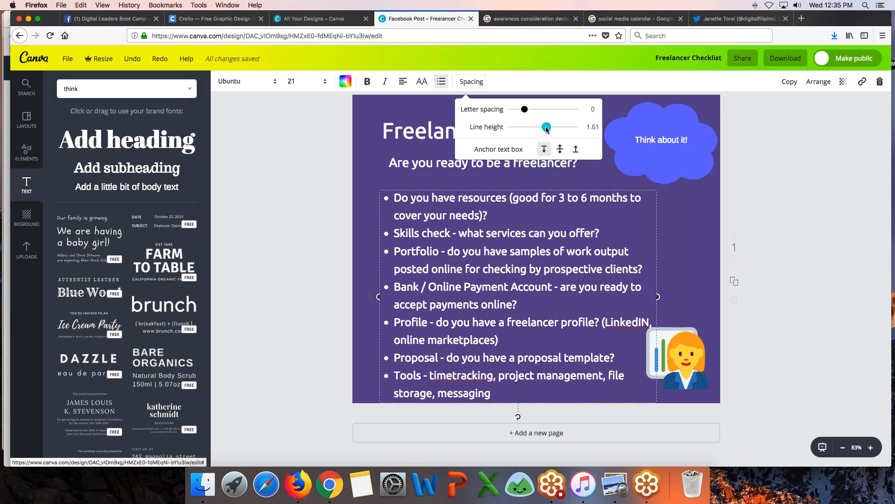
drag(523, 112, 525, 112)
click(295, 265)
Widen the bulleted list on both sides and raise it slightly, with the woman illustration moved closer to the post's lower-right corner
drag(658, 296, 688, 294)
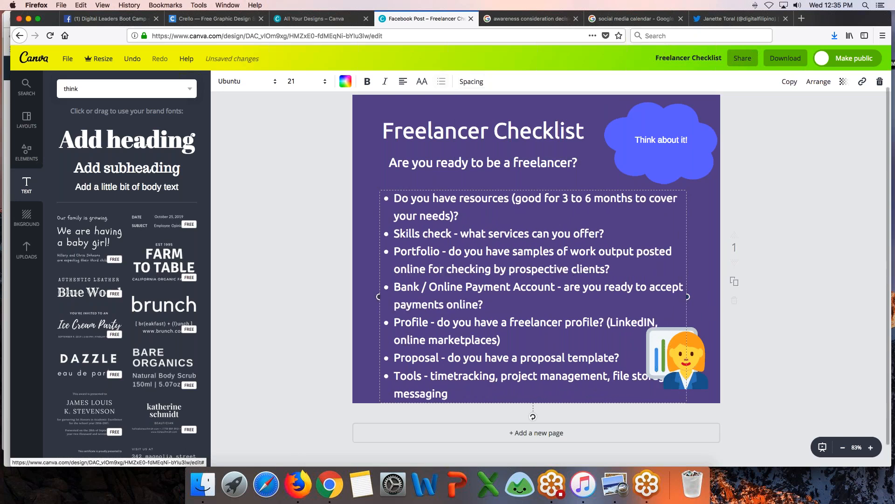
drag(379, 297, 372, 296)
drag(428, 307, 430, 298)
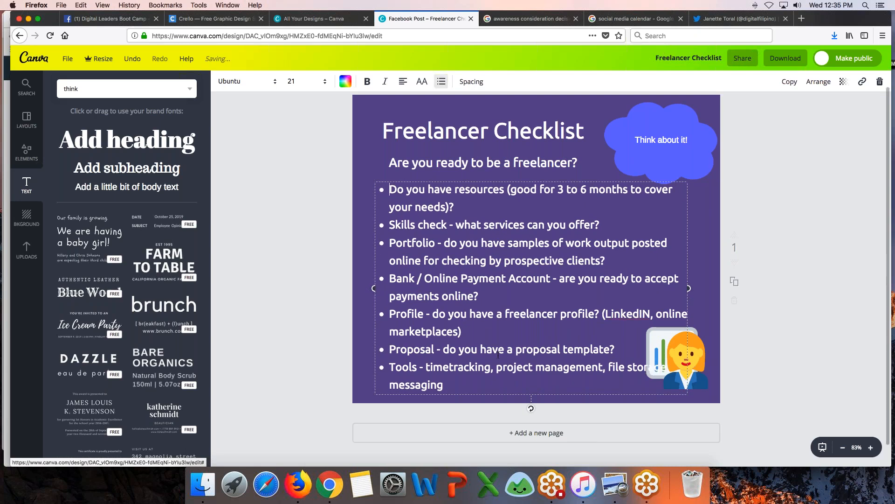
drag(697, 360, 707, 366)
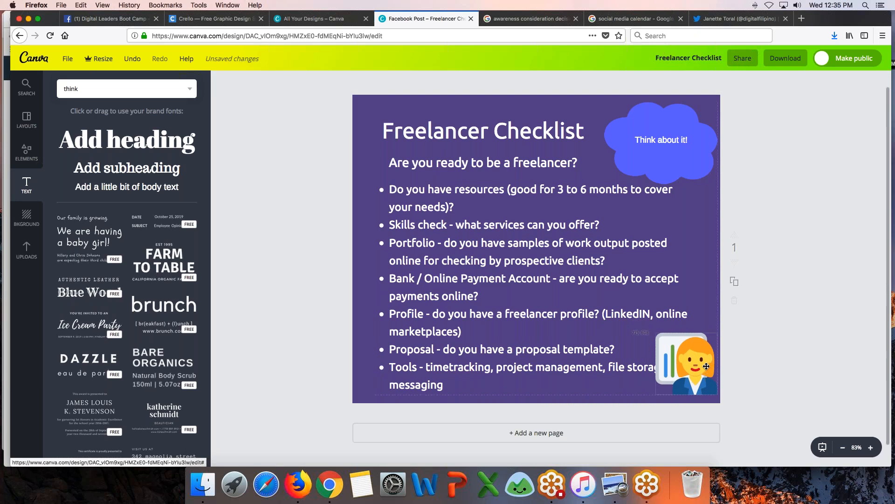
Set the bulleted list's letter spacing to -10
click(579, 360)
click(472, 81)
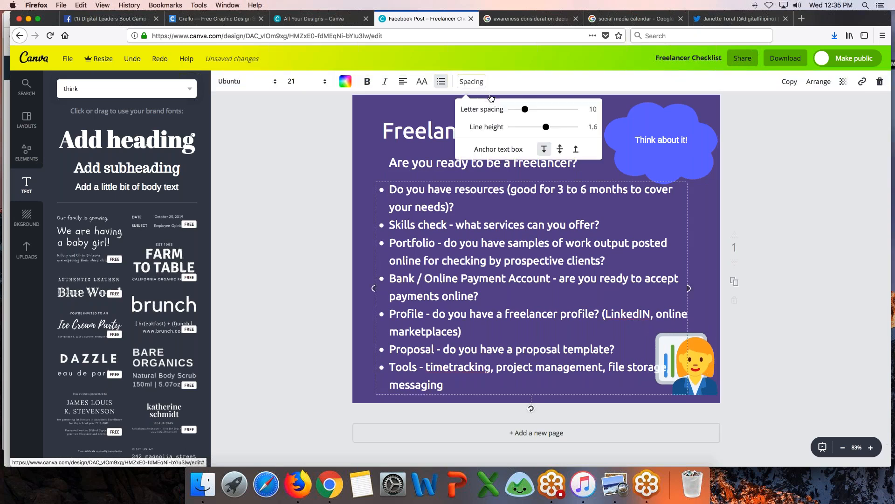
drag(526, 111, 524, 112)
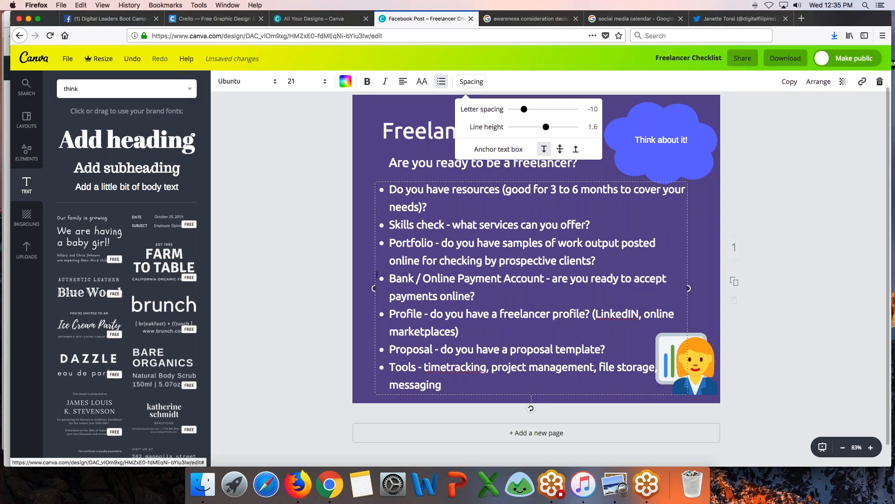
click(455, 279)
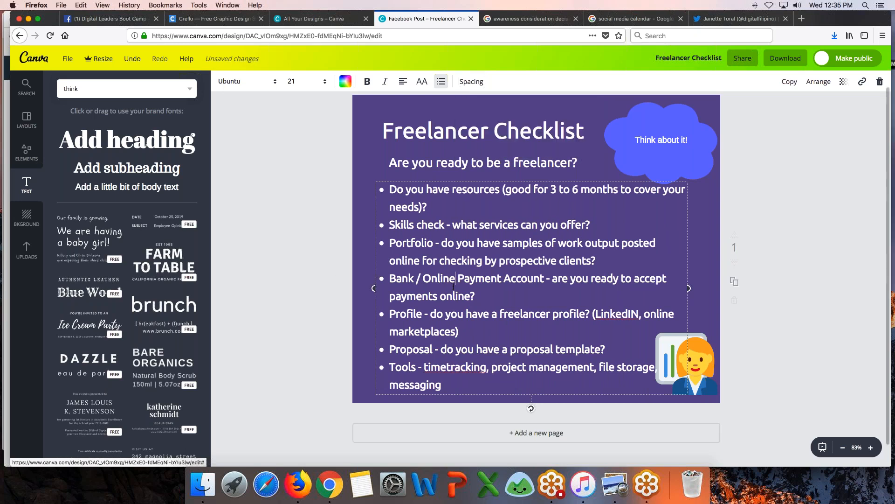
Shrink the woman illustration in the post's lower-right corner and set the bulleted list's line height to about 1.5
mouse_move(700, 352)
mouse_down()
mouse_move(702, 334)
mouse_move(684, 354)
mouse_up()
click(498, 338)
click(498, 338)
click(471, 81)
drag(545, 127, 544, 131)
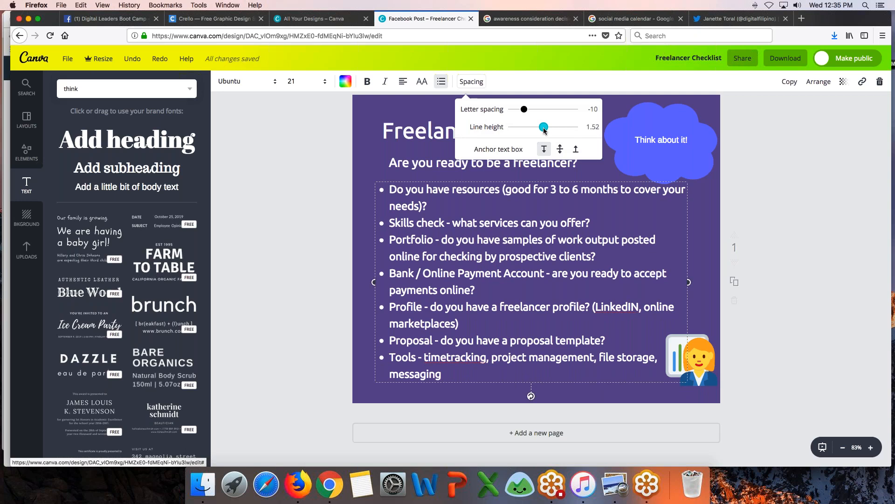
click(326, 267)
click(298, 280)
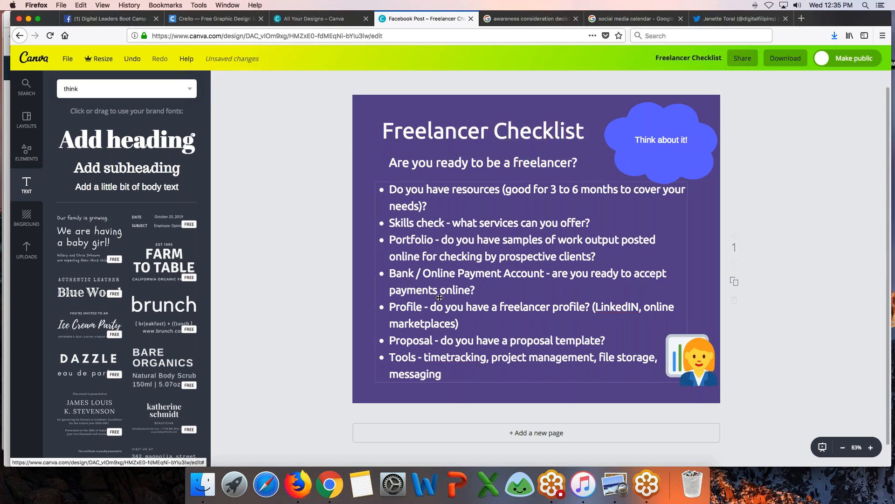
Nudge the bulleted list and the subheading slightly up
drag(437, 295, 438, 297)
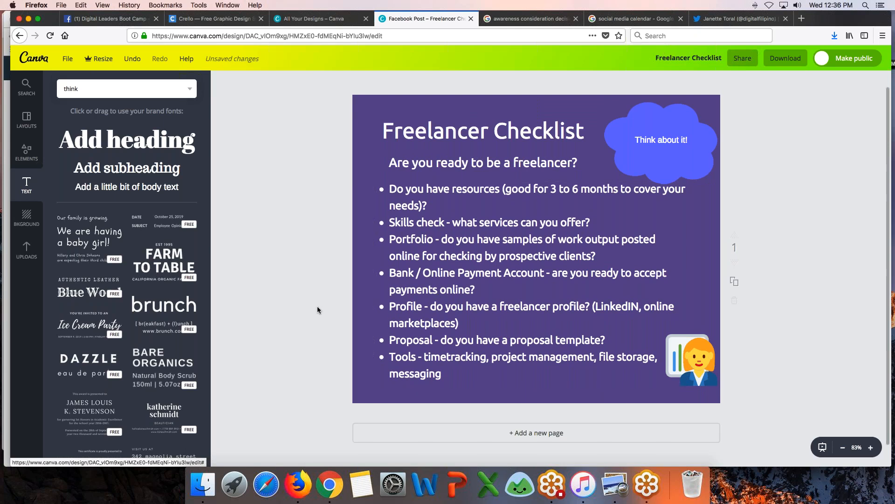
drag(496, 165, 494, 162)
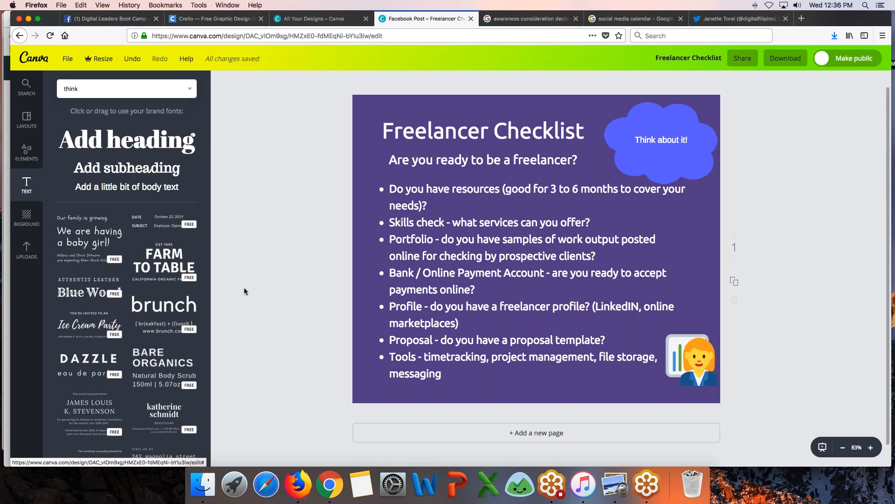
Add a second page to the design below the checklist post
scroll(245, 288, down, 2)
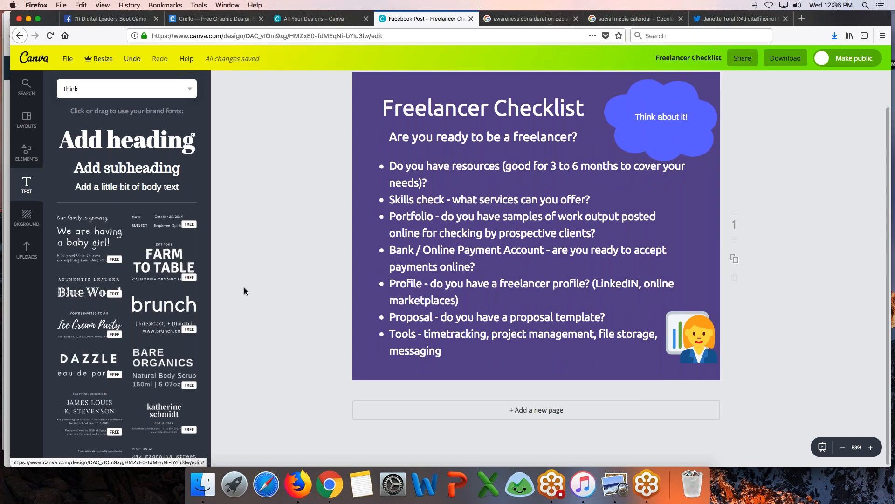
scroll(244, 288, up, 2)
scroll(244, 288, down, 2)
click(540, 410)
scroll(537, 233, up, 6)
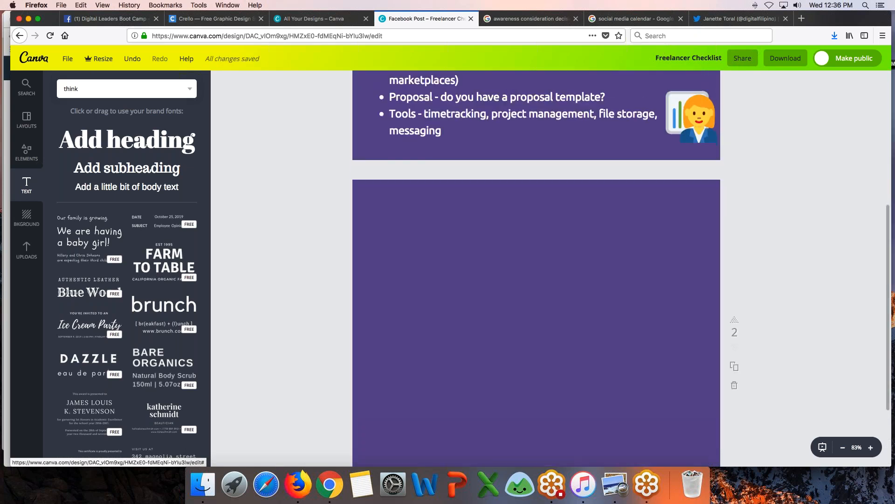
scroll(537, 234, down, 3)
scroll(536, 233, up, 6)
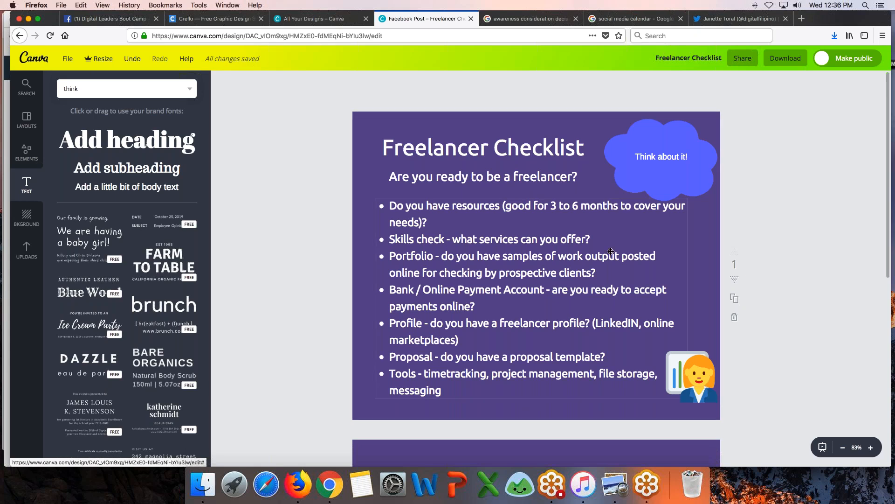
Shrink the blue cloud toward the post's upper-right corner and recenter its "Think about it!" text
click(655, 181)
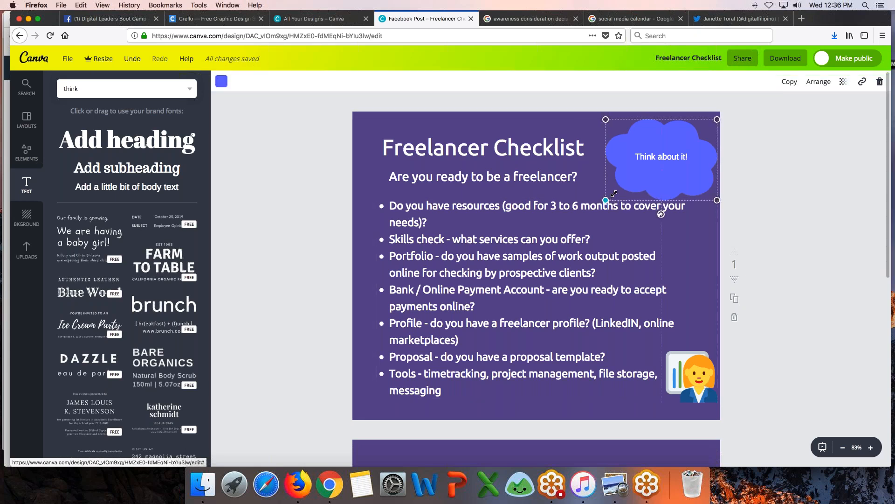
drag(613, 193, 621, 187)
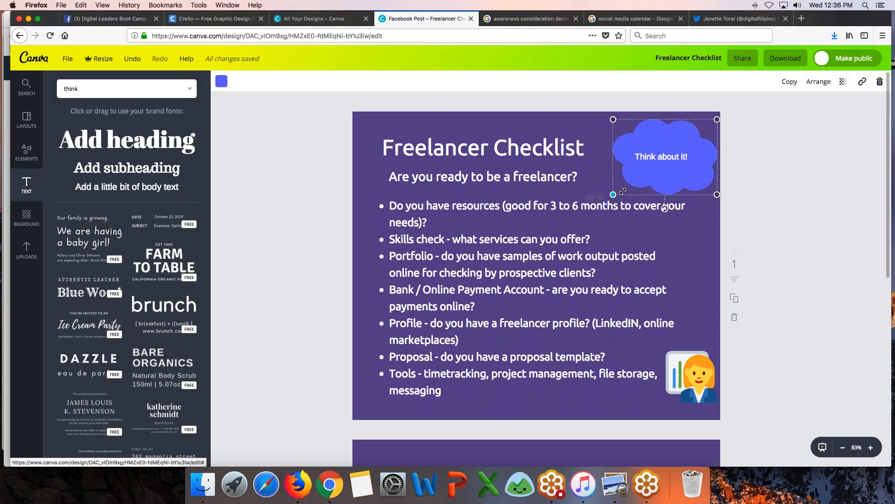
click(681, 161)
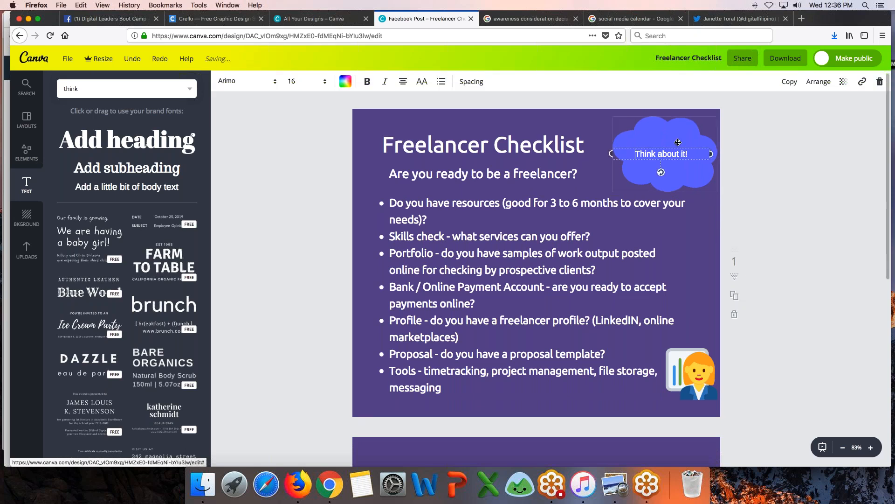
drag(685, 147, 683, 147)
click(273, 276)
scroll(273, 276, down, 2)
scroll(274, 276, down, 5)
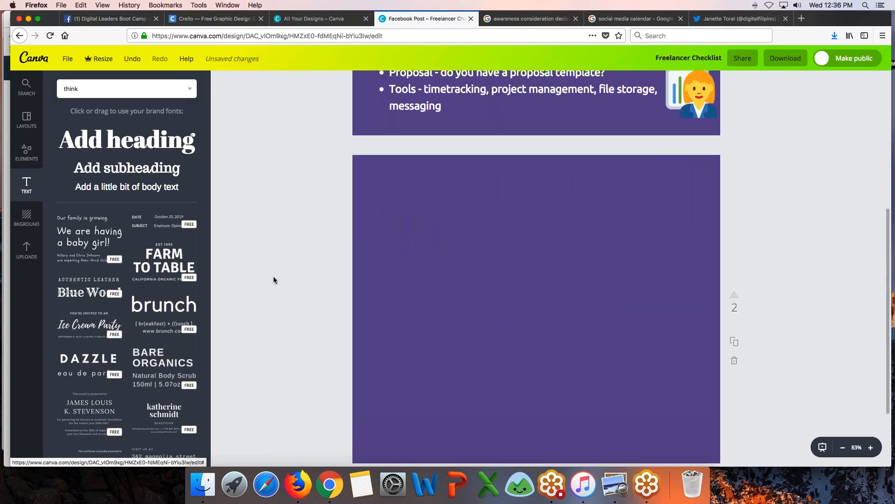
scroll(264, 308, up, 5)
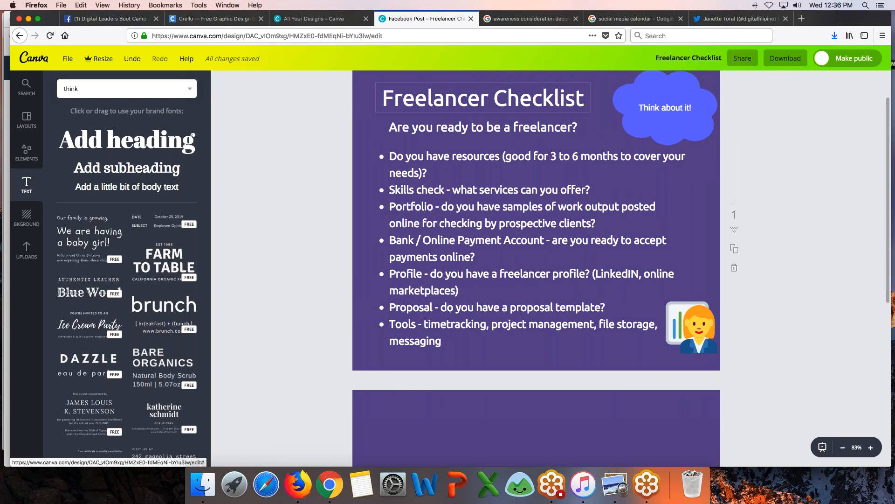
click(412, 111)
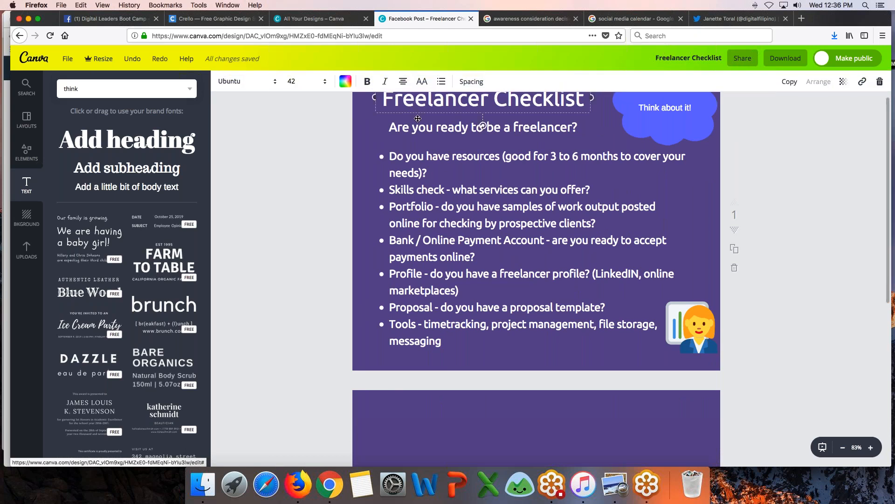
click(416, 113)
click(297, 359)
Add a heading text to the second page, place it near the page's top and widen its box across the page
scroll(298, 359, down, 6)
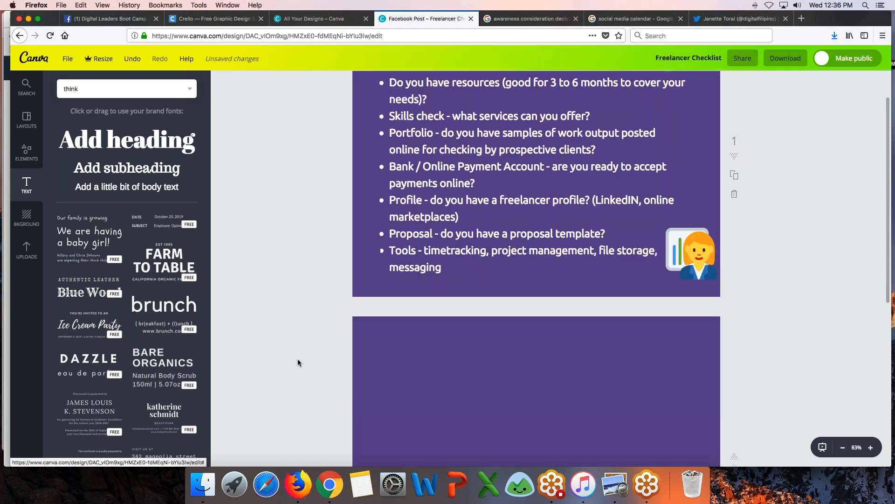
click(127, 140)
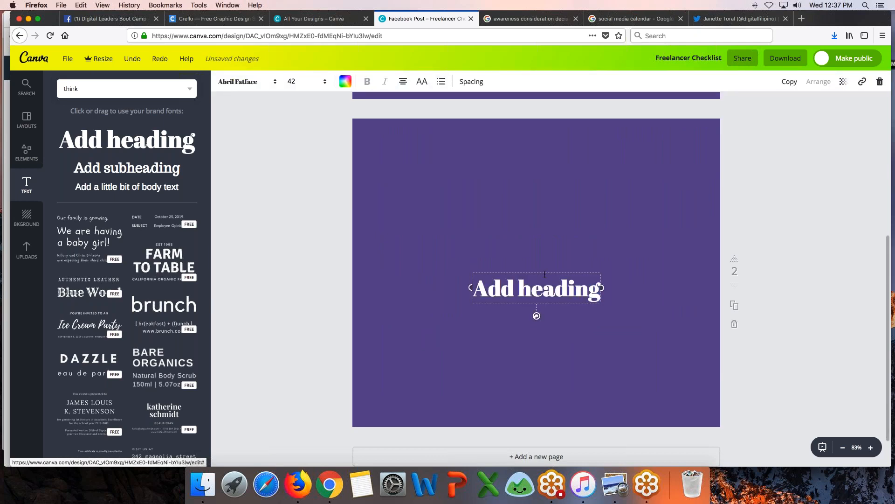
drag(536, 287, 451, 154)
drag(517, 153, 648, 154)
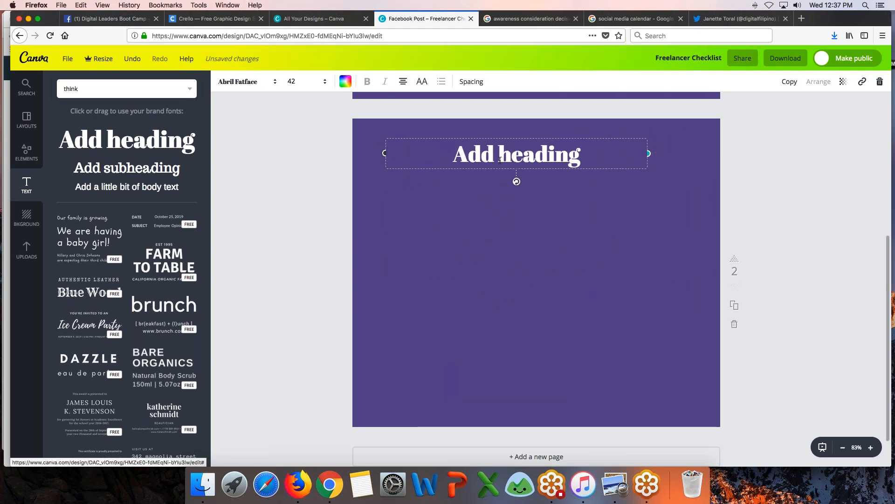
Replace the second page's heading with "Freelancer Boot Camp (FREE)" and widen its box so the text fits on one line
double_click(501, 161)
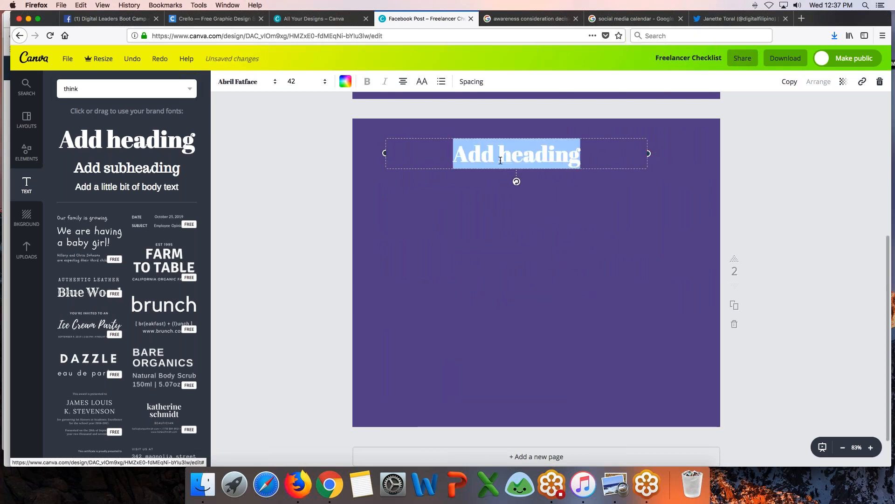
text(Freeel)
key(BackSpace)
key(BackSpace)
text(lancer Boot Camp (FREE)
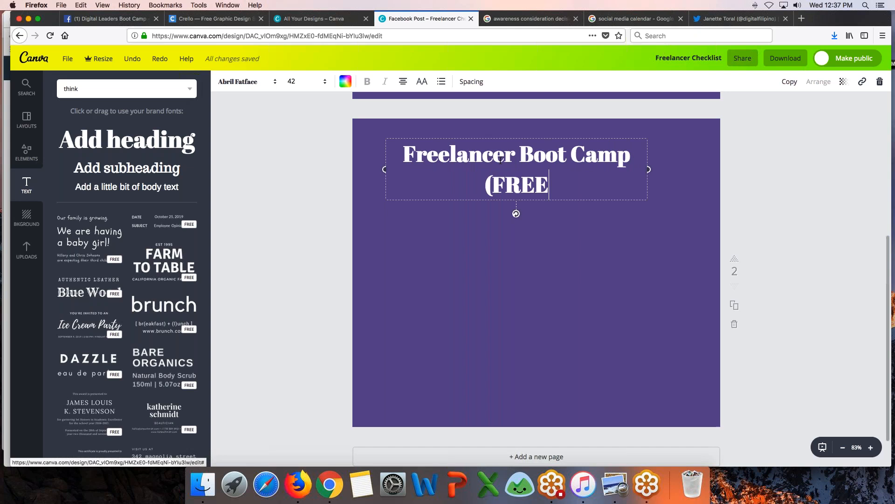
text())
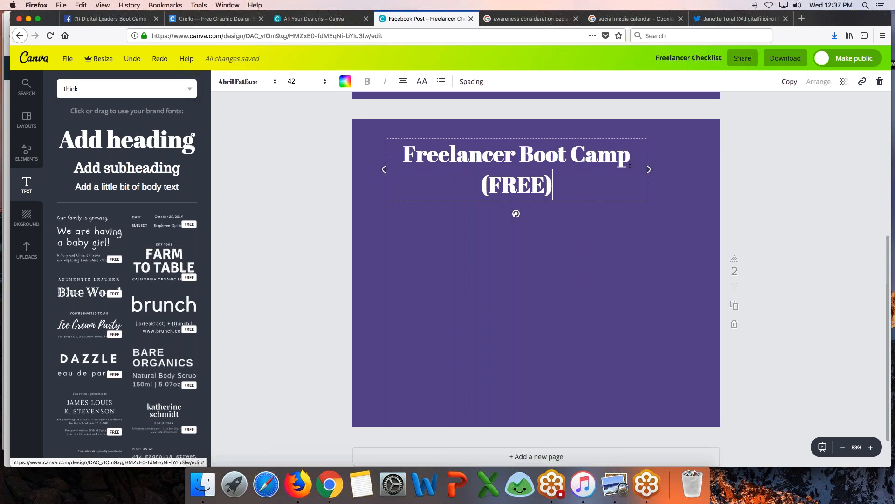
drag(648, 169, 698, 171)
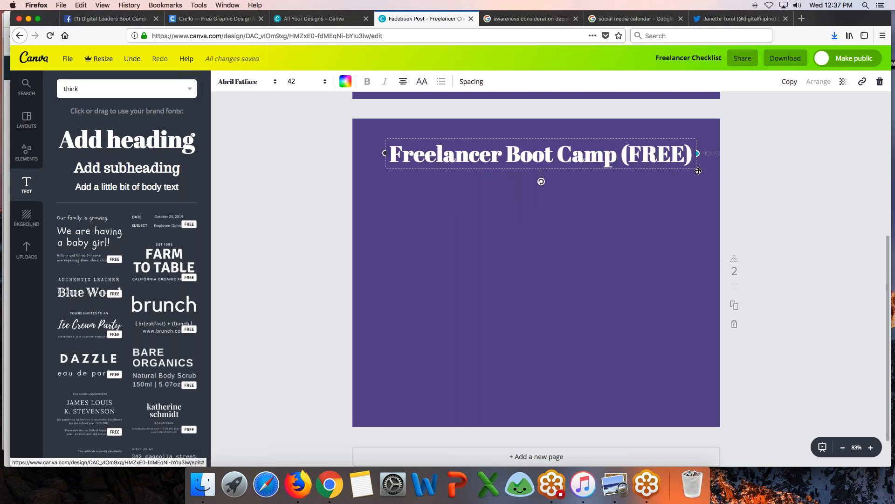
click(418, 170)
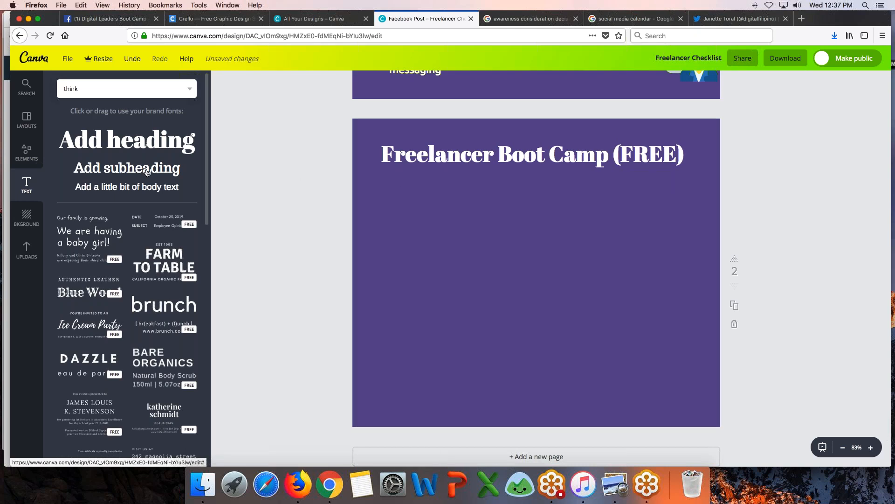
Add a body text and a subheading to the second page, placing the subheading beneath the heading with a wide box
click(149, 189)
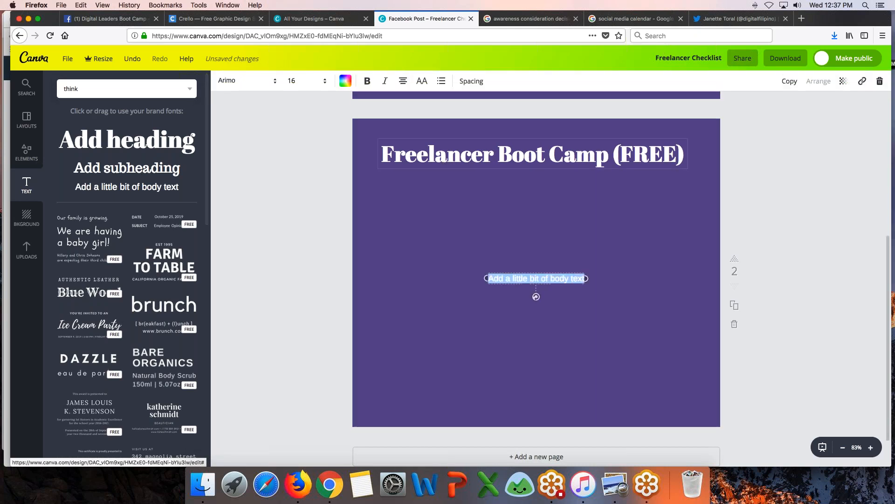
click(151, 173)
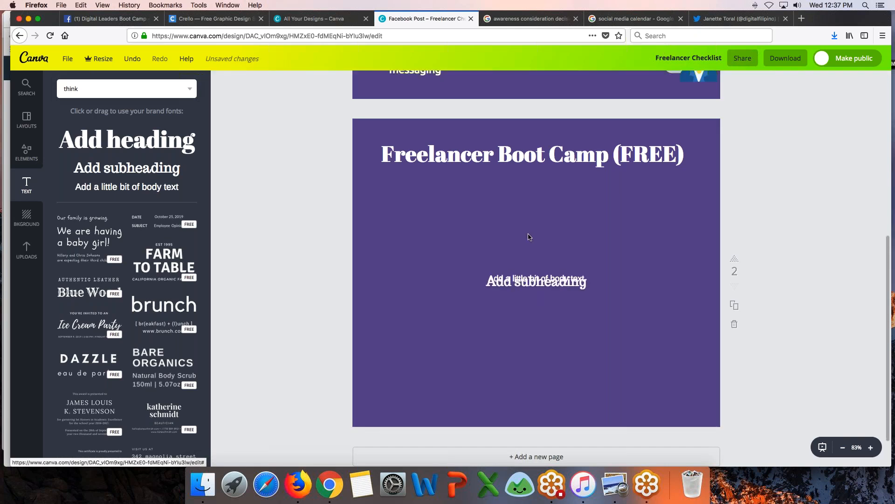
drag(536, 275, 665, 189)
click(440, 189)
Replace the subheading text with "Get started with your learning journey."
double_click(562, 191)
text(Get)
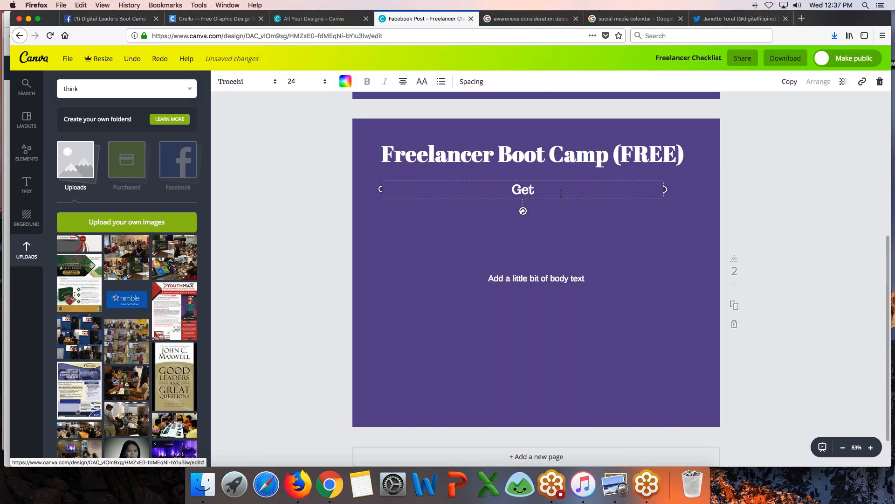
text( started wit)
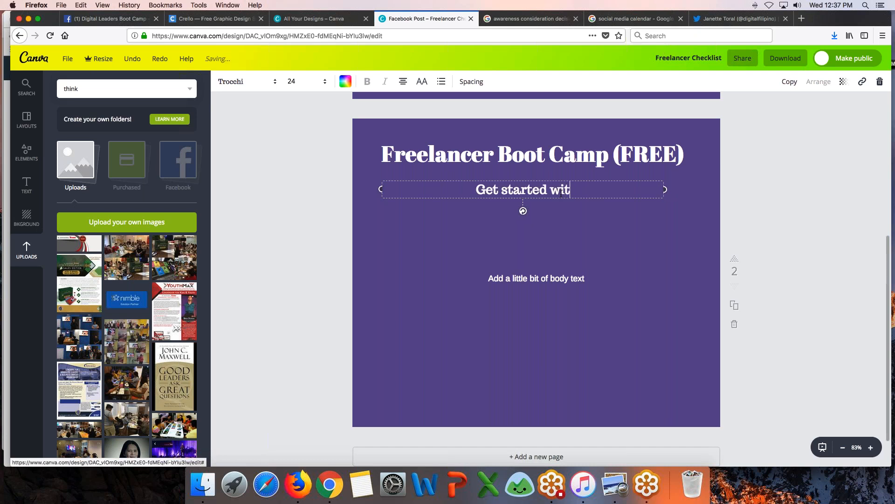
text(h your learning journey.)
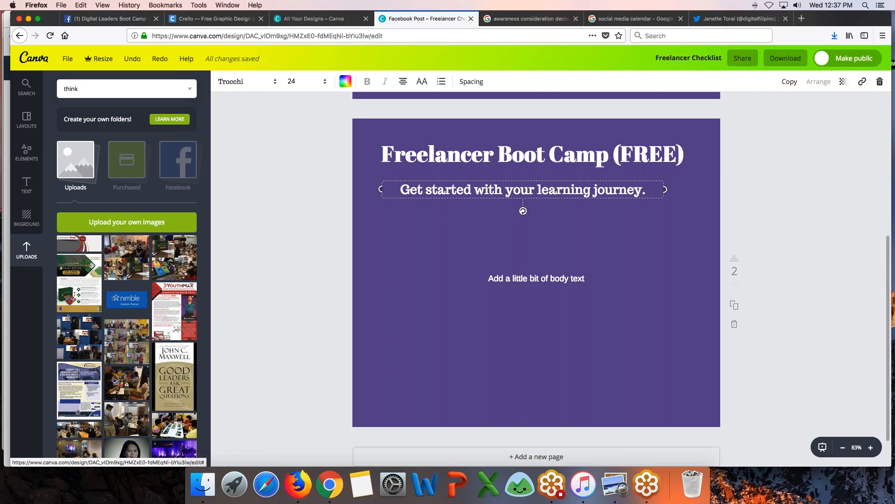
Shift the heading and the subheading slightly right and tighten the gap between them
drag(526, 205, 544, 211)
drag(547, 161, 560, 163)
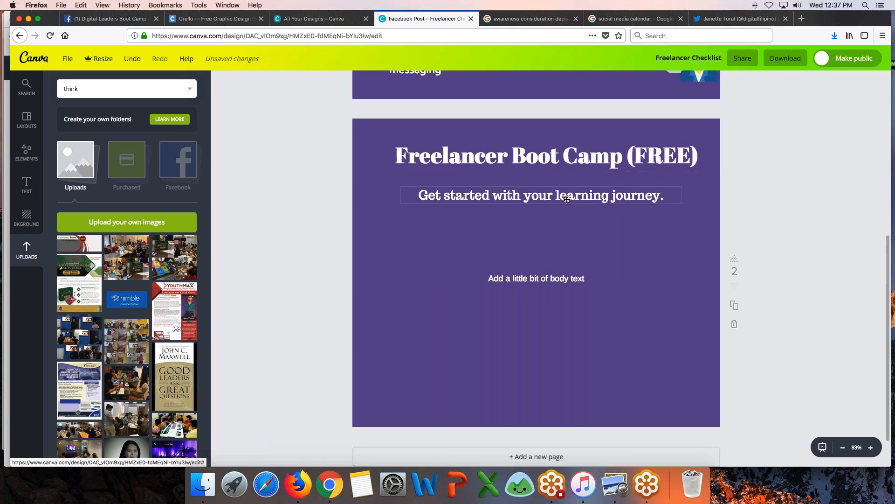
drag(565, 198, 565, 192)
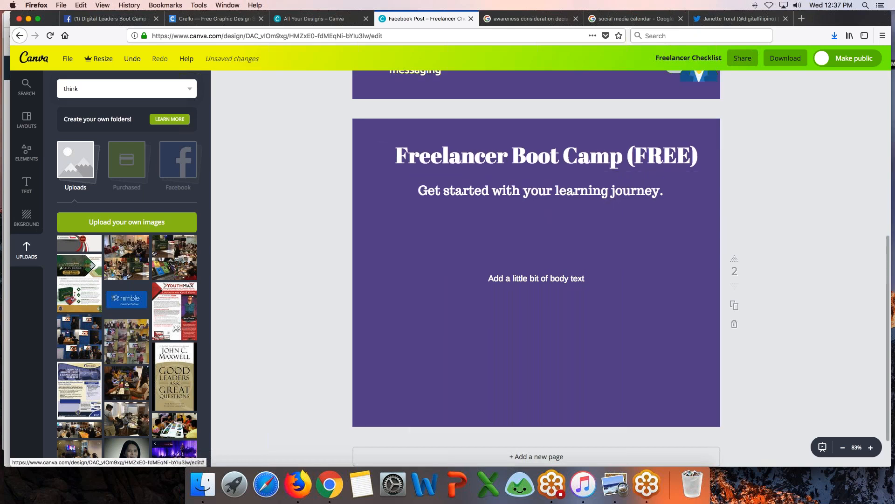
drag(524, 279, 497, 218)
double_click(536, 219)
text(a)
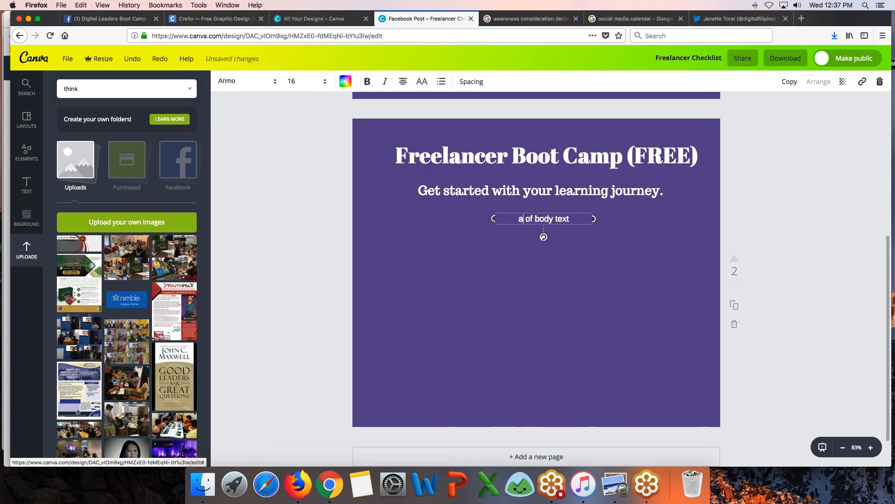
key(super+a)
text(http)
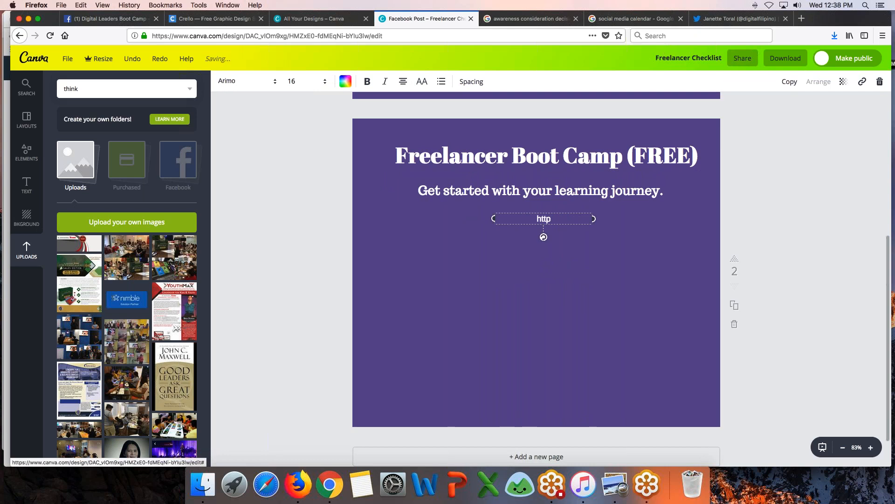
text(://youtube.)
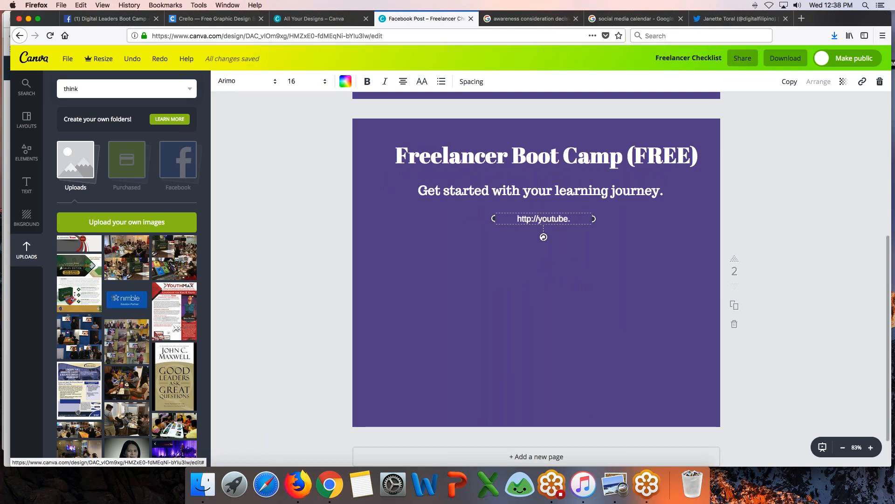
text(com/user/digitalfi)
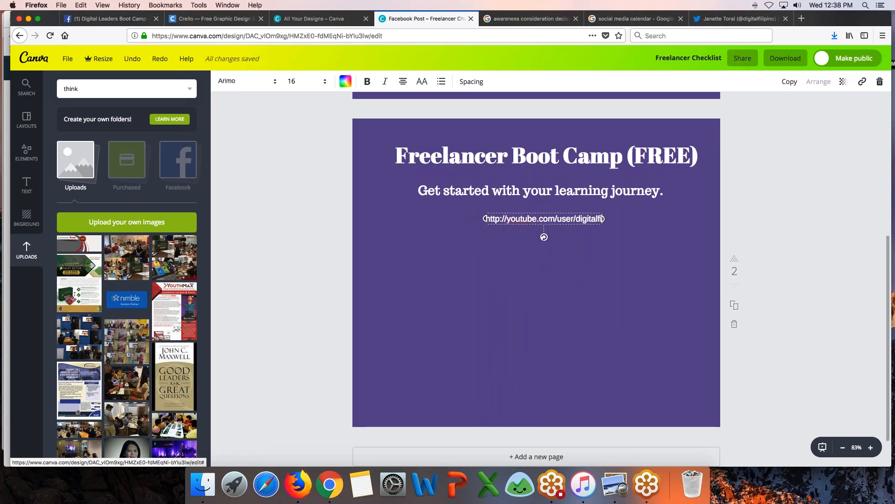
text(lipino)
click(555, 300)
drag(551, 222, 555, 189)
Open the YouTube channel youtube.com/user/digitalfilipino in the browser tab showing the awareness consideration decision image results
click(532, 18)
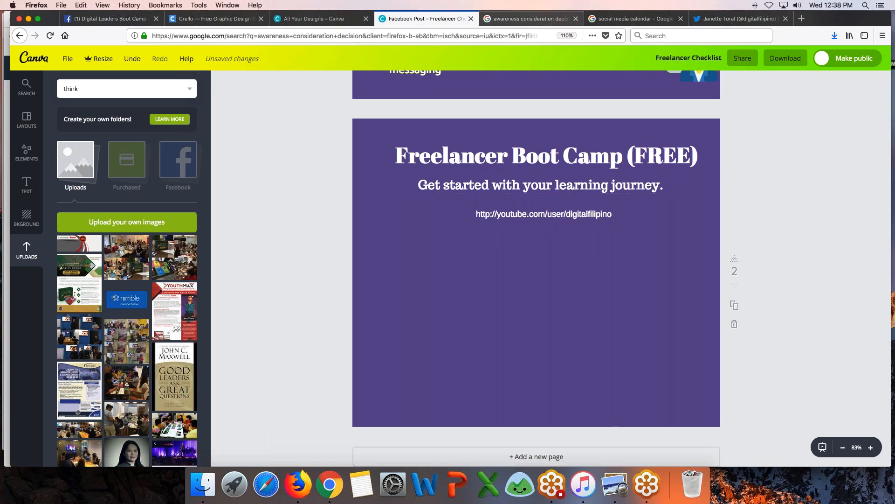
click(512, 35)
text(youtube.com/)
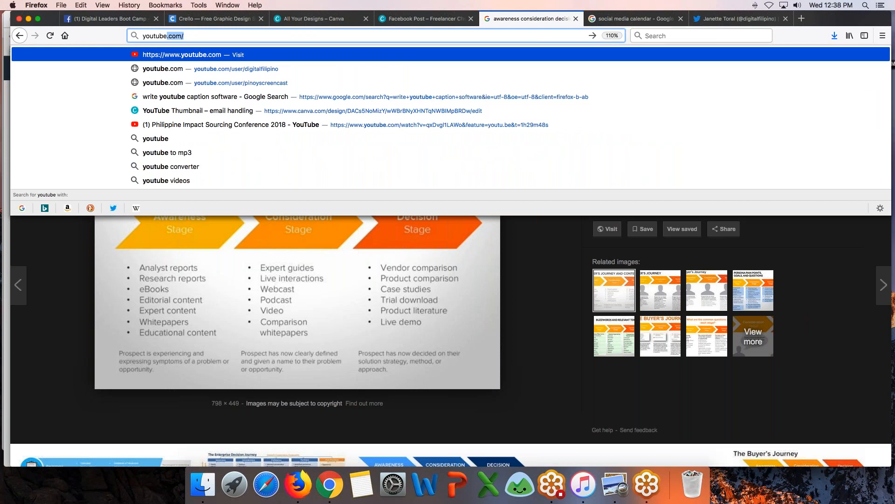
key(Down)
key(Return)
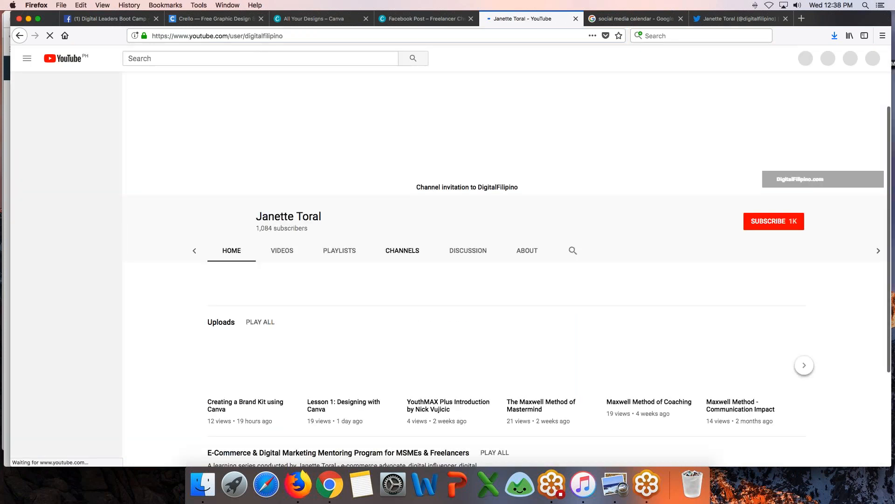
Open the channel's Freelancer Boot Camp playlist and copy its web address
scroll(250, 331, down, 3)
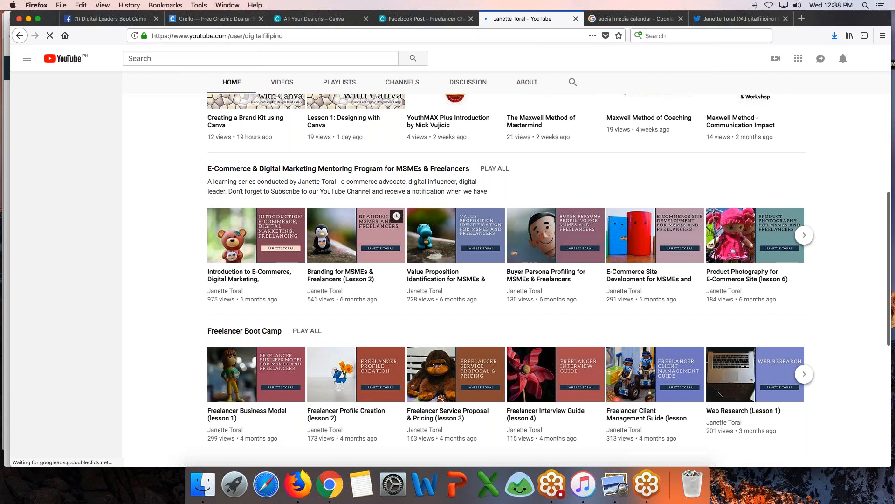
click(250, 332)
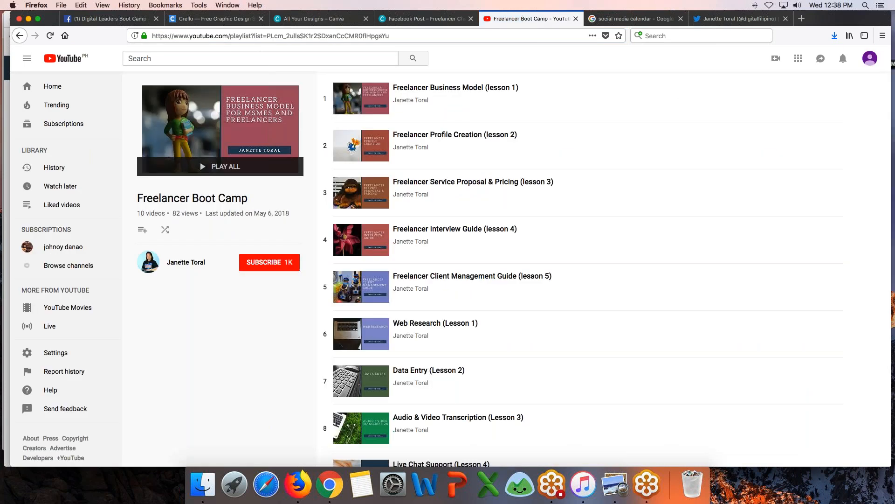
click(292, 36)
key(super+c)
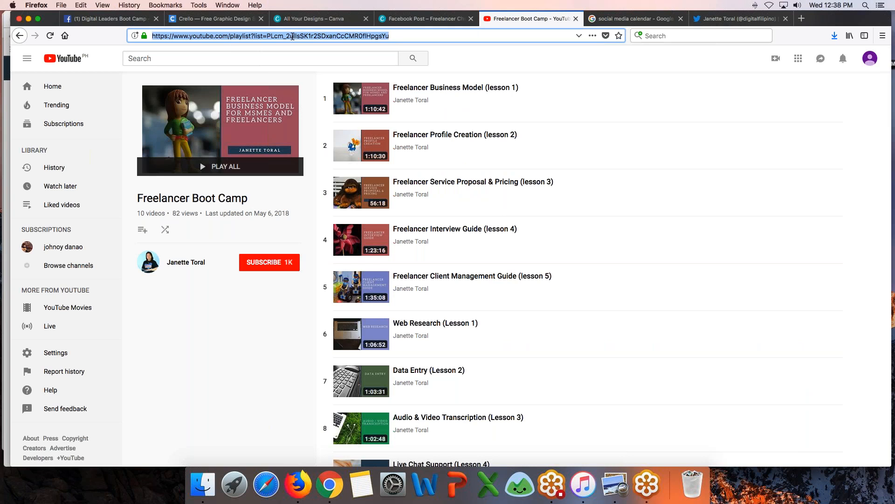
Switch to Google Chrome and open the Bitly dashboard in place of the LinkedIn profile
key(super+Tab)
key(super+Tab)
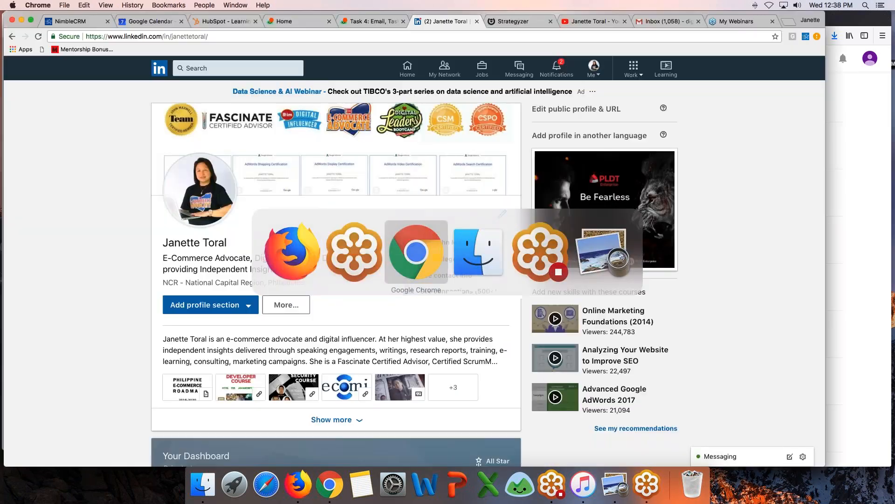
key(super+l)
text(bit.)
key(Return)
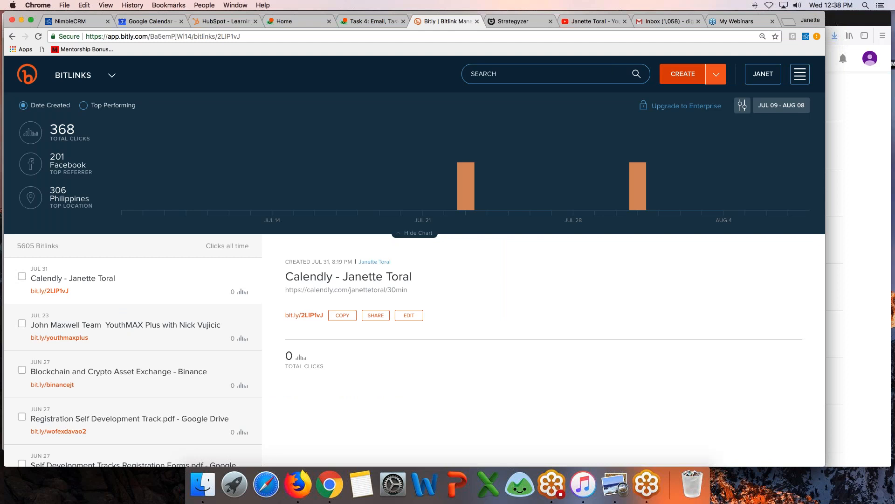
Create a new Bitlink from the copied Freelancer Boot Camp playlist address
click(683, 74)
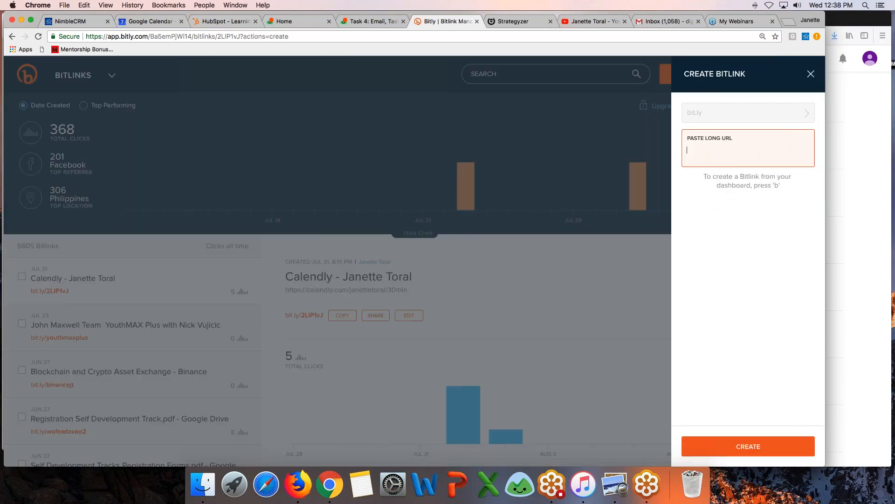
key(super+v)
key(Return)
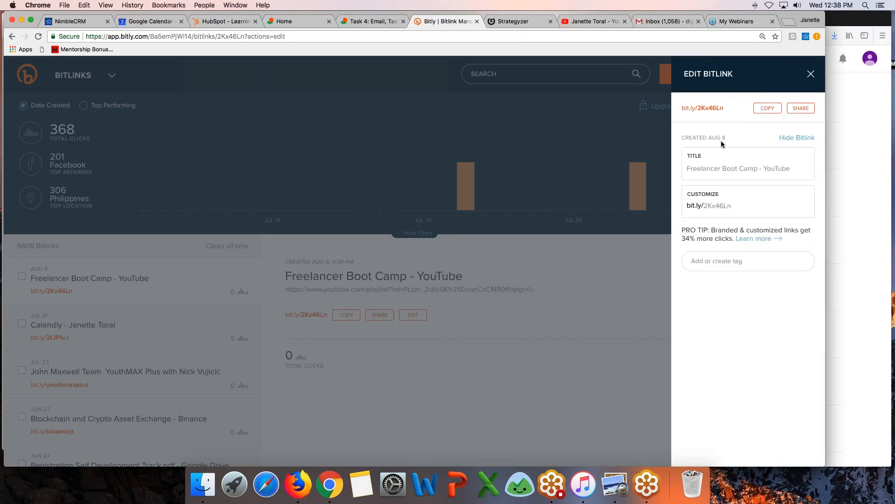
Customize the new Bitlink's ending as "freelanceryoutube", save it and copy the short link
click(727, 207)
key(super+a)
text(f)
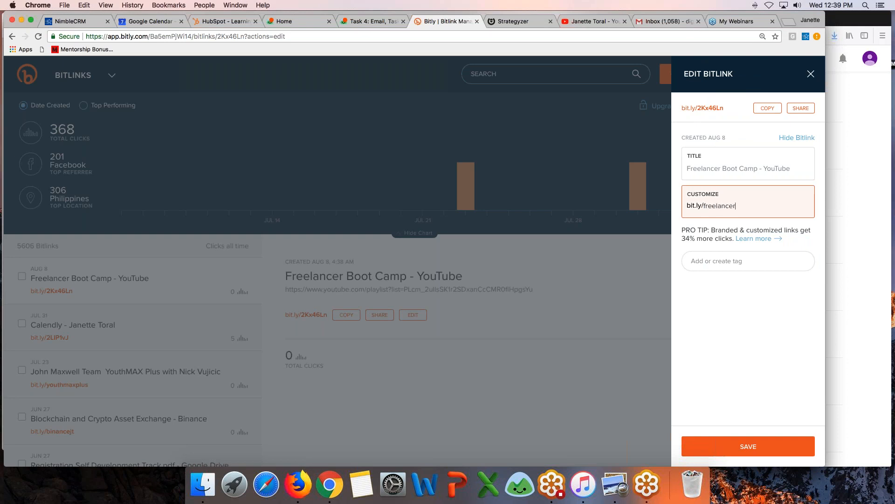
key(Return)
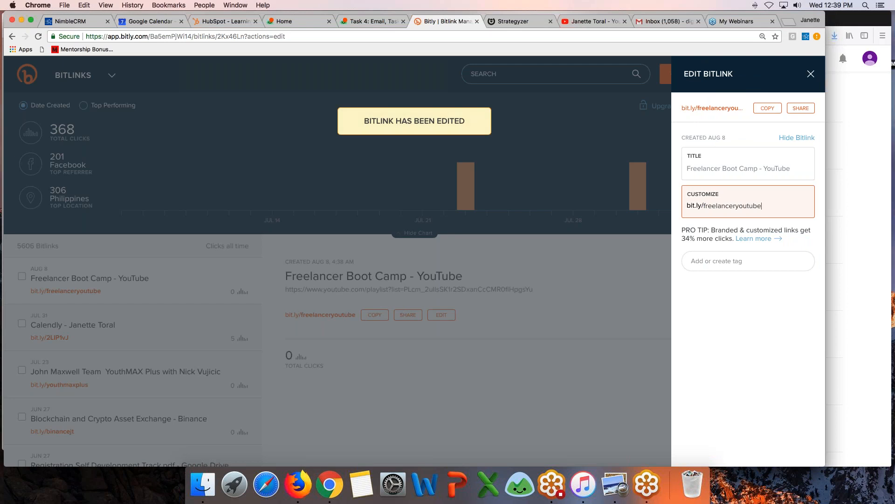
click(765, 109)
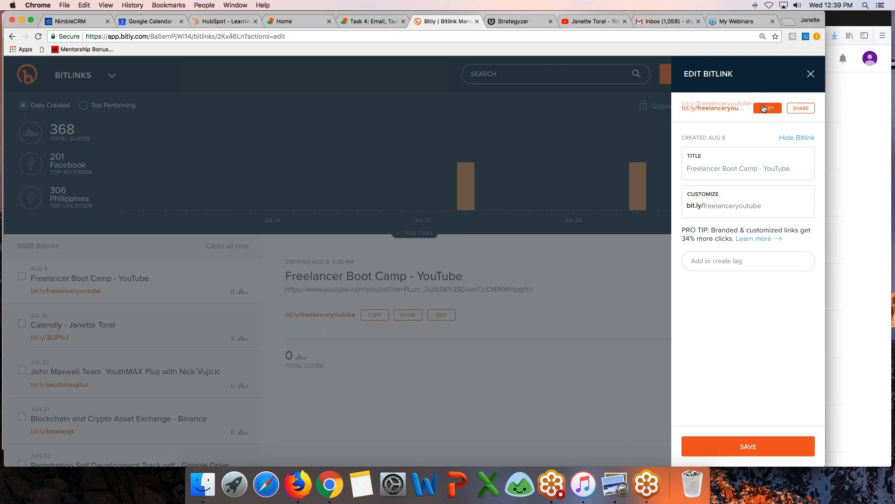
key(super+Tab)
key(super+Tab)
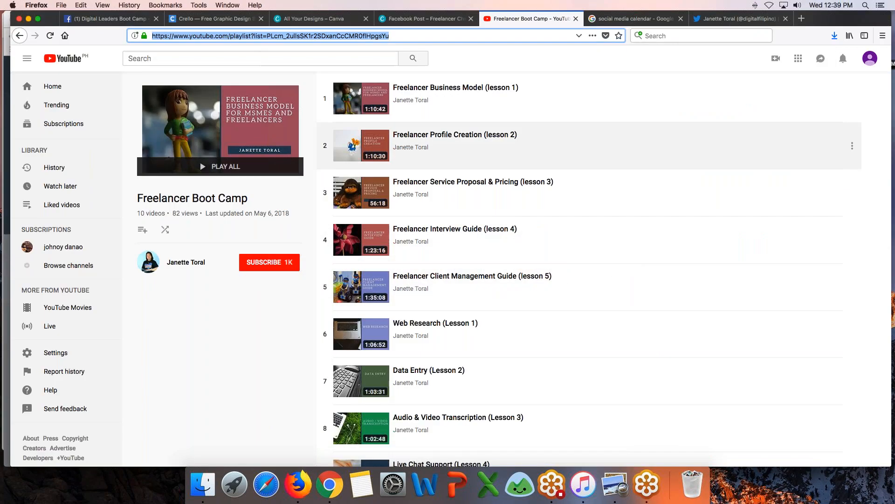
click(420, 19)
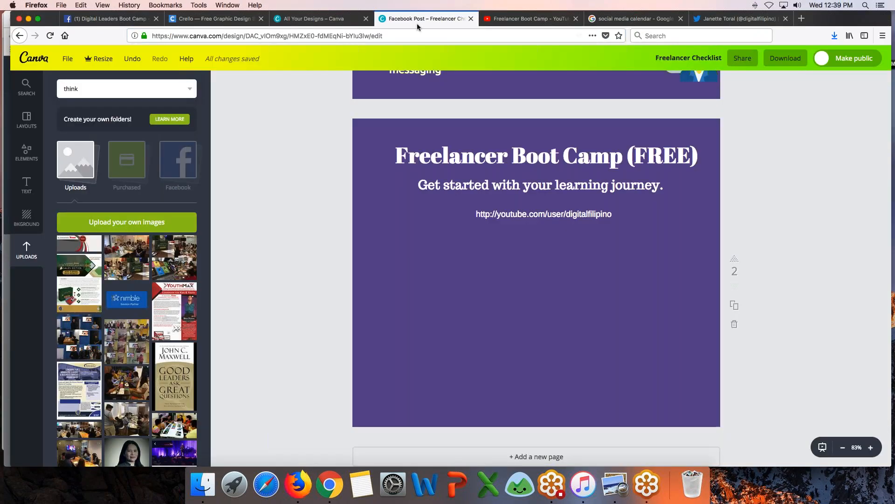
double_click(541, 215)
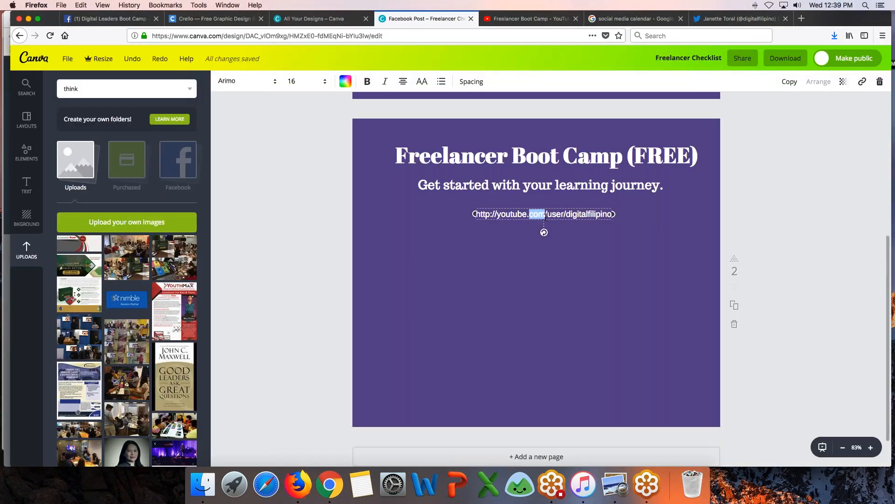
key(super+a)
text(http://bit.ly/freelanceryoutube)
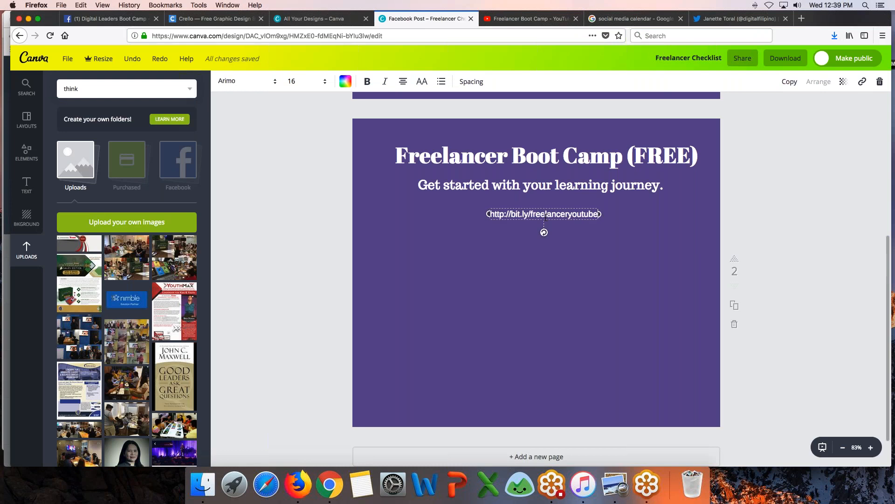
click(889, 97)
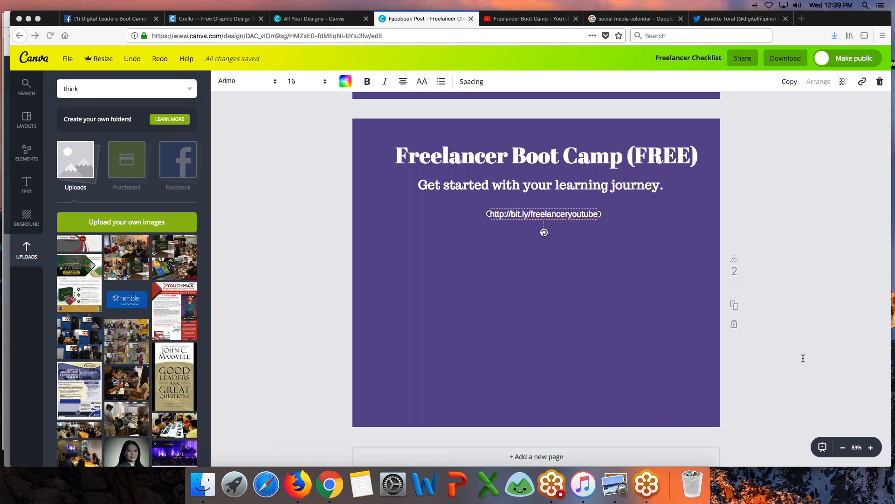
click(576, 246)
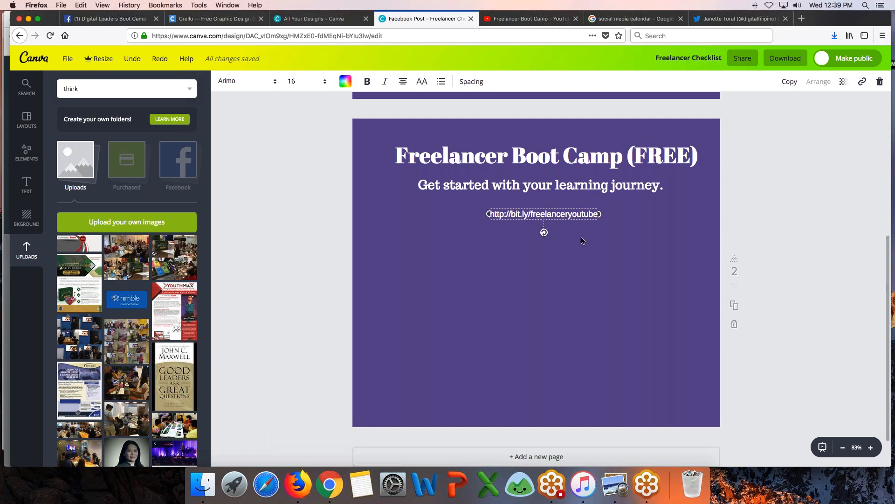
drag(546, 213, 547, 211)
click(605, 262)
click(604, 259)
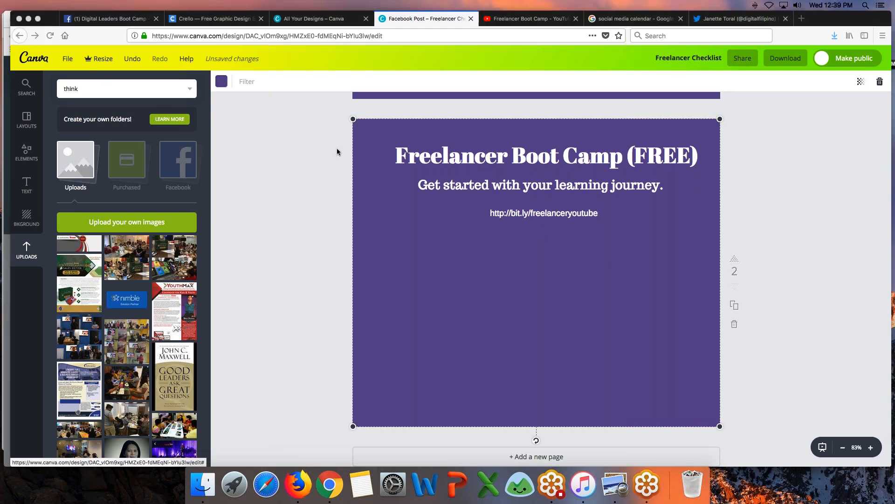
Review the lesson titles in the Freelancer Boot Camp YouTube playlist and search Canva's images for "research"
click(515, 20)
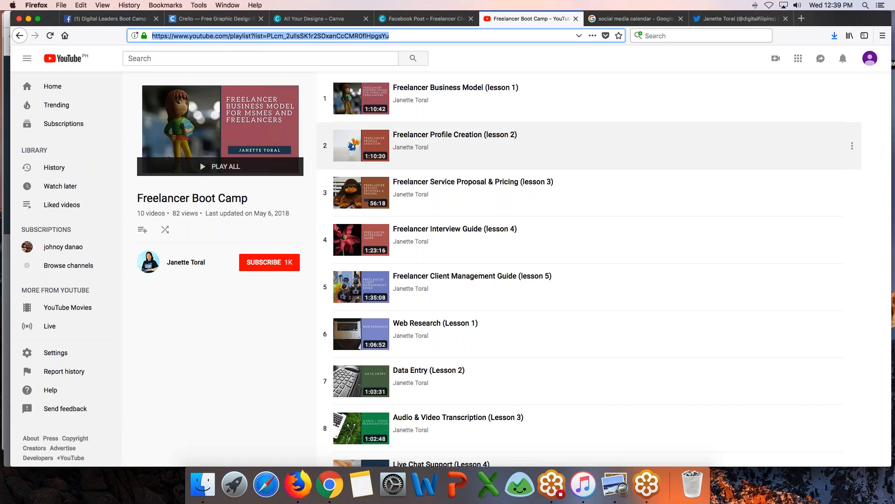
scroll(594, 128, down, 3)
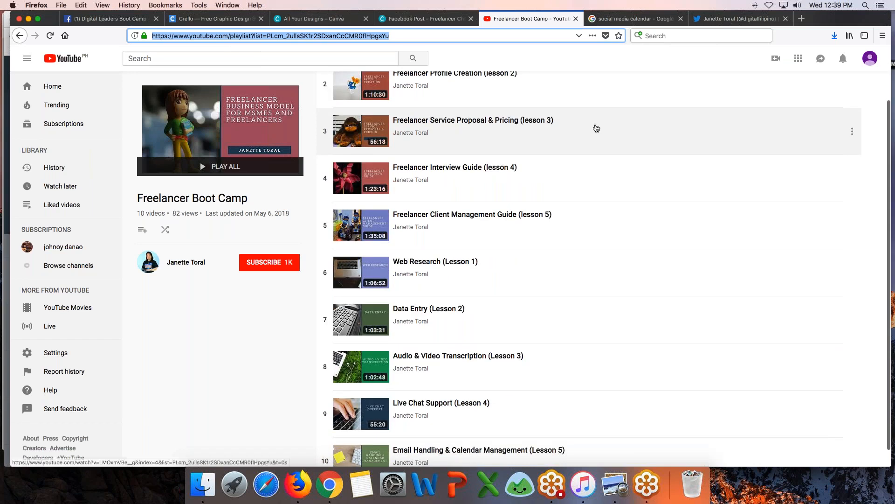
click(407, 20)
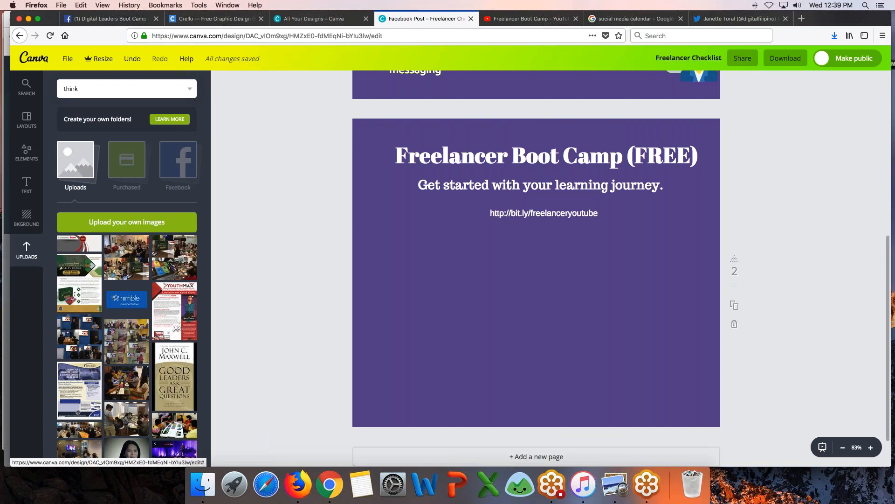
click(121, 87)
text(re)
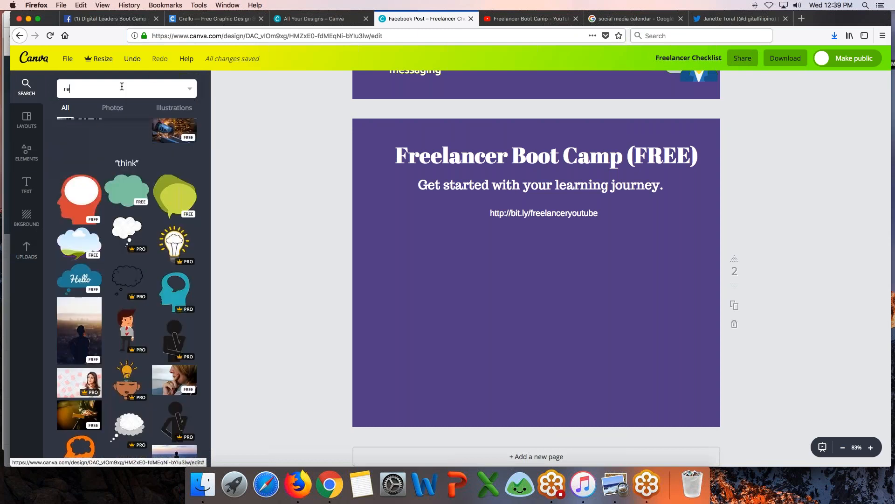
text(search)
key(Return)
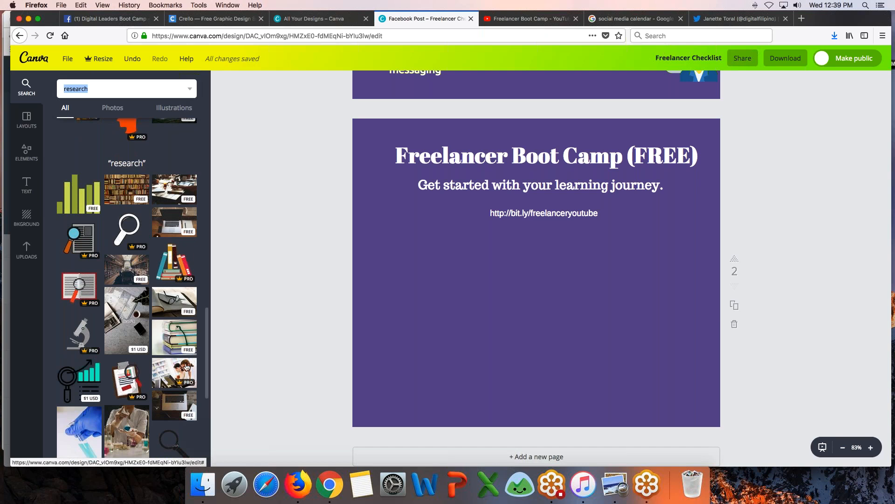
Add the free laptop-on-desk photo to page 2, shrunk to a small thumbnail at the left below the link
click(183, 406)
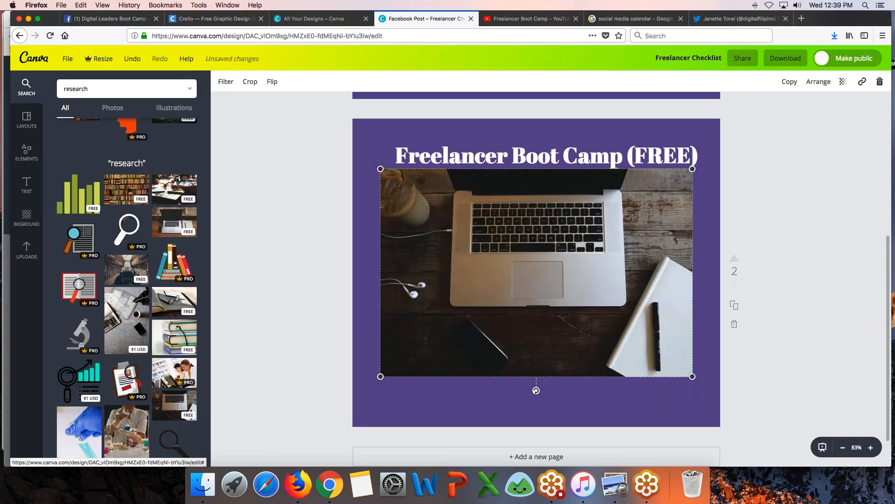
drag(692, 169, 450, 332)
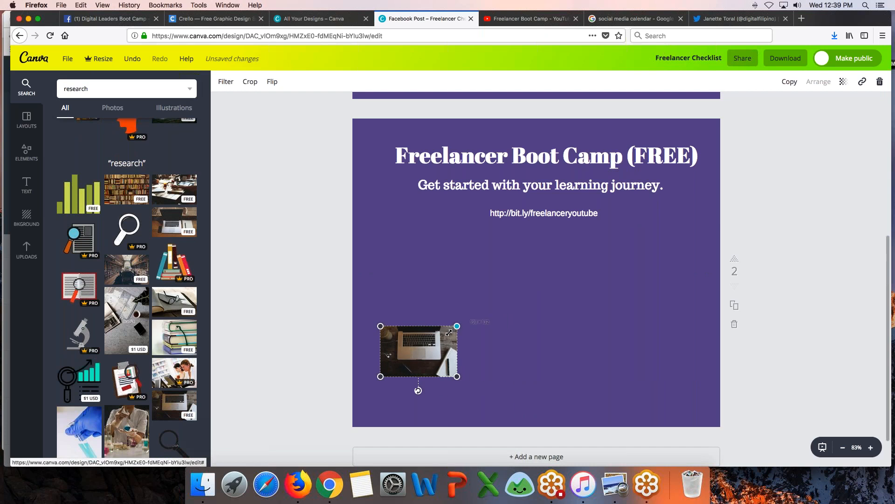
drag(417, 357, 422, 267)
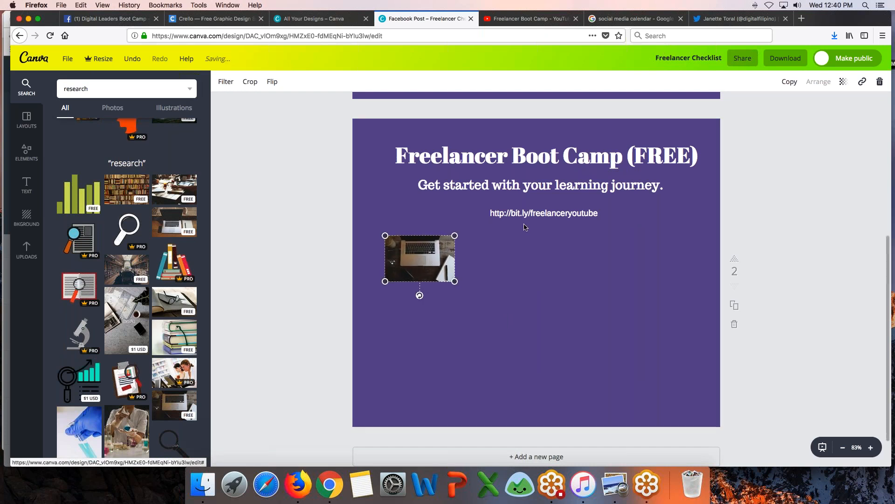
Add a body text caption reading "Web Research" beneath the laptop photo
click(27, 185)
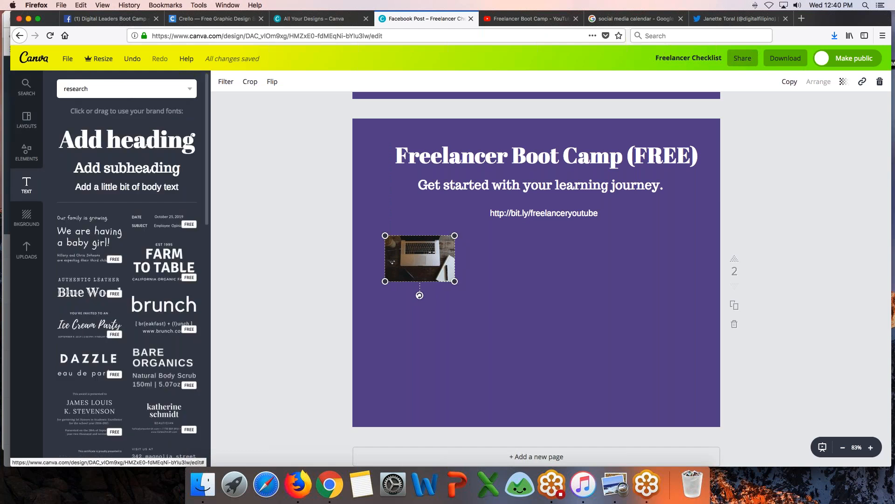
click(143, 189)
drag(528, 273, 420, 288)
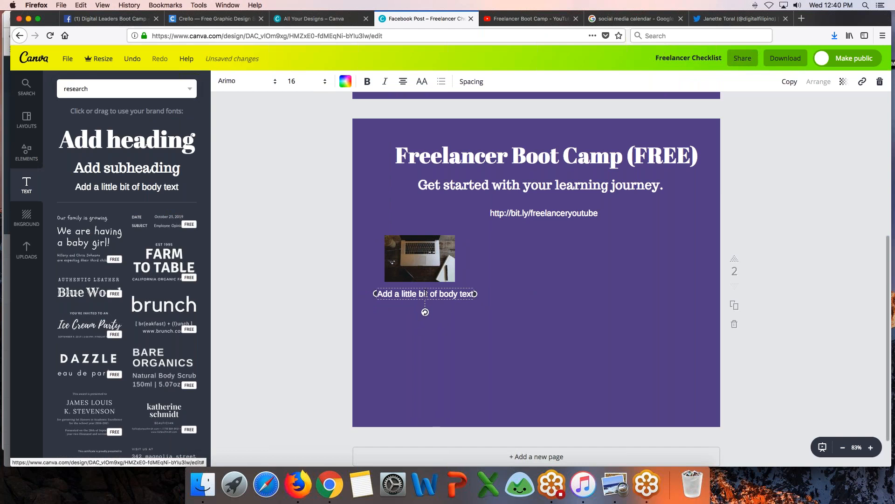
double_click(425, 293)
text(Web Reear)
key(BackSpace)
key(BackSpace)
key(BackSpace)
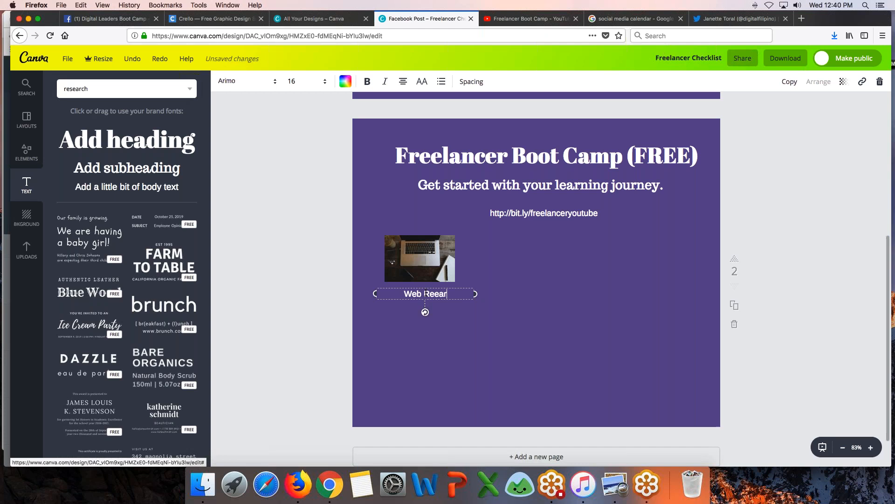
text(search)
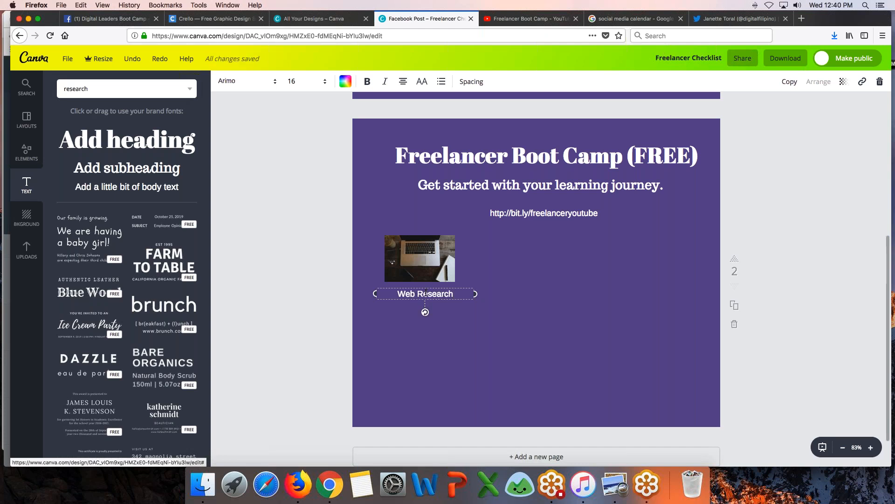
Narrow the "Web Research" caption box to the photo's width and center it directly against the photo's lower edge
drag(475, 293, 459, 295)
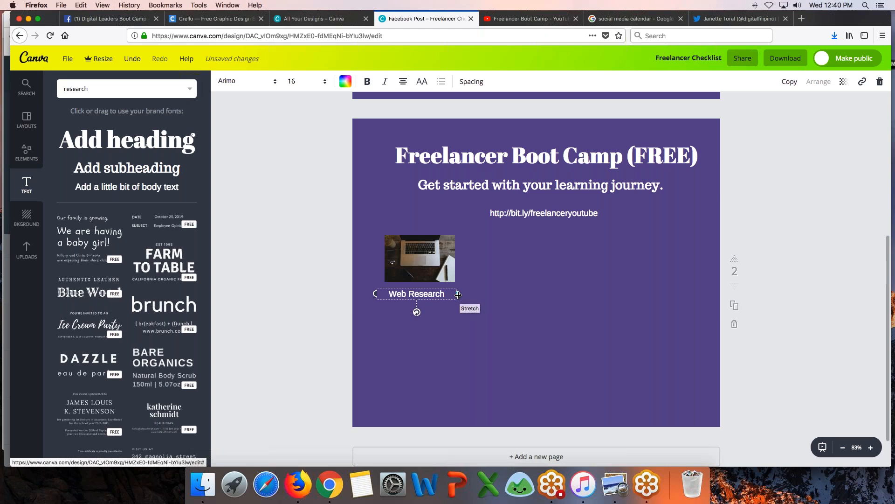
drag(375, 294, 420, 289)
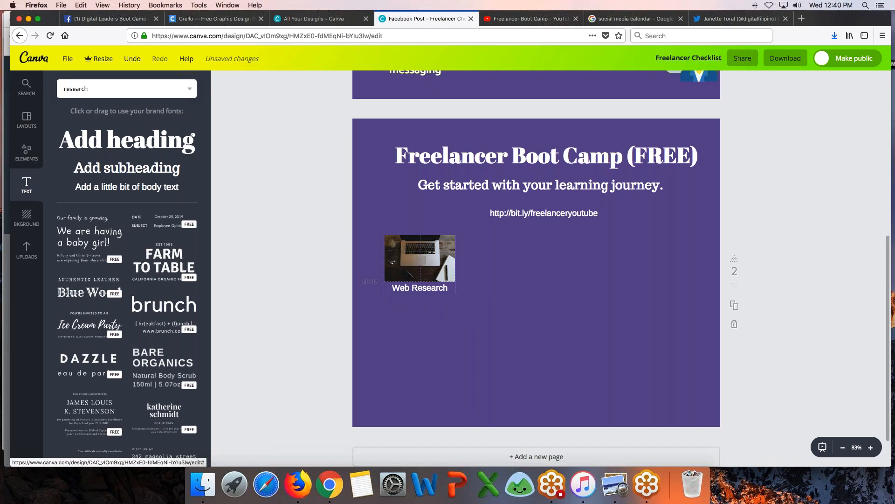
click(493, 310)
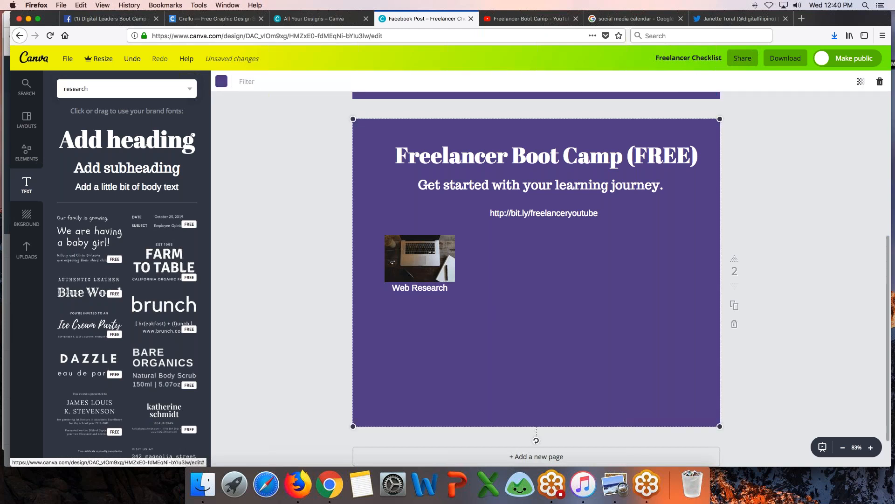
Move the page 2 heading, subheading and link upward to tighten the spacing at the top of the page
drag(509, 156, 507, 150)
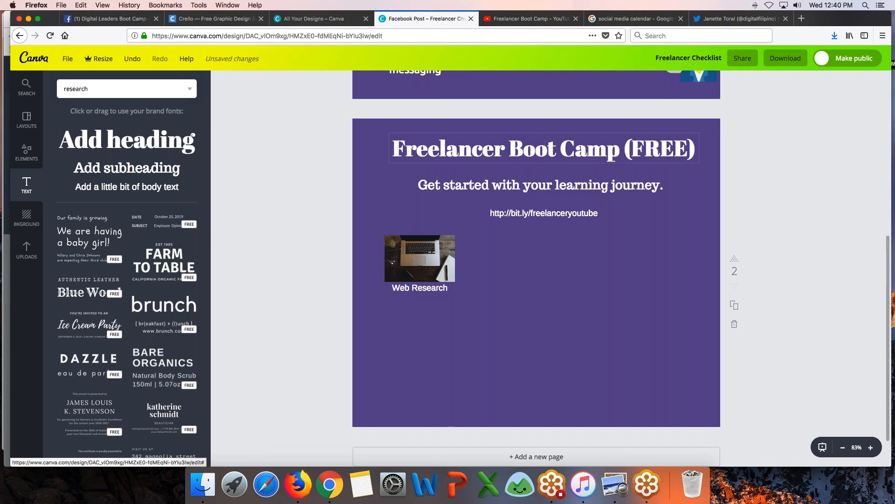
drag(531, 185, 531, 176)
drag(535, 213, 536, 200)
click(594, 252)
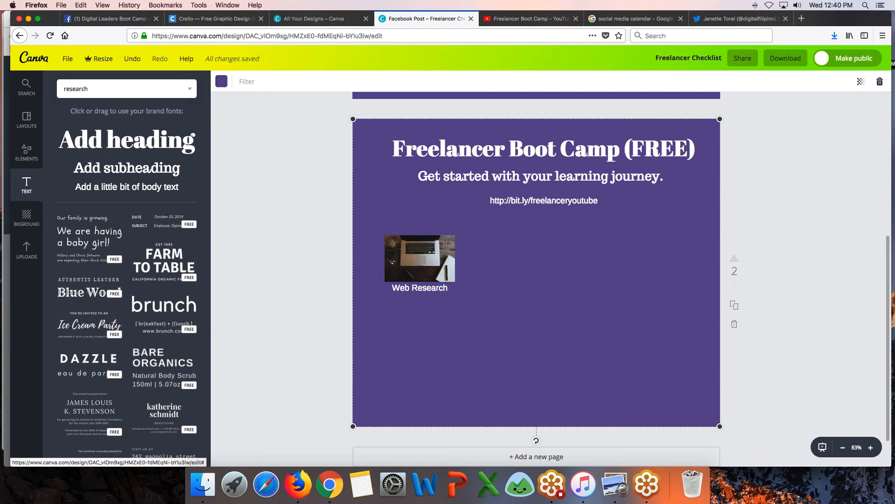
Search the image library for "data entry" and change the search to "typing"
click(112, 89)
text(data entry)
key(Return)
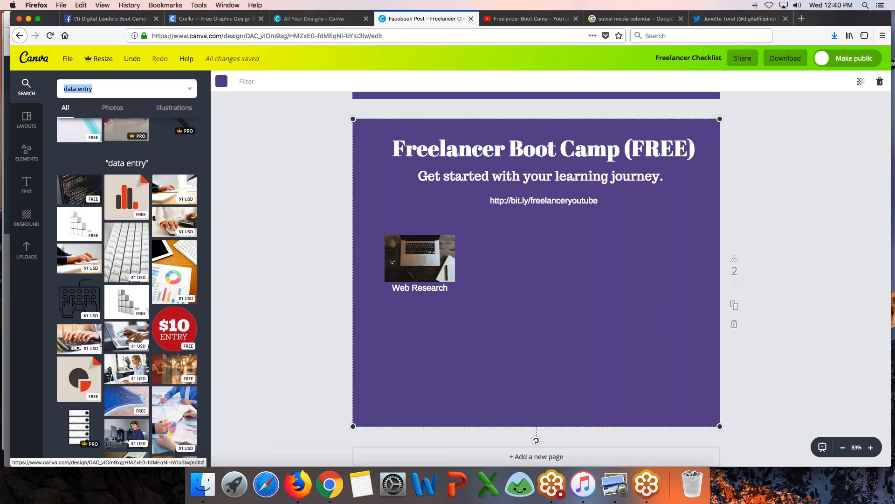
text(typing)
key(Return)
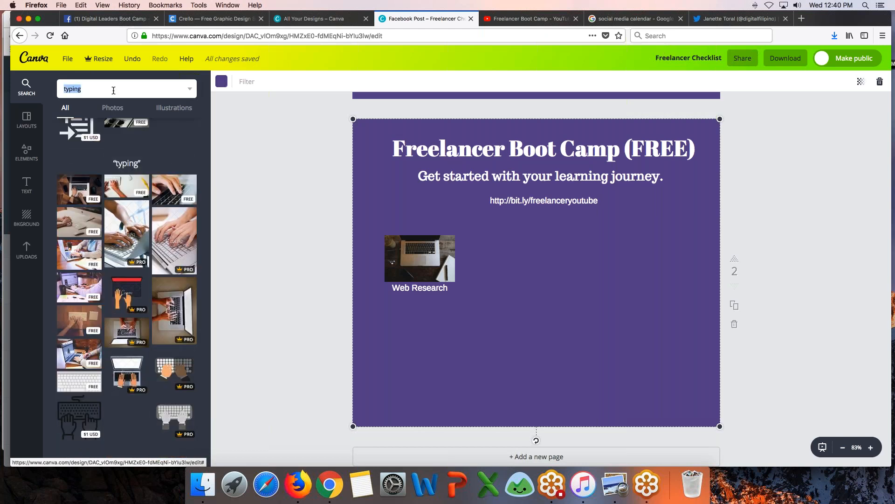
Add the free photo of hands on a laptop keyboard beside the laptop photo, top-aligned and scaled to the same size
click(175, 197)
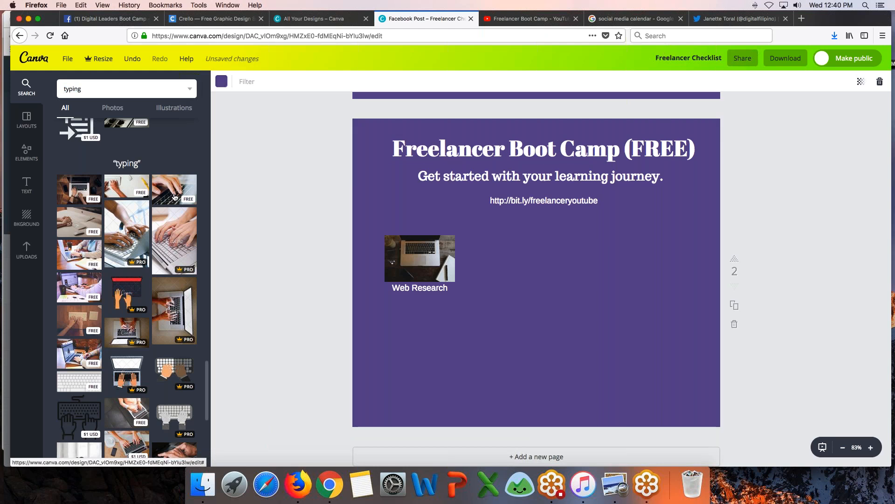
drag(379, 167, 592, 309)
drag(617, 345, 519, 270)
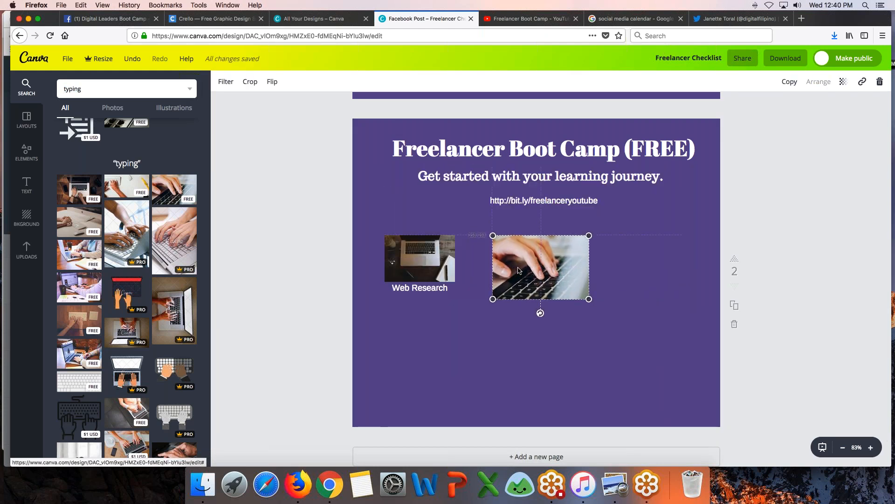
drag(571, 292, 562, 288)
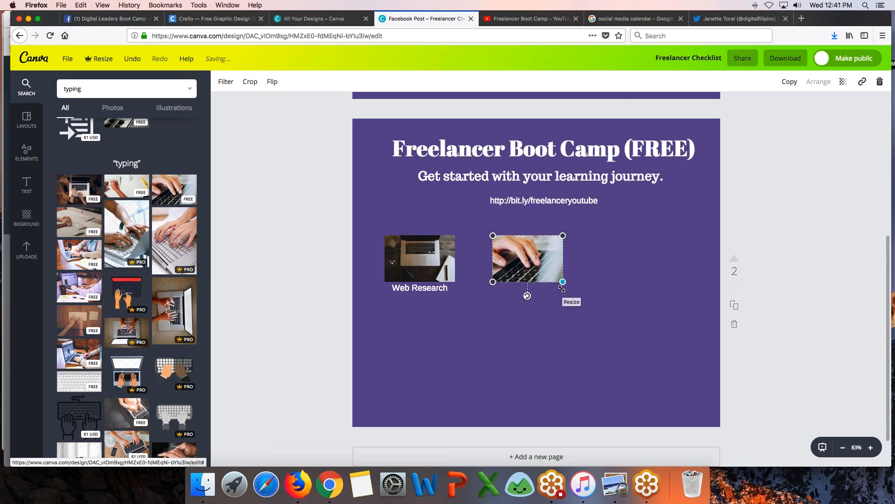
Duplicate the "Web Research" caption, place the copy under the typing photo, and change its text to "Data Entry"
click(420, 288)
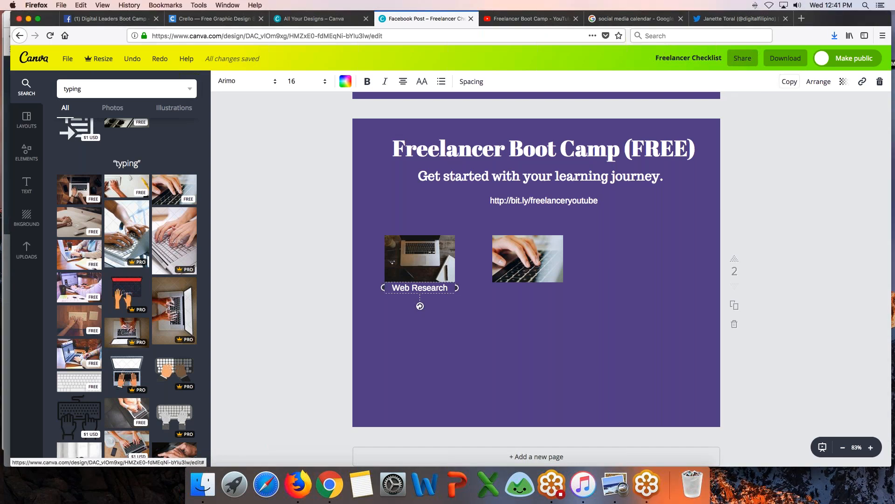
click(789, 82)
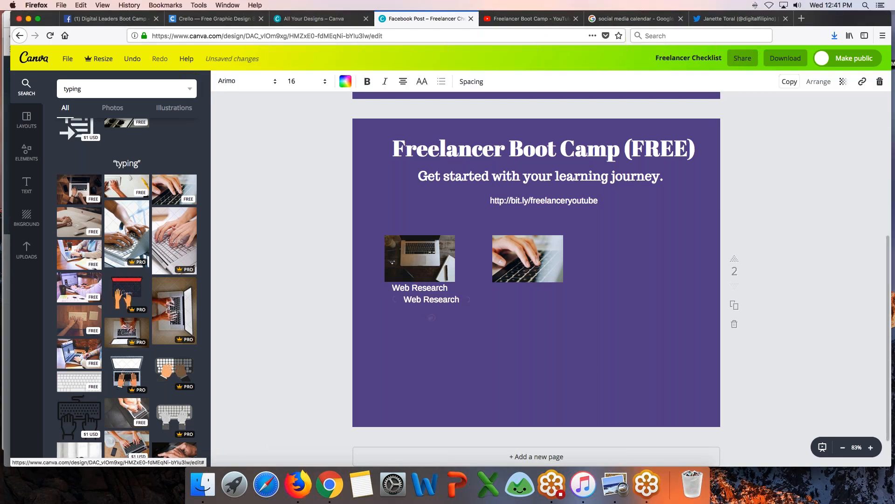
drag(455, 292, 552, 281)
double_click(545, 289)
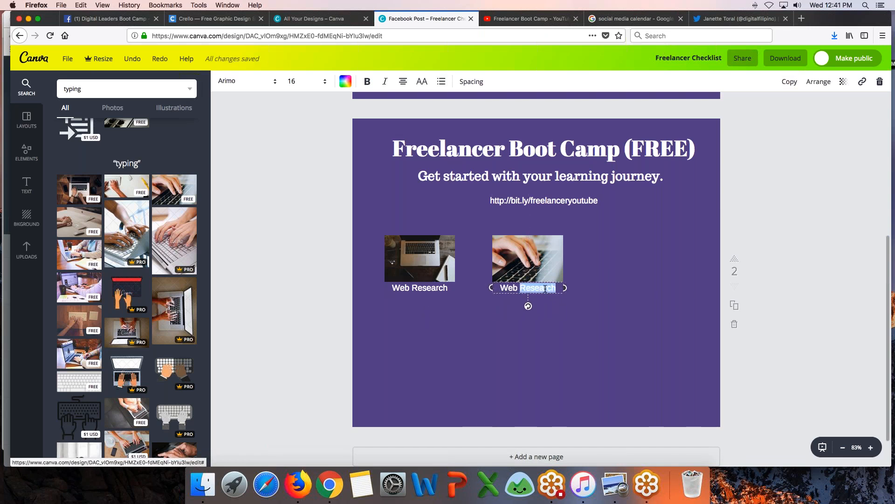
key(super+a)
text(Data Entry)
click(581, 343)
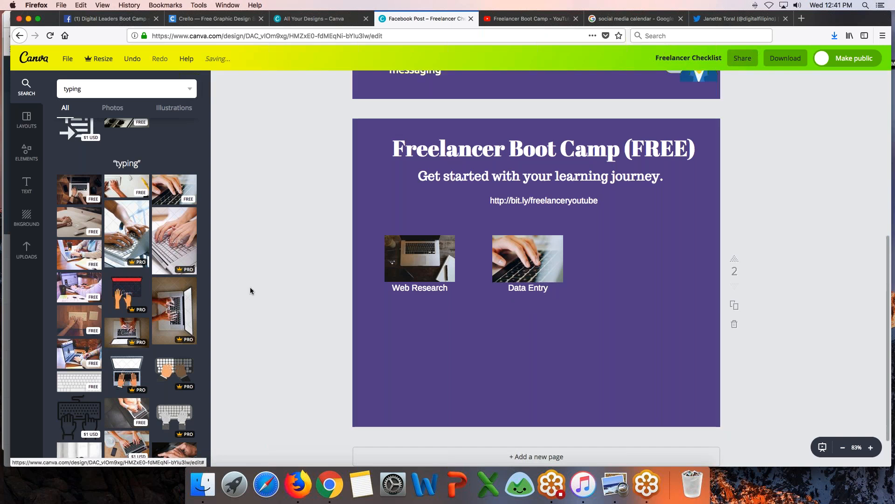
Search the image library for "headset" and browse the matching pictures
click(111, 88)
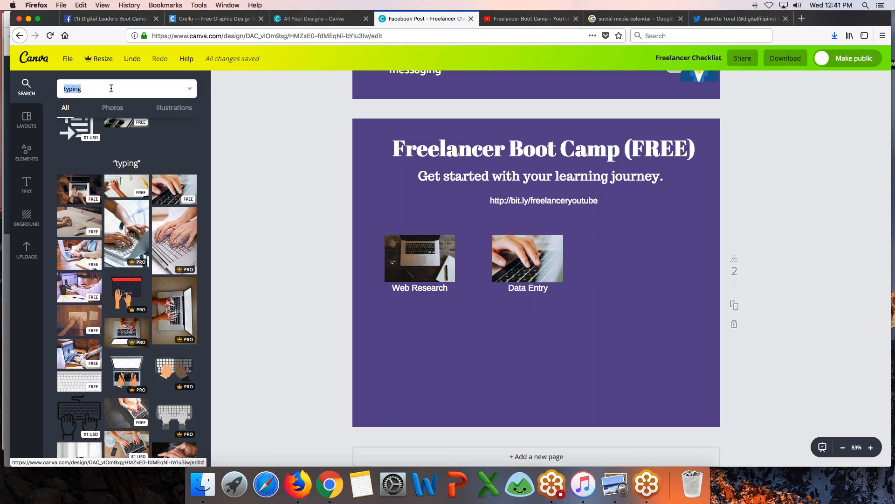
text(he)
key(Return)
scroll(104, 253, down, 5)
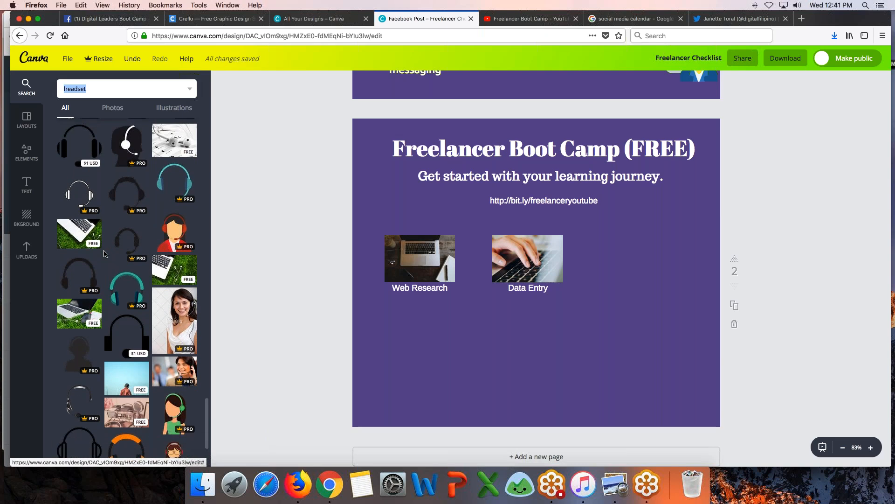
Look further through the headset pictures for a suitable free image
scroll(104, 253, down, 5)
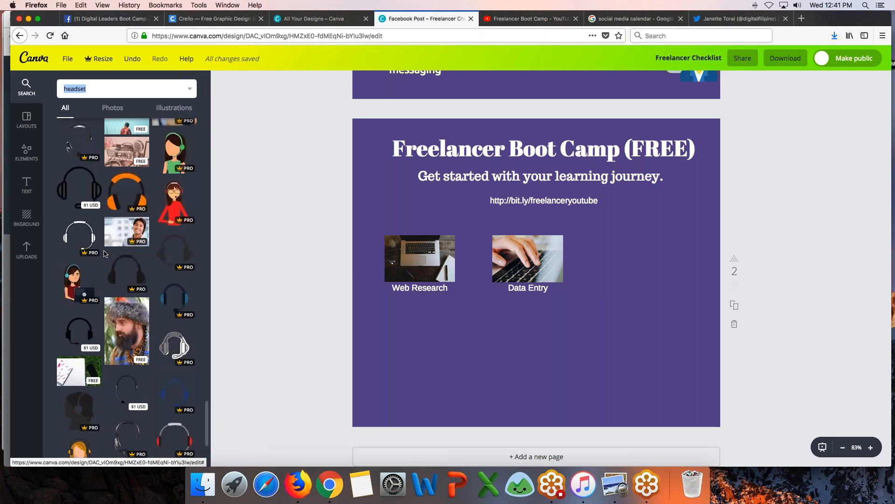
scroll(105, 253, down, 1)
scroll(104, 253, down, 6)
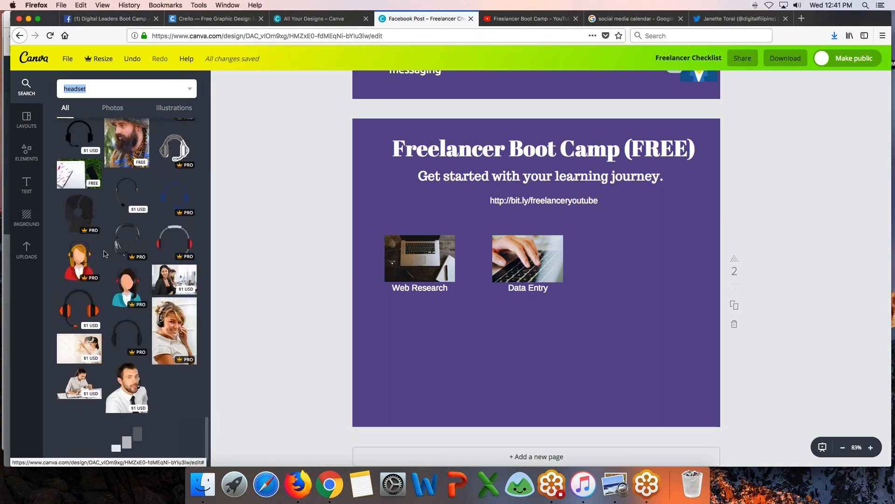
scroll(104, 254, down, 6)
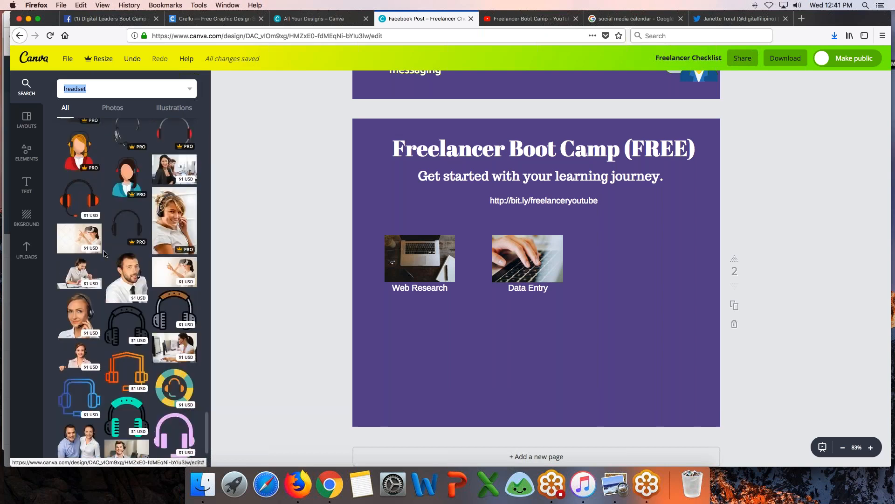
scroll(105, 254, down, 10)
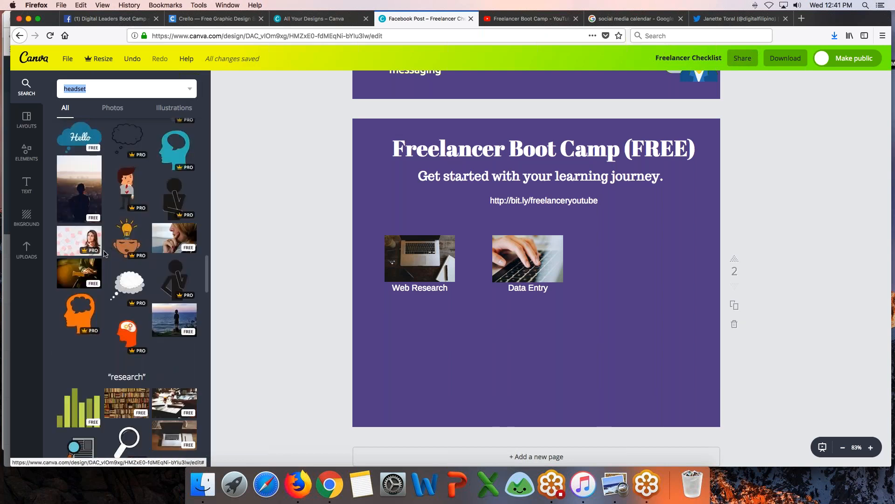
Search the image library for "calling" and narrow the search to "calling asian"
text(calling)
key(Return)
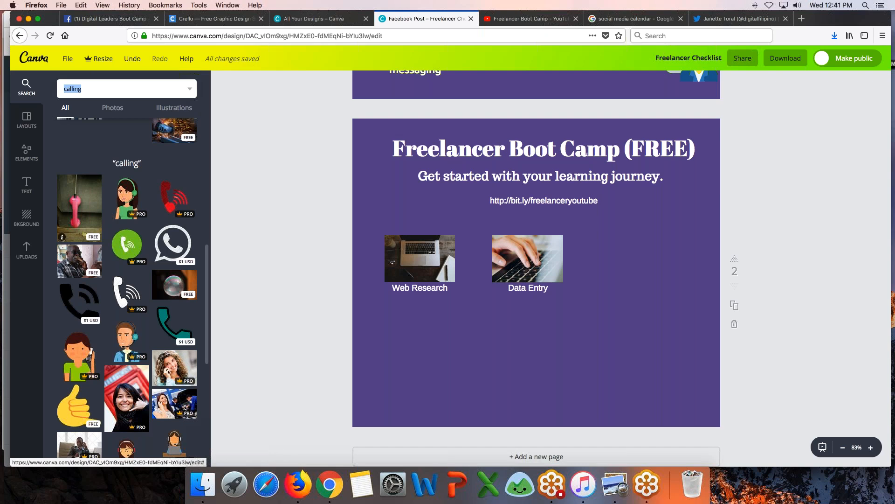
click(114, 92)
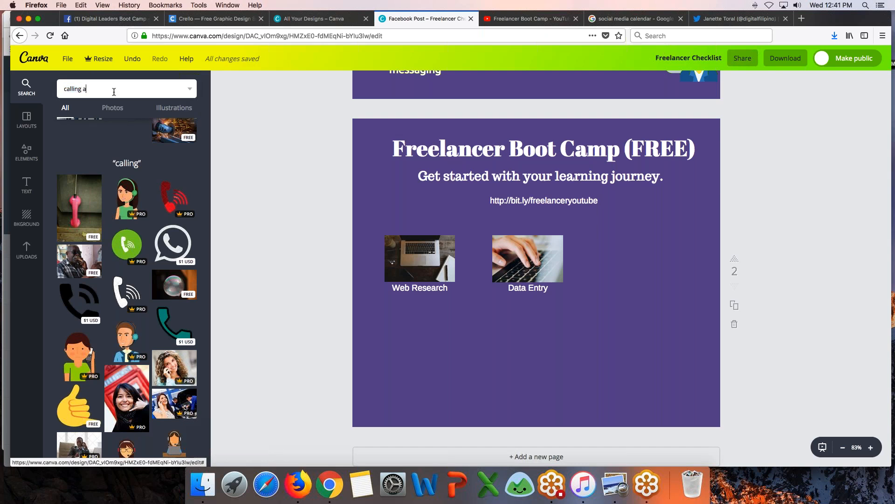
text(asian)
key(Return)
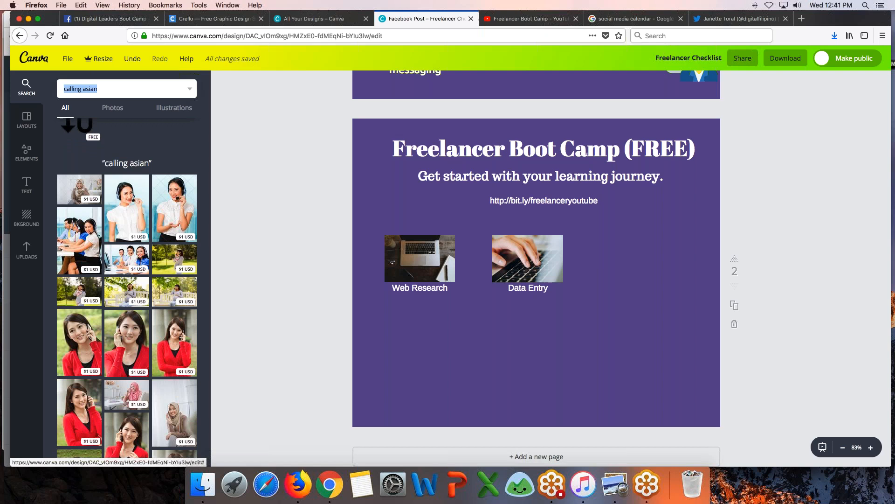
Search the image library for "call center" and look through the matching pictures for a free one
text(call center)
key(Return)
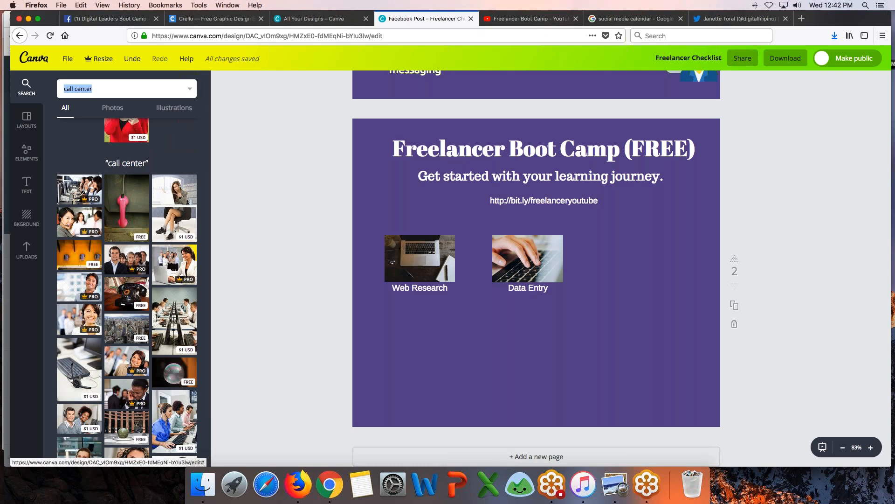
scroll(126, 284, down, 5)
scroll(126, 284, down, 5)
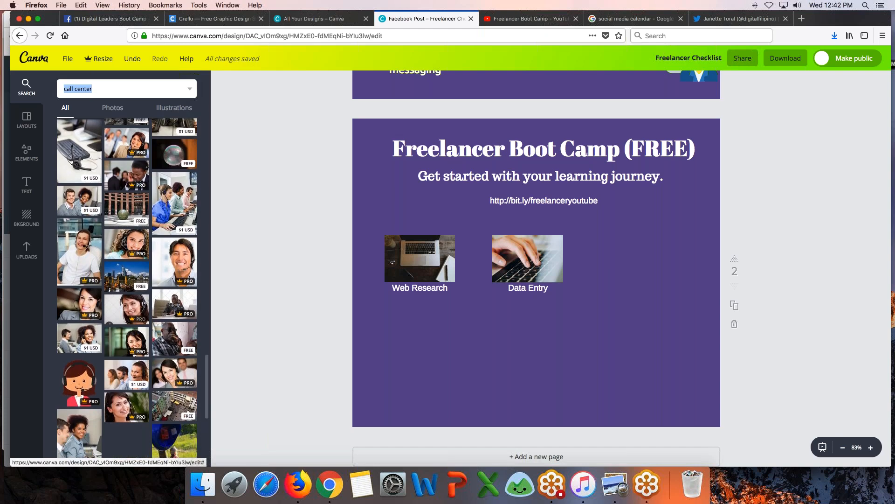
scroll(126, 299, down, 4)
scroll(126, 288, down, 2)
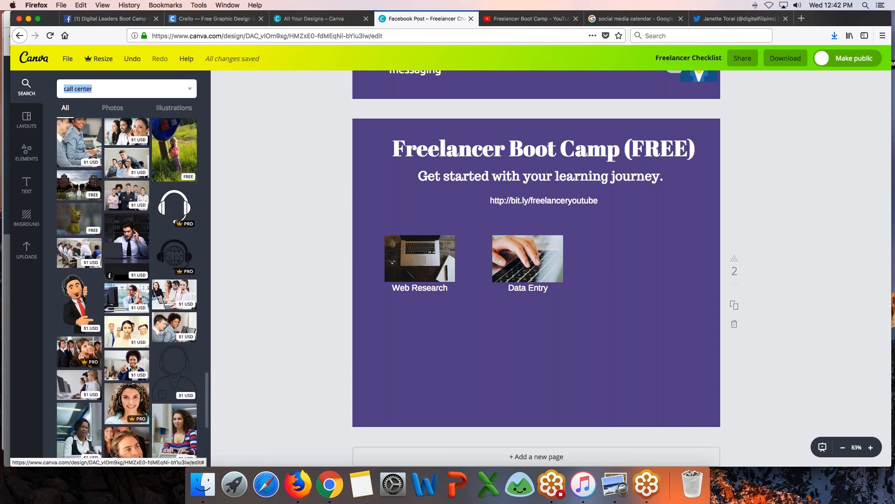
Load pixabay.com in the browser tab showing the Twitter profile and search the site for "asian headset"
click(737, 19)
click(465, 33)
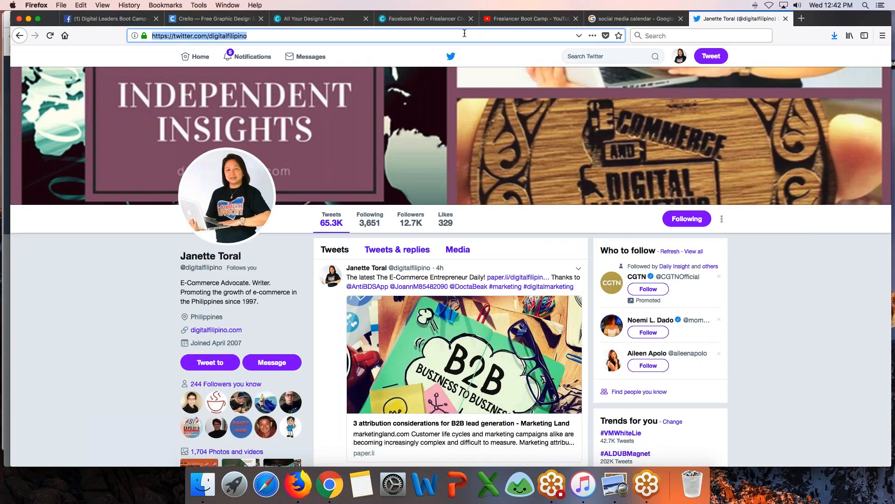
text(pixabay.com)
key(Return)
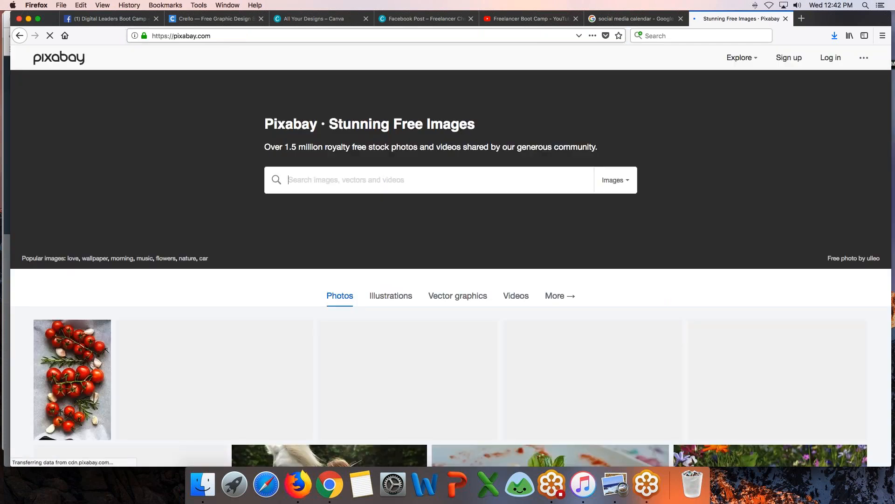
text(asian headset)
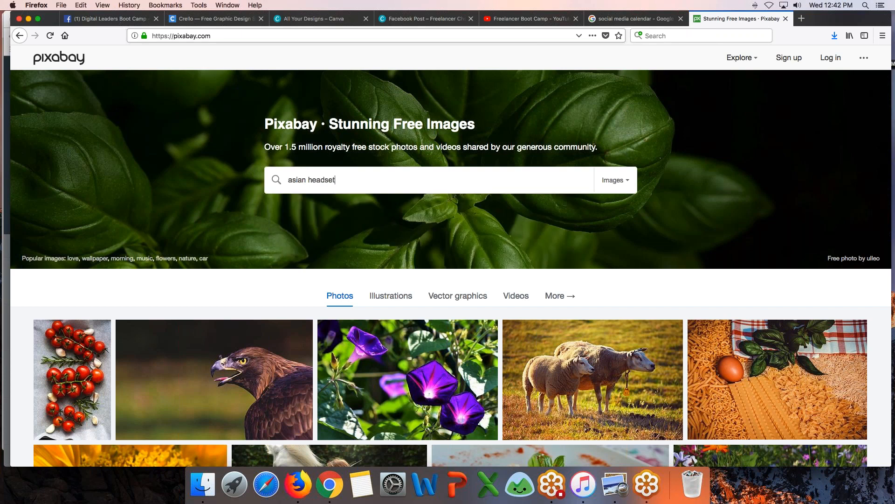
key(Return)
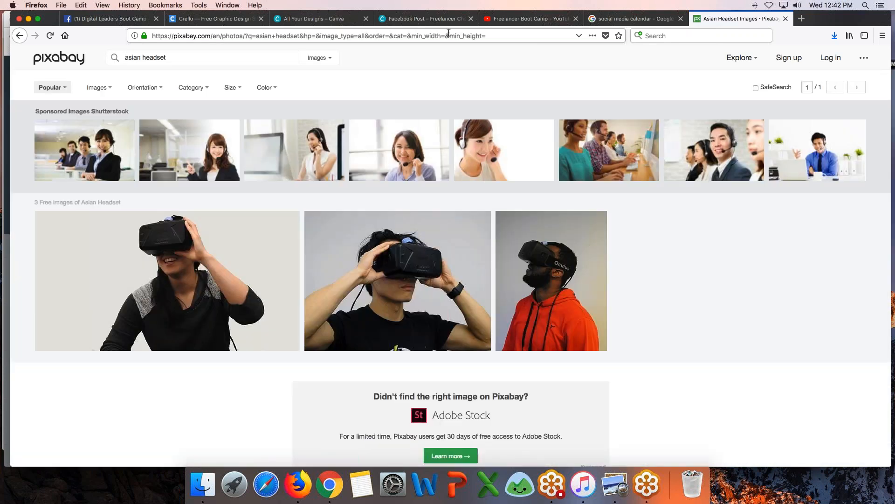
Change the Pixabay search to "asian phone" and look through the free images
drag(159, 56, 99, 53)
text(asia)
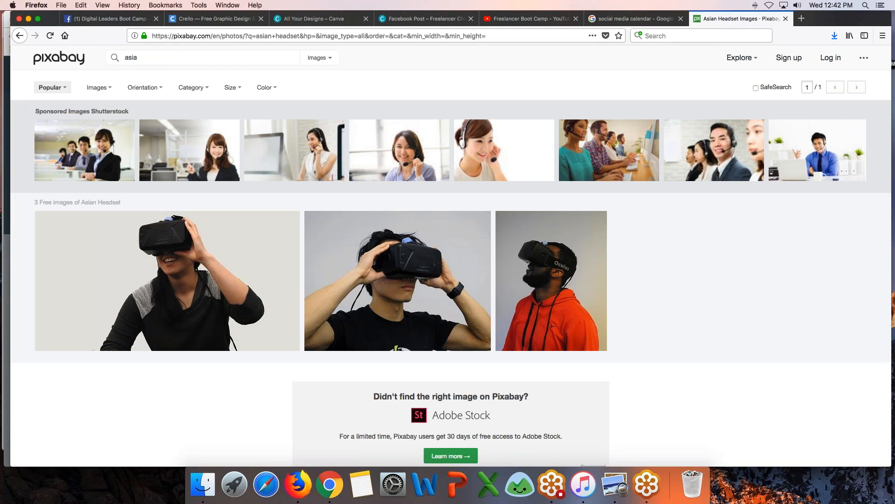
key(Return)
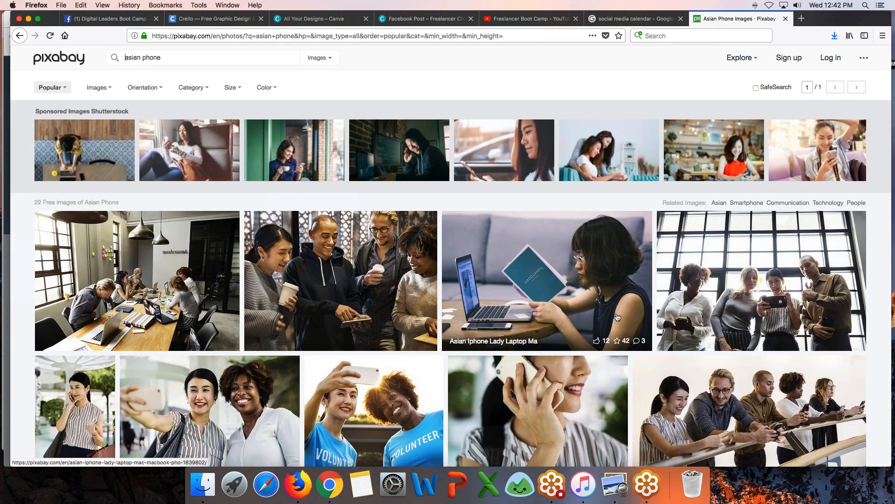
scroll(617, 317, down, 5)
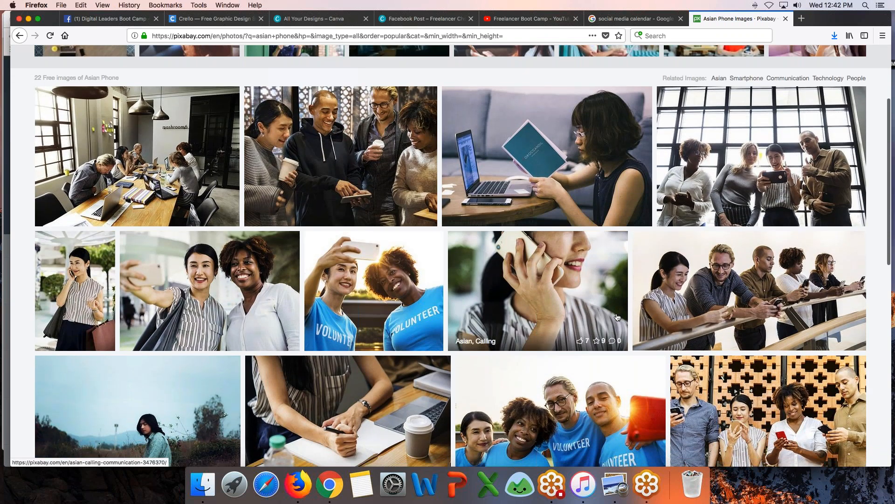
scroll(617, 318, down, 3)
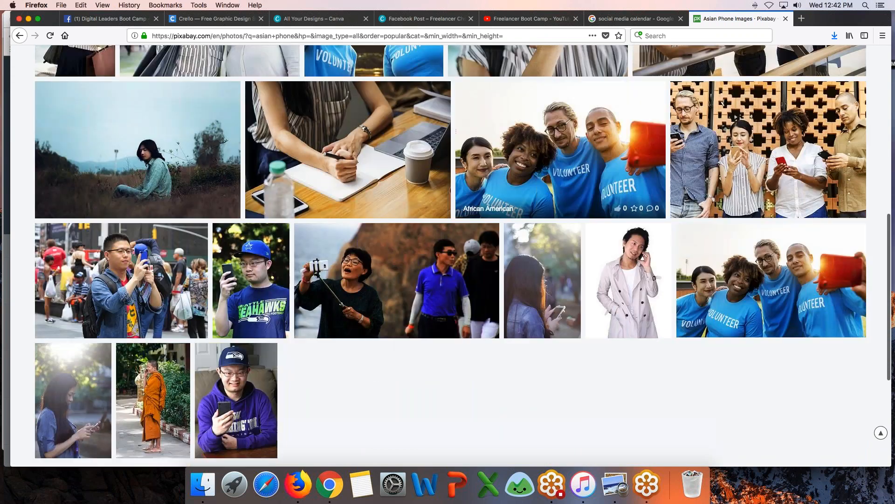
scroll(617, 317, up, 8)
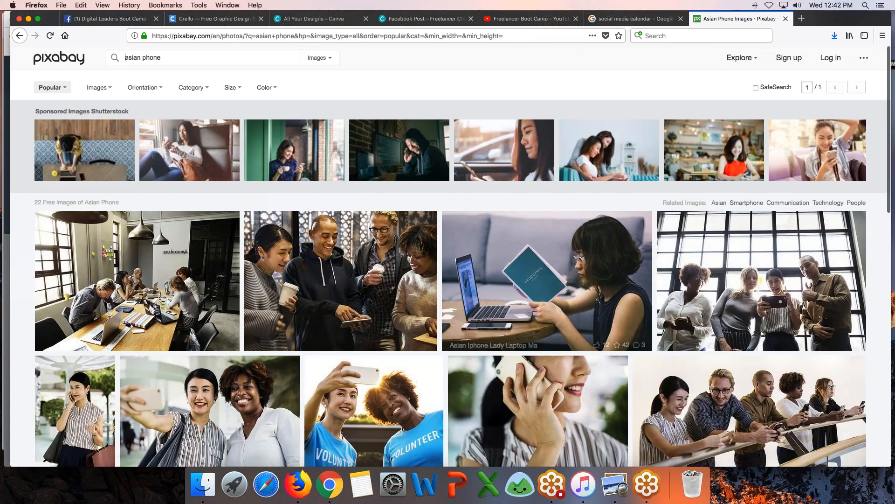
Change the Pixabay search to "asian calling"
double_click(209, 63)
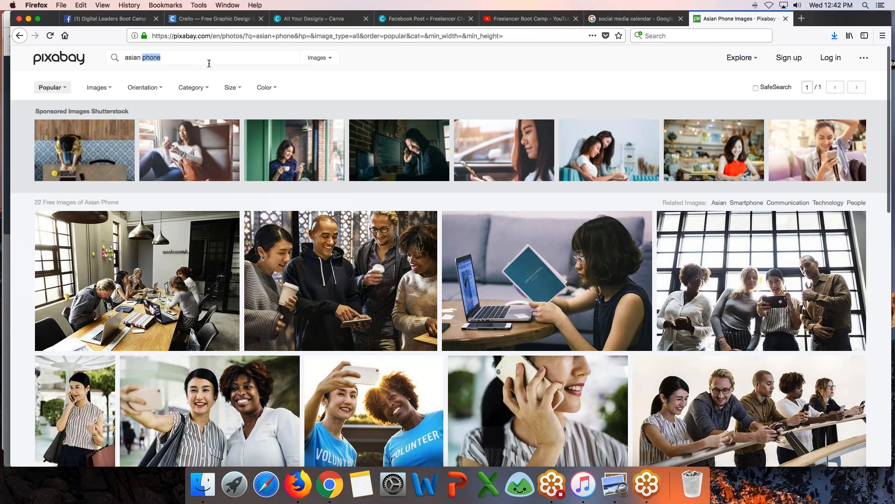
text(calling)
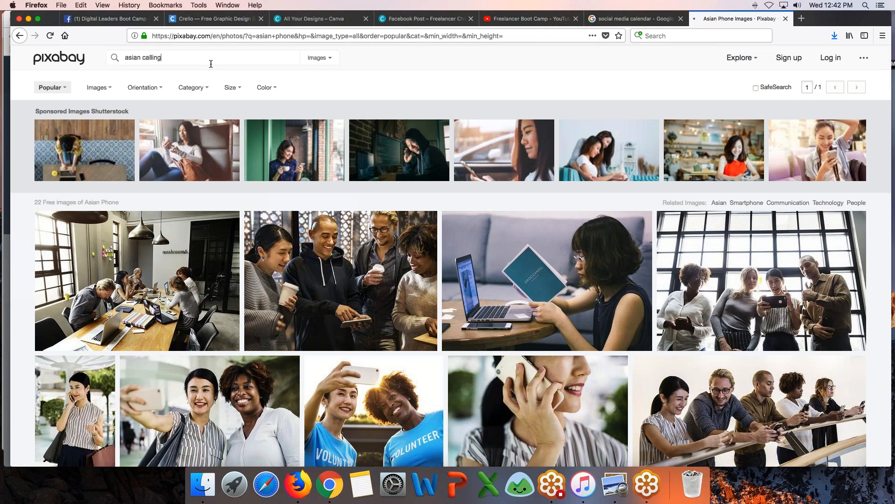
key(Return)
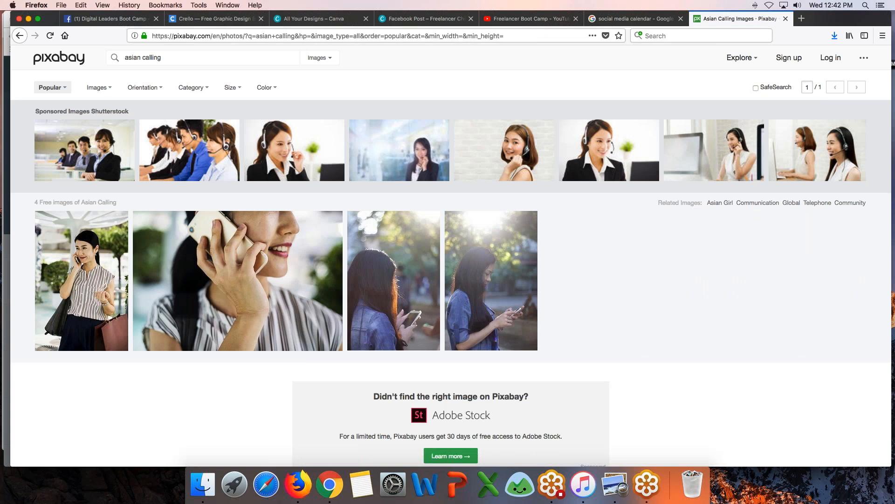
Change the Pixabay search to "asian chat" and look through all of the free images
drag(190, 59, 209, 60)
text(chat)
key(Return)
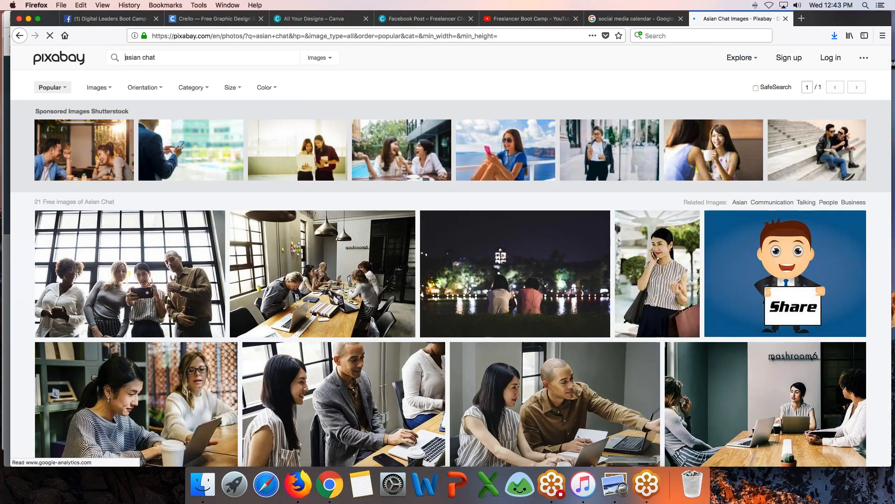
scroll(286, 317, down, 8)
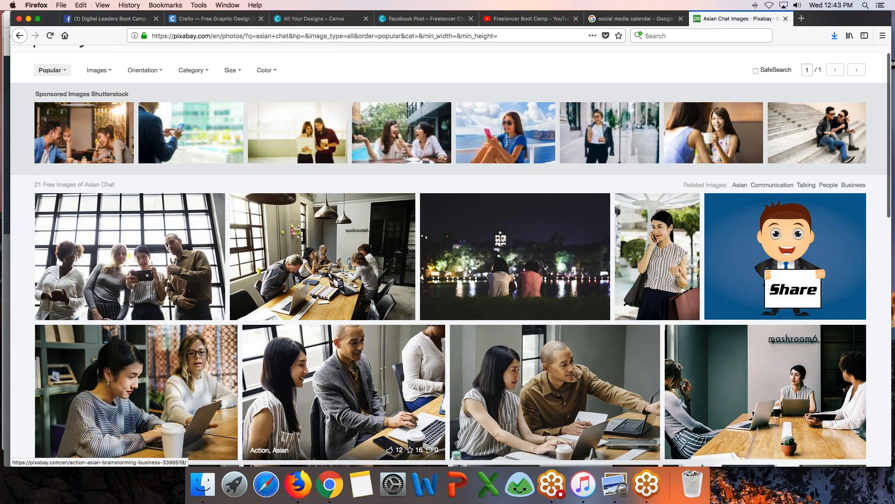
scroll(287, 327, down, 6)
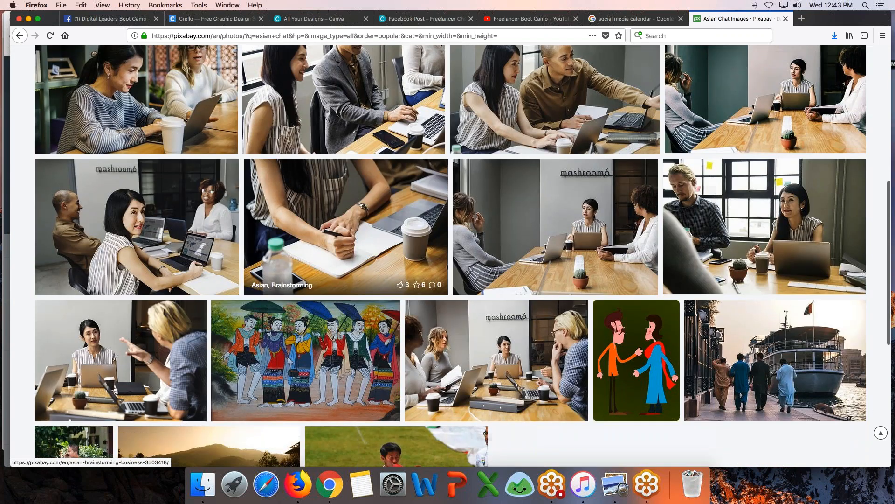
scroll(287, 326, down, 6)
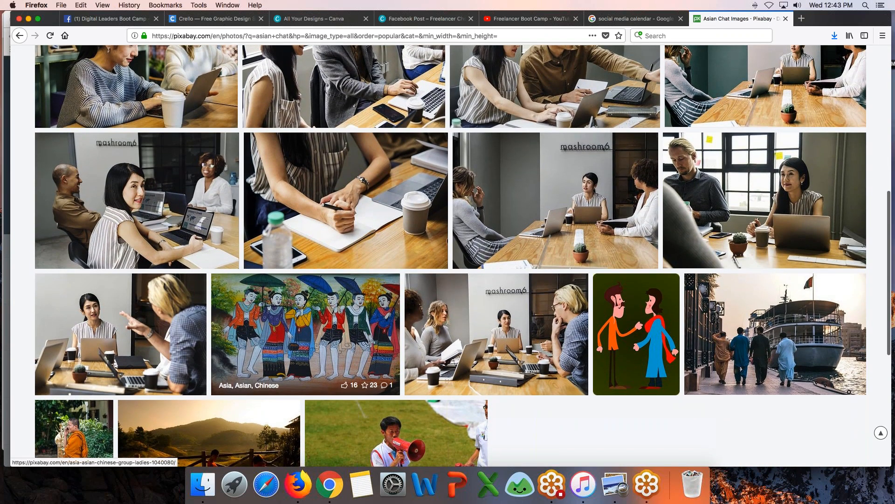
scroll(327, 336, up, 9)
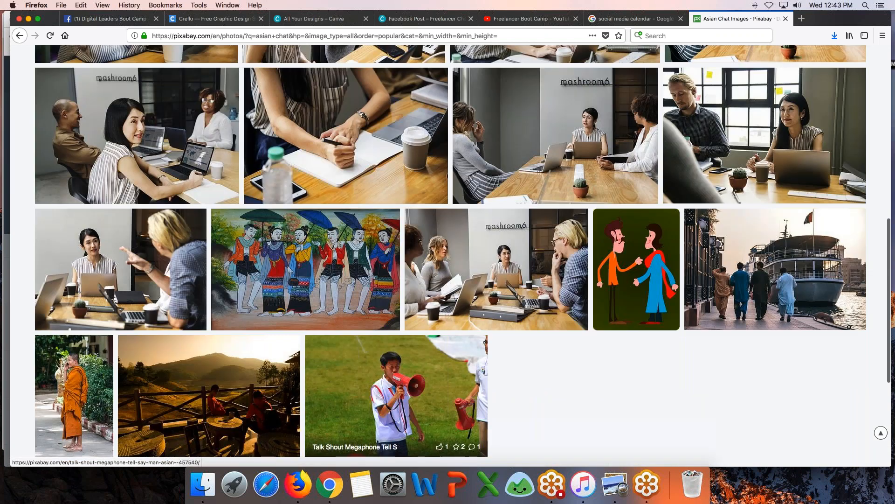
scroll(345, 373, up, 3)
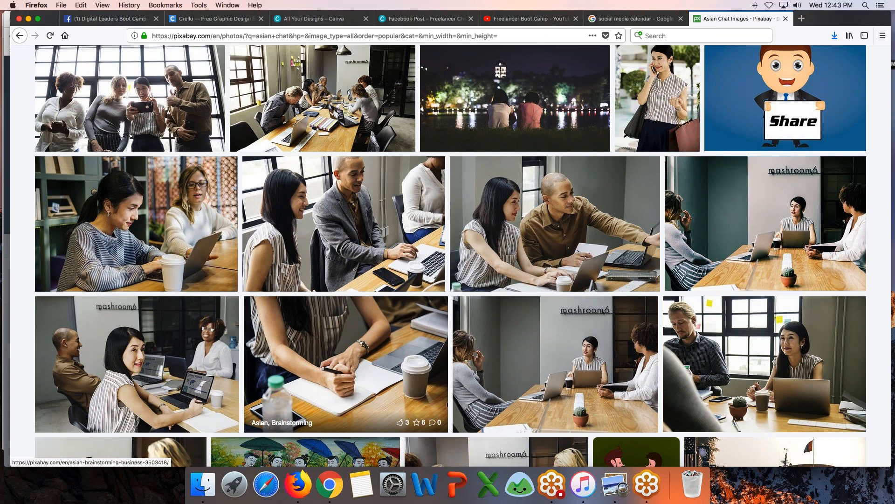
scroll(345, 373, up, 6)
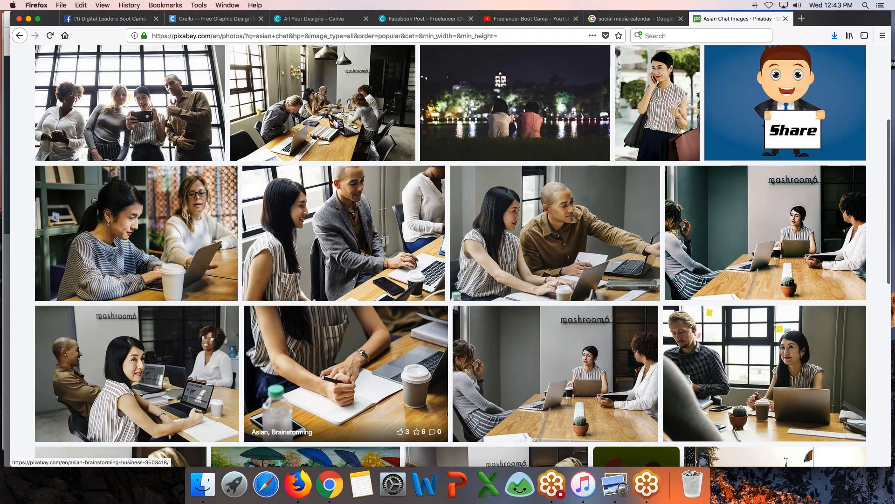
scroll(345, 373, up, 2)
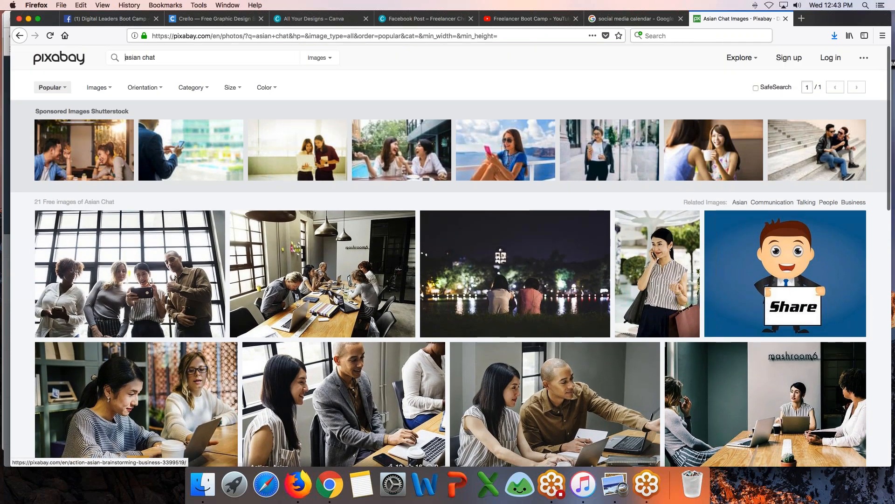
Search Pixabay for "calling headset" and open the free blue round headset illustration
drag(155, 57, 93, 55)
text(calling headset)
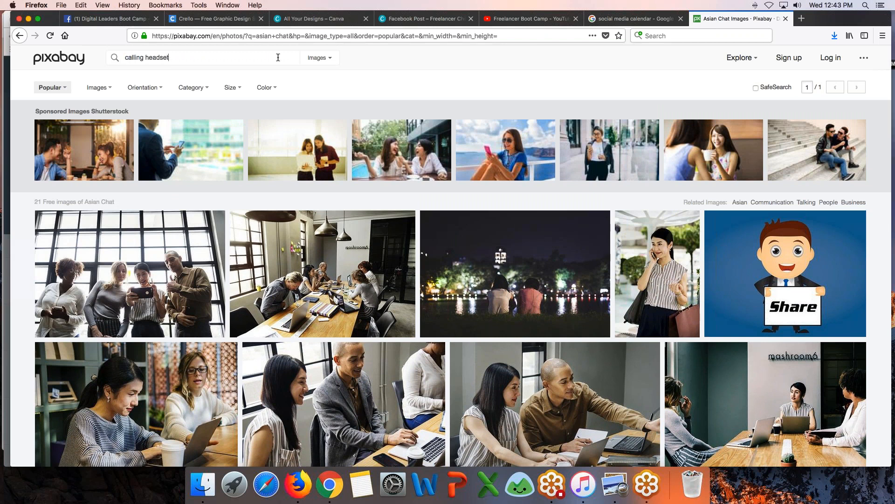
key(Return)
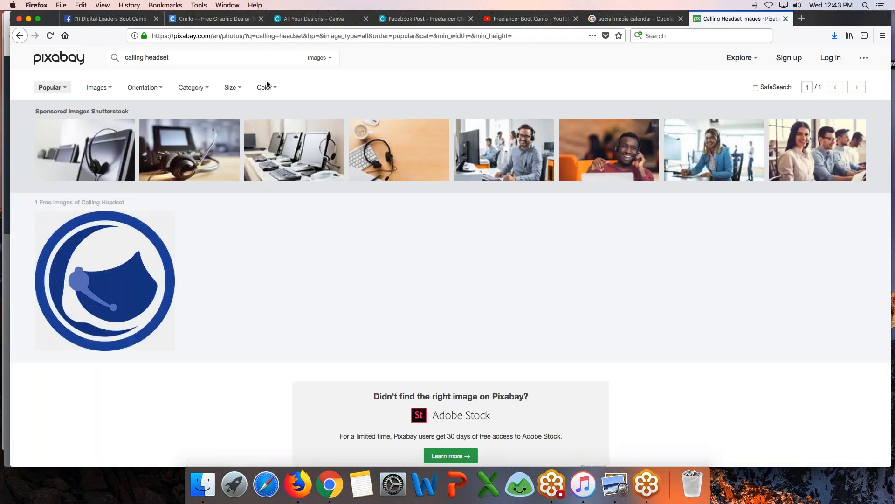
click(113, 318)
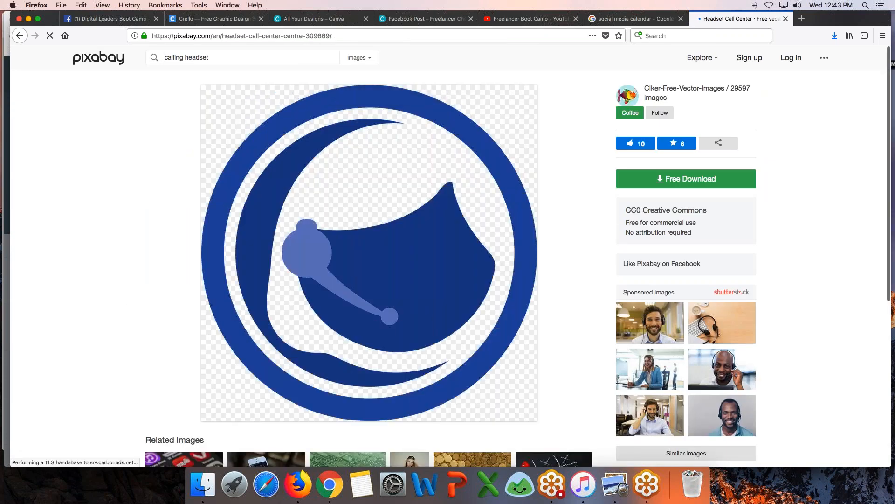
Download the round blue headset illustration as a 640×640 PNG and save the file
click(683, 243)
click(655, 267)
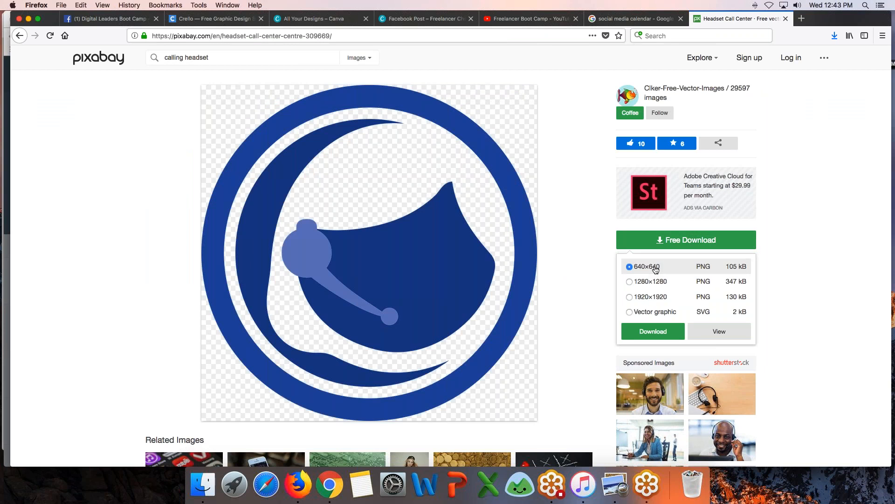
click(658, 331)
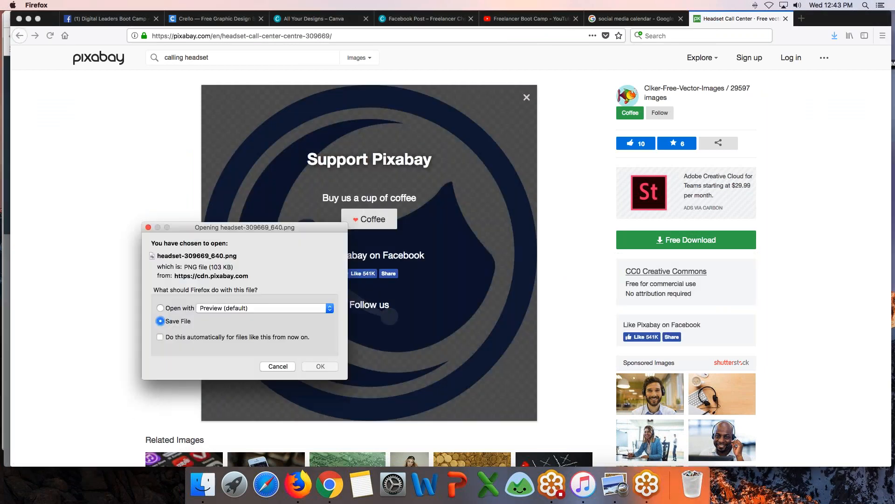
click(313, 367)
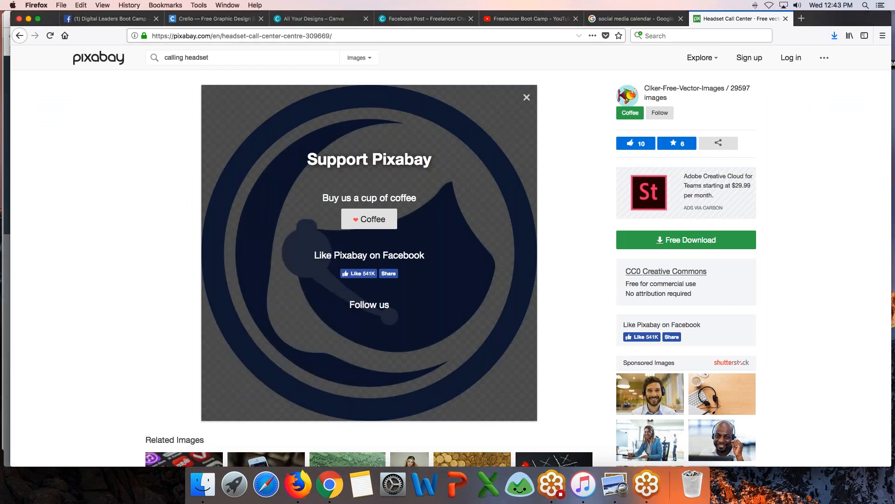
Switch back to the Freelancer Checklist design in Canva and look back through the earlier image search results
click(396, 20)
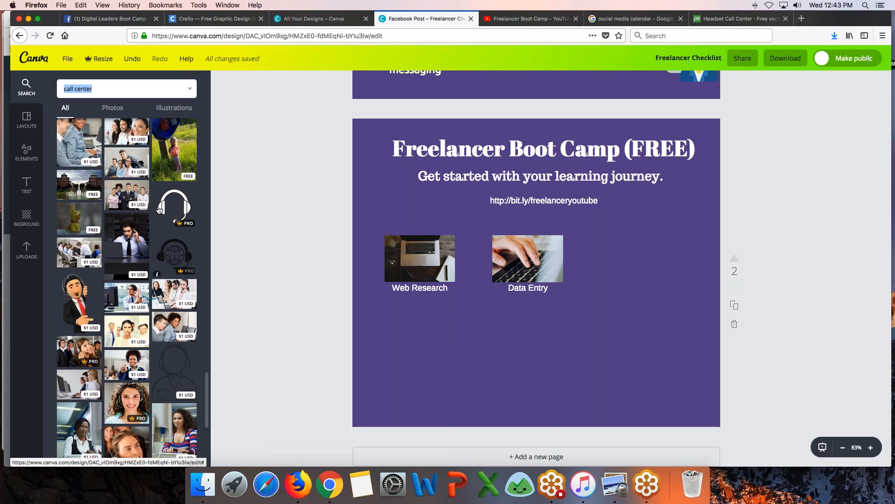
scroll(194, 244, up, 5)
scroll(127, 287, up, 3)
scroll(127, 288, up, 6)
scroll(126, 287, up, 4)
scroll(127, 287, up, 10)
scroll(173, 196, up, 1)
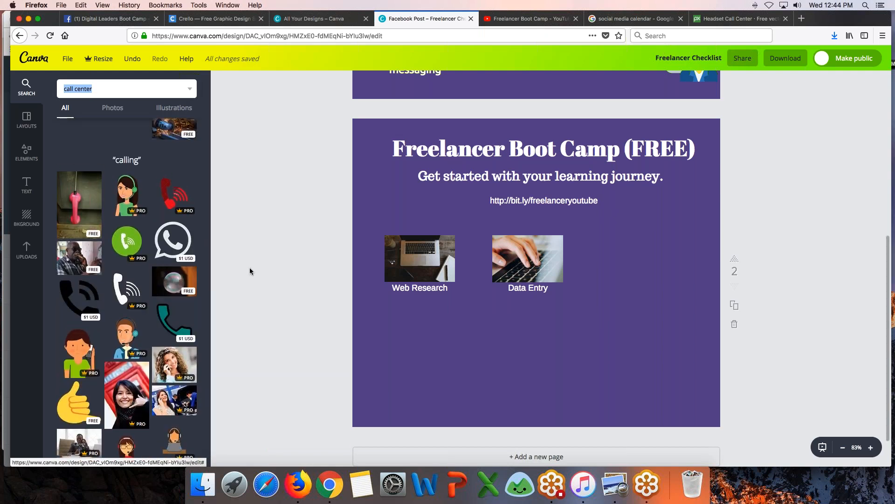
scroll(250, 267, up, 7)
scroll(492, 284, down, 7)
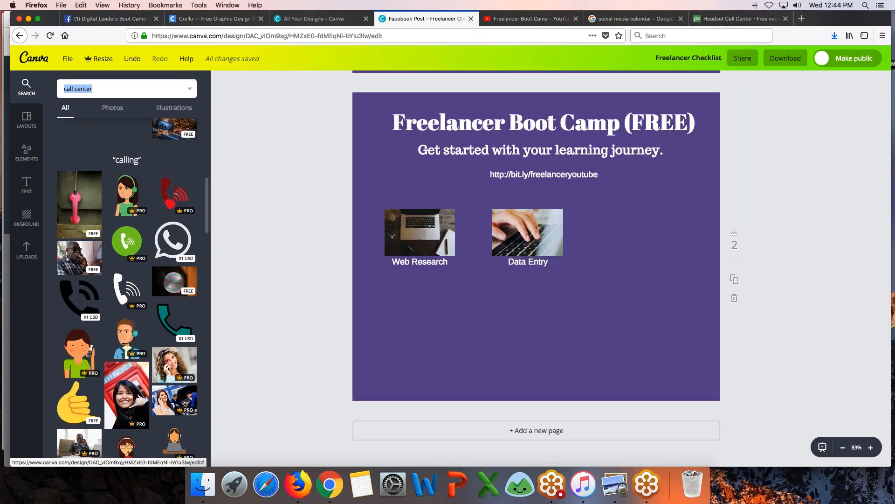
Try to upload headset-309669_640.png from the Downloads folder to the Canva uploads
click(26, 250)
click(138, 225)
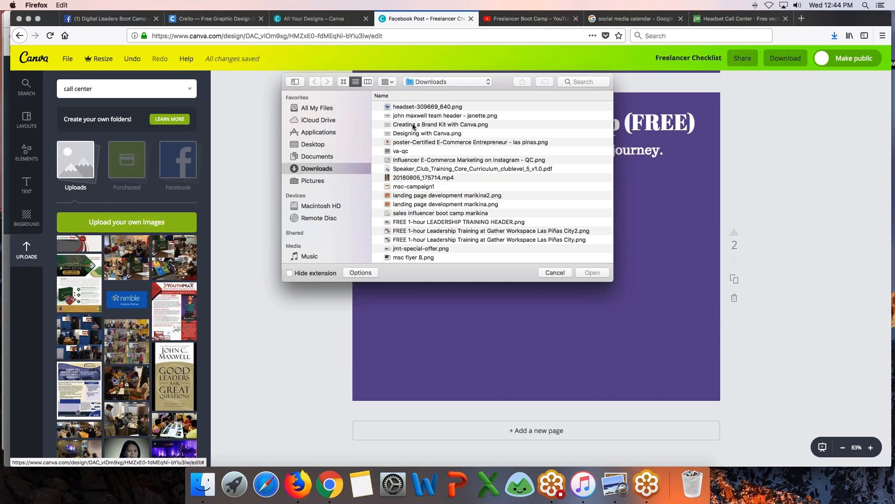
click(404, 107)
click(592, 273)
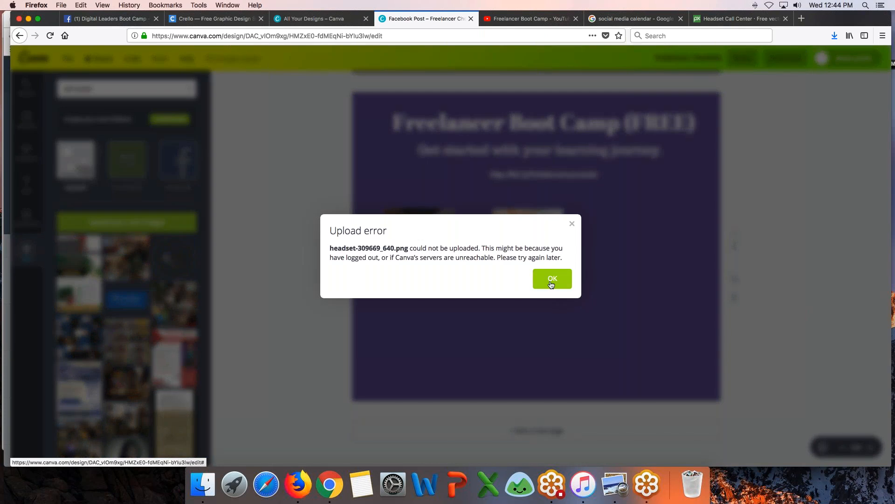
click(551, 284)
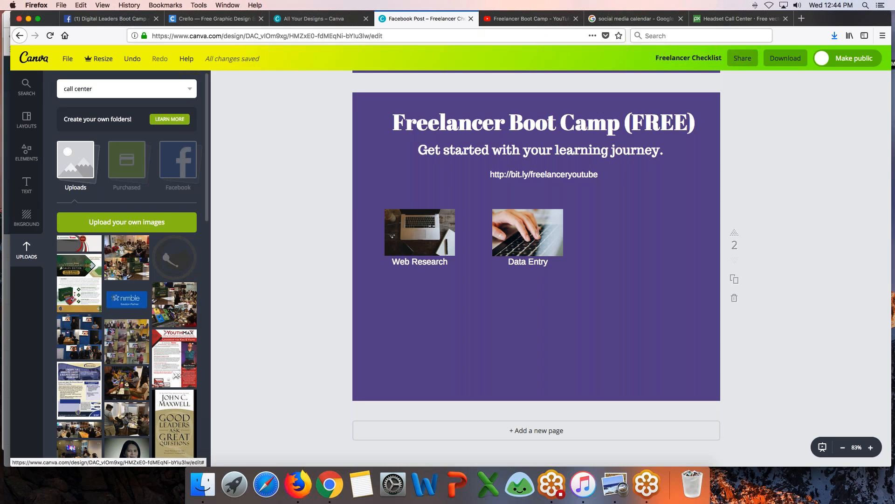
Repeat the upload of headset-309669_640.png from the Downloads folder
click(136, 227)
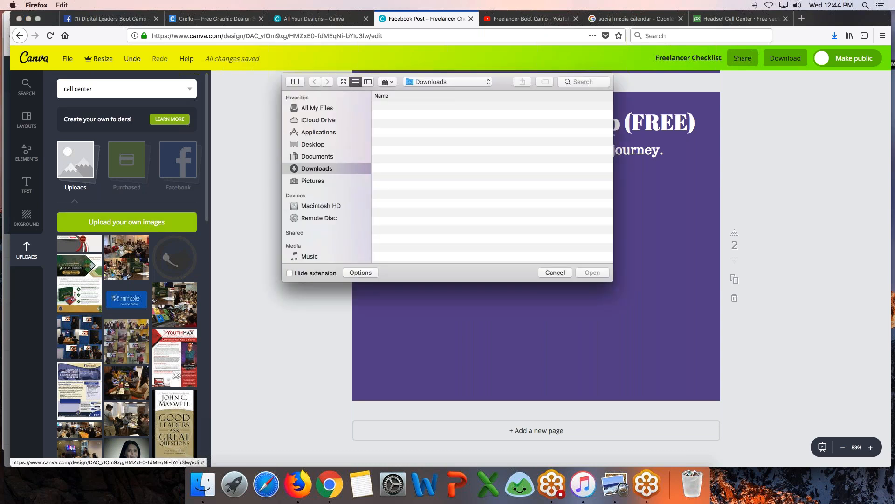
click(413, 107)
click(592, 272)
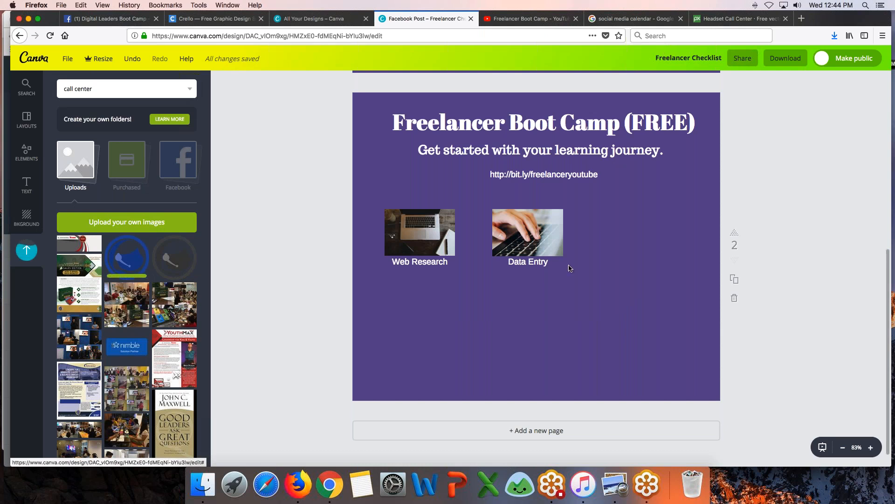
Add the uploaded blue headset image to page 2, shrink it and place it beside the Data Entry picture
click(126, 256)
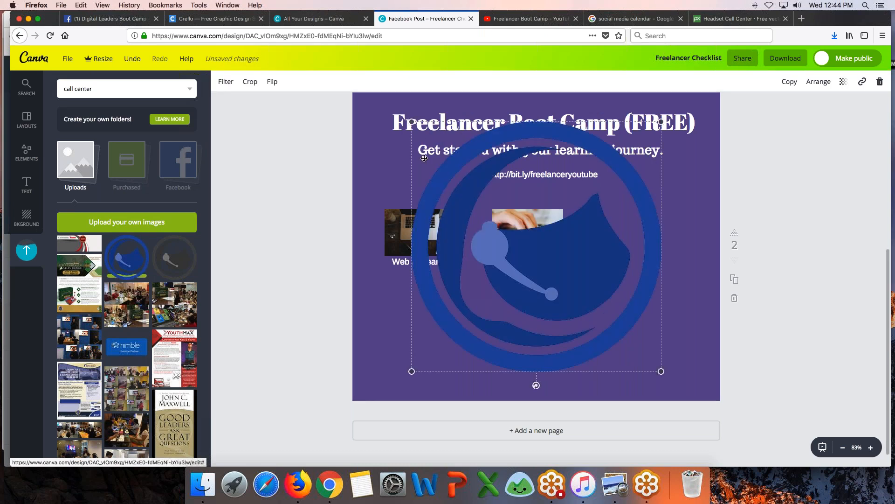
drag(409, 125, 624, 310)
drag(628, 342, 635, 231)
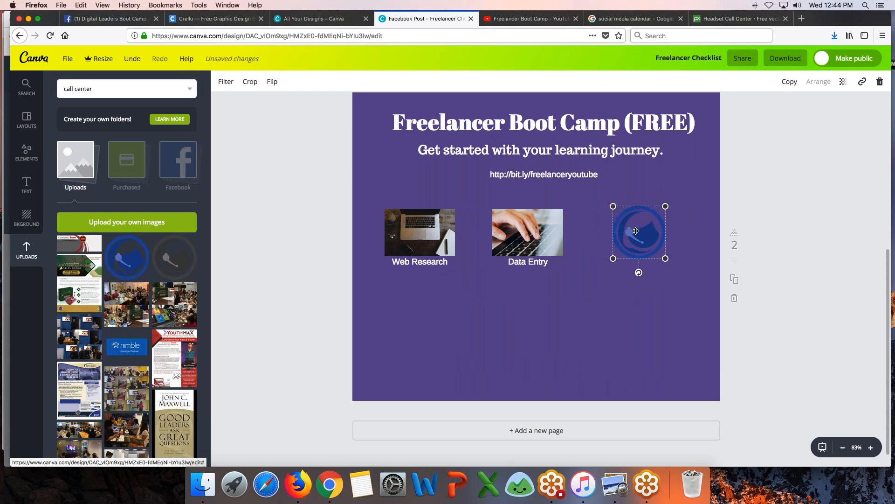
Shift the Data Entry picture and its caption slightly farther from the Web Research picture
click(550, 310)
drag(633, 239, 631, 242)
drag(553, 241, 541, 262)
Delete the blue headset image from page 2 and move its uploaded copy to the trash
click(637, 240)
key(Delete)
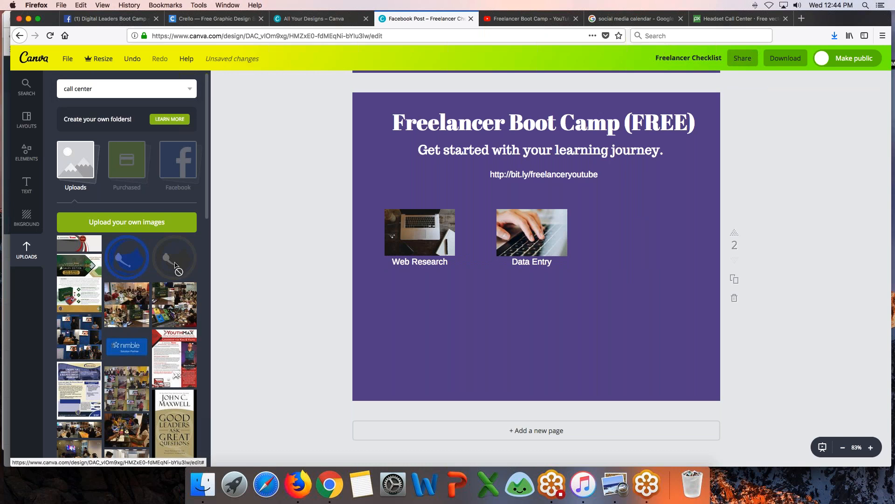
click(110, 277)
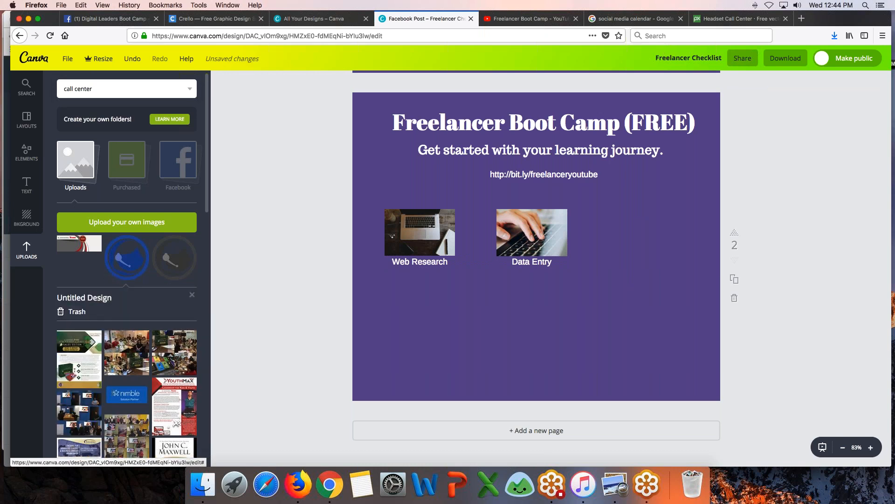
click(75, 311)
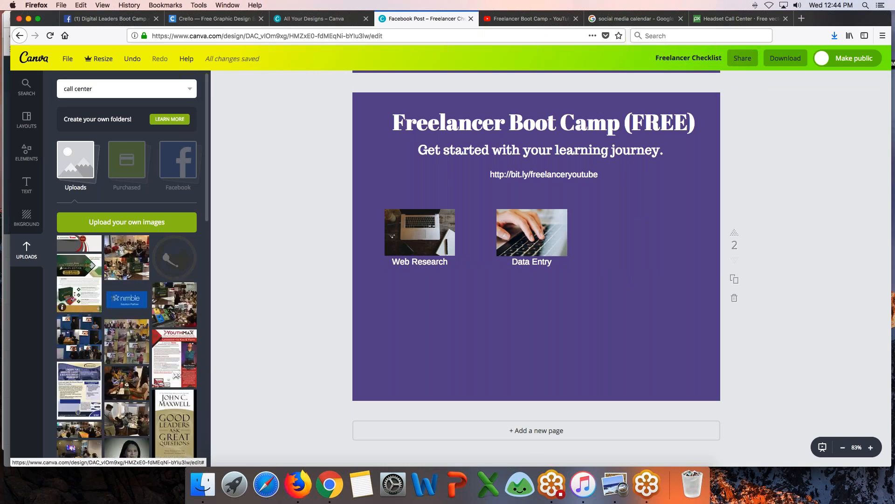
Search the Canva image library for "headset"
click(102, 89)
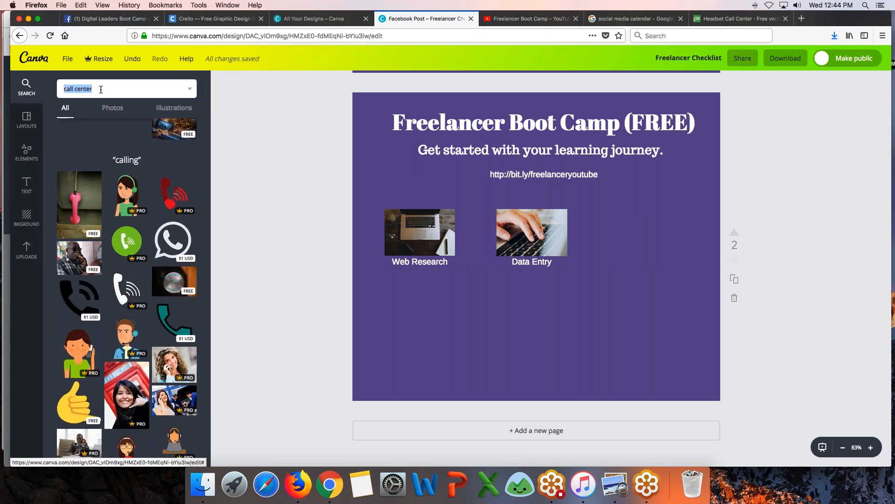
text(gea)
key(BackSpace)
key(BackSpace)
key(BackSpace)
text(h)
key(Return)
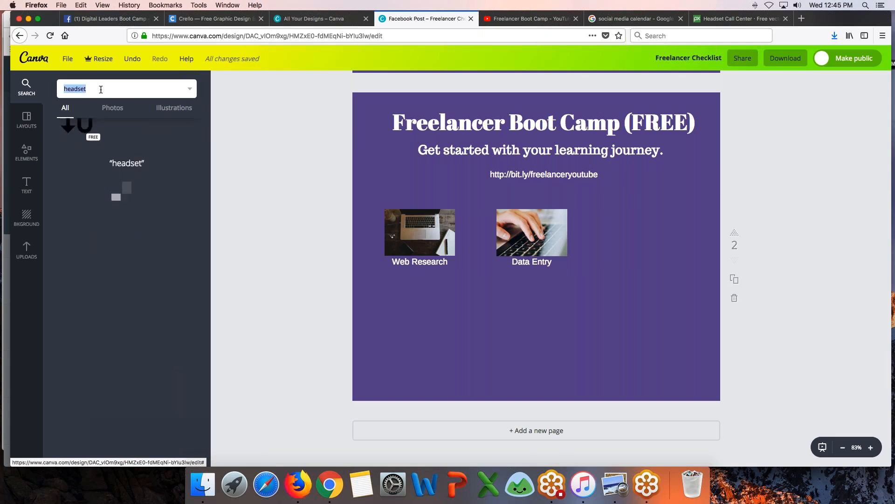
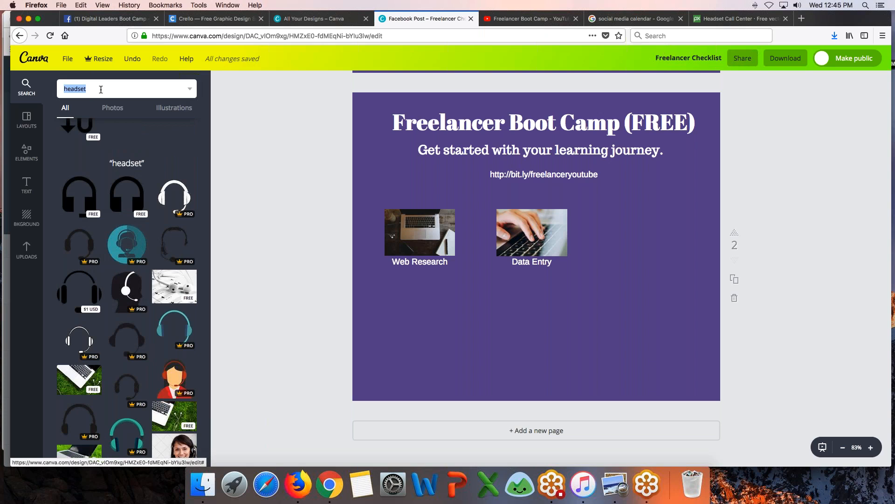
Look through all of the headset results and the photo-only results for a suitable free picture
scroll(126, 280, down, 4)
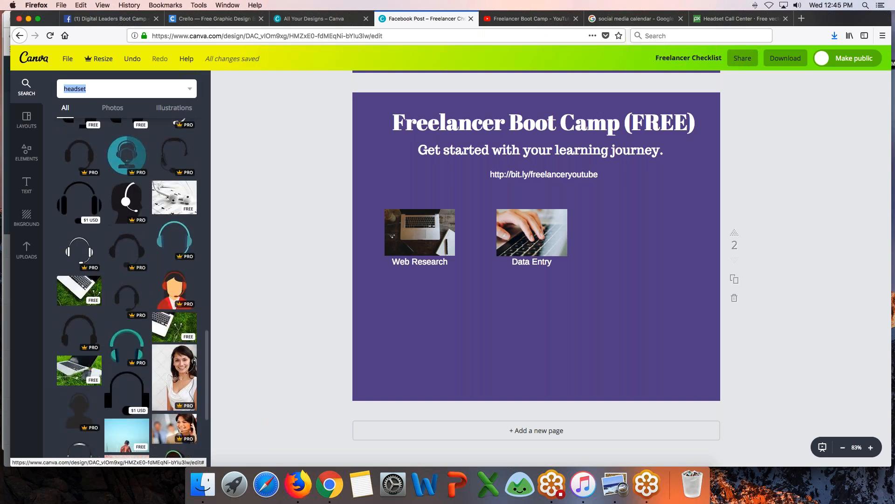
scroll(121, 166, down, 1)
scroll(132, 287, down, 5)
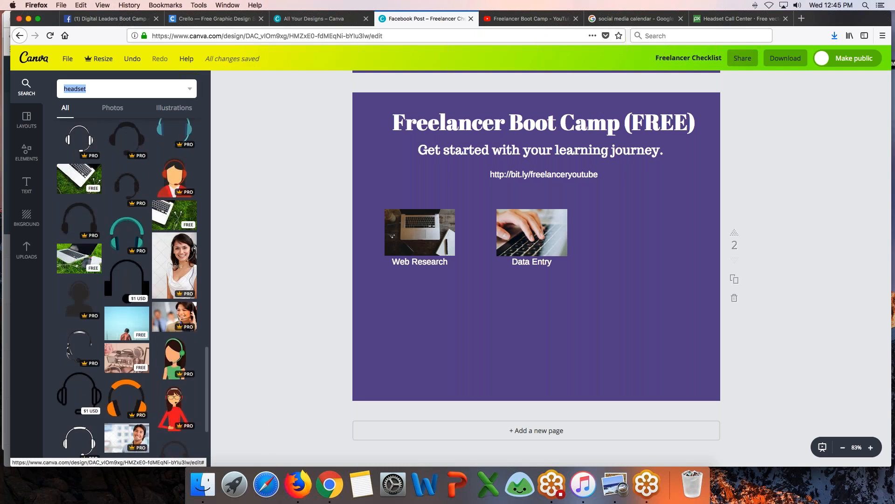
scroll(127, 261, down, 7)
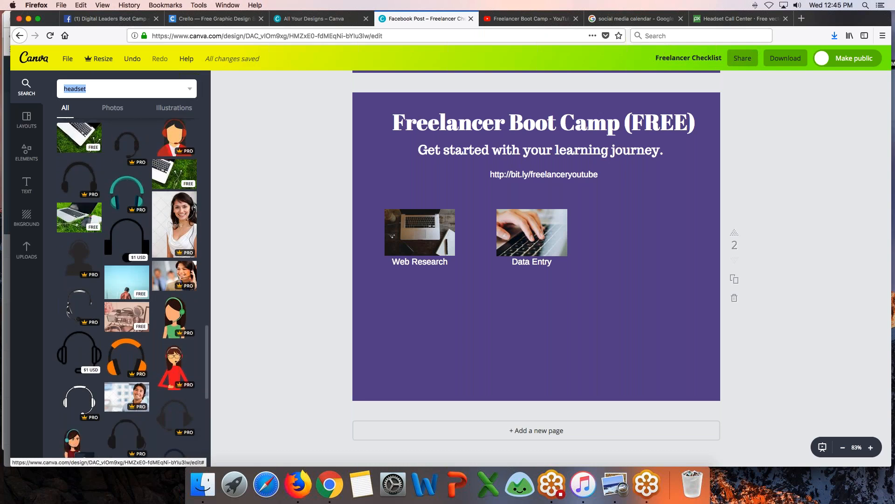
scroll(127, 280, down, 2)
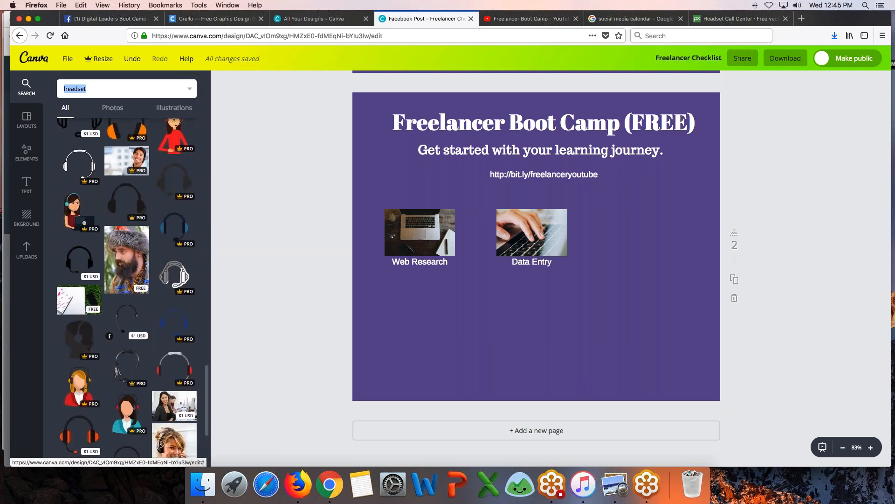
scroll(127, 280, down, 8)
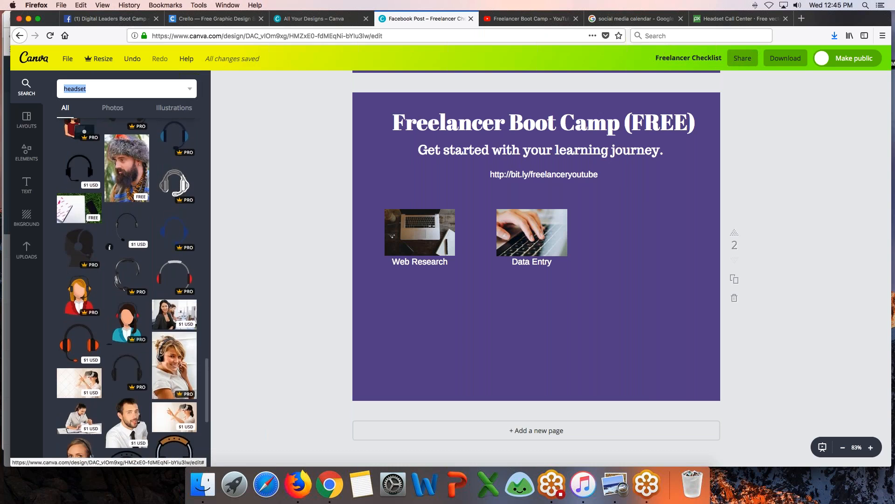
scroll(127, 280, down, 3)
scroll(126, 280, down, 10)
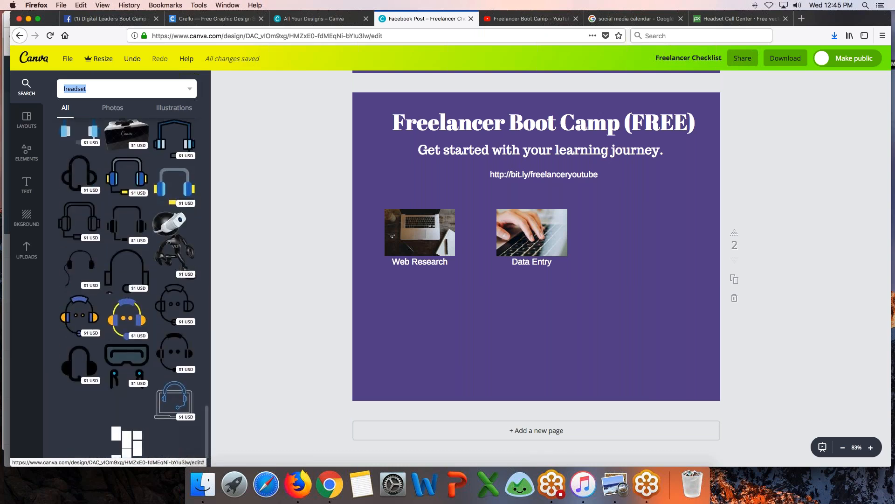
scroll(127, 280, down, 5)
scroll(127, 279, down, 5)
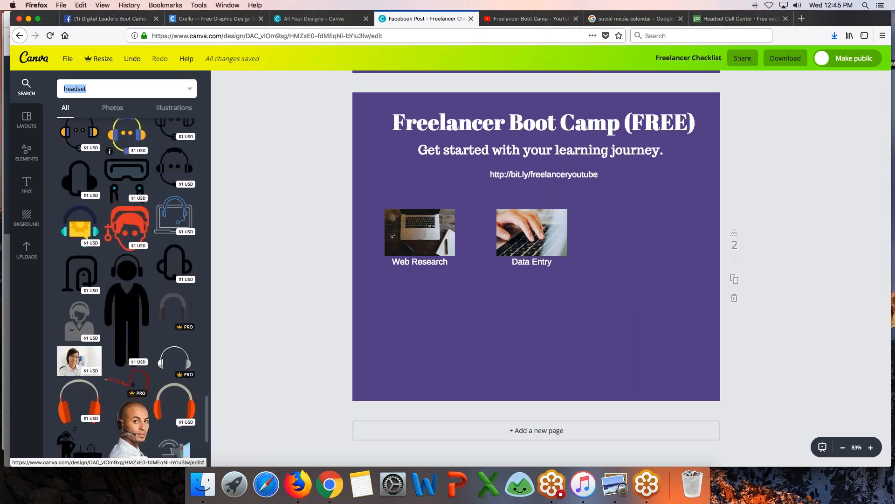
scroll(127, 280, down, 7)
scroll(127, 280, up, 15)
scroll(116, 120, up, 10)
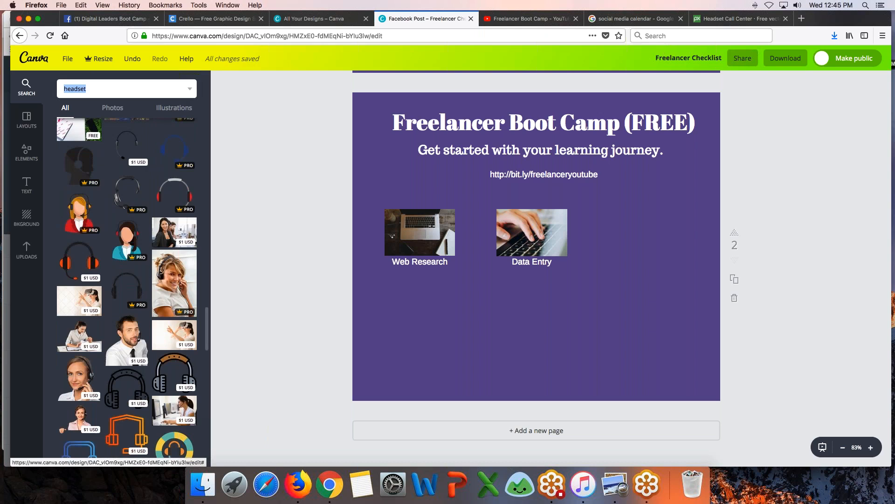
click(113, 109)
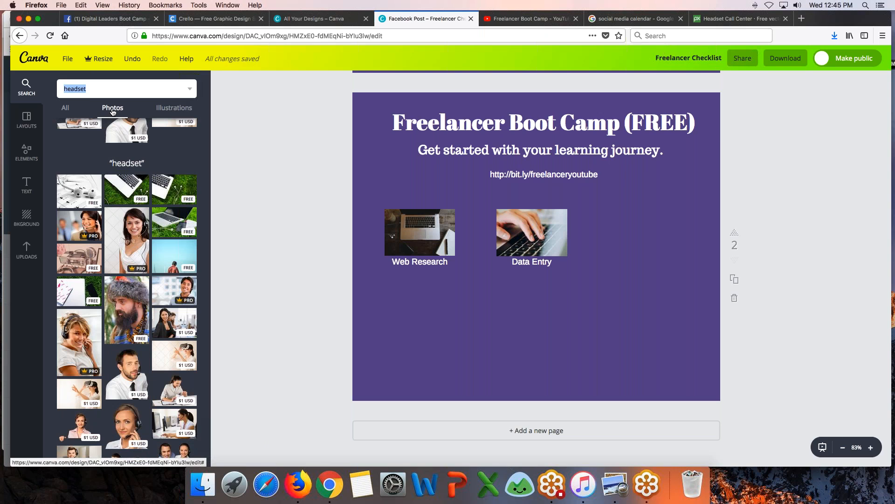
Limit the results to illustrations, add the free black headset icon and place it small beside the Data Entry picture
click(173, 112)
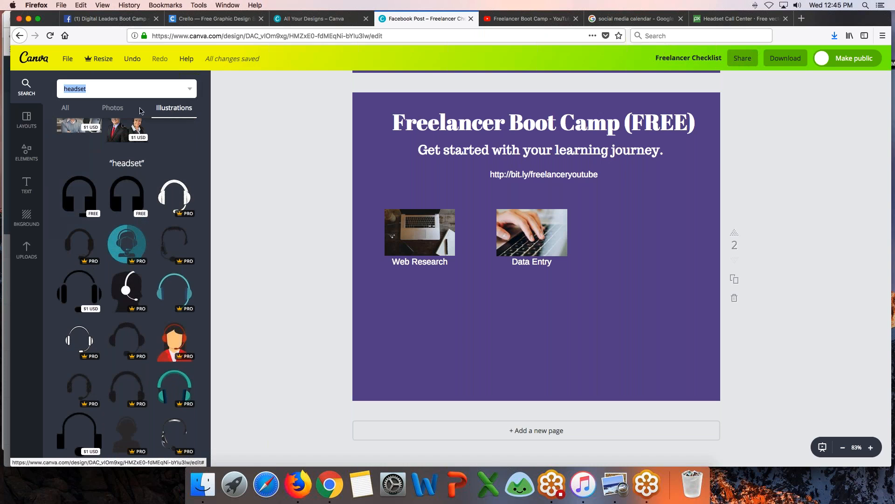
click(79, 195)
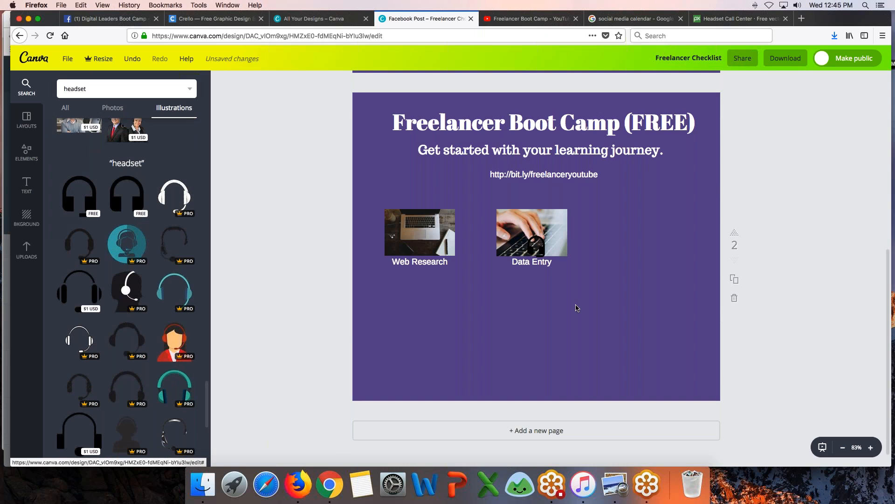
drag(536, 241, 677, 266)
Recolor the headset icon white and align it in the row with the Data Entry picture
click(222, 81)
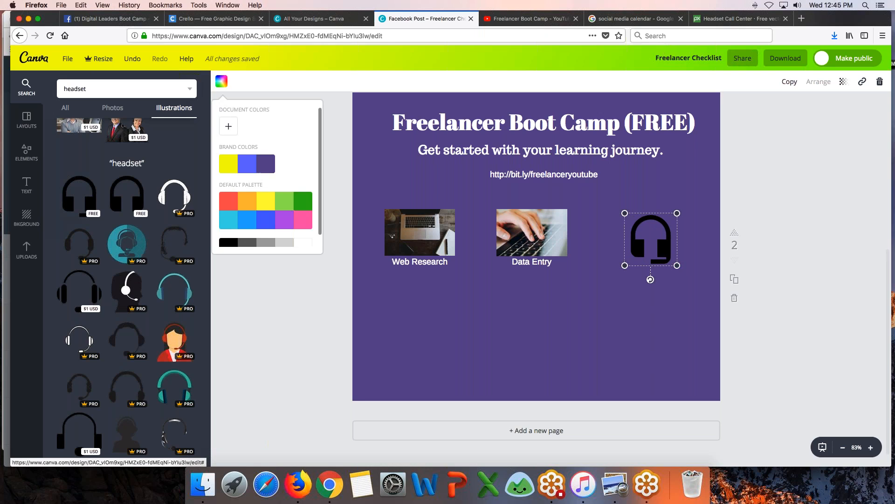
click(304, 242)
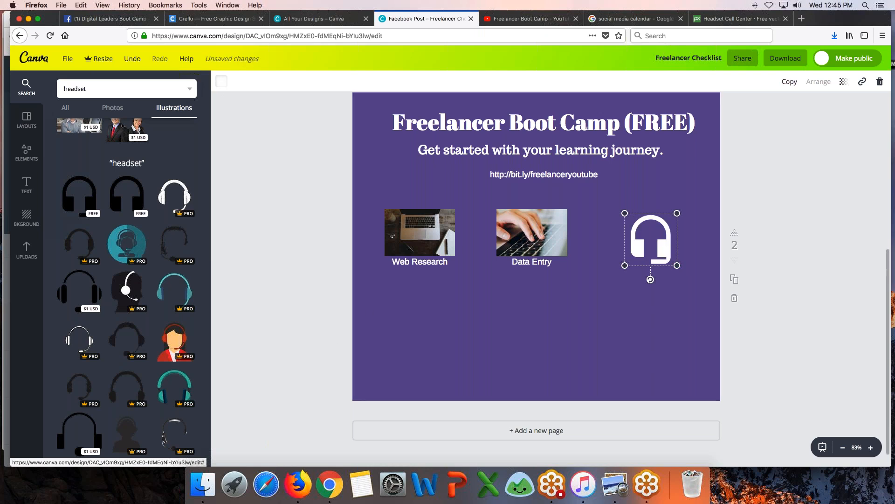
drag(672, 240, 653, 232)
click(628, 274)
click(630, 245)
click(600, 305)
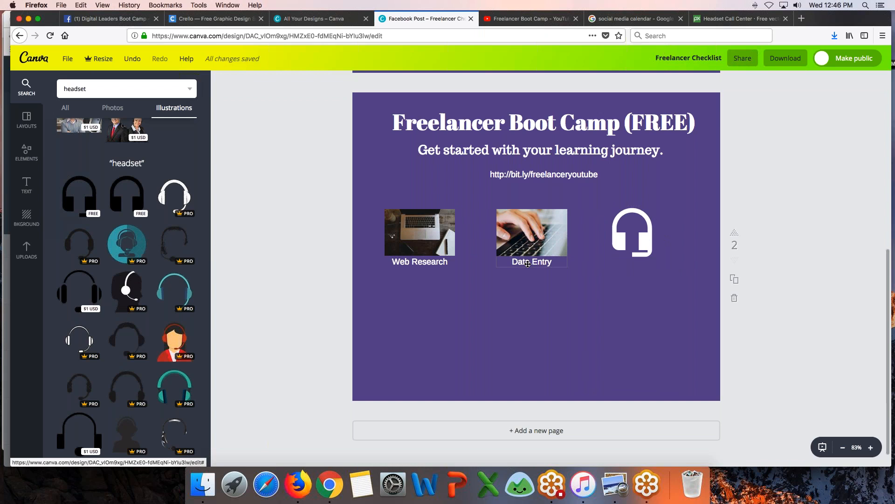
Duplicate the Data Entry caption
click(528, 264)
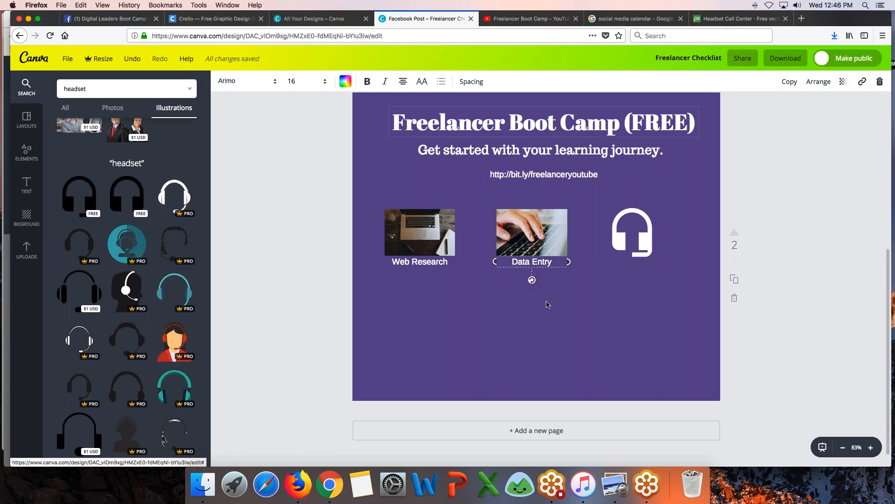
click(583, 312)
click(531, 262)
click(789, 83)
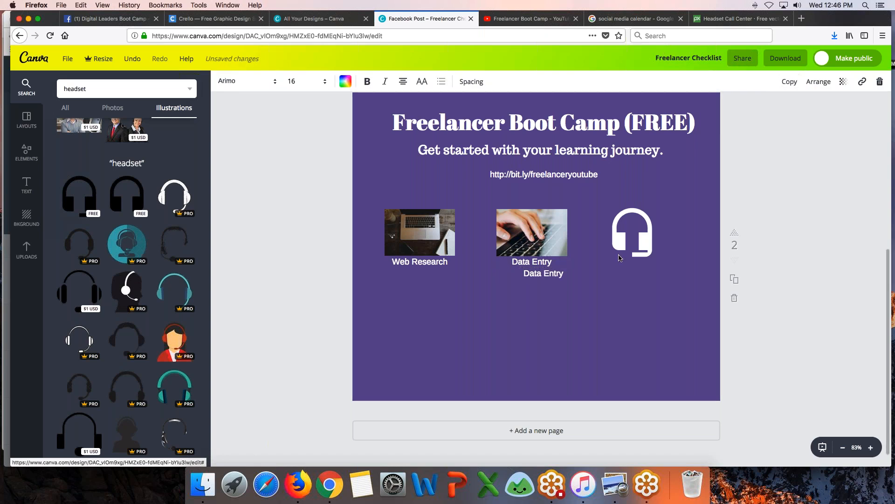
Place the duplicated Data Entry caption directly beneath the headset icon and change its text to "Live chat"
drag(572, 279, 659, 267)
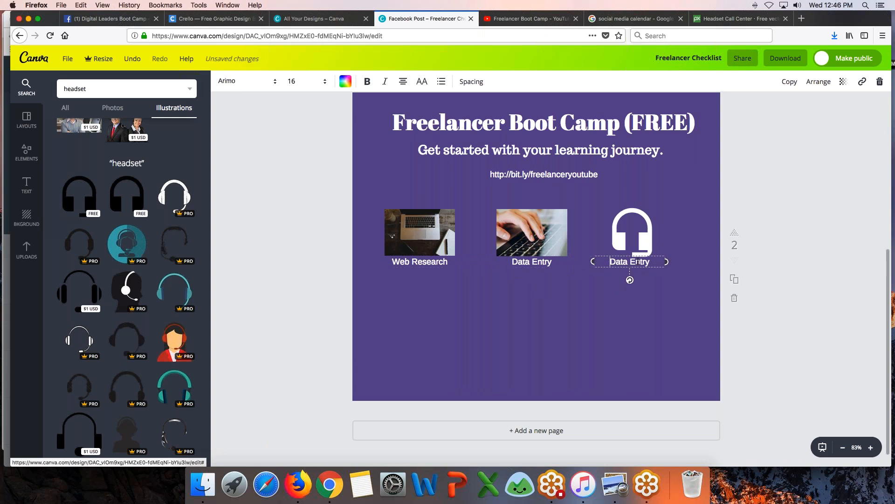
double_click(633, 261)
text(Live chat)
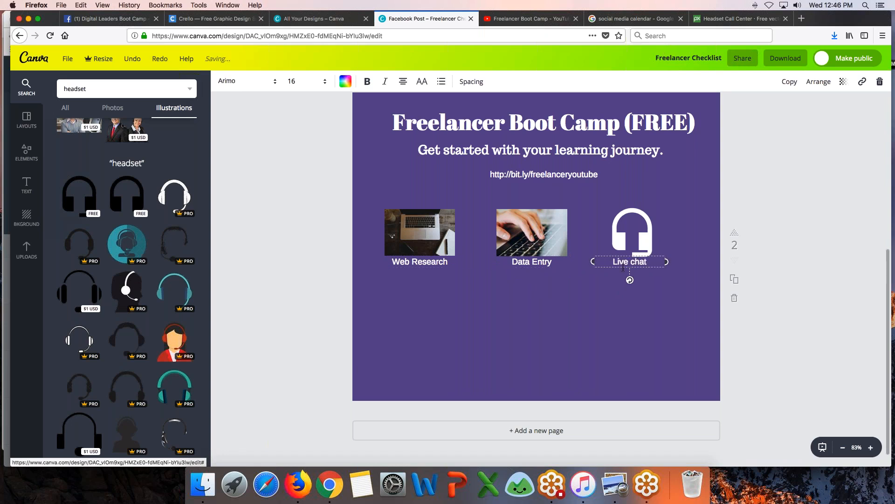
Search the library for "customer support" and look through the illustrations and then all result types for a free picture
click(136, 94)
text(customer suppor)
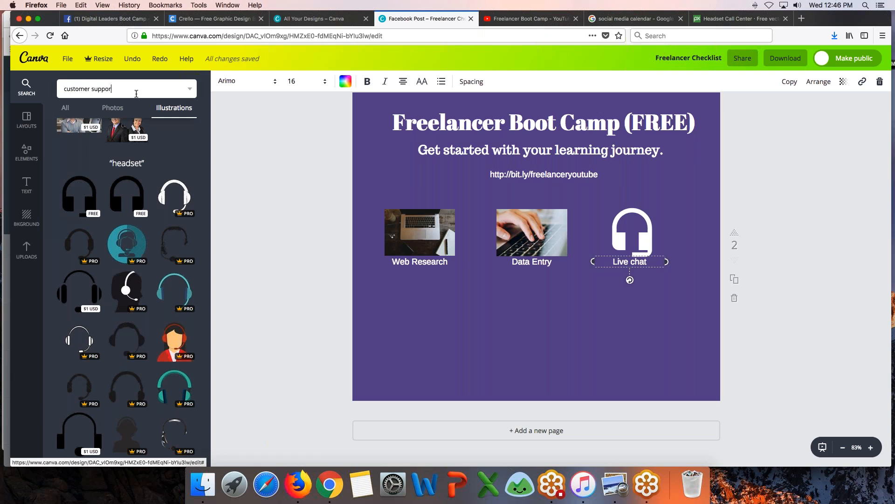
text(t)
key(Return)
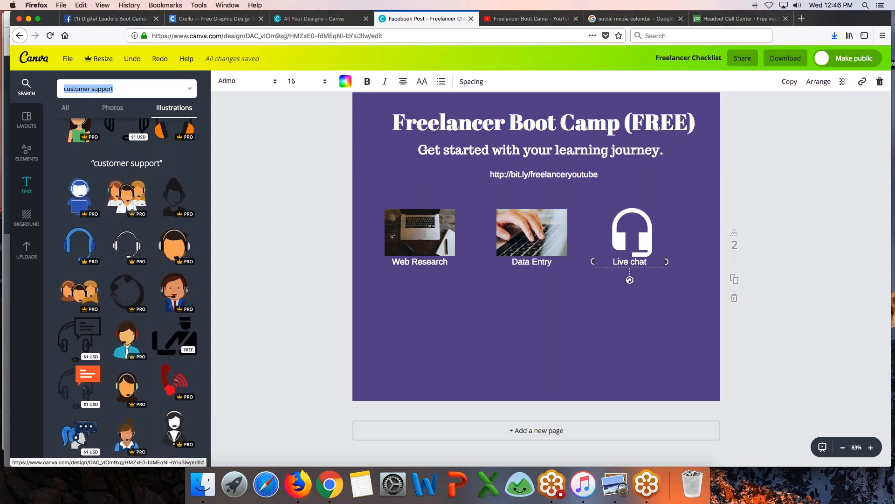
scroll(127, 280, down, 5)
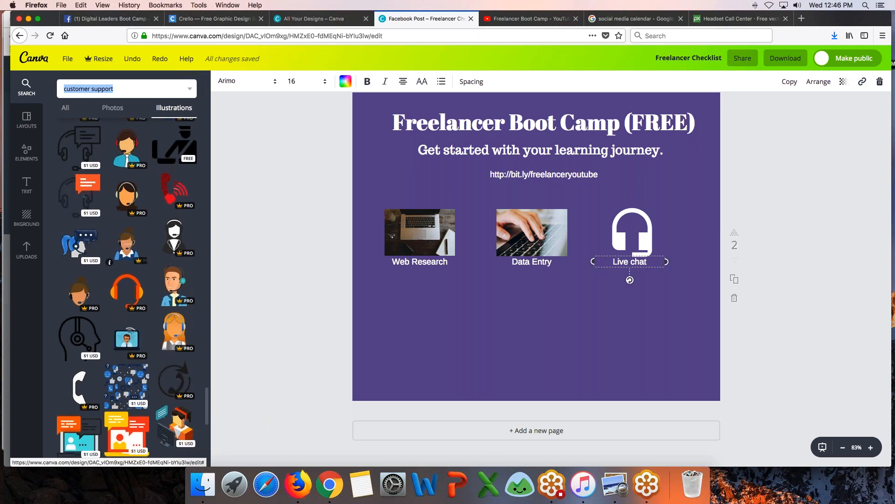
click(71, 112)
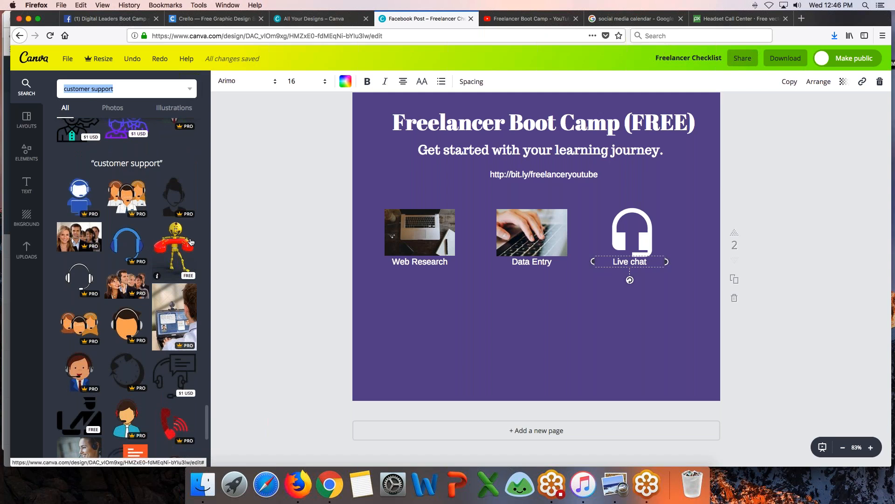
Try the free picture of the yellow figure holding a red phone at a small size below the row, then delete it
click(177, 252)
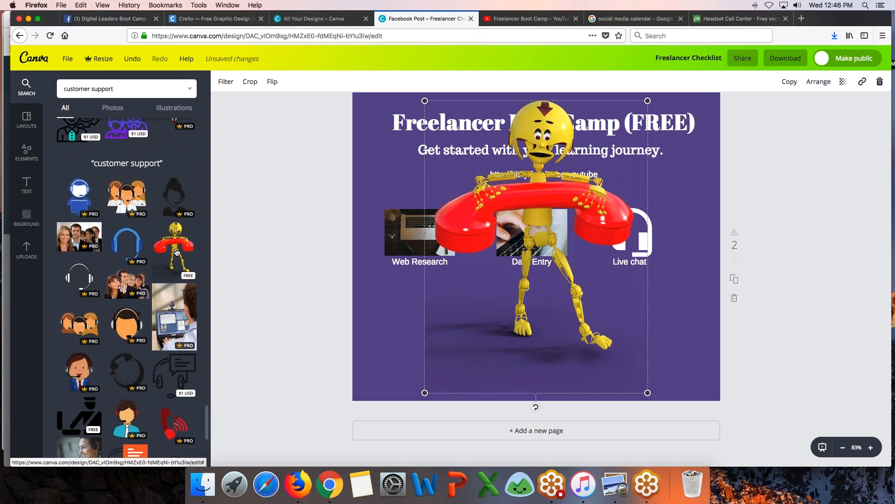
drag(648, 100, 574, 196)
drag(501, 251, 469, 336)
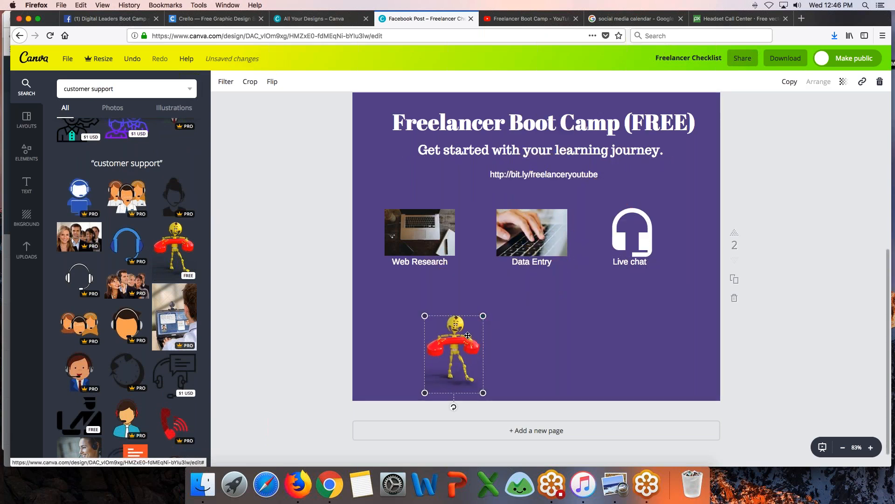
key(Delete)
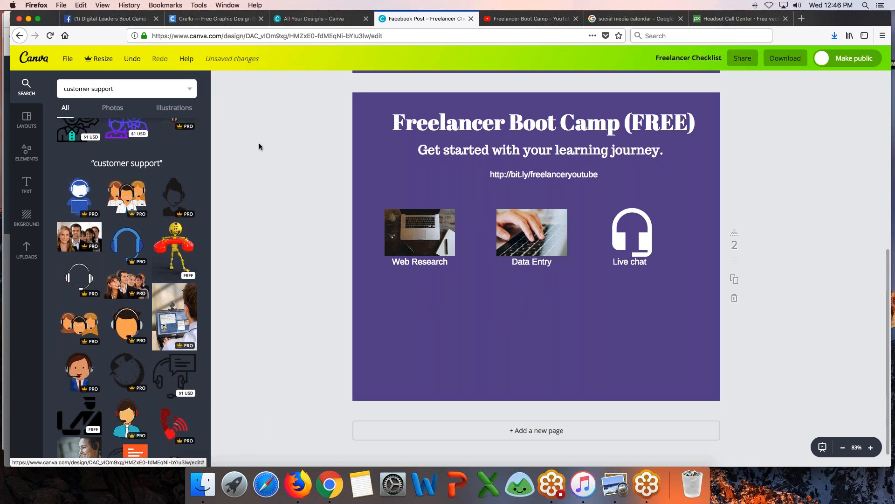
Search the library for "computer" across all result types
click(127, 89)
text(computer)
key(Return)
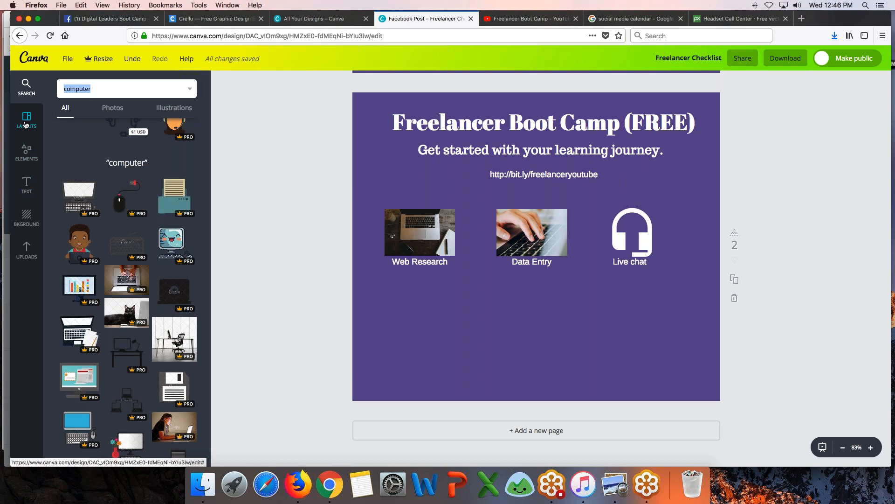
Look through the free photos collection in the elements for another suitable course picture
click(26, 151)
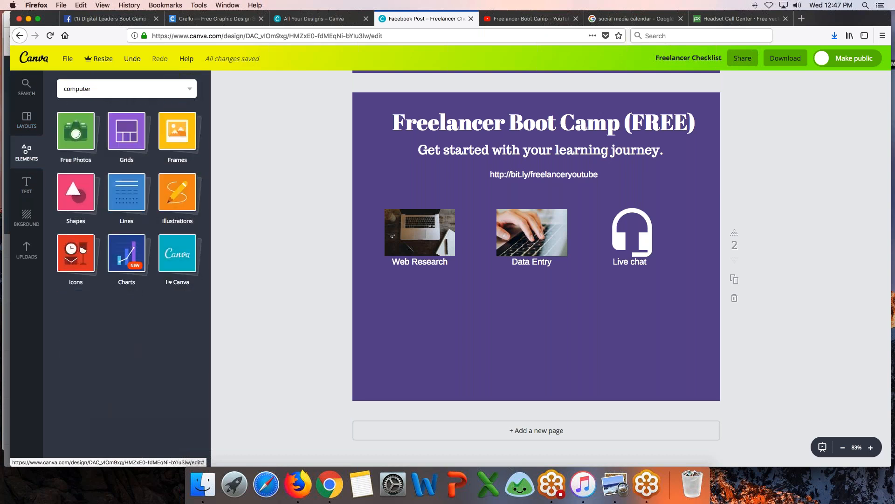
click(69, 136)
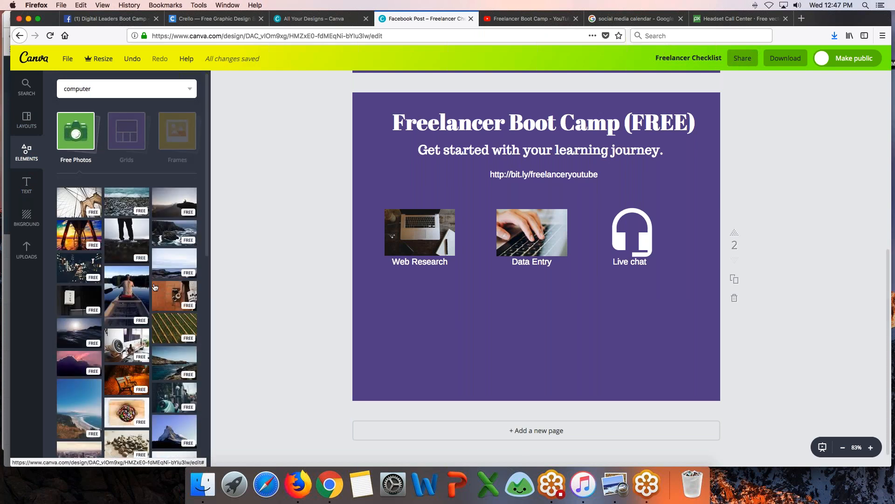
scroll(155, 286, down, 5)
scroll(155, 287, down, 6)
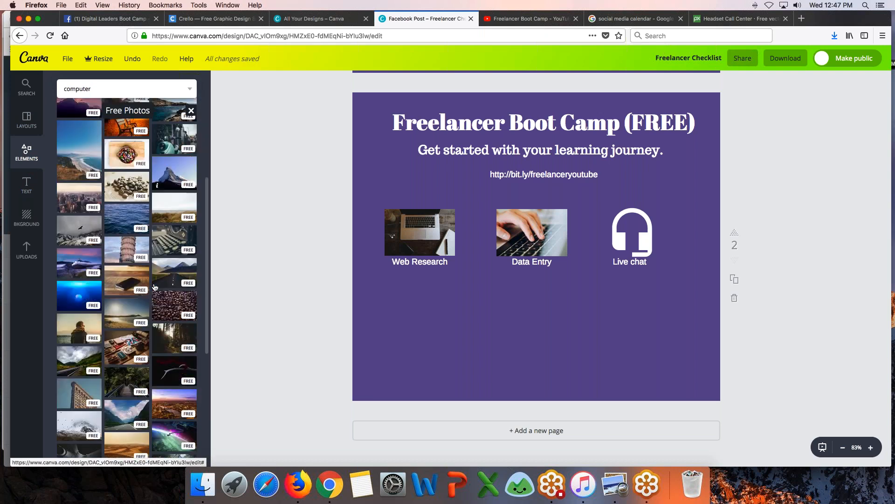
scroll(155, 286, down, 4)
scroll(155, 287, down, 3)
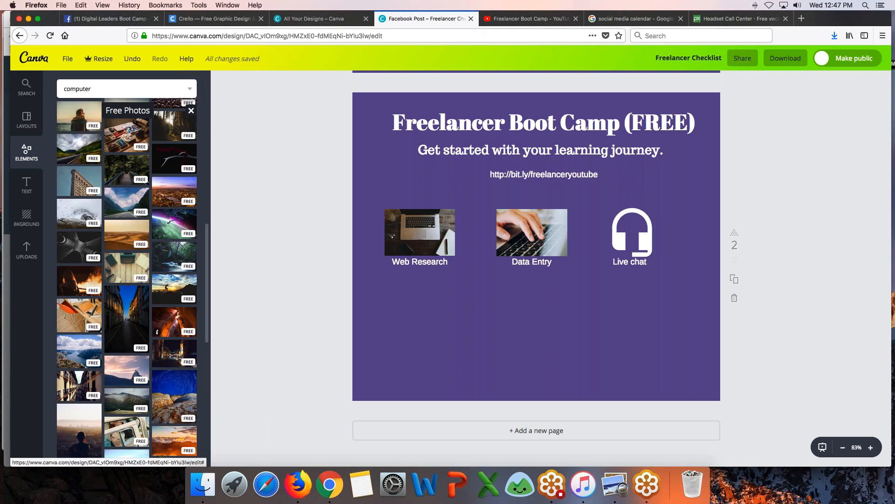
scroll(155, 286, down, 5)
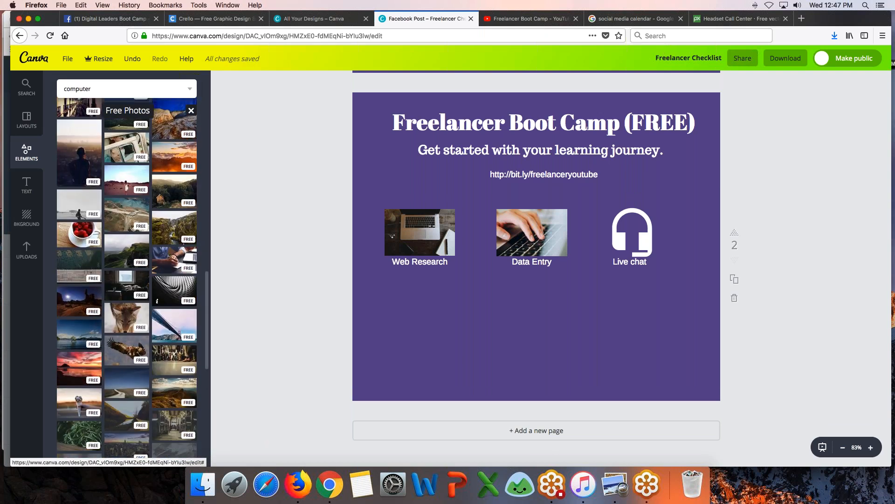
scroll(155, 286, down, 4)
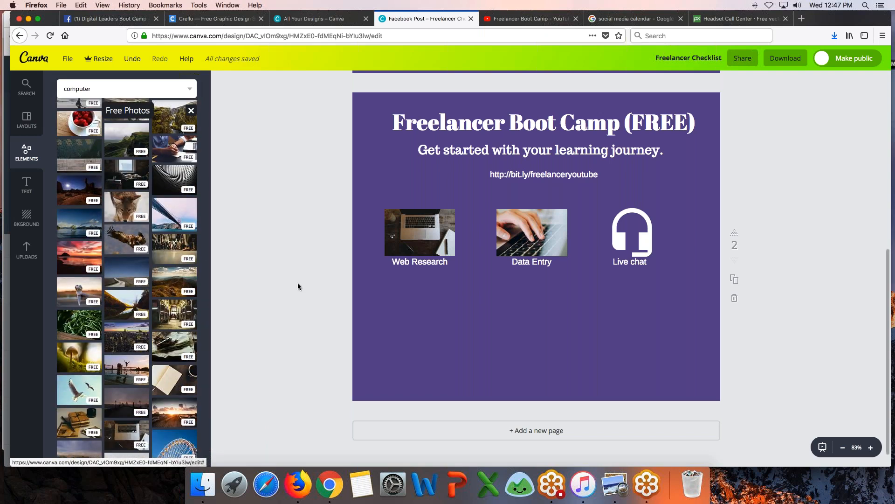
Duplicate the whole row of three captioned pictures and place the copy as a second row beneath the first
drag(355, 208, 666, 285)
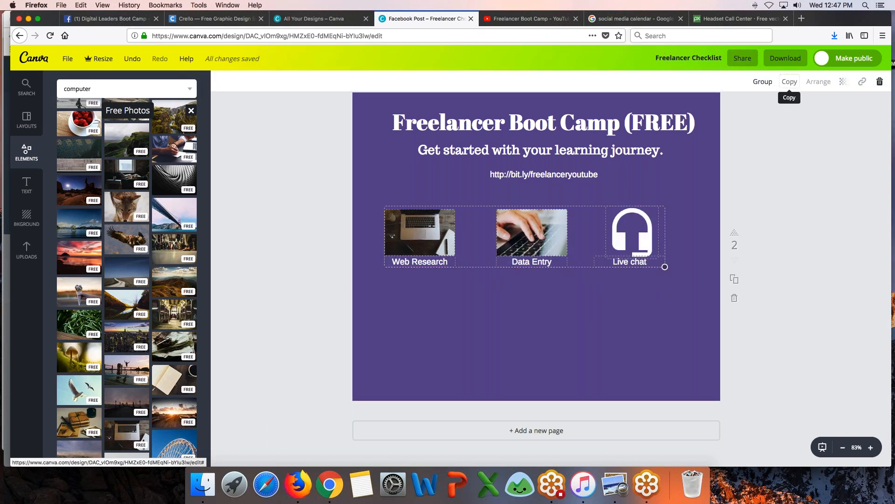
click(789, 82)
drag(487, 263, 503, 333)
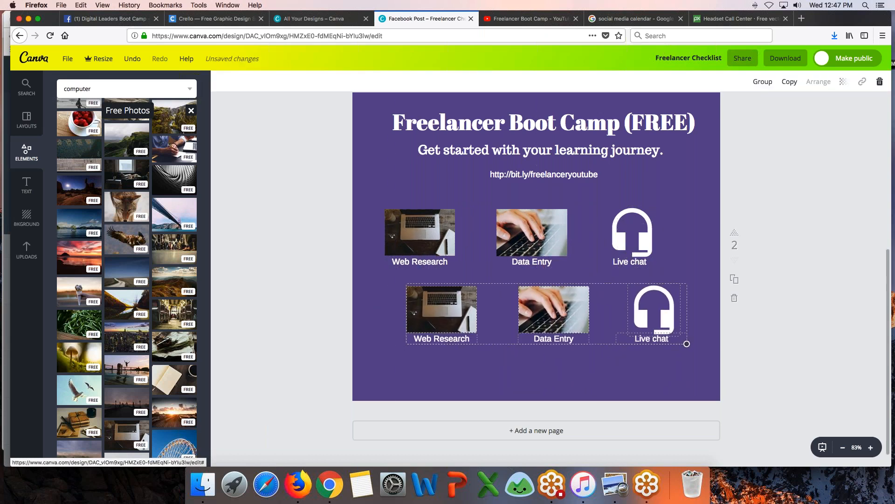
Shift the upper row of pictures and captions sideways to line it up with the second row
drag(368, 187, 687, 281)
drag(520, 243, 531, 243)
key(Left)
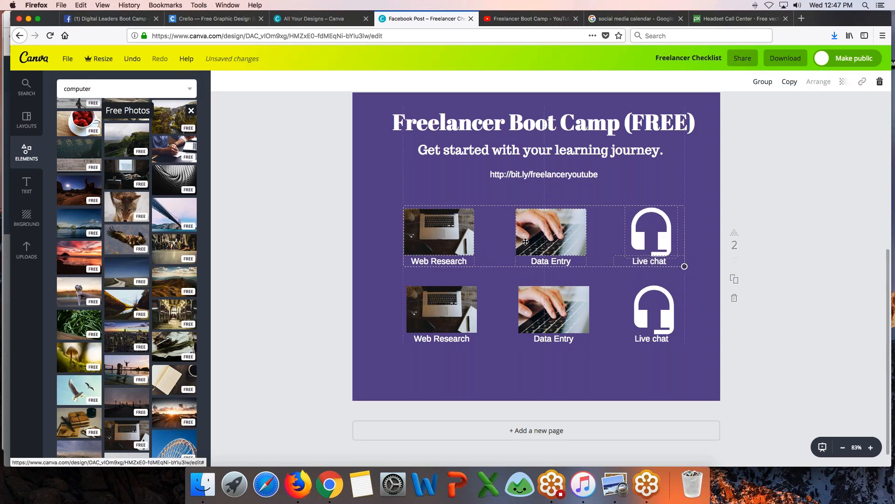
key(Right)
click(297, 233)
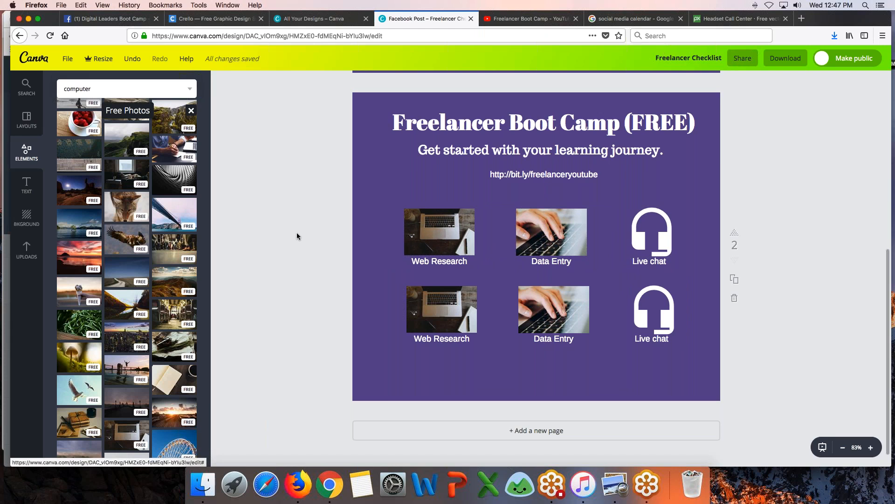
Move the page 2 title, subtitle and link together slightly down towards the picture rows
drag(326, 126, 715, 196)
drag(555, 179, 555, 188)
click(245, 204)
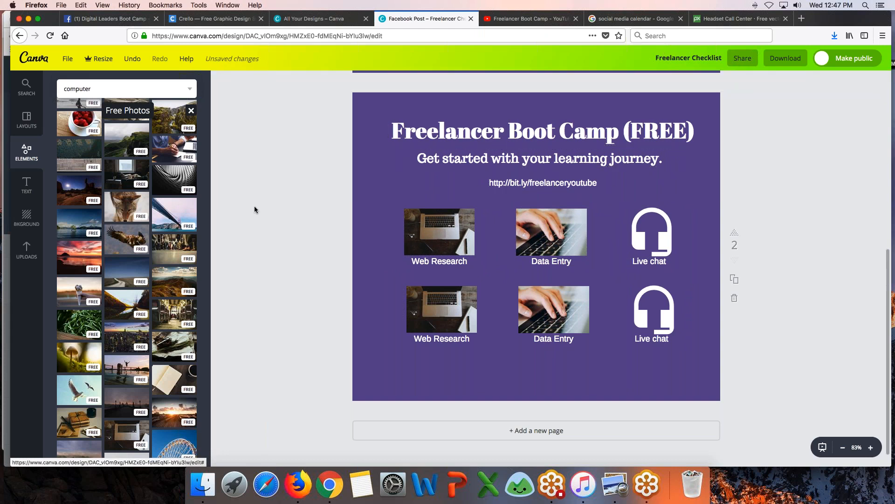
Review the two-row layout of page 2 and add a new page after it
scroll(257, 209, up, 6)
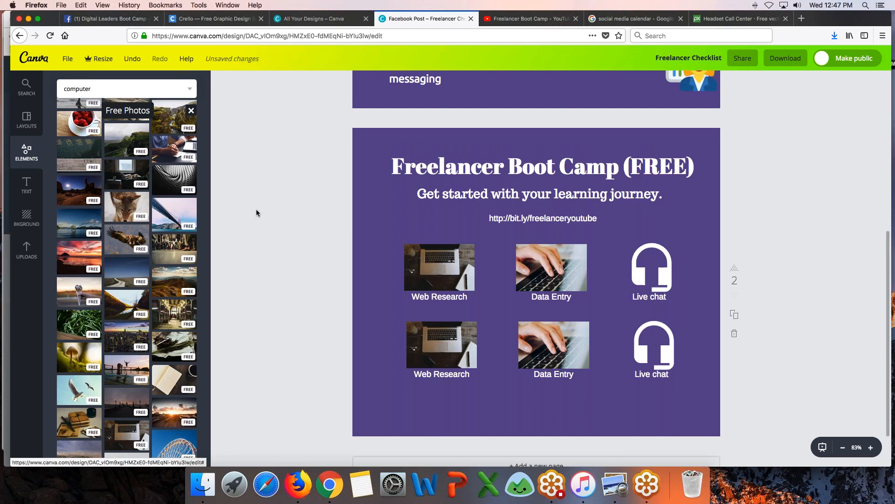
scroll(256, 208, down, 1)
scroll(256, 209, up, 2)
scroll(256, 209, down, 5)
scroll(256, 209, down, 2)
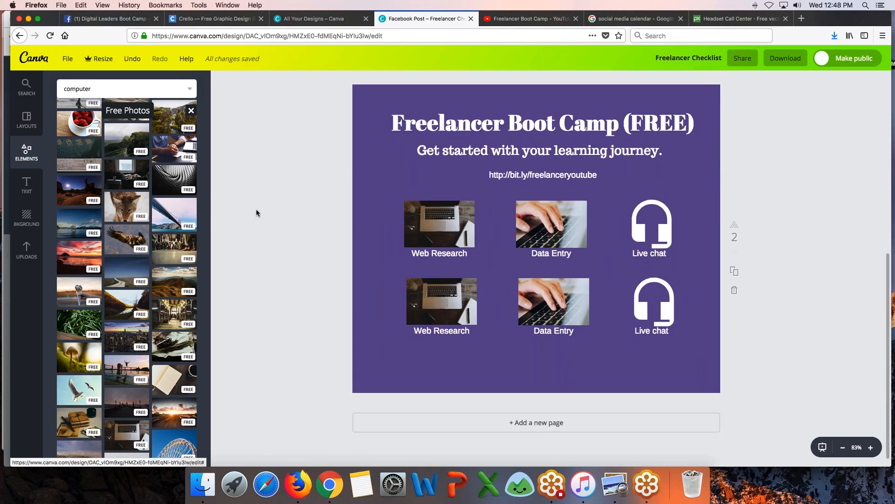
scroll(256, 213, down, 1)
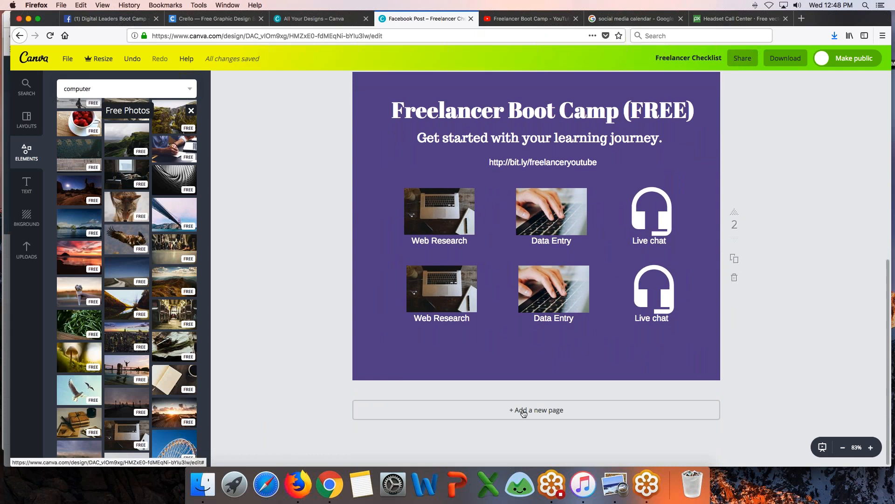
click(410, 410)
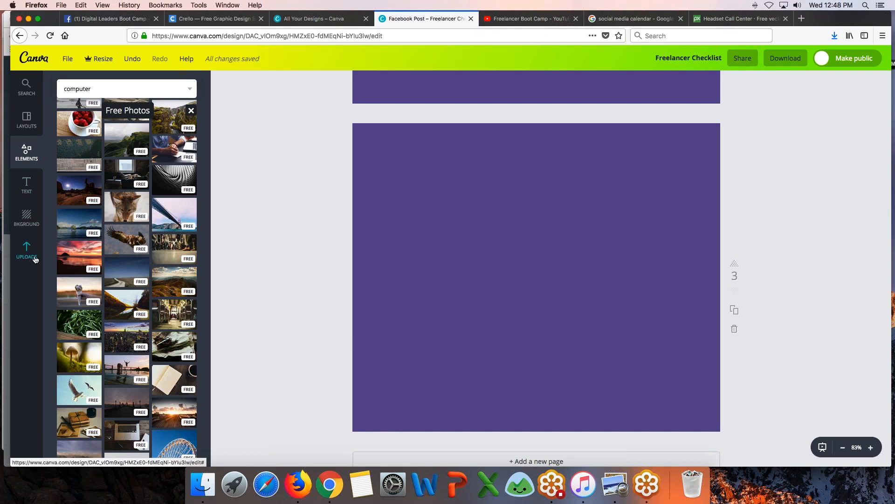
Browse the Canva layouts and apply the free "It's not faith in technology. It's faith in people" layout to page 3
click(24, 122)
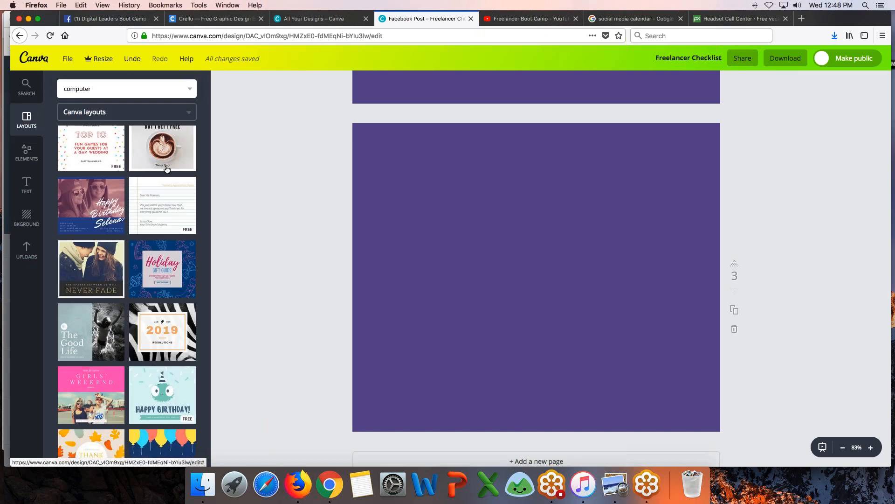
click(554, 325)
scroll(127, 289, down, 8)
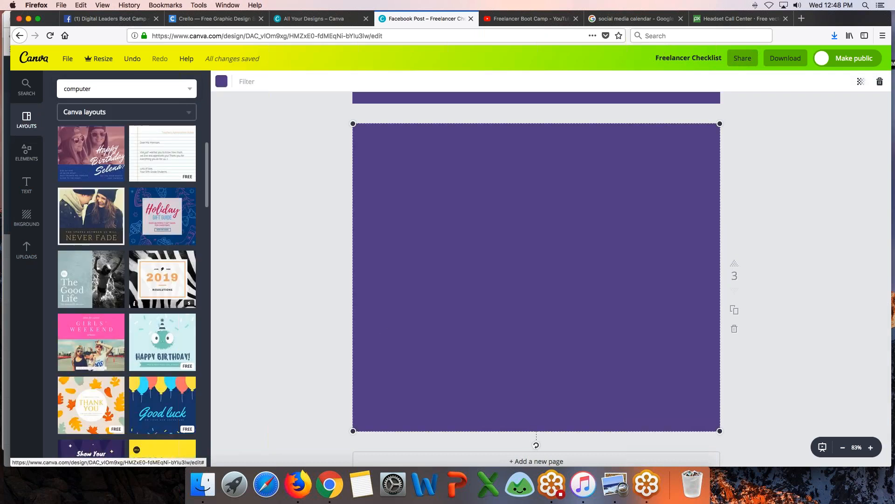
scroll(126, 289, down, 2)
scroll(126, 289, down, 10)
scroll(162, 373, down, 1)
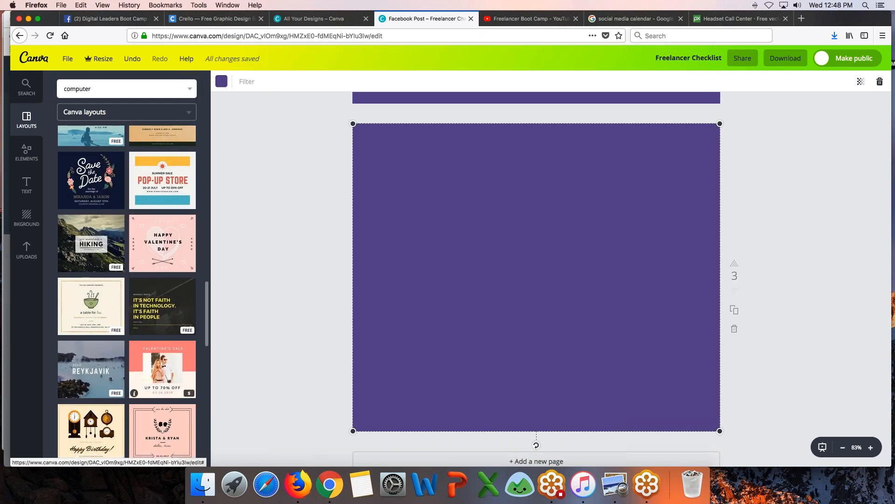
click(162, 306)
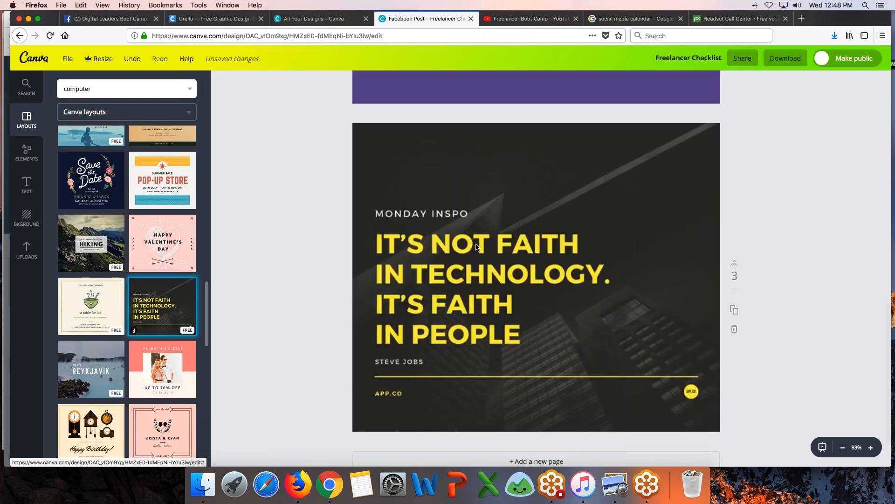
Recolor the full-page background overlay on page 3 with the purple brand color
click(415, 151)
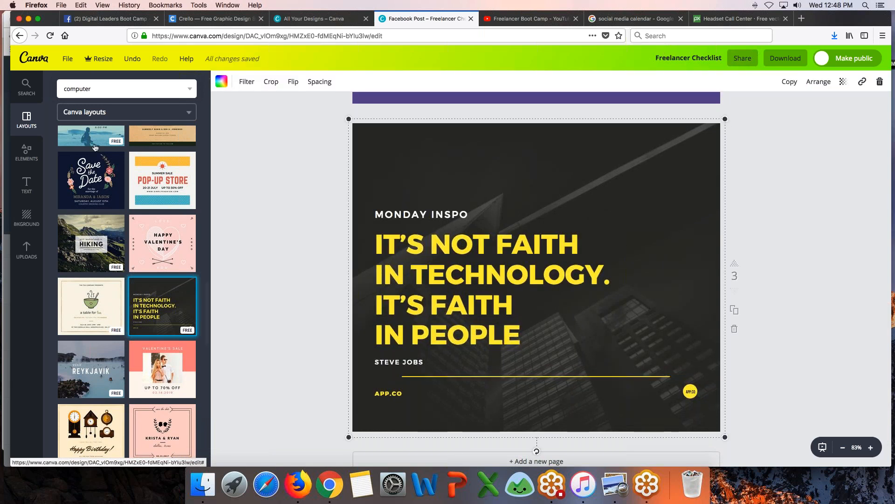
click(217, 82)
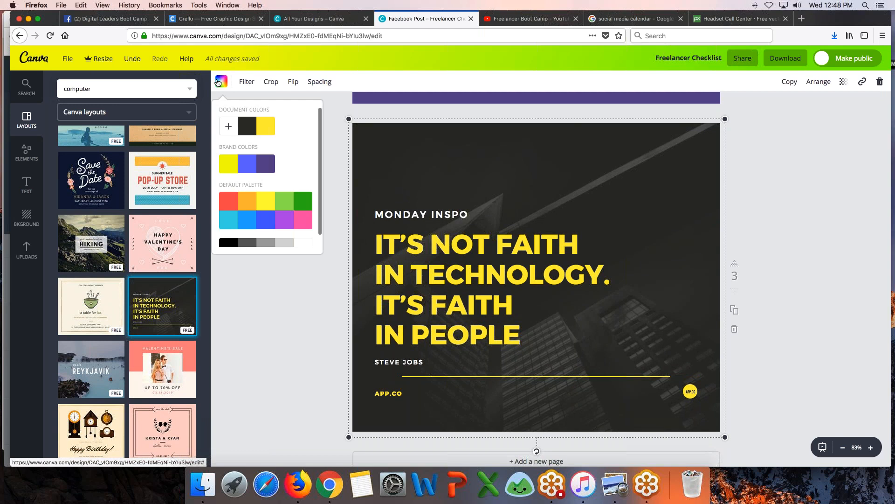
click(270, 167)
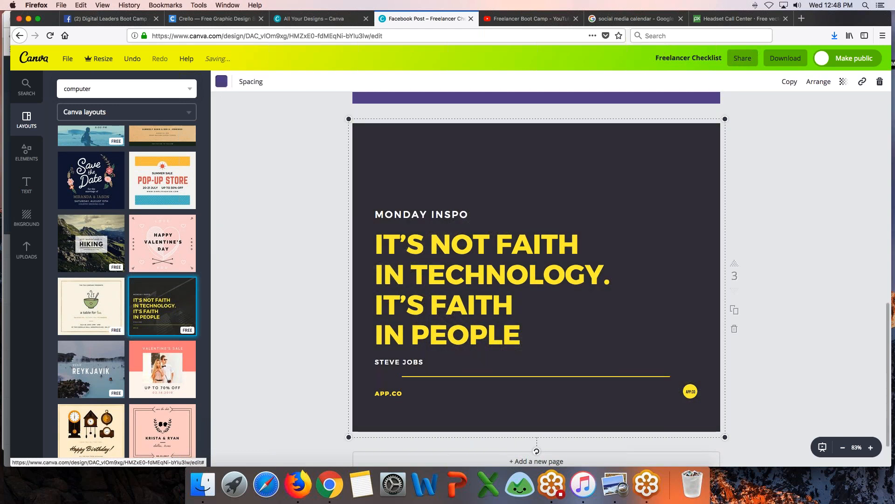
Move the purple overlay partly off page 3 and delete the dark background behind it
drag(372, 177, 309, 180)
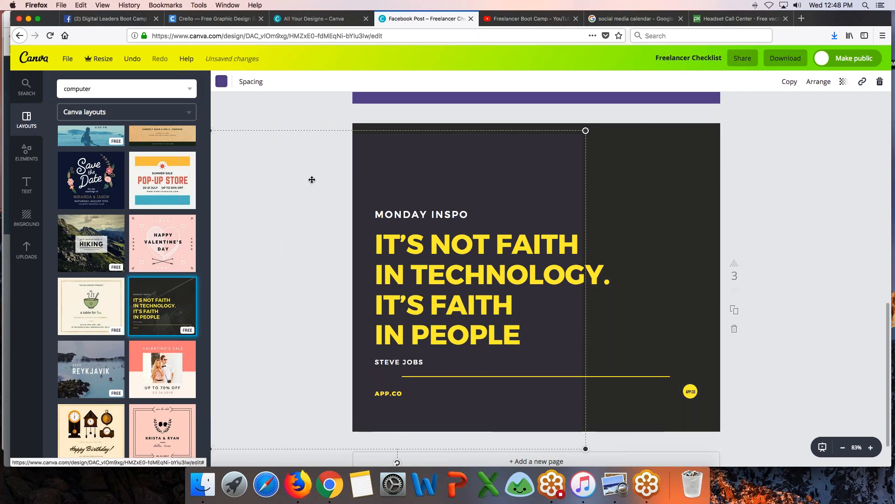
click(640, 161)
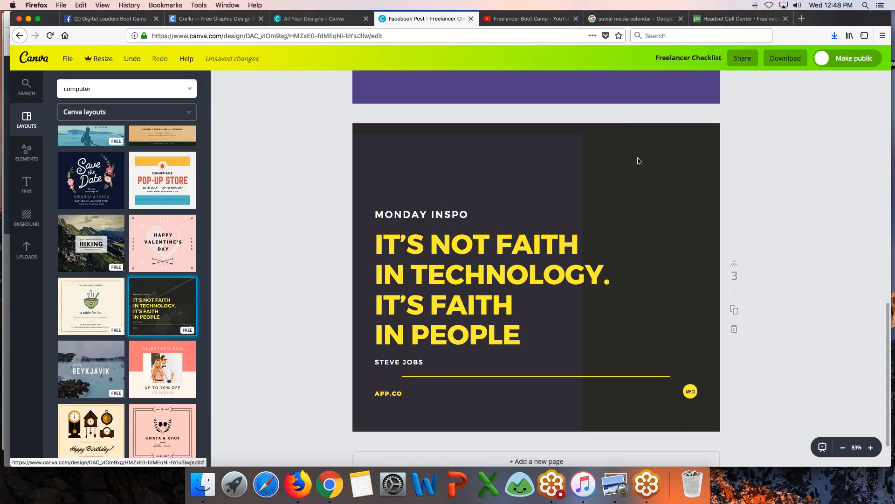
drag(640, 161, 659, 176)
key(Delete)
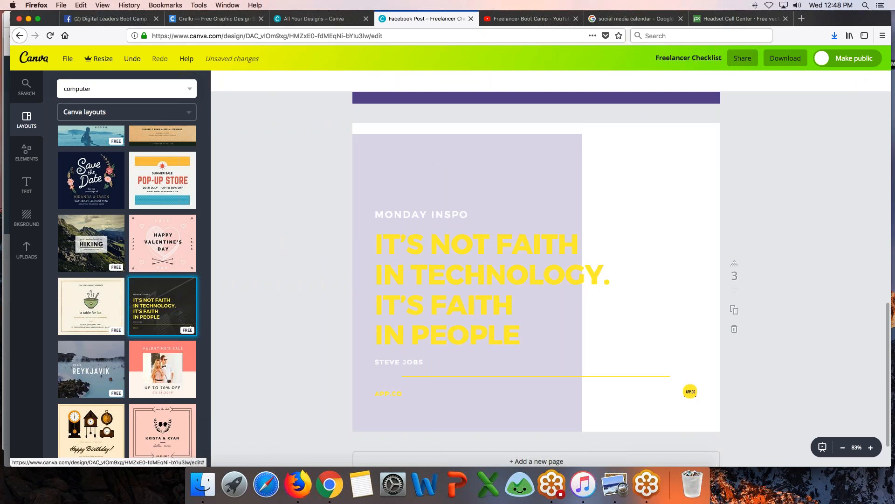
Delete the pale purple overlay from page 3 and set the page background to the purple brand color
drag(386, 147, 510, 136)
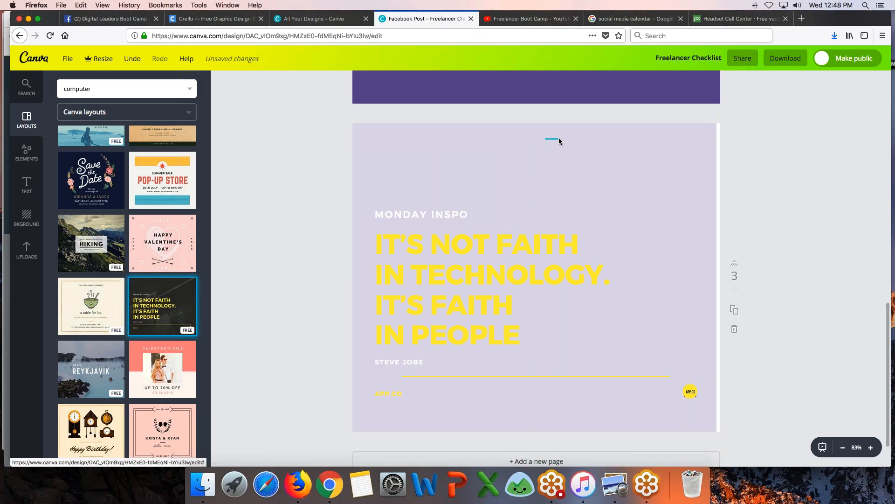
click(516, 140)
key(Delete)
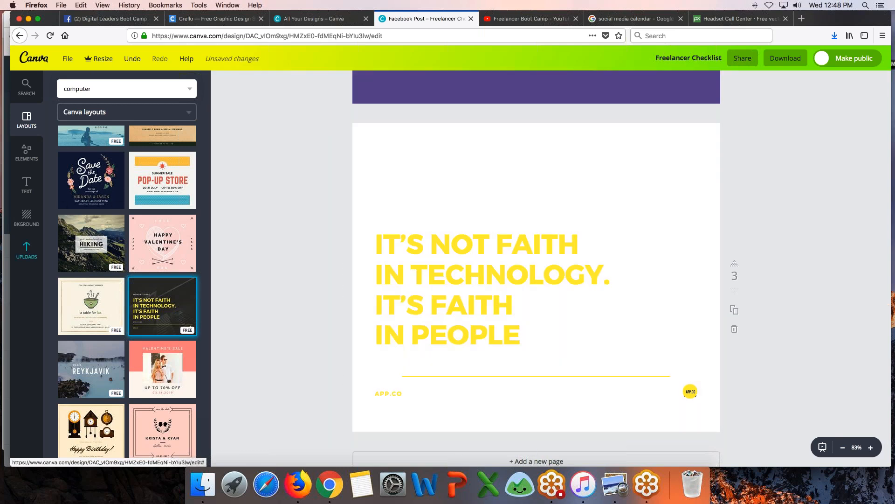
click(26, 217)
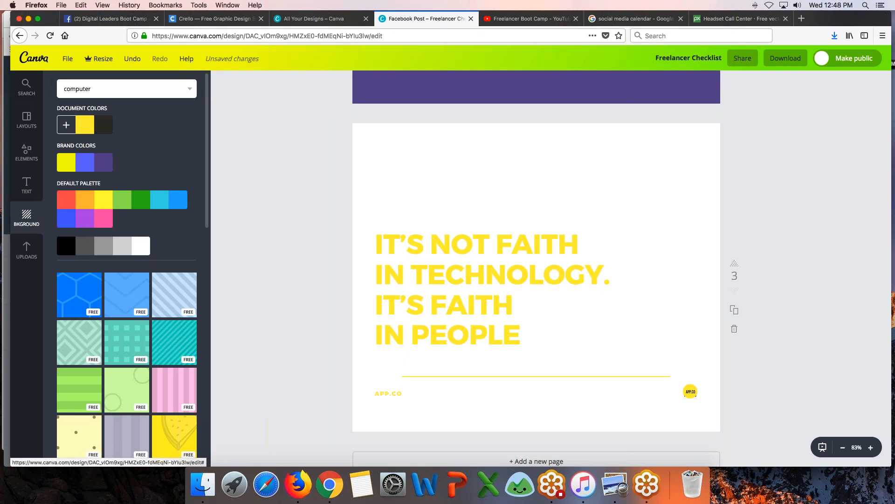
click(112, 164)
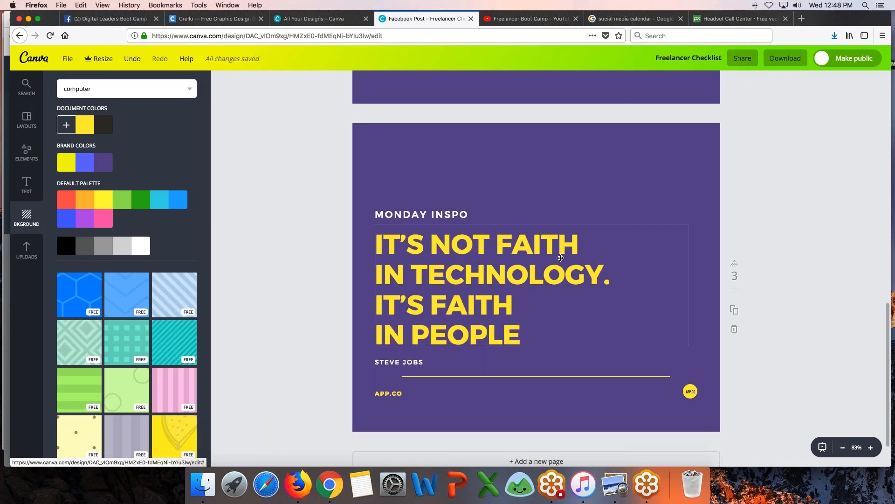
Move the "MONDAY INSPO" line to the top of page 3 and change its text to "JOIN!"
drag(426, 209, 424, 135)
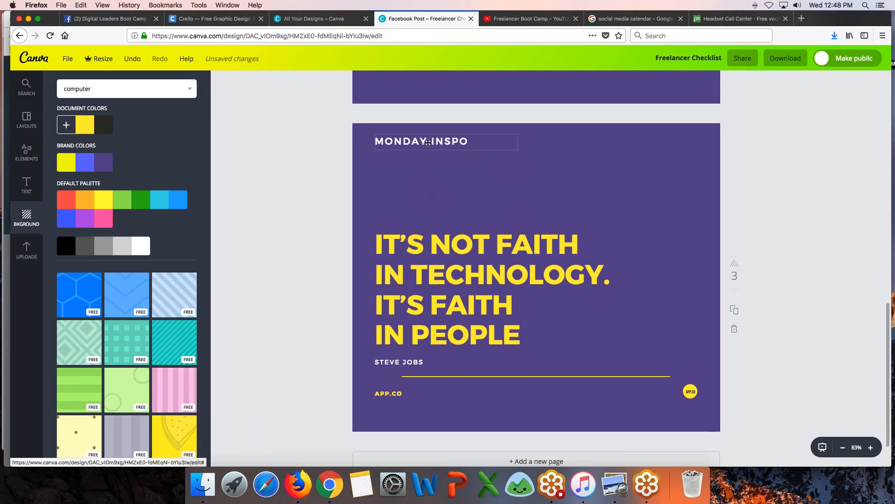
double_click(428, 142)
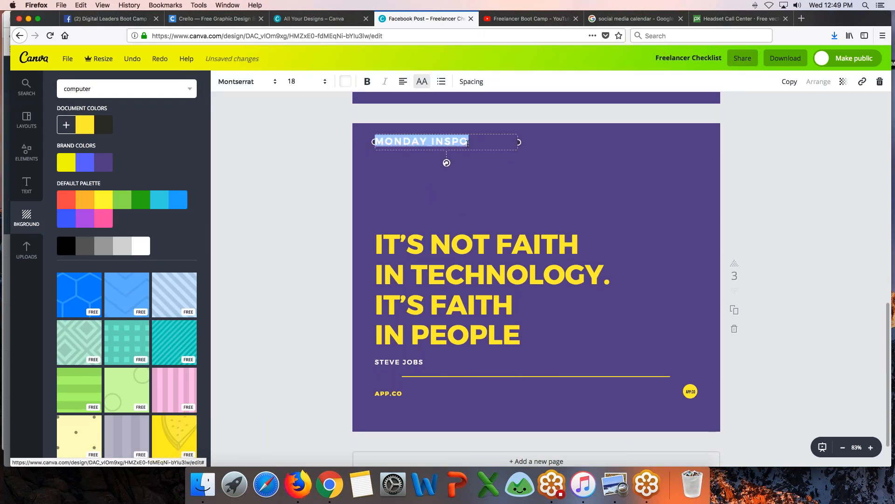
text(JOIN!)
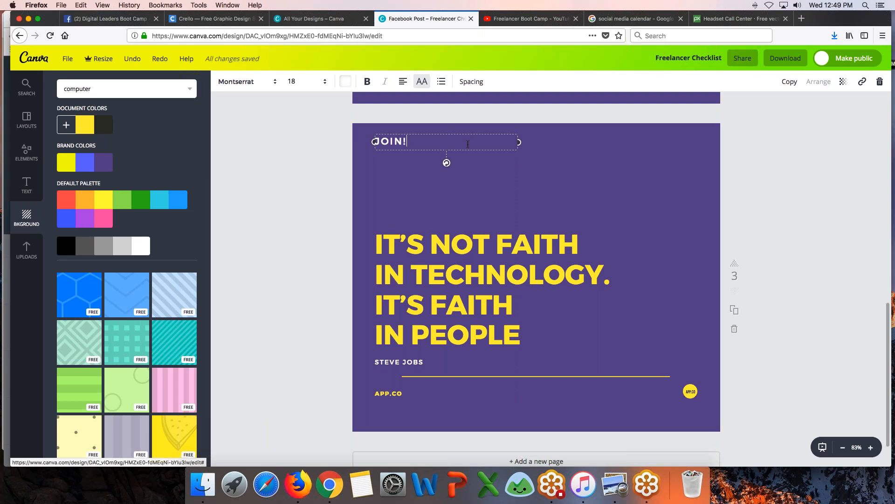
Move the yellow headline up under "JOIN!" and replace its text with "VIRTUAL ASSISTANCE & FREELANCER BOOT CAMP"
click(455, 221)
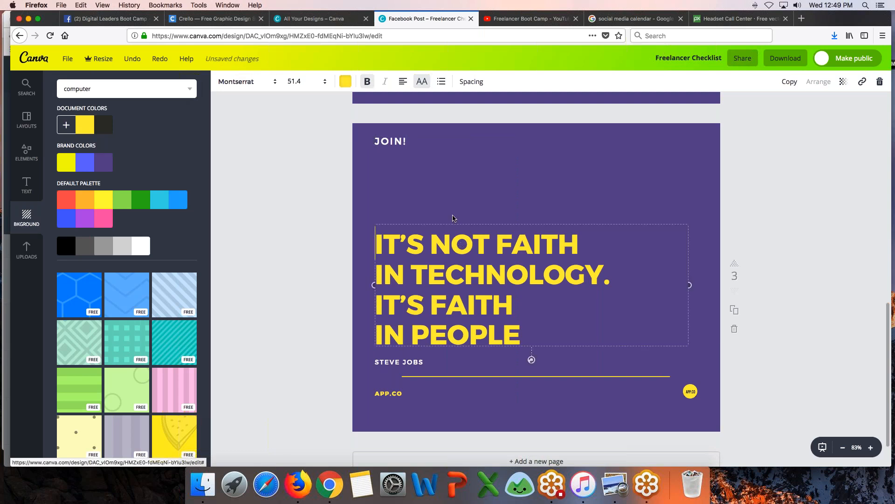
drag(458, 224, 456, 152)
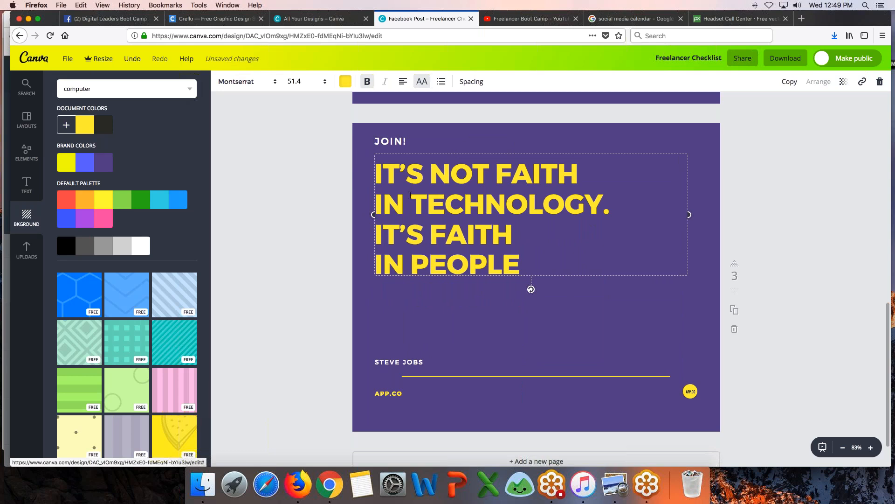
double_click(409, 195)
text(FREELANCER BOOT)
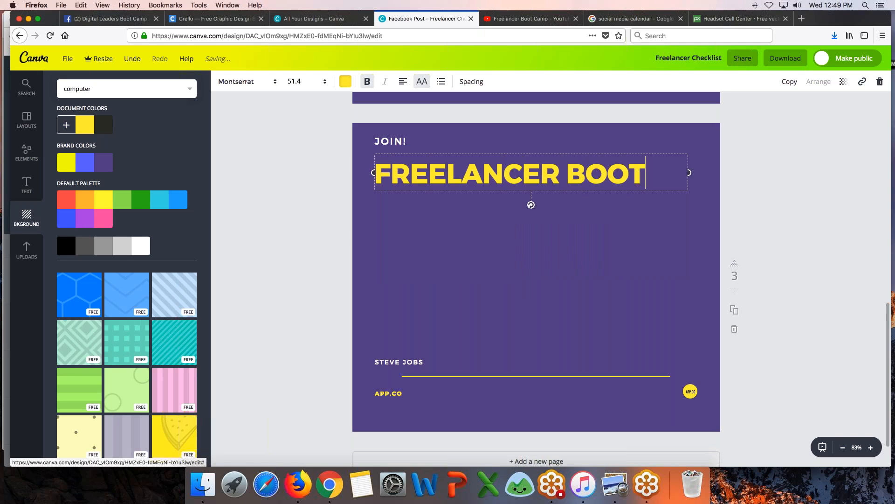
text( CAMP)
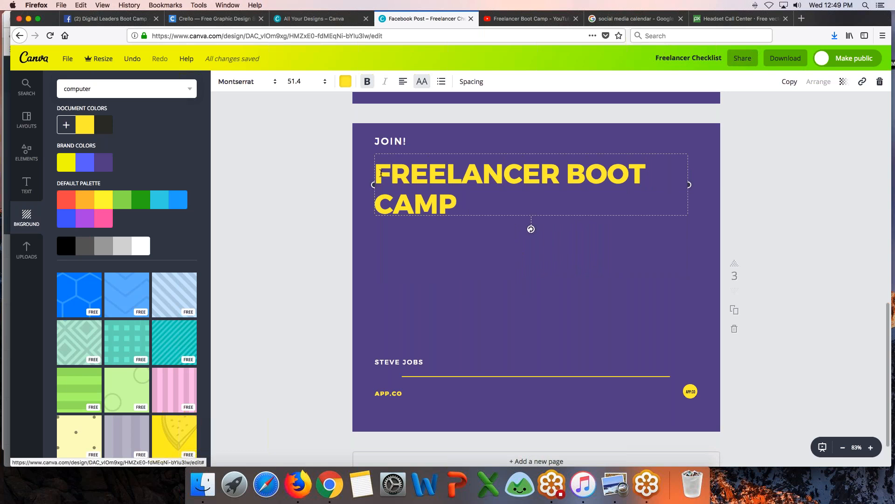
text(VIRTUAL ASSIS)
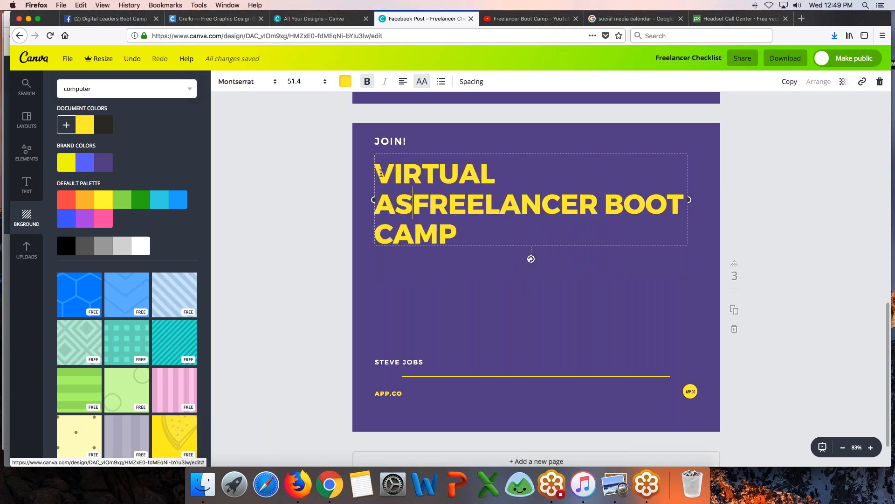
text(TANCE &)
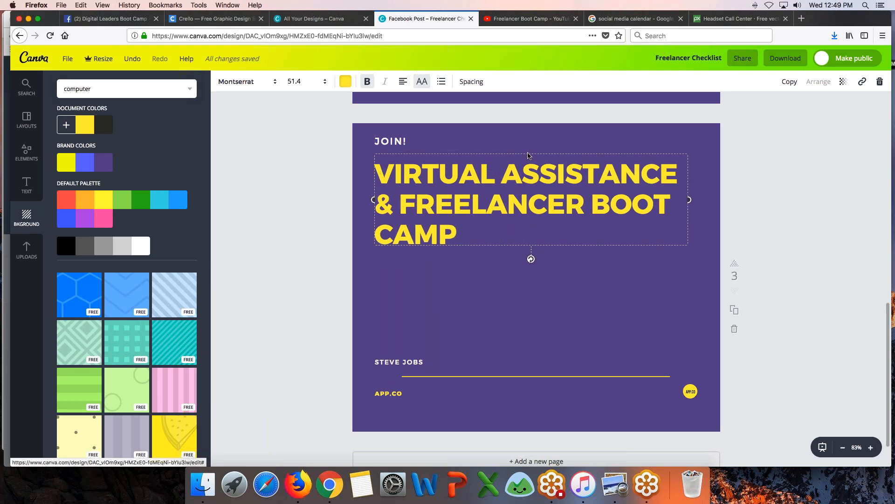
Shift the headline and the "JOIN!" line slightly left so they align, and set the "JOIN!" font size to 21
drag(527, 153, 523, 154)
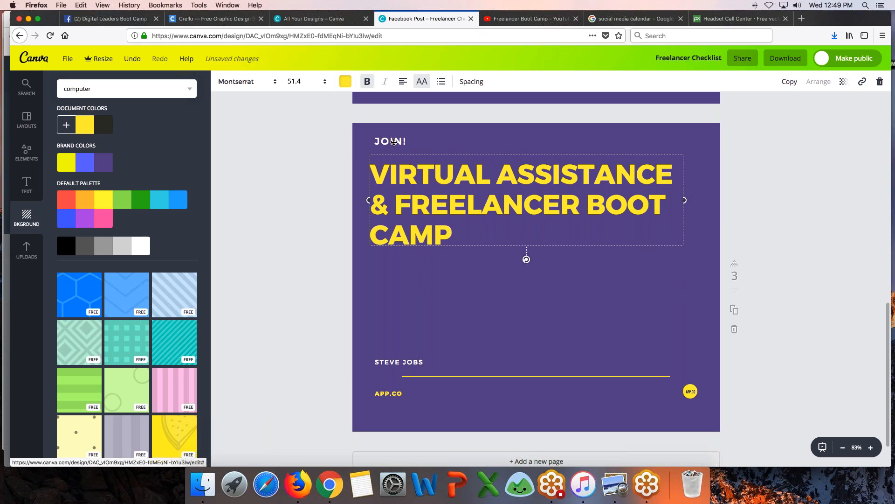
click(380, 140)
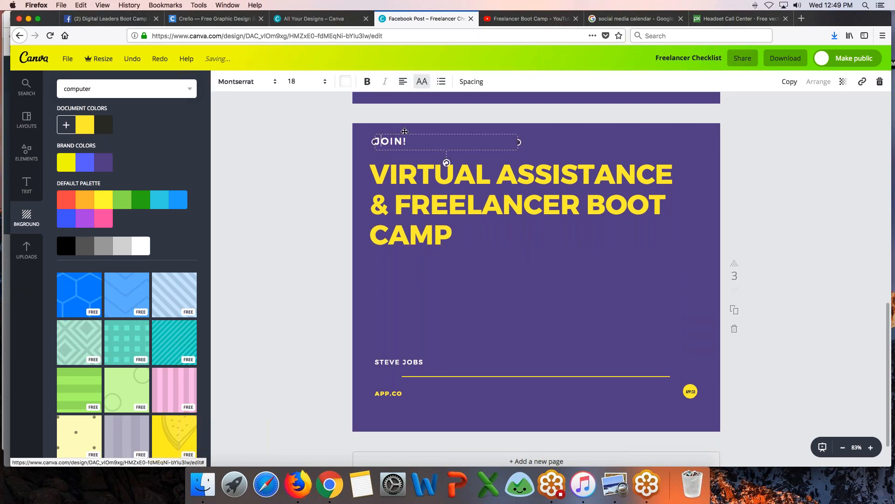
drag(405, 132, 398, 132)
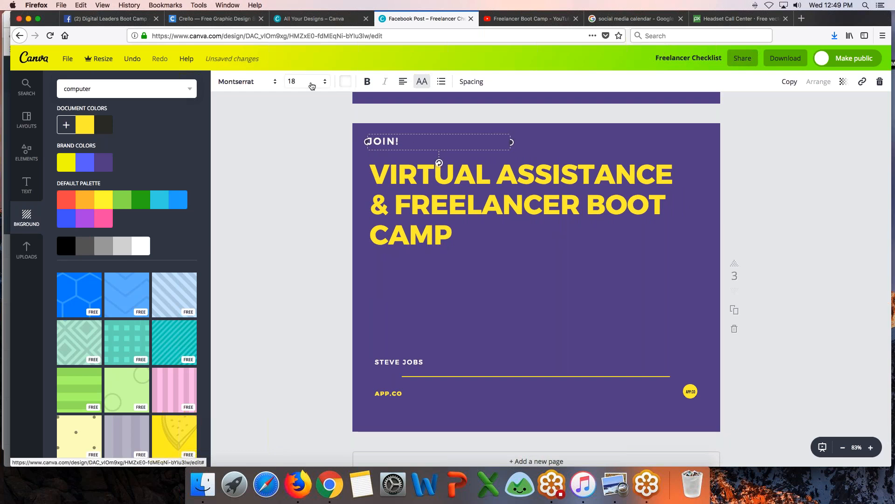
click(291, 81)
click(292, 203)
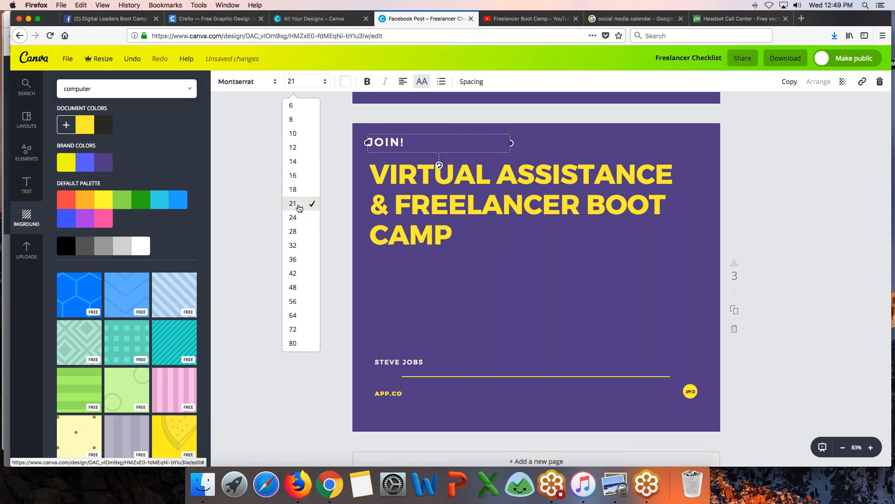
click(312, 248)
drag(384, 147, 387, 148)
scroll(280, 249, up, 15)
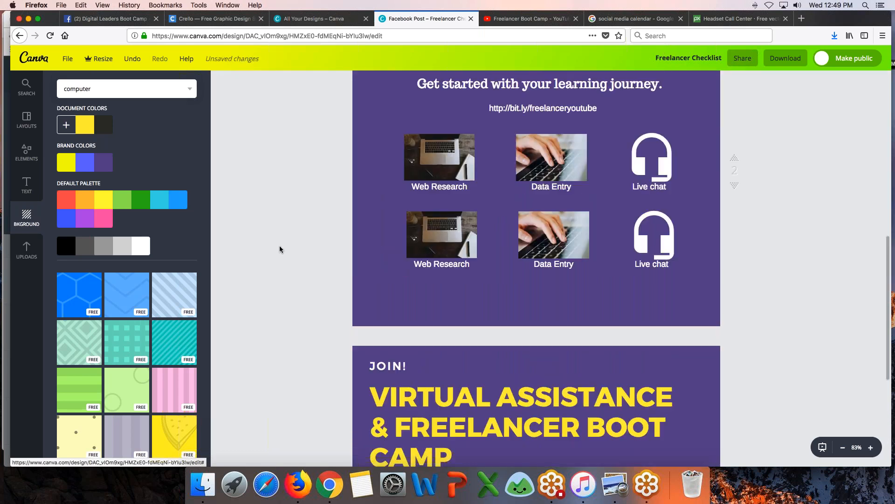
scroll(280, 249, down, 8)
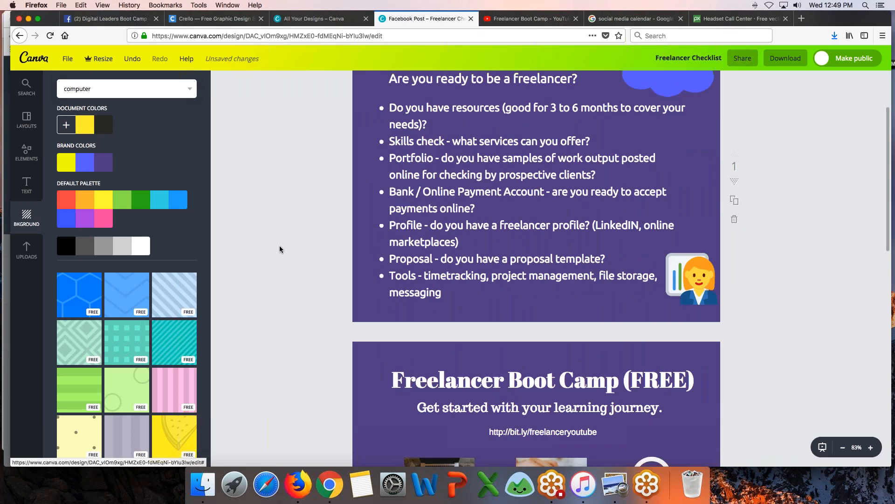
scroll(280, 249, down, 7)
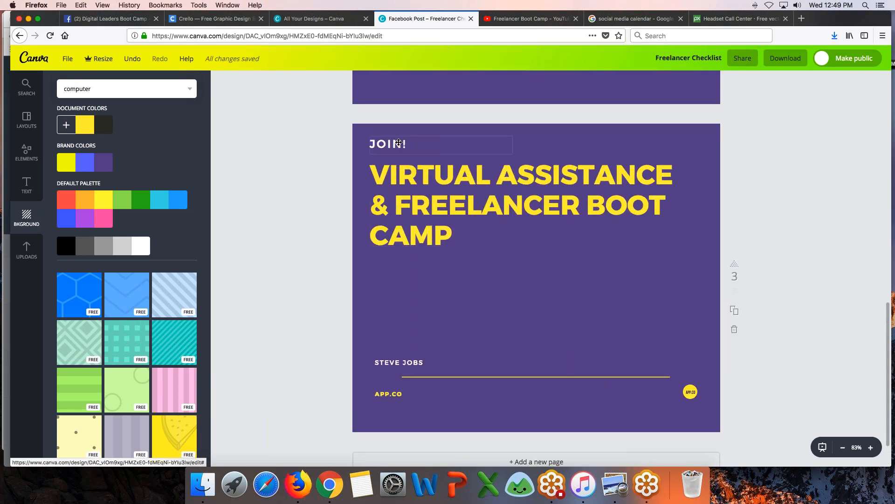
drag(401, 142, 394, 142)
Move the "STEVE JOBS" line under the headline and replace it with "AUGUST 9, BSPOT" and the venue's building name
drag(399, 351, 375, 261)
click(428, 262)
text(AUGUST 9,)
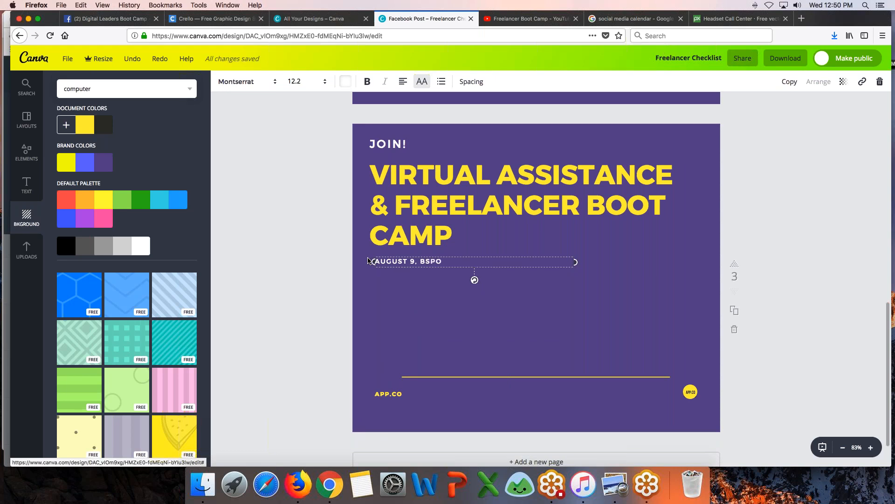
text(BSPOT, ETON CYBERPOD CO)
text(RINT)
key(BackSpace)
text(NTHIAN)
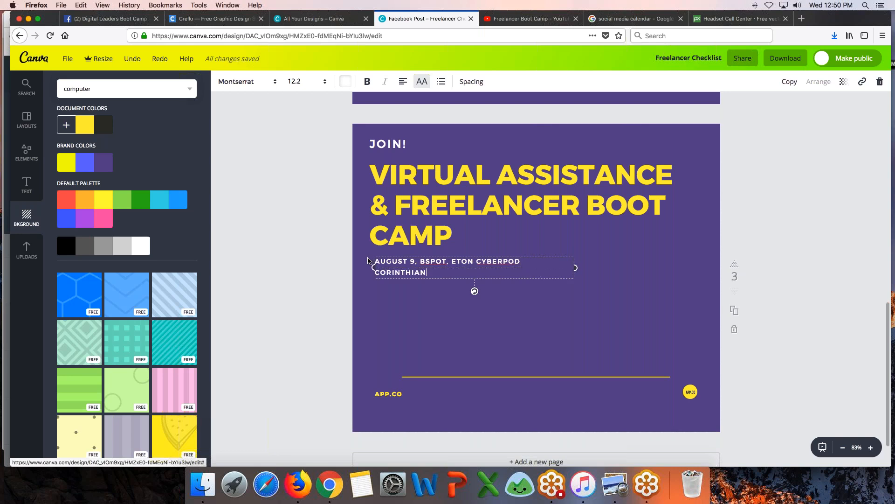
Complete the event details with the venue's street, city and landmark plus "(1PM TO 4PM", and widen the text box to fit two lines
text(, ORTIGA)
text(S AVENUE)
text(, QUEZON)
text( CITY (ACROSS)
text( ROBINSONS GALLERIA)
text( / P)
key(BackSpace)
key(BackSpace)
key(BackSpace)
key(BackSpace)
text((1PM )
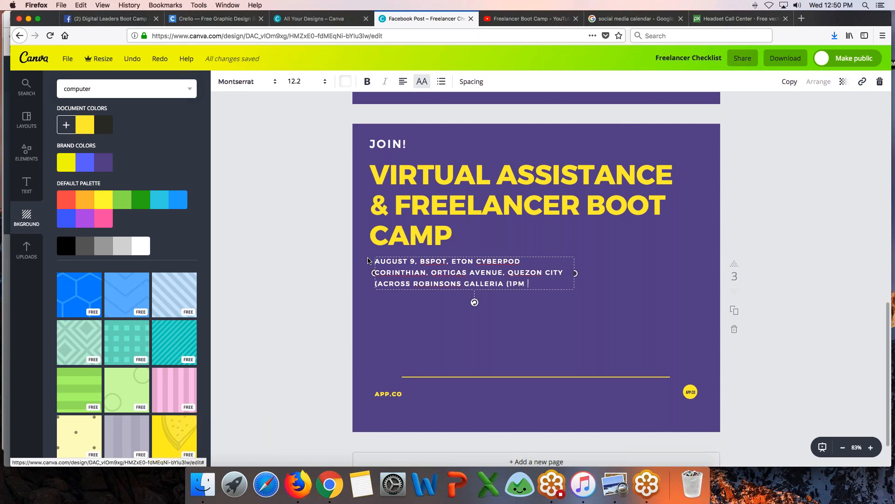
text(TO 4PM)
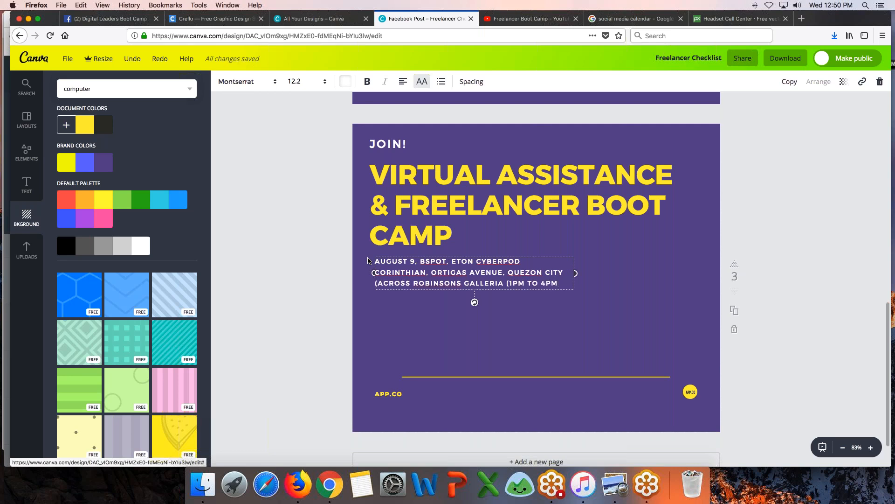
drag(576, 273, 672, 276)
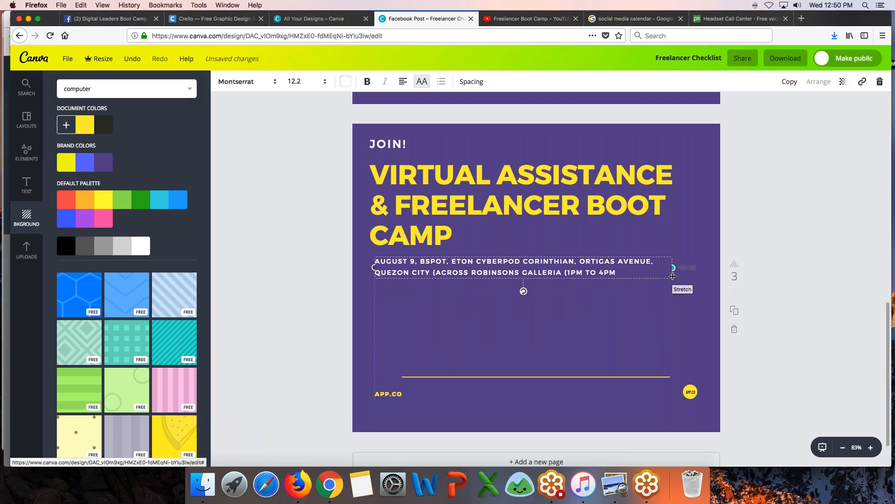
click(500, 350)
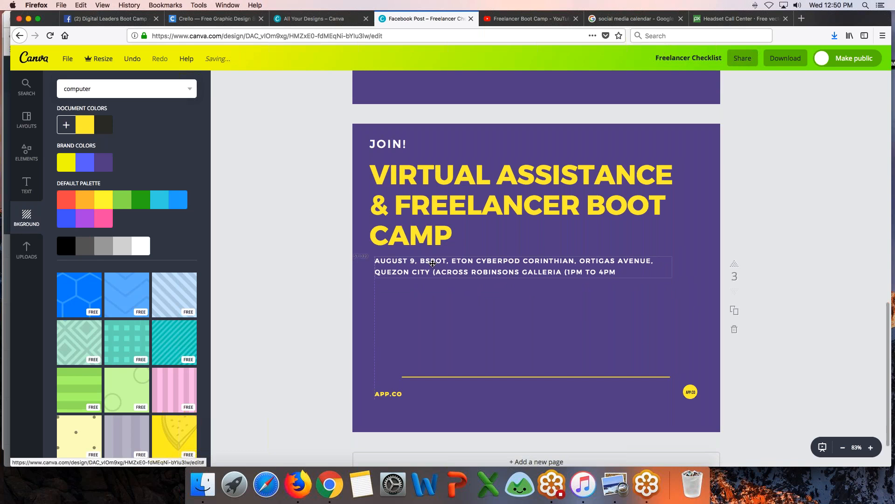
Move the "APP.CO" line below the event details and change its text to "P1,000 ONLY (LIMITED SLOTS)"
drag(388, 389, 421, 288)
double_click(411, 288)
text(P1,000 O)
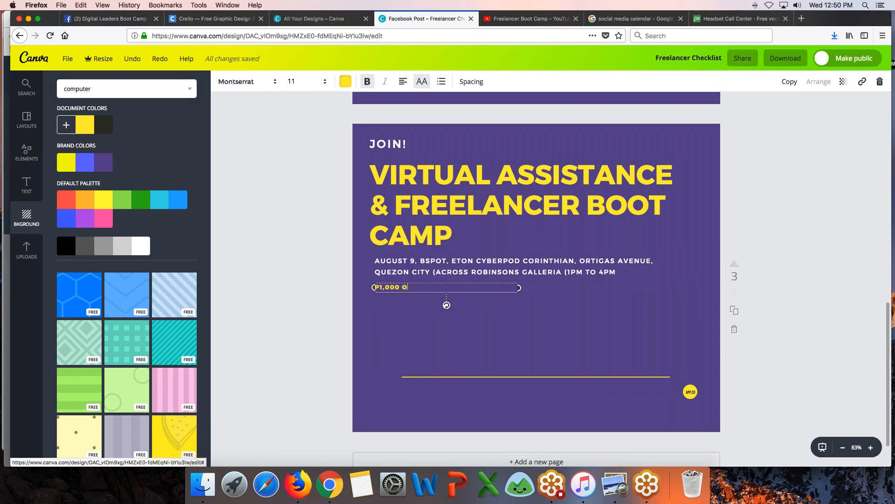
text(NLY (LIMITED SLOTS))
Delete the round yellow logo badge and its text from the lower corner of page 3
click(690, 392)
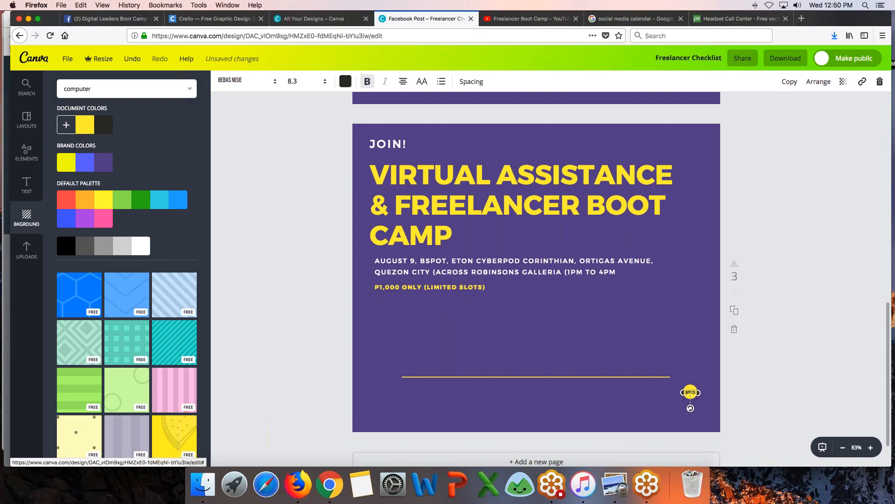
click(708, 422)
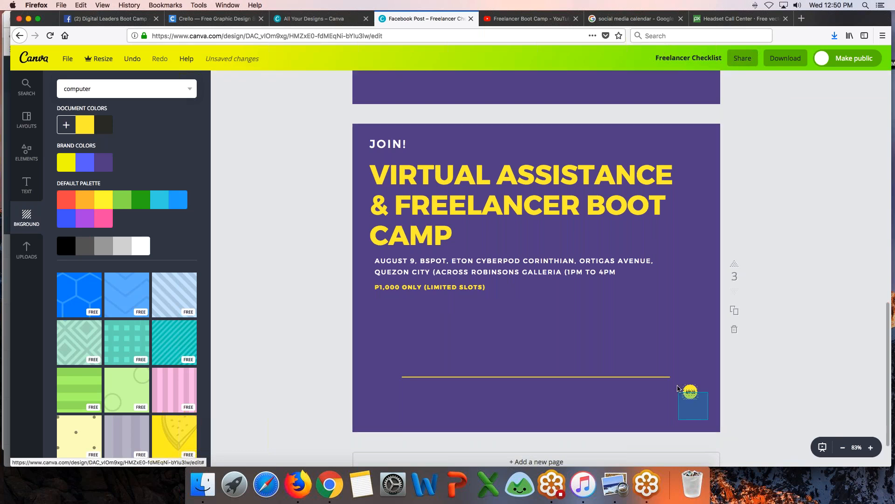
click(690, 392)
key(Delete)
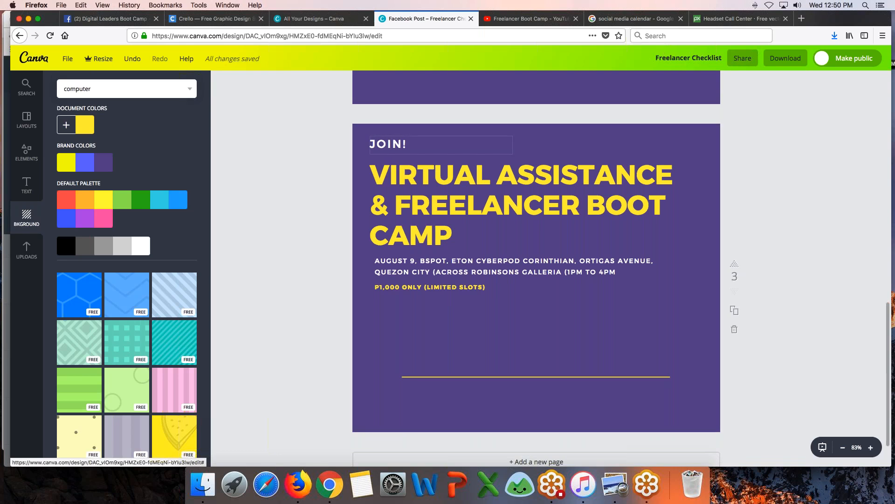
drag(384, 142, 387, 143)
drag(386, 141, 386, 141)
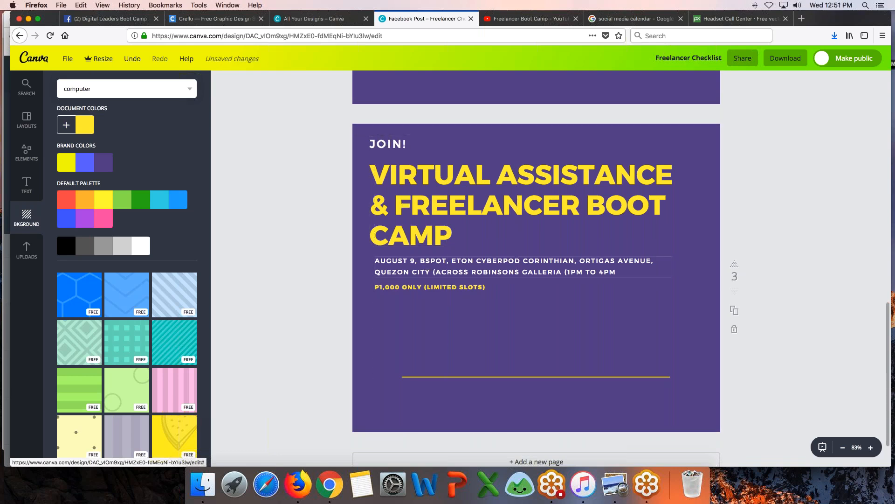
click(888, 98)
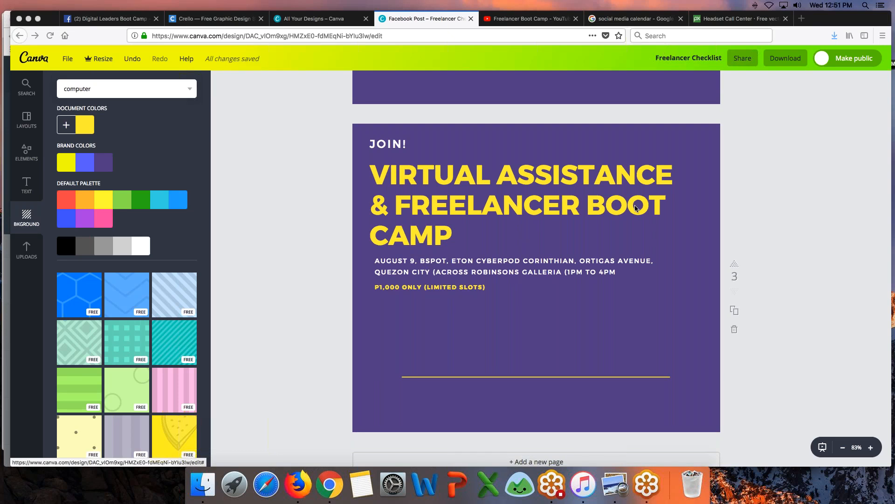
Move the thin yellow divider line up so it sits just below the price line on page 3
click(509, 378)
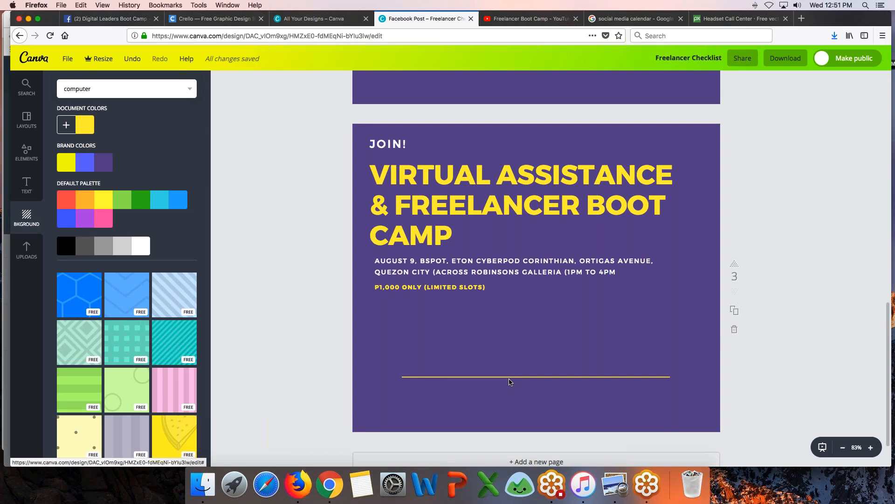
mouse_move(509, 378)
mouse_down()
mouse_move(499, 344)
mouse_move(516, 374)
mouse_move(507, 377)
mouse_up()
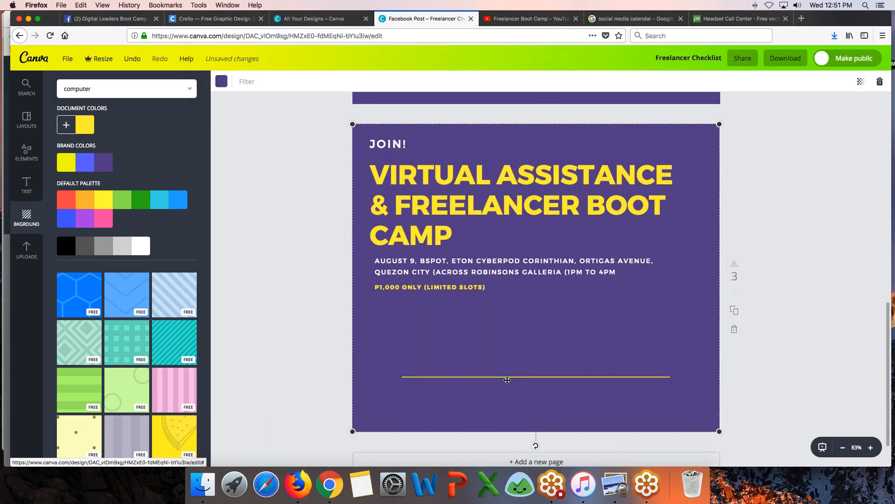
click(525, 377)
drag(524, 376, 536, 313)
click(564, 344)
click(310, 324)
Add a body text box centred just below the yellow divider on page 3 and change its text to "TOPICS"
click(25, 257)
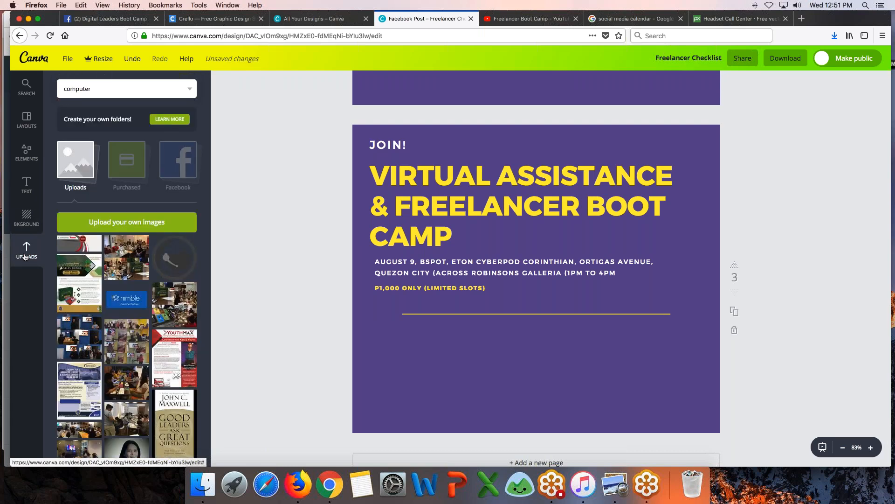
click(27, 185)
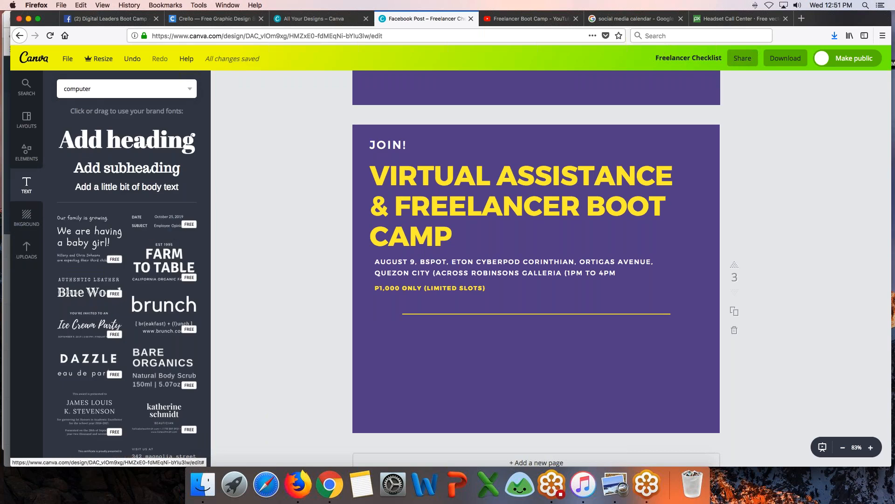
click(156, 193)
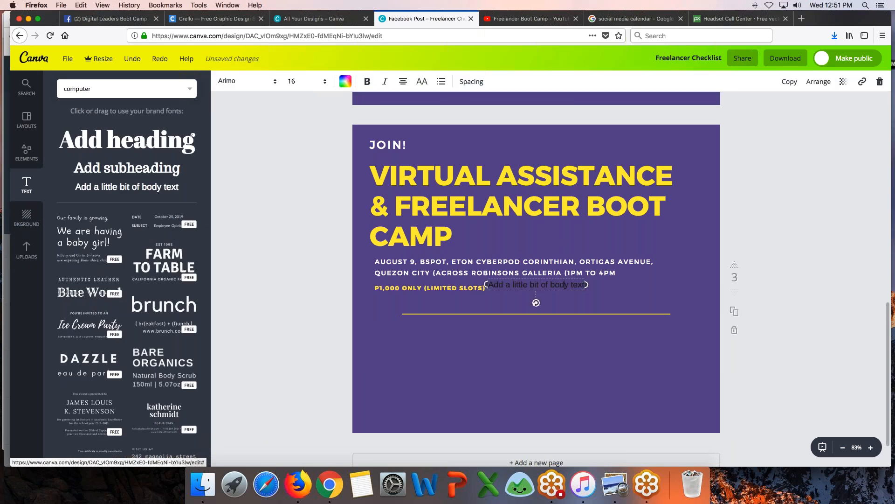
drag(556, 278, 529, 324)
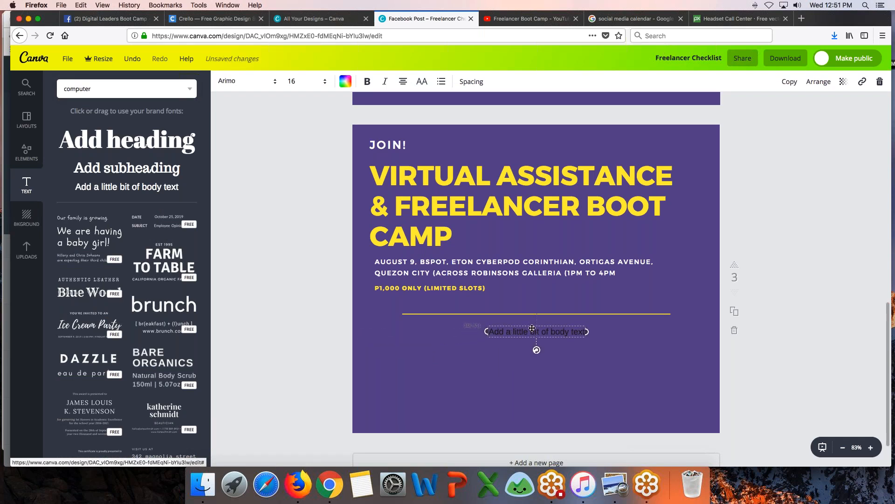
double_click(539, 332)
key(ctrl+a)
text(TOPICS)
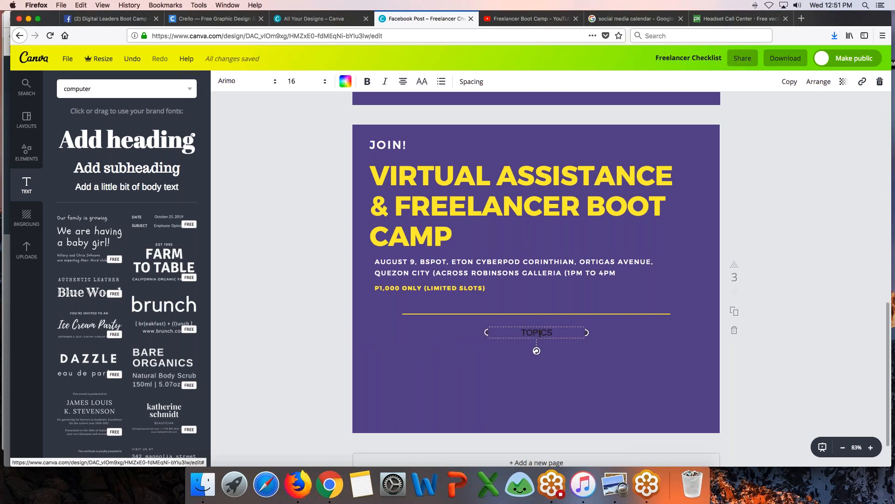
click(553, 388)
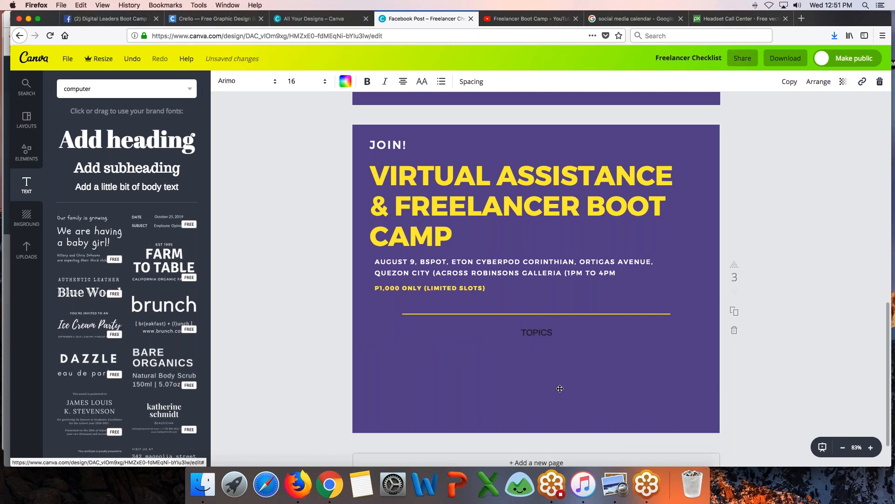
Change the colour of the "TOPICS" text to white
click(536, 332)
click(346, 81)
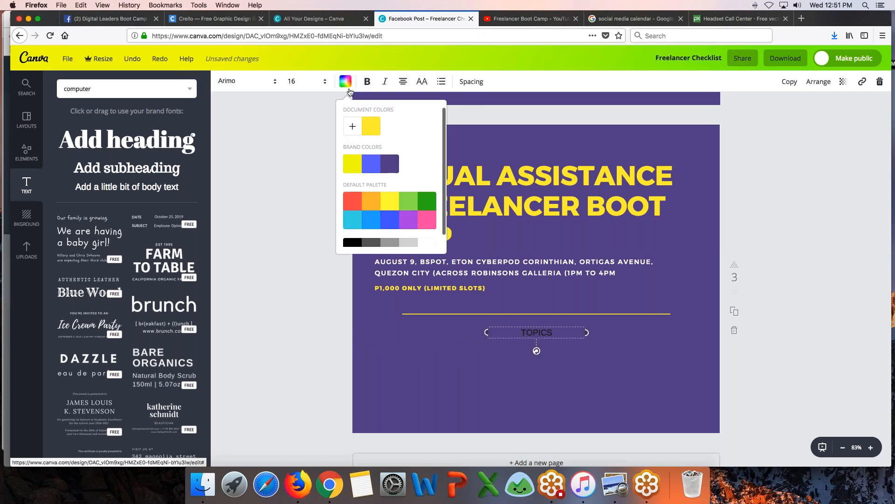
click(432, 243)
click(455, 351)
Add another body text box below and to the left of "TOPICS" and colour its text white
drag(122, 188, 412, 356)
double_click(405, 350)
key(super+a)
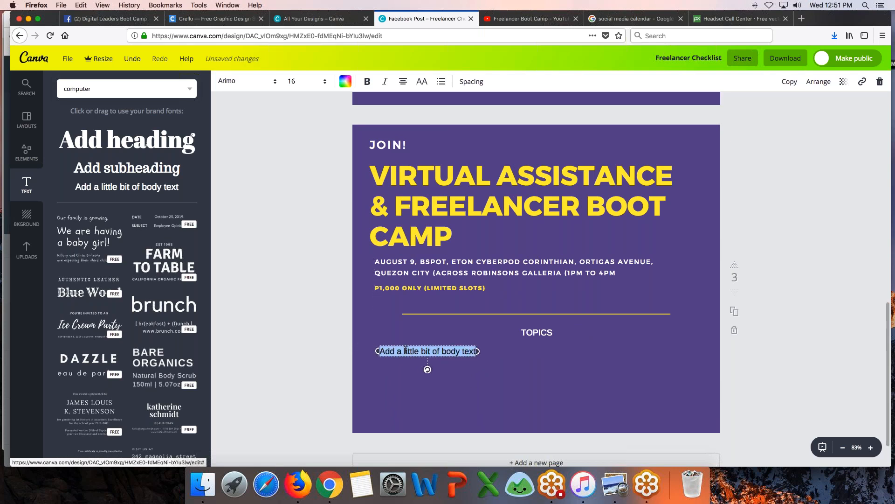
click(345, 81)
click(427, 242)
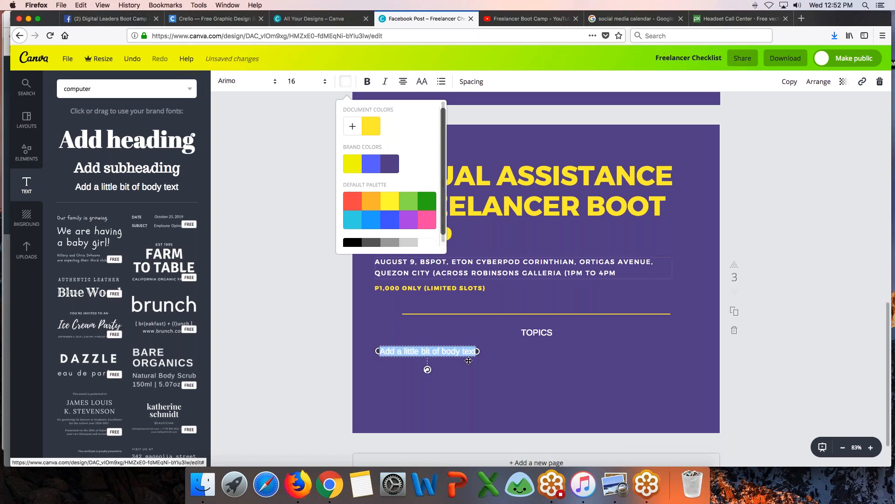
click(457, 351)
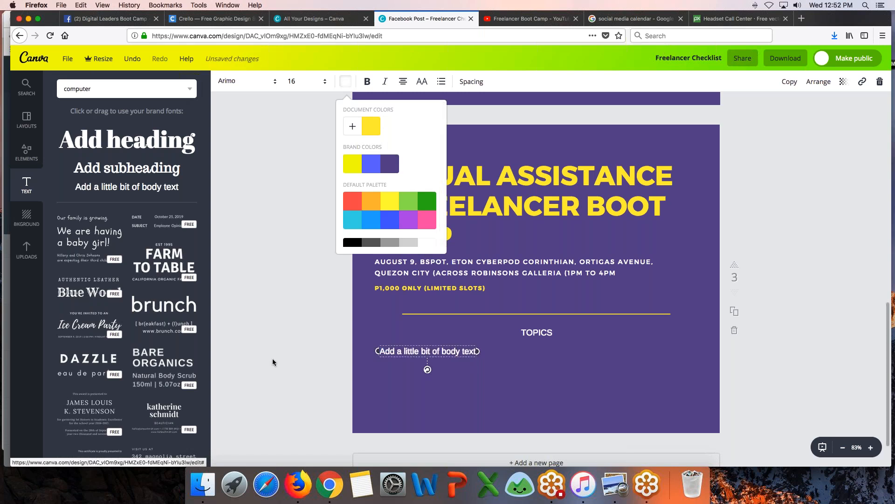
Replace the new box's text with left-aligned lines "* E-Commerce Virtual Assistant Services" and "* Digital Marketing Virtual Assistant Services"
click(406, 351)
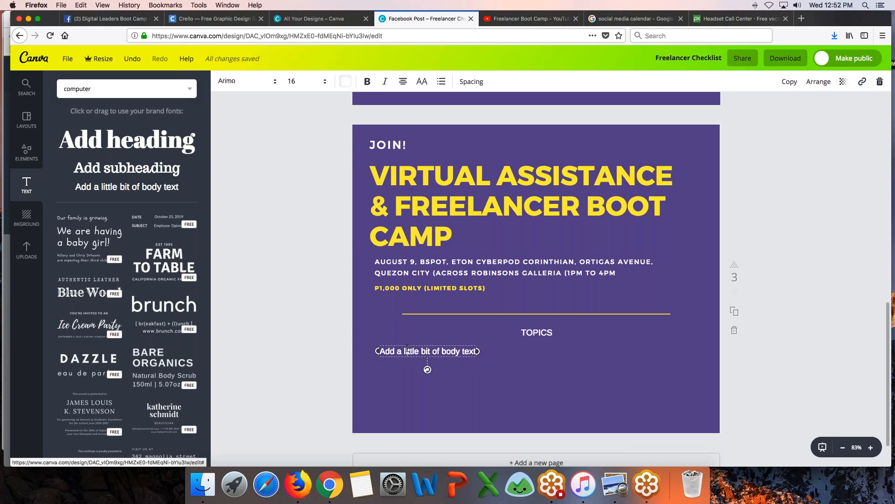
key(super+a)
text(* E-)
click(403, 81)
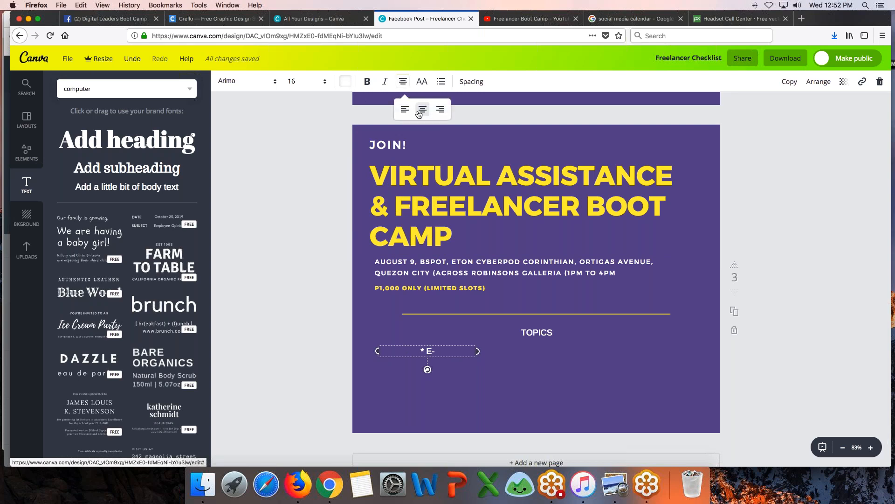
click(402, 110)
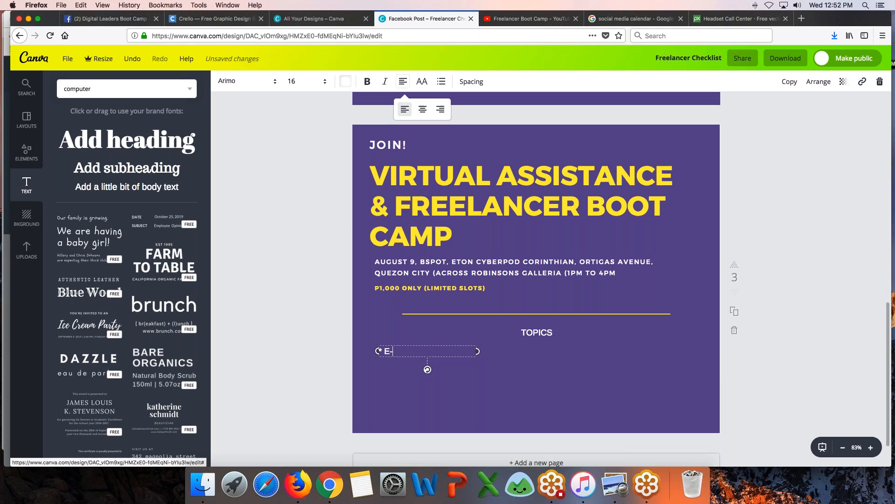
text(Commerce Virtual Assist)
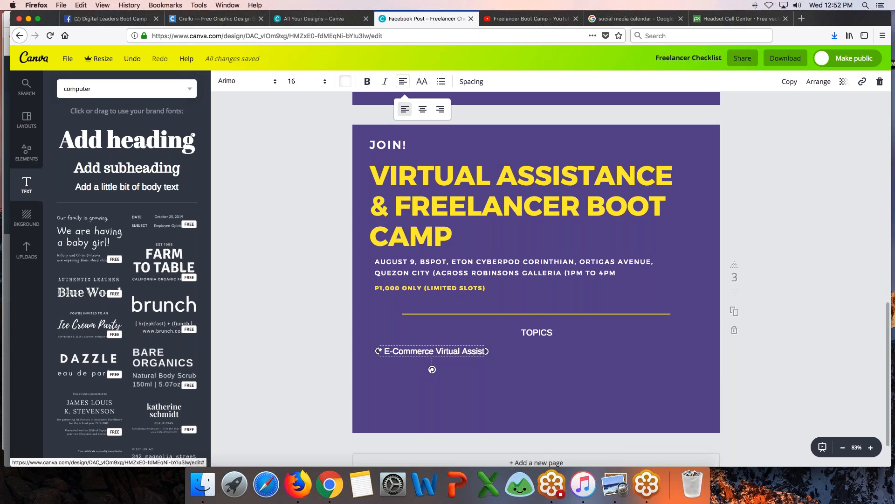
text(ant Services)
key(Return)
text(* Digital Marketing Virtual Assistant Services)
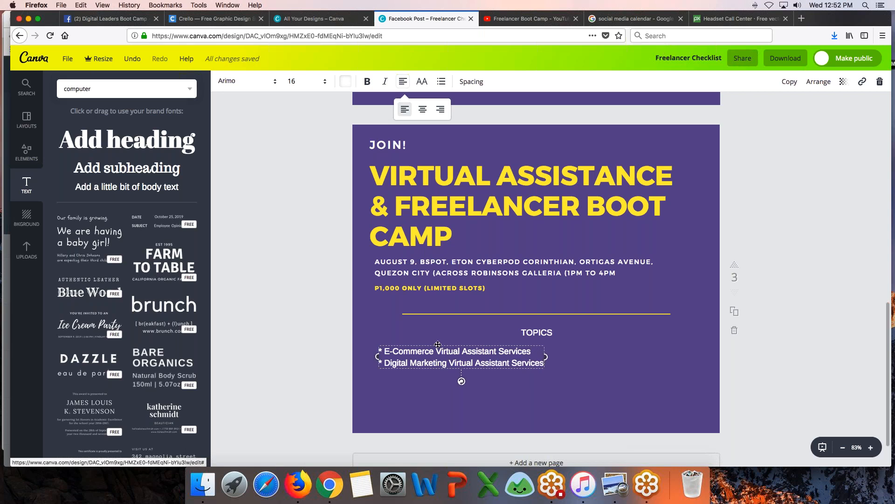
Move the two-line topic list to the right half of page 3 and place a duplicate of it on the left half
drag(447, 344, 605, 348)
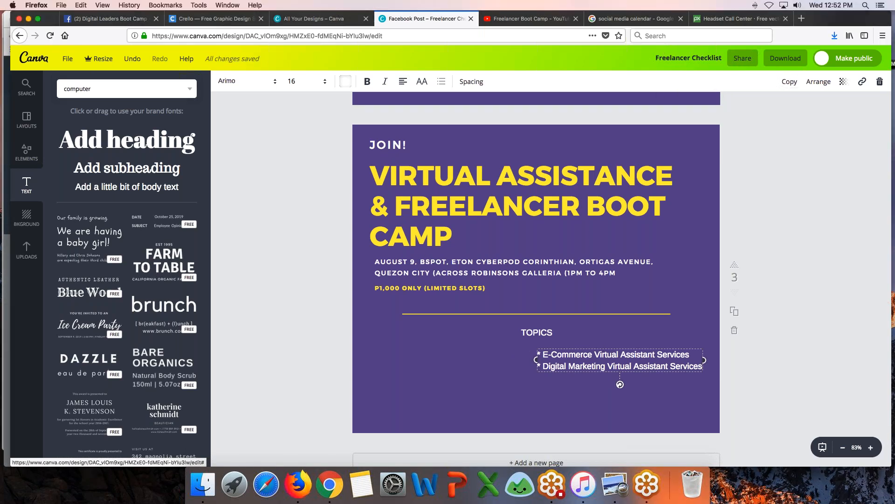
click(626, 349)
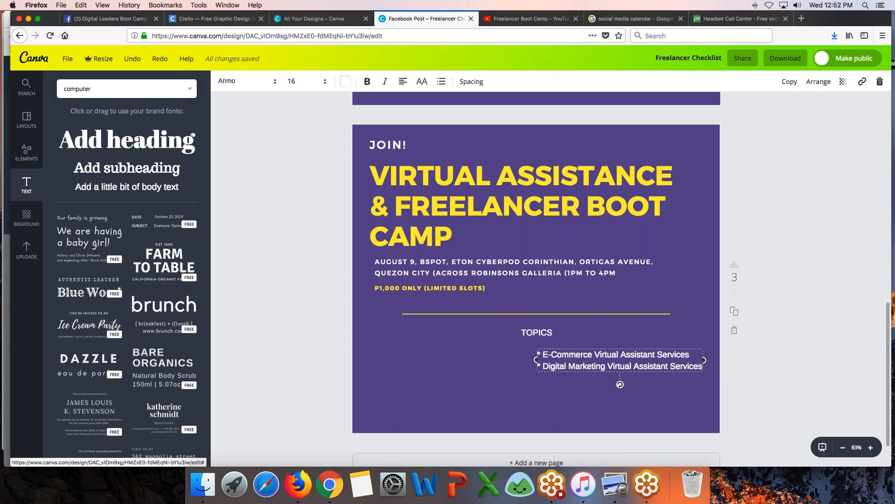
click(789, 82)
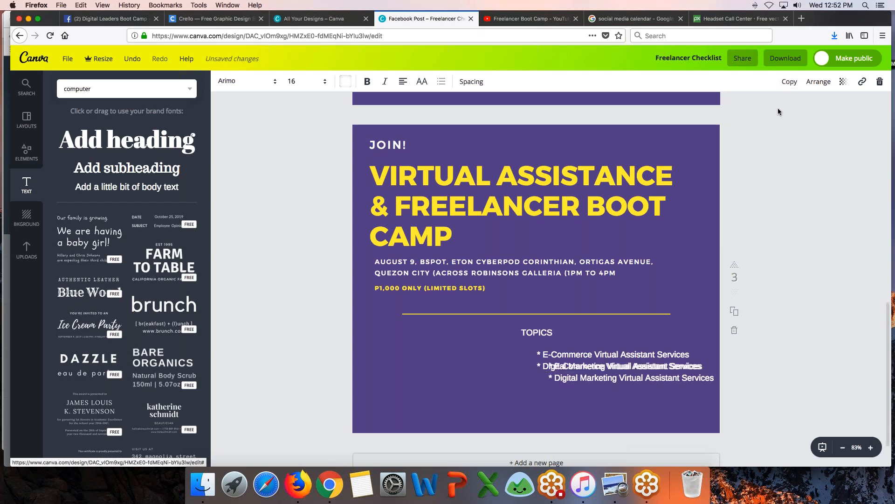
drag(604, 370, 418, 361)
Replace the left list's text with the asterisked lines "Freelancing 101", "Web Research" and "Data Entry"
click(366, 355)
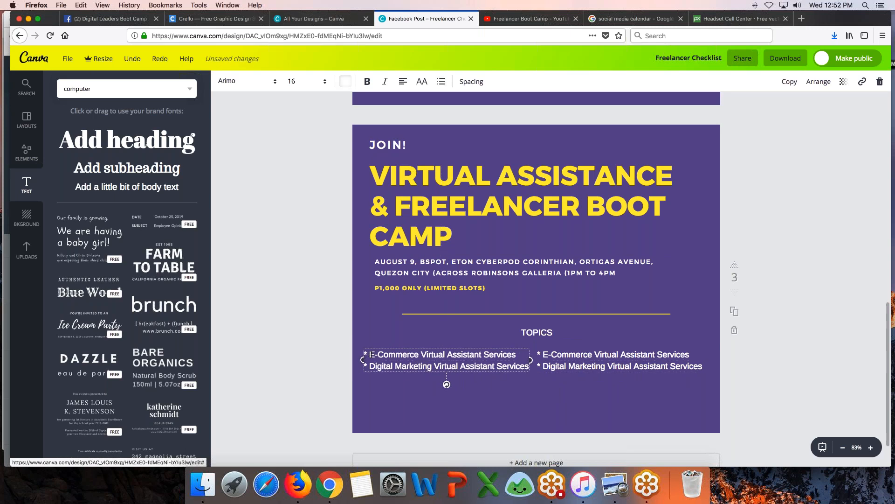
drag(370, 355, 529, 367)
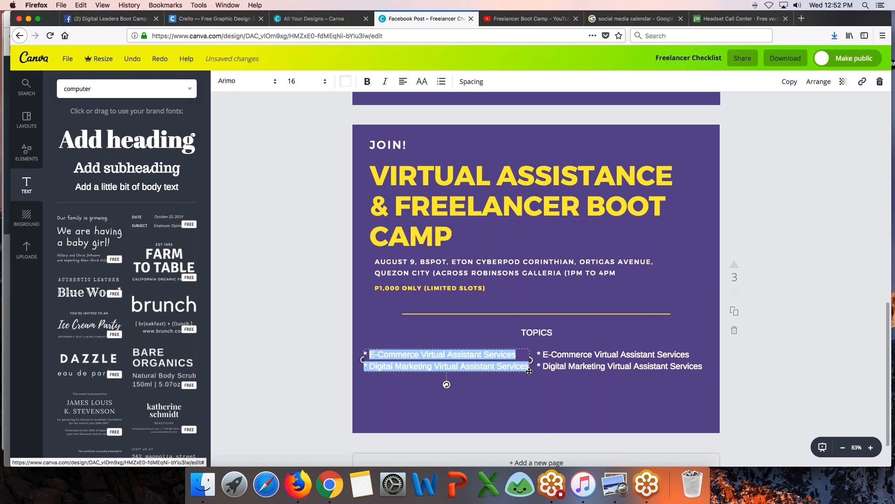
text(Freelancing 101)
key(Return)
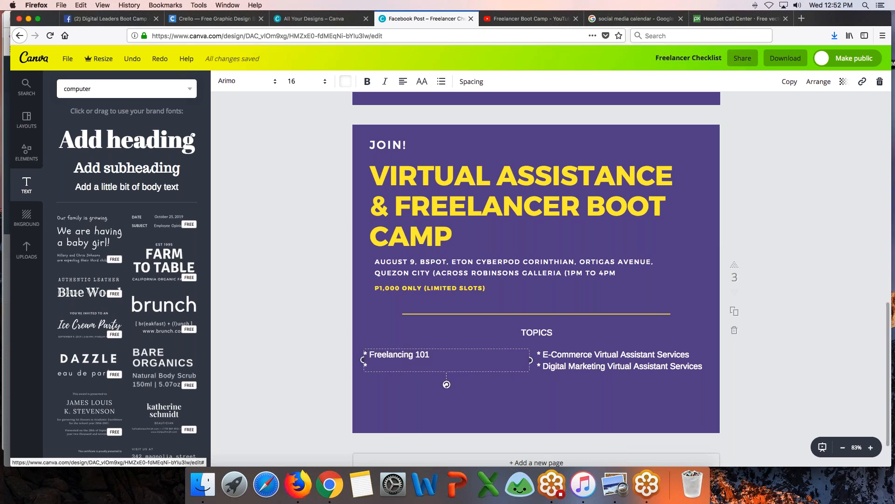
text(* Web Research)
key(Return)
text(* Data E)
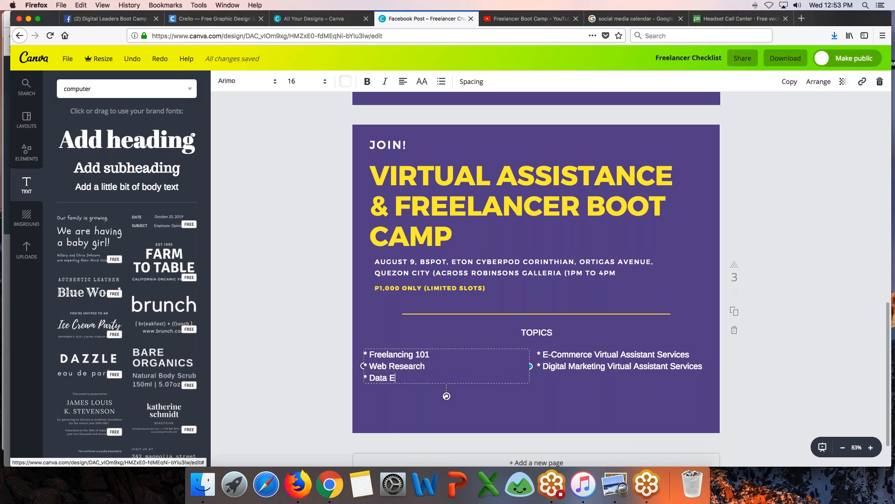
text(ntry)
key(Return)
Extend the left topic list with the asterisked lines "Transcription", "Live Chat" and "Email Handling"
text(* Transcription )
text(* Live Chat)
key(Return)
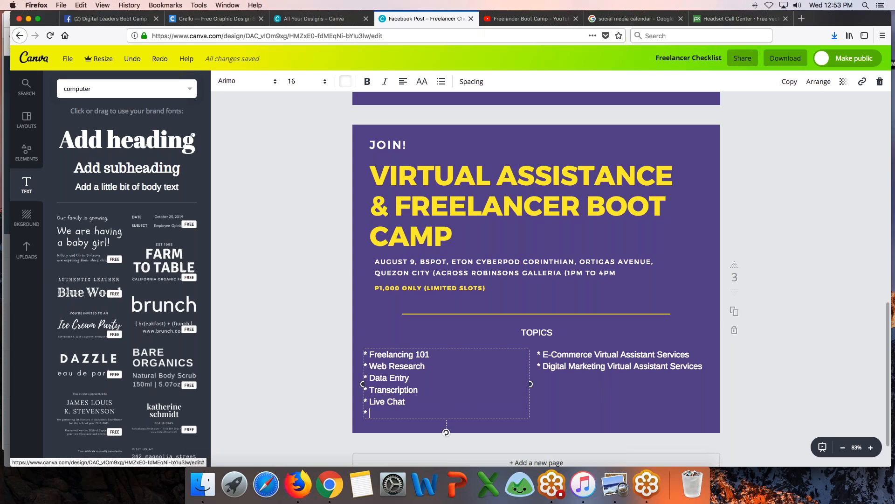
text(* Eamil)
key(BackSpace)
key(BackSpace)
key(BackSpace)
key(BackSpace)
key(BackSpace)
text(mail Handling)
Add the asterisked lines "Graphic Design" and "Building your Freelancer Profile" to the right topic list
click(593, 363)
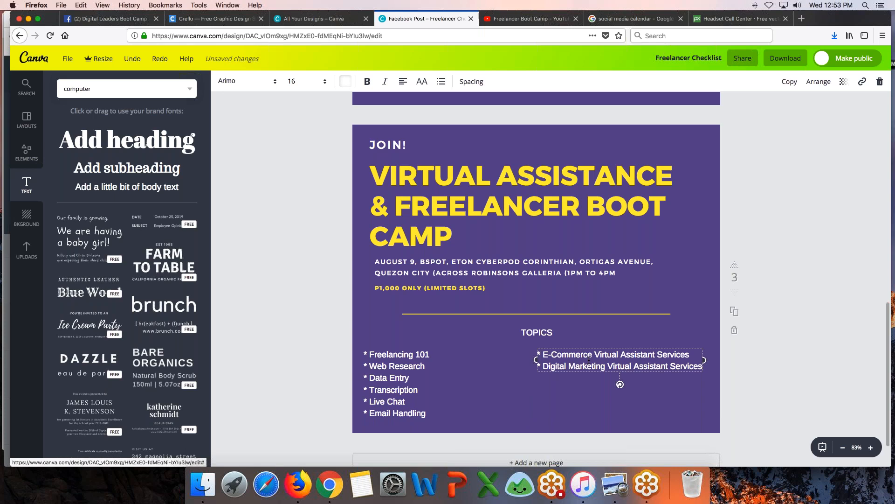
key(Return)
text(* Gra)
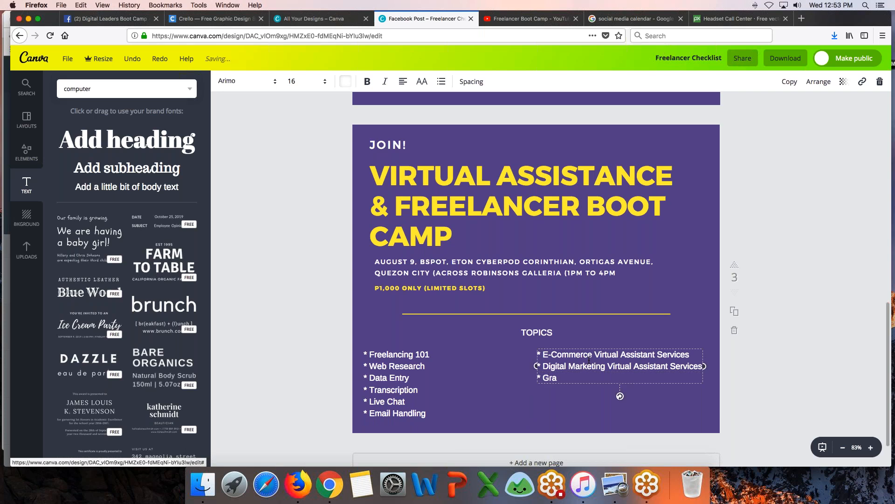
text(phic Design)
key(Return)
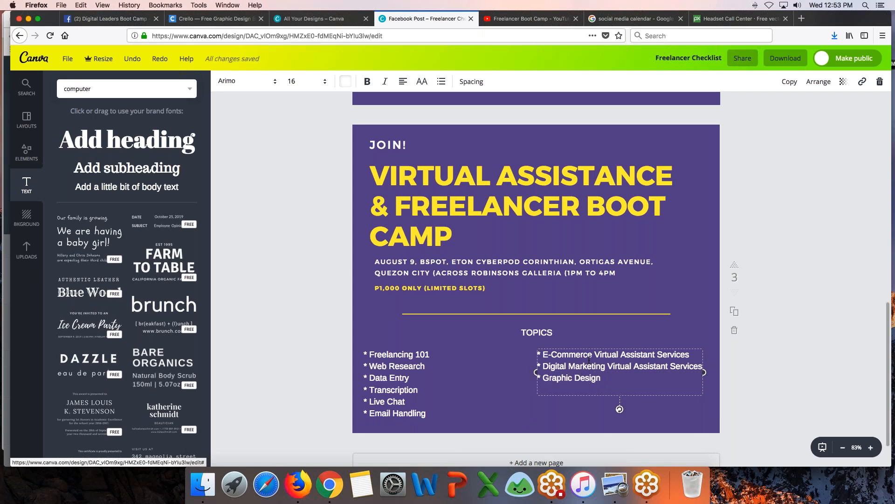
text(* Buildin)
text(g your Frel)
text(en)
key(BackSpace)
key(BackSpace)
key(BackSpace)
text(elancer Profile)
Finish the right topic list with the asterisked lines "Getting Clients" and "Managing Clients"
key(Return)
text(* Getting Client)
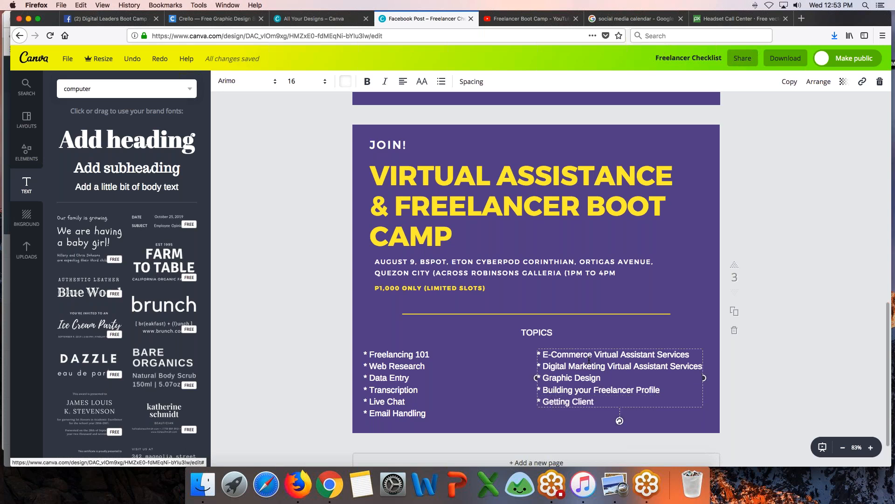
text(s)
key(Return)
text(* Managing Clients)
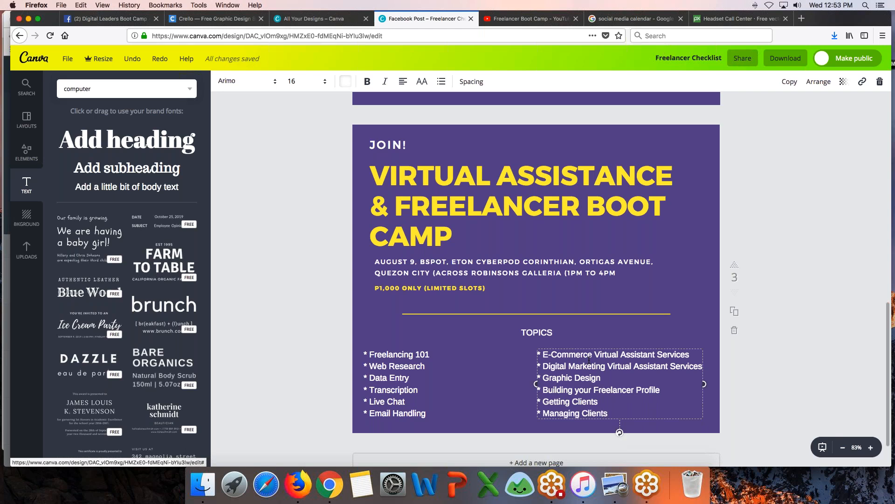
Nudge the left topic list slightly up and narrow its text box to fit close around its lines
drag(416, 362, 418, 360)
click(453, 372)
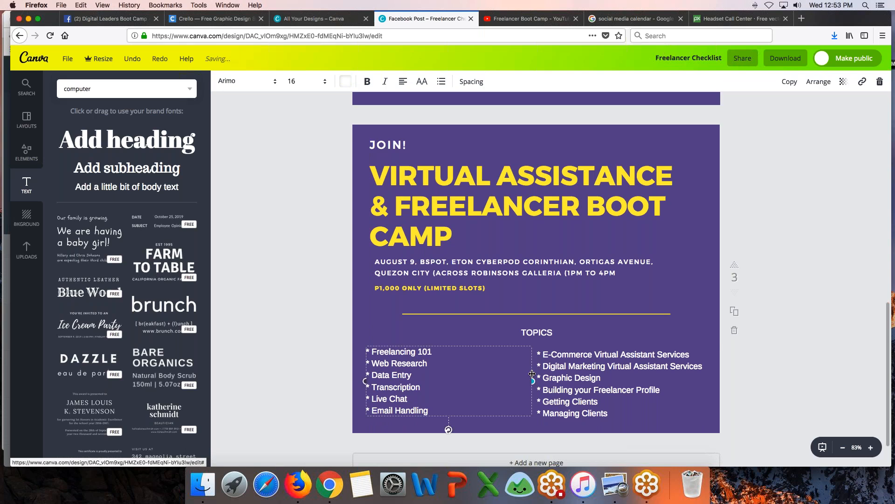
drag(532, 381, 450, 381)
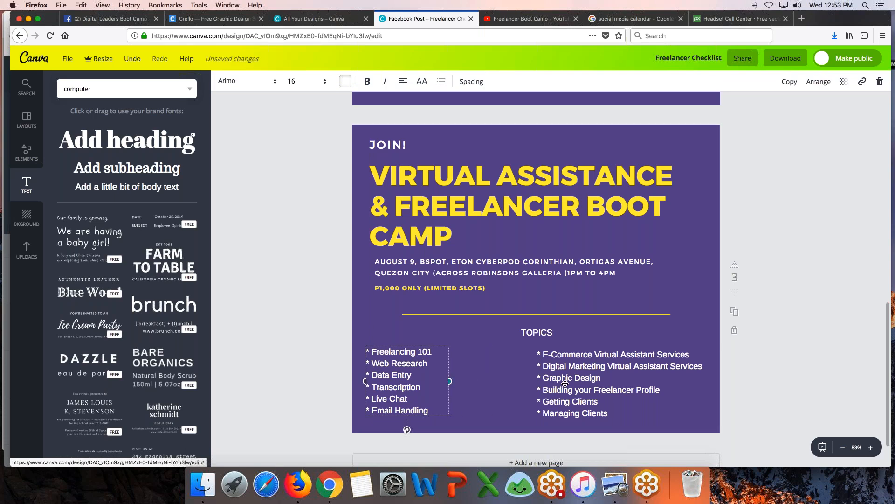
Move the right topic list close beside the left list, aligned to the same height
drag(567, 384, 496, 381)
click(635, 382)
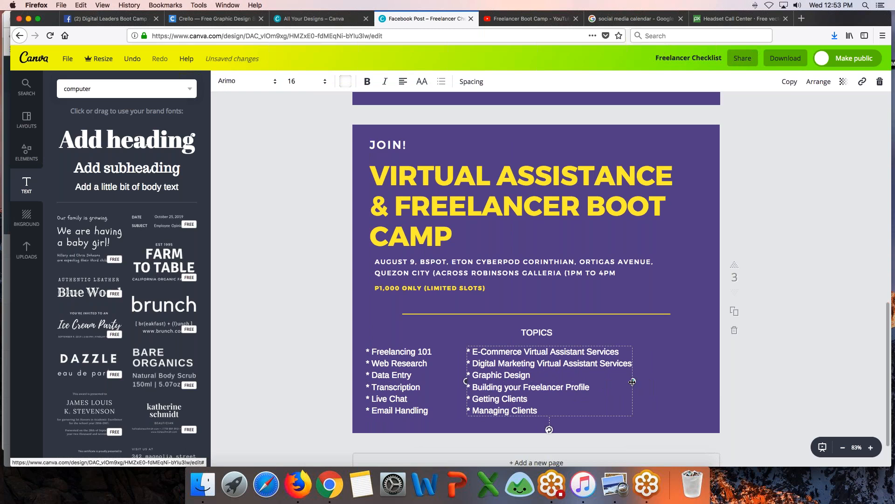
click(666, 384)
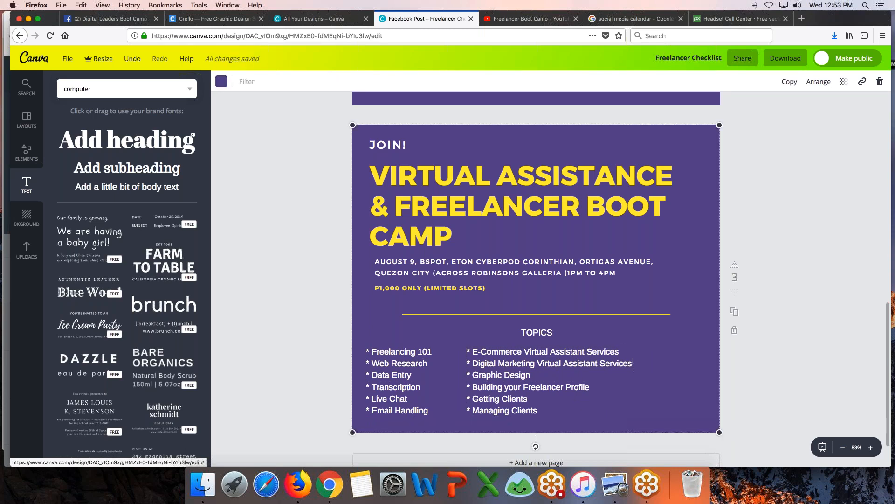
drag(532, 381, 524, 381)
Shift the "TOPICS" heading slightly left and up above the two lists and set its font size to 21
drag(540, 328, 531, 327)
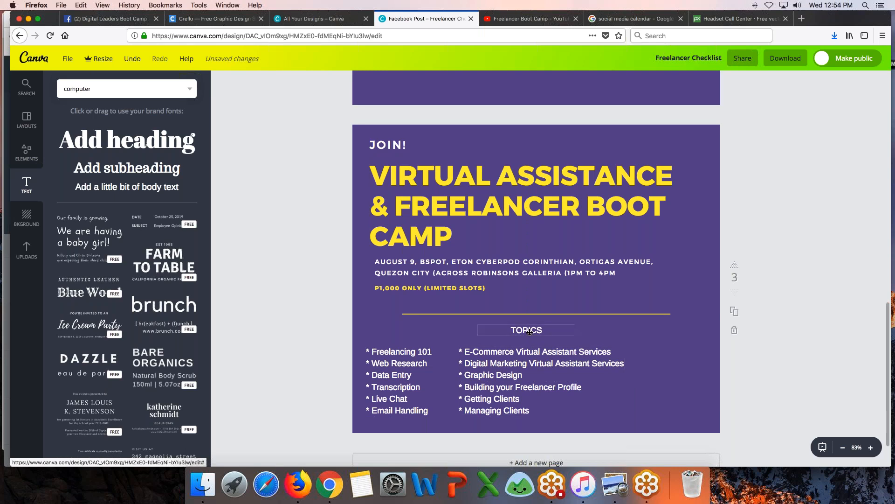
click(530, 332)
click(303, 82)
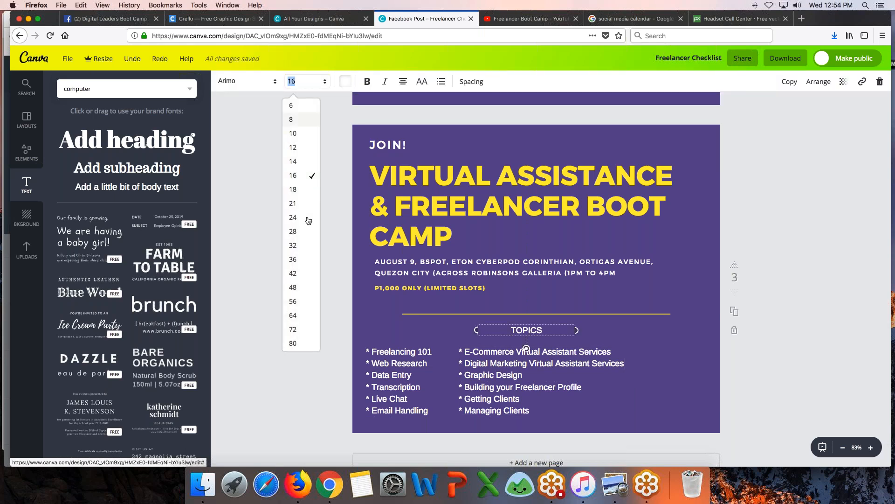
click(301, 203)
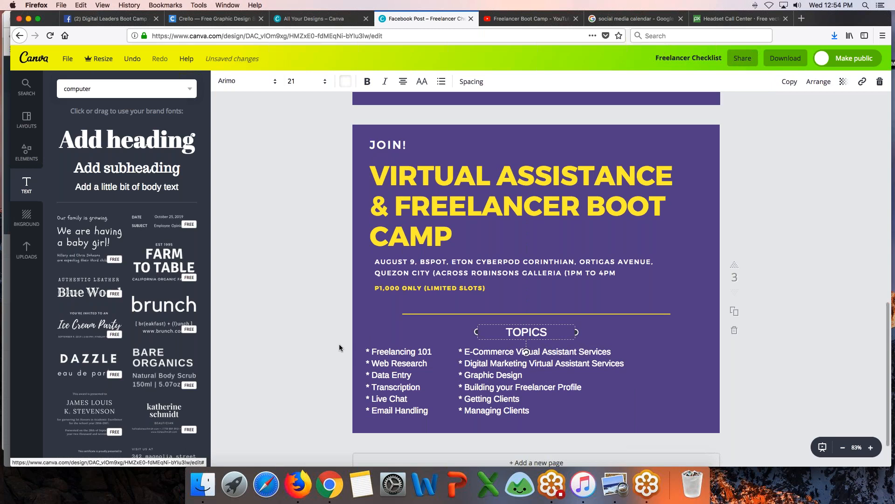
Nudge the "TOPICS" heading slightly up toward the yellow divider line
drag(530, 333, 532, 331)
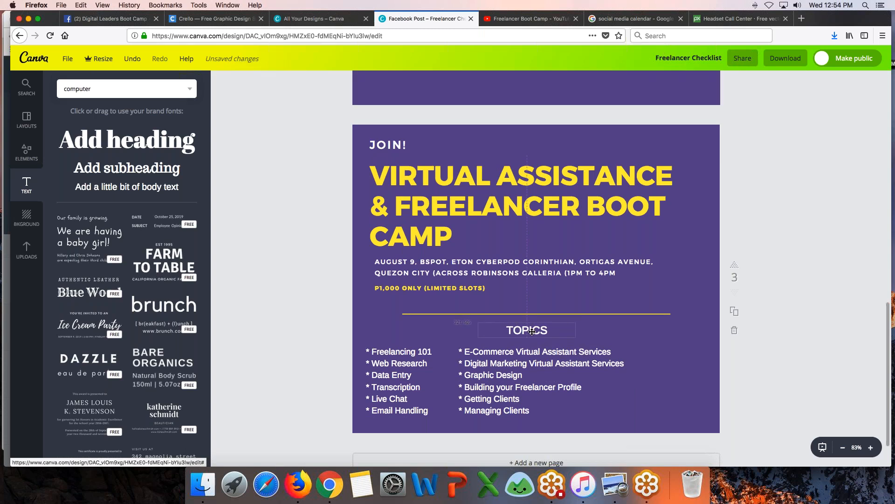
click(674, 361)
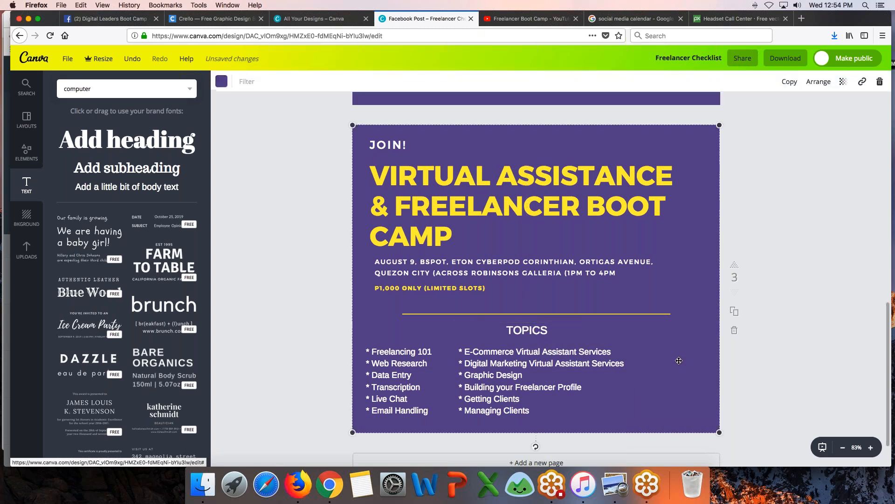
Duplicate the right topic list and place the copy, narrowed, as a third column beside it
click(596, 363)
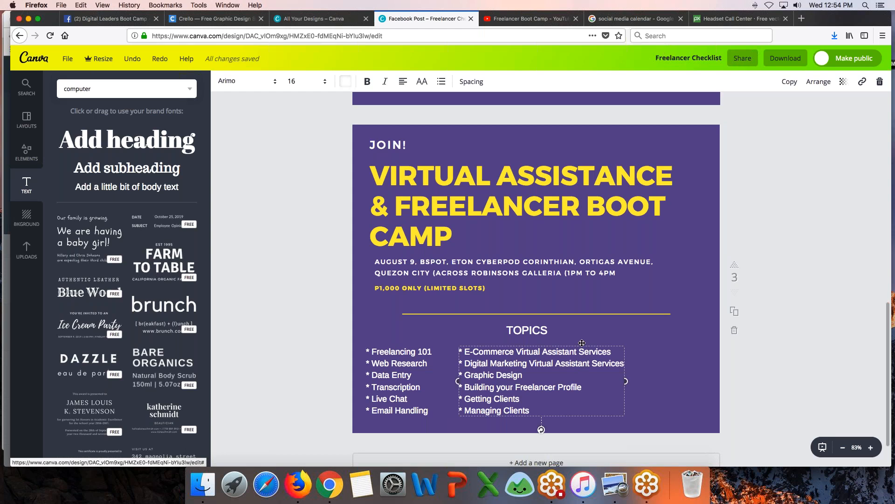
click(789, 82)
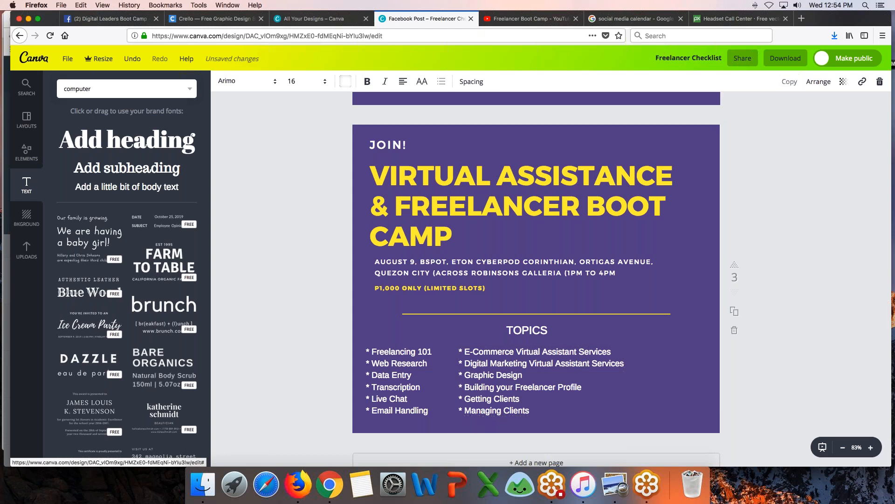
drag(600, 387, 671, 374)
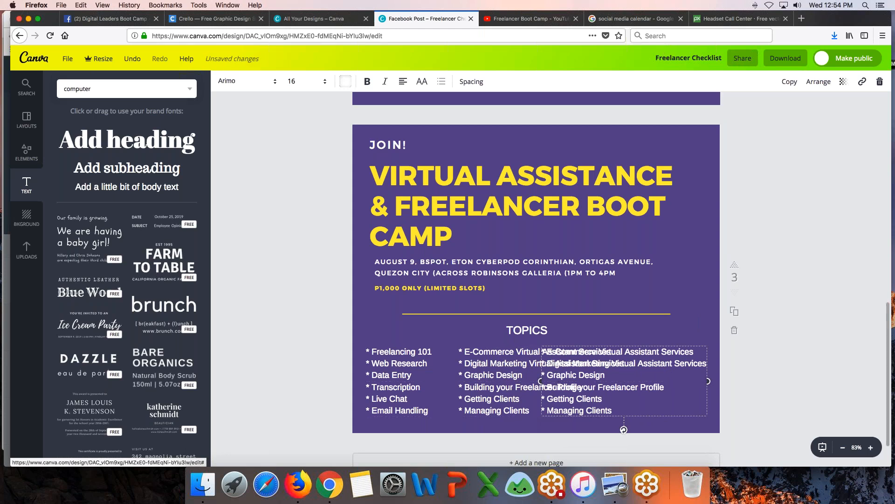
drag(541, 380, 567, 393)
drag(643, 428, 635, 411)
Replace the third column's text with the single line "* and more!"
click(653, 369)
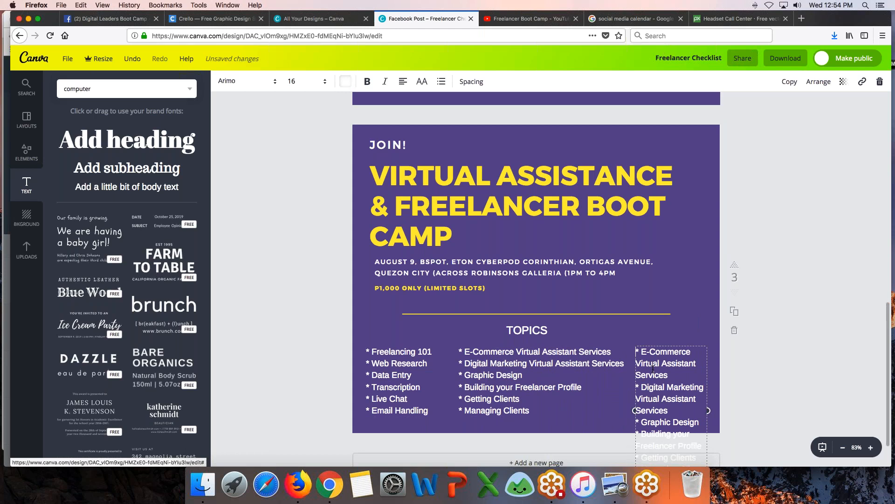
drag(642, 352, 691, 472)
text(and moentsre)
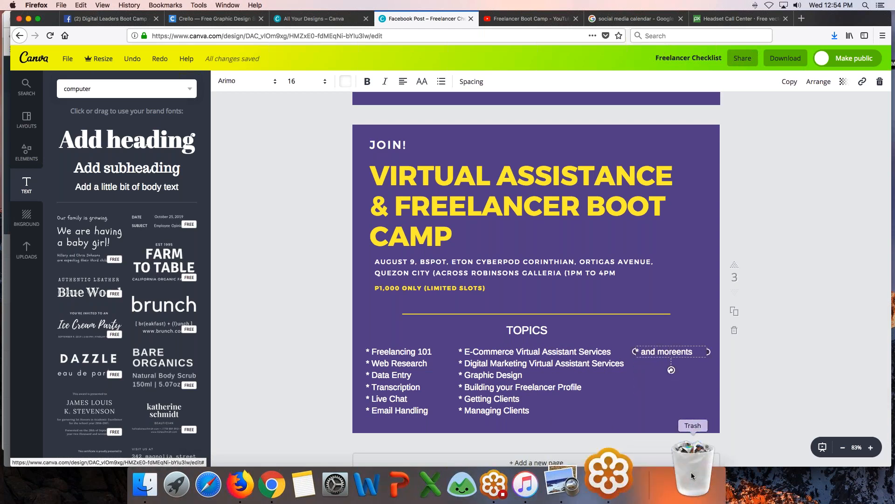
key(Escape)
key(Escape)
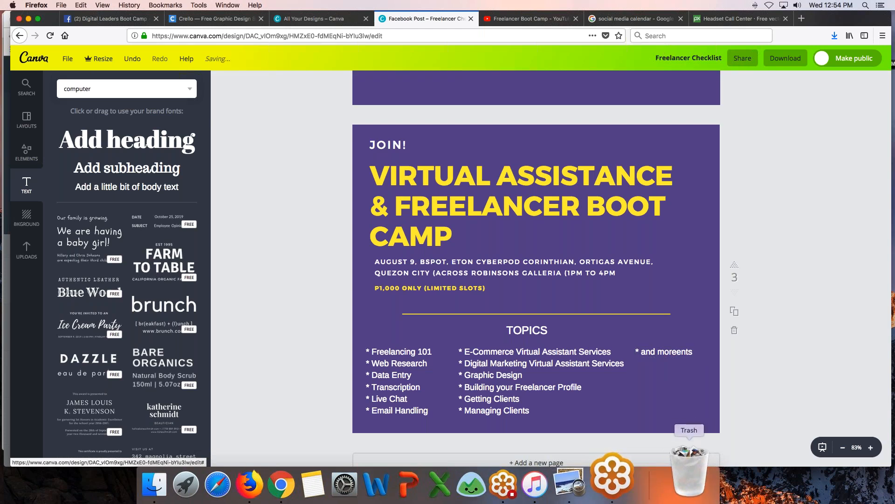
click(686, 353)
drag(693, 352, 678, 353)
text(!)
click(332, 381)
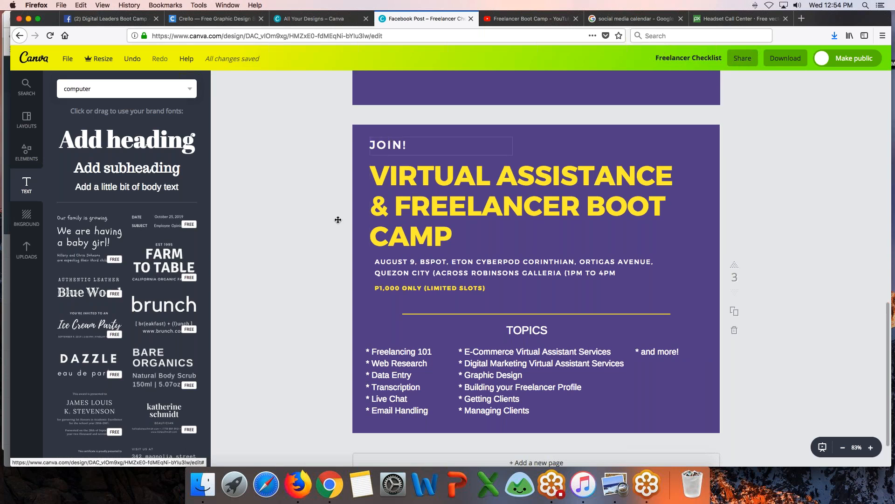
drag(530, 316, 535, 305)
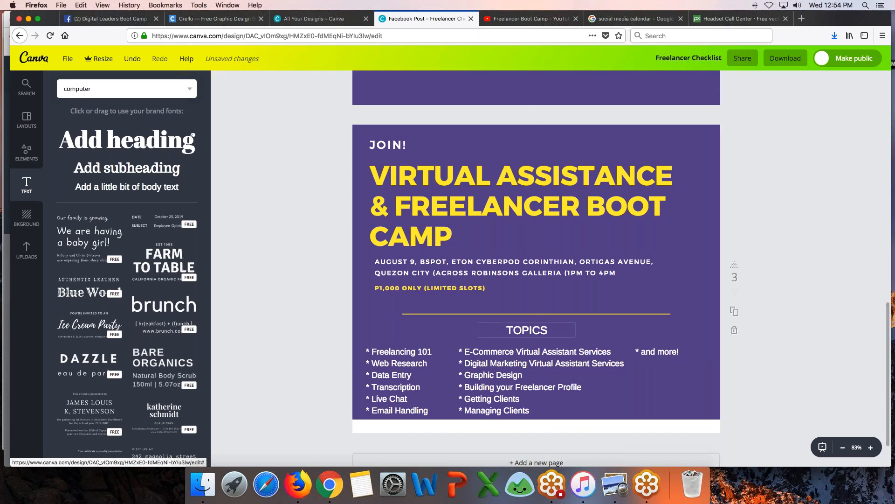
key(super+z)
key(super+z)
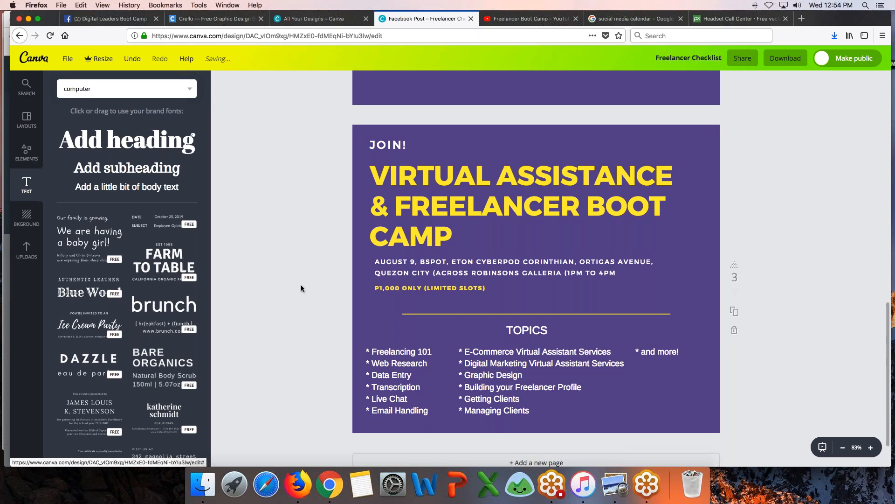
Shift the yellow divider line, the "TOPICS" heading and the three topic columns slightly up, with the purple background filling the whole page
drag(474, 314, 474, 305)
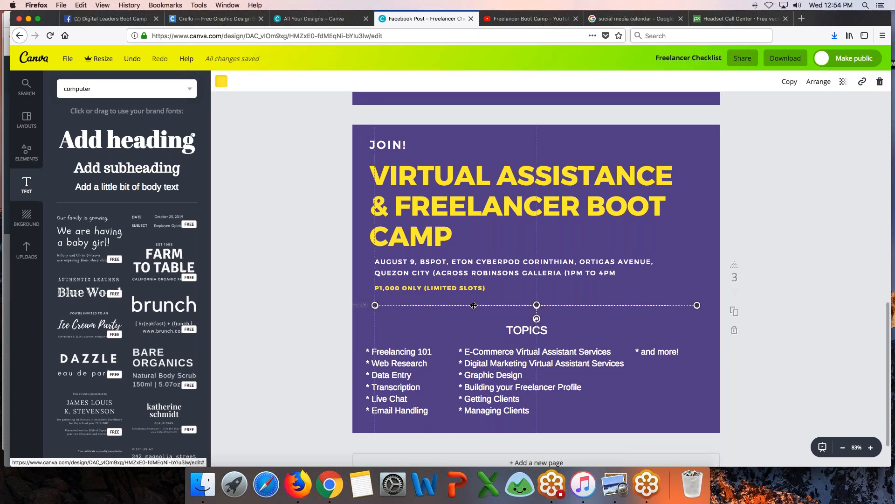
click(283, 334)
drag(304, 328, 718, 416)
drag(514, 378, 514, 372)
click(765, 404)
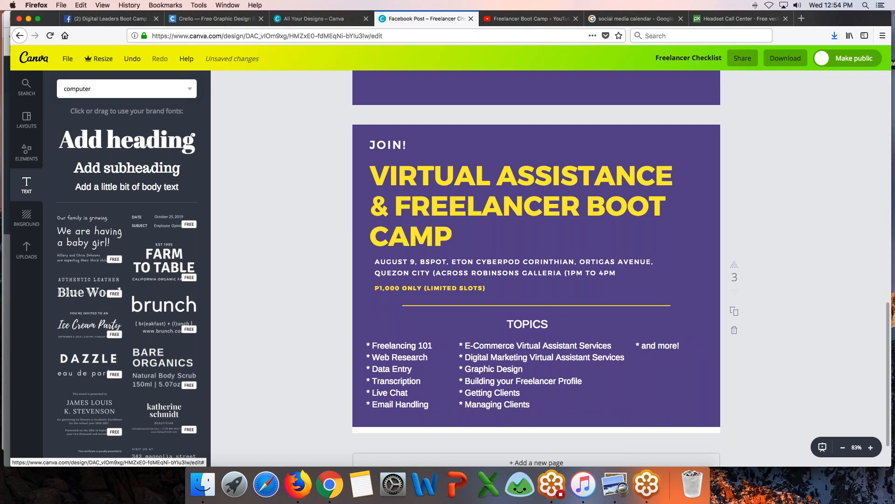
drag(714, 414, 715, 425)
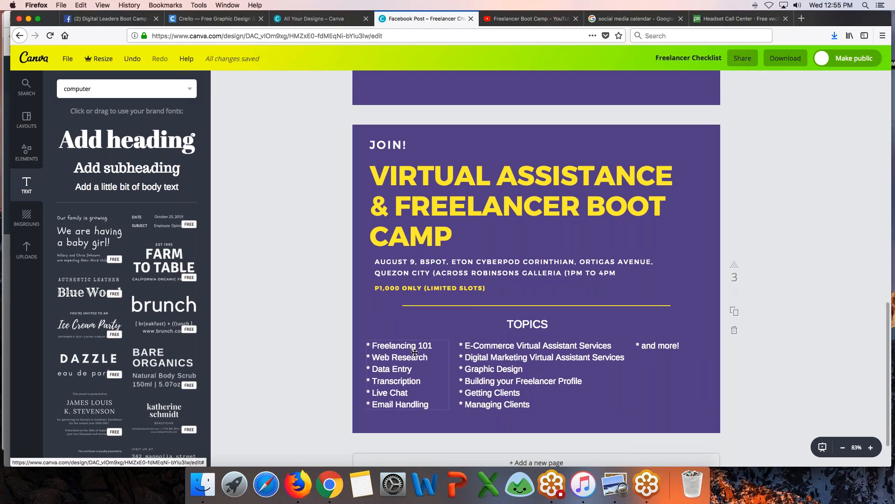
Review the layout and content of all three pages of the Freelancer Checklist design
scroll(434, 354, up, 5)
scroll(537, 268, up, 5)
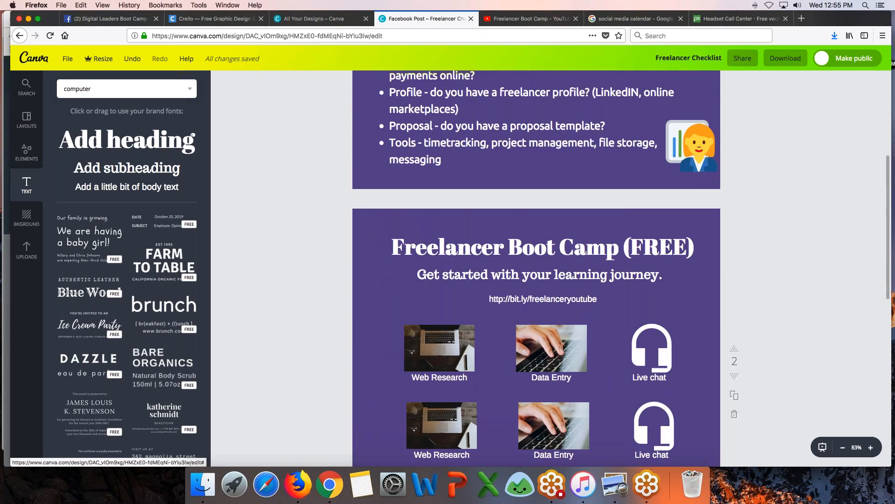
scroll(537, 268, down, 5)
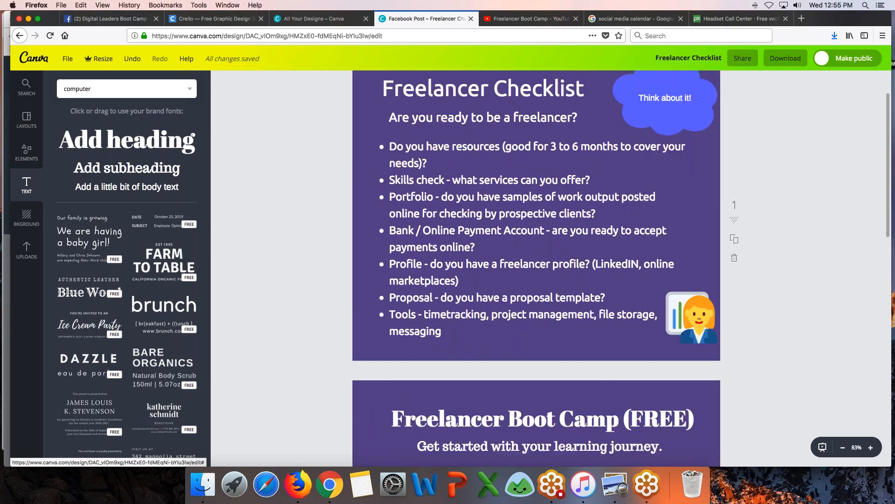
scroll(537, 269, down, 3)
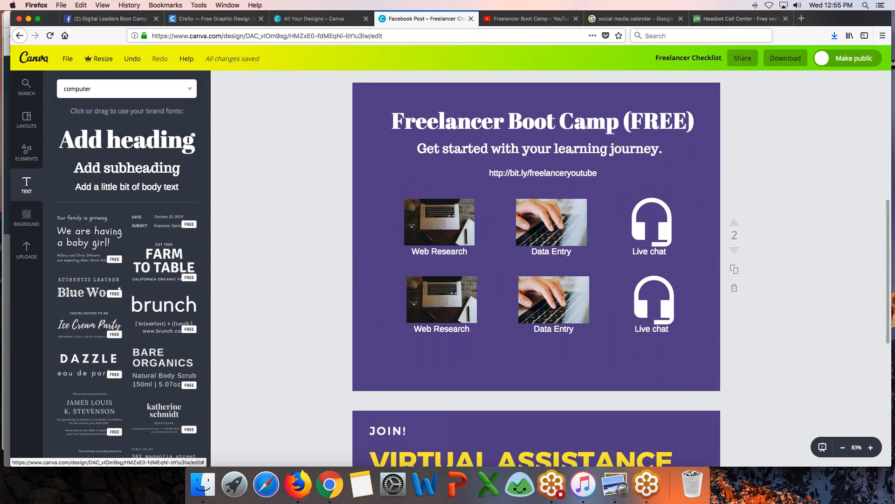
scroll(536, 268, down, 6)
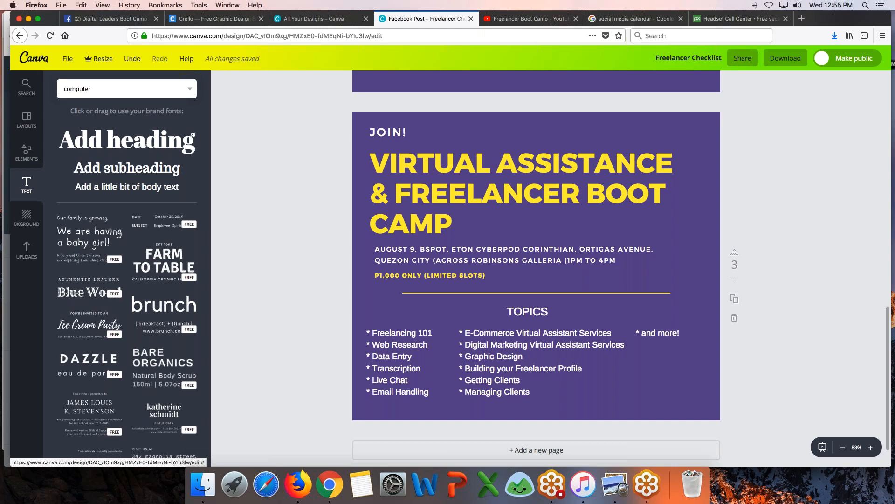
scroll(537, 268, up, 6)
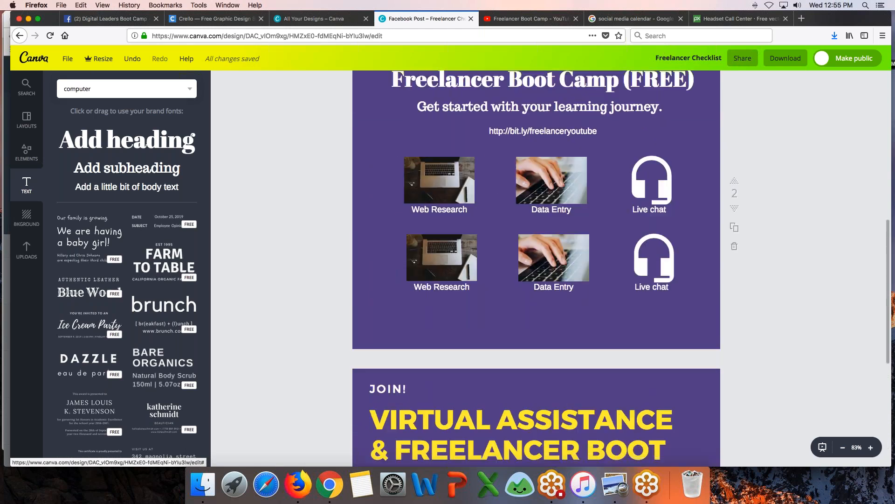
scroll(537, 269, up, 6)
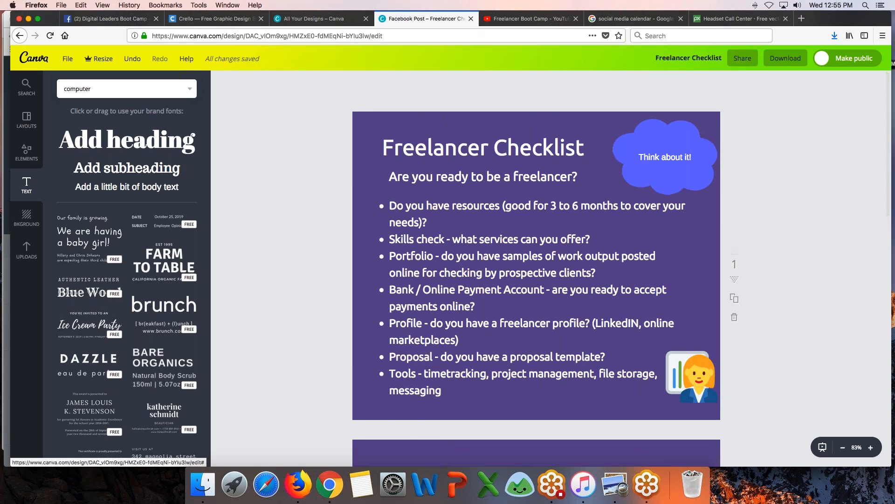
Switch to Crello and go to its home page for creating a new design
key(super+Tab)
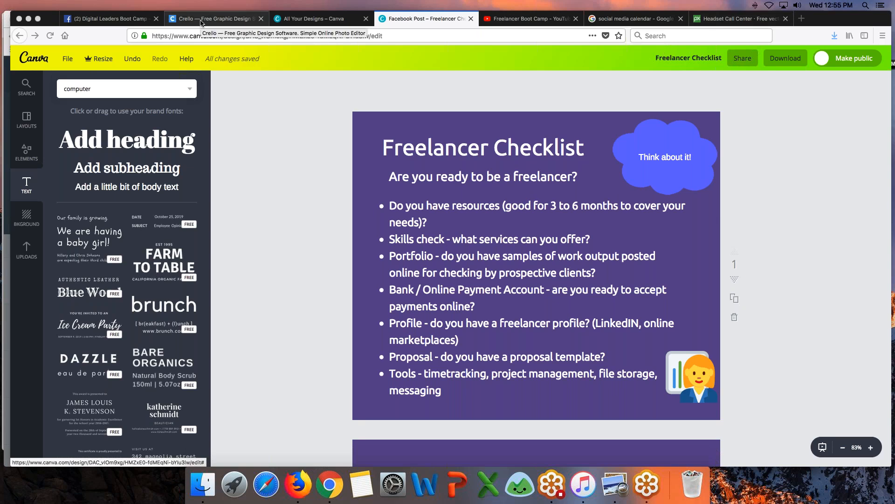
click(202, 20)
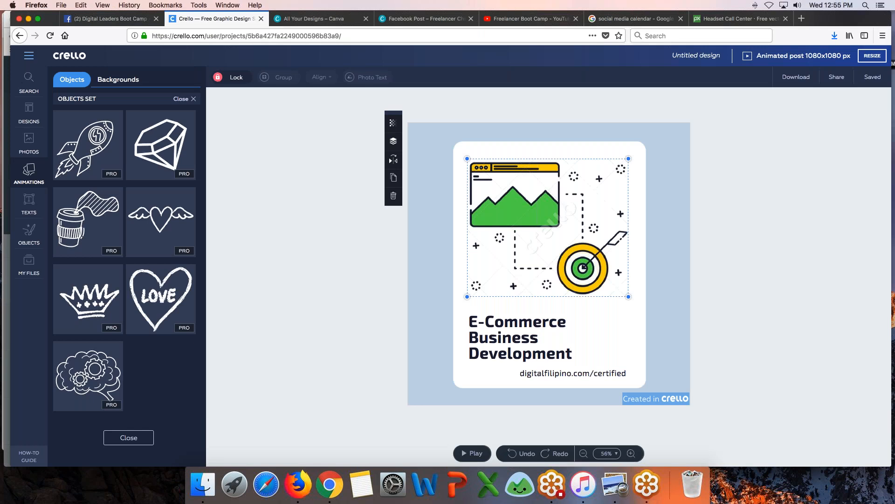
click(29, 55)
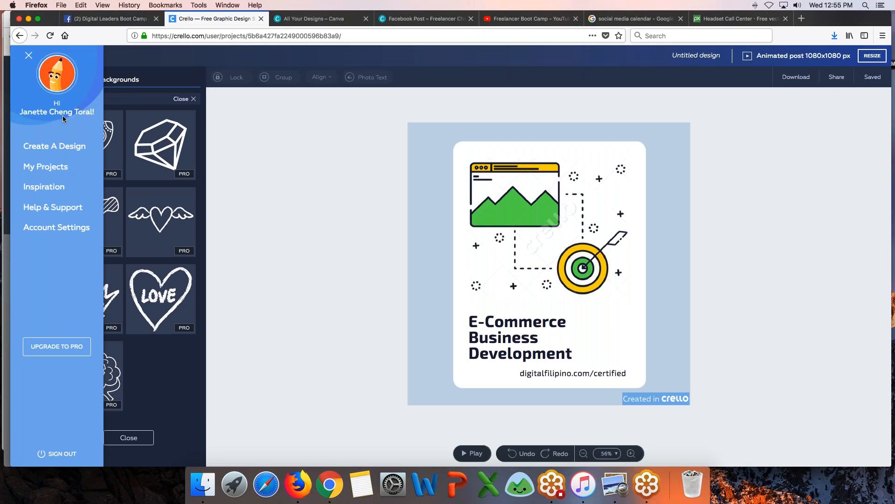
click(57, 74)
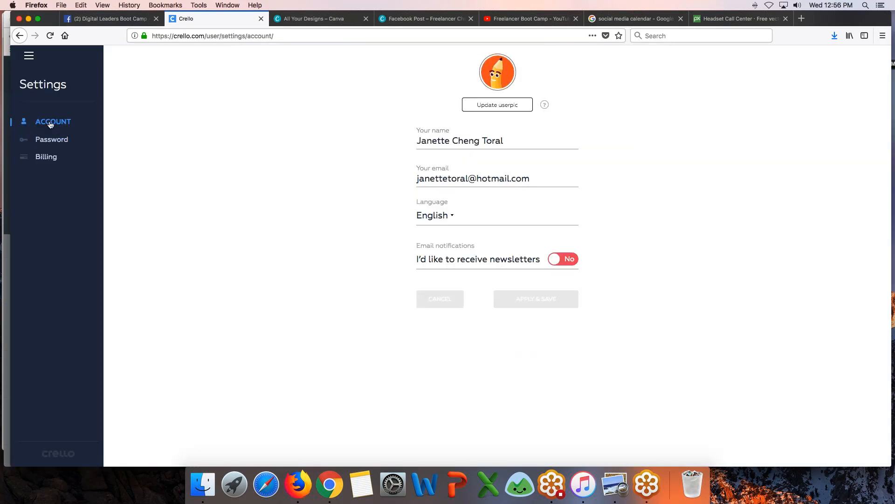
click(206, 36)
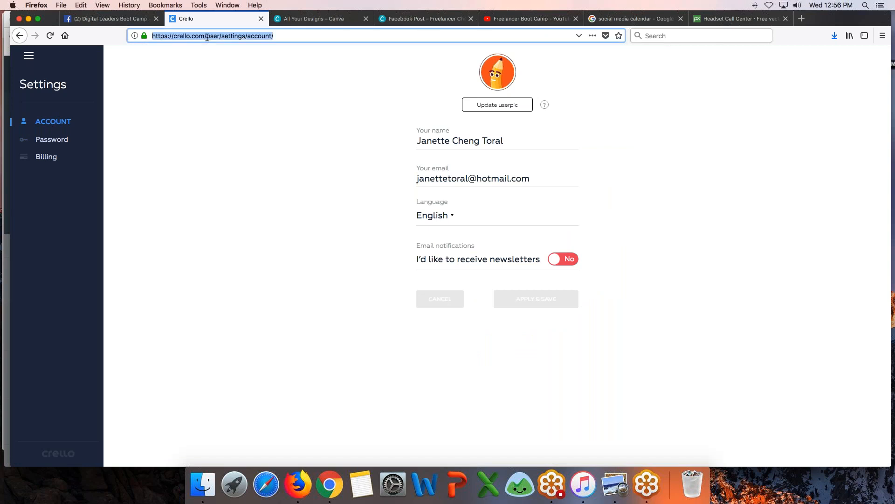
drag(205, 36, 462, 55)
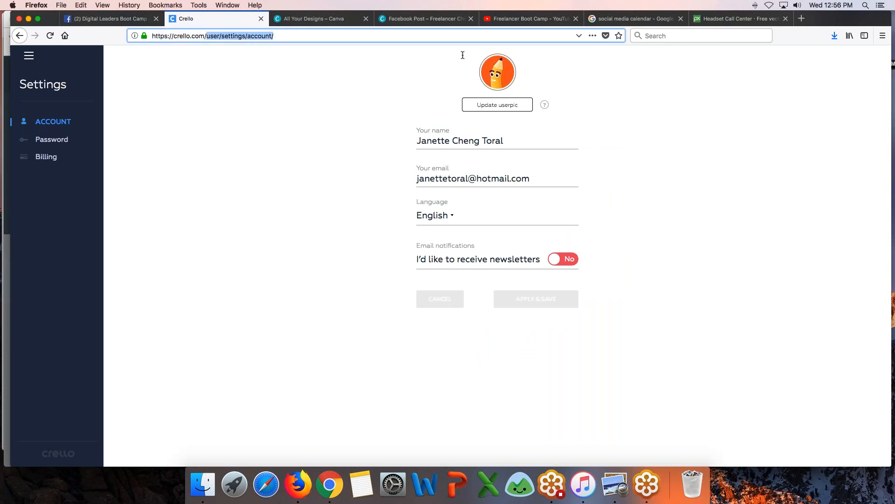
key(BackSpace)
key(Return)
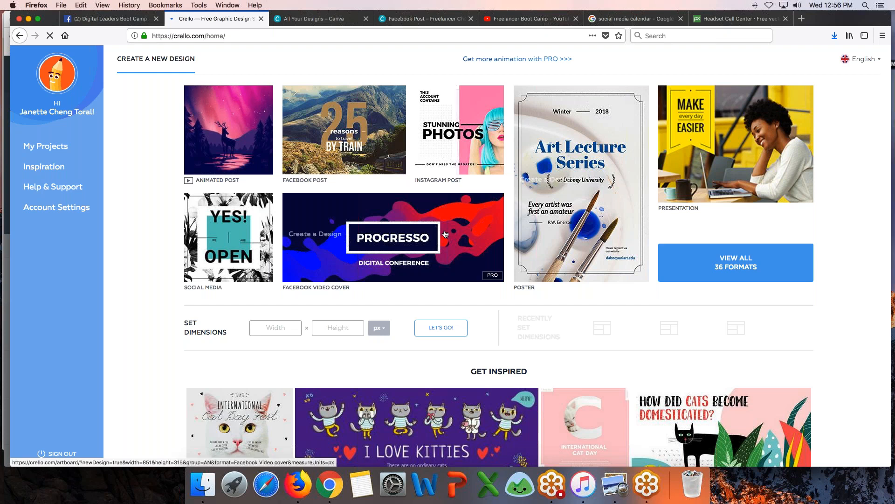
Create an Animated Post design of 1080x1080 px and apply the free "PLANNING" template to it
scroll(508, 320, down, 3)
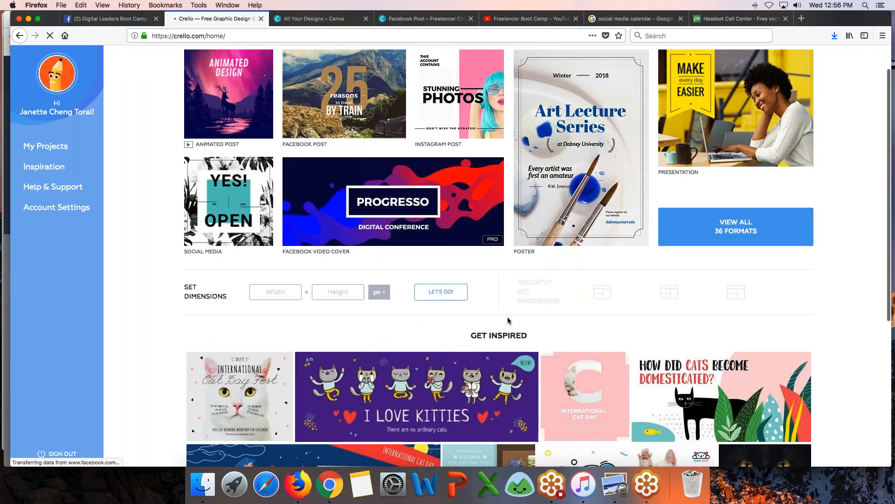
scroll(508, 320, down, 7)
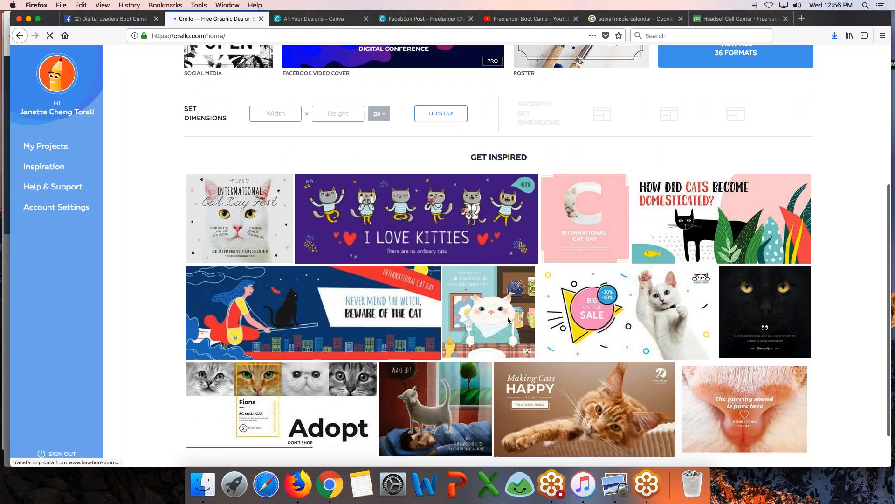
scroll(583, 364, up, 10)
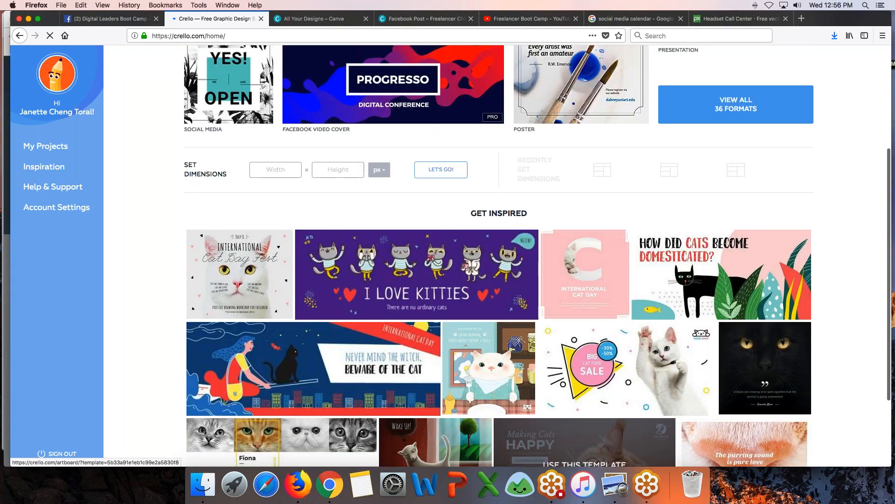
scroll(428, 273, down, 4)
scroll(428, 274, up, 5)
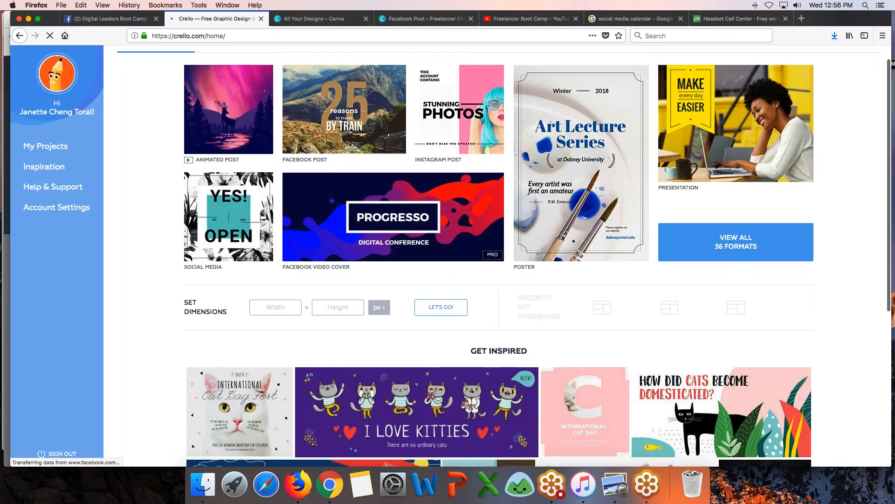
click(229, 153)
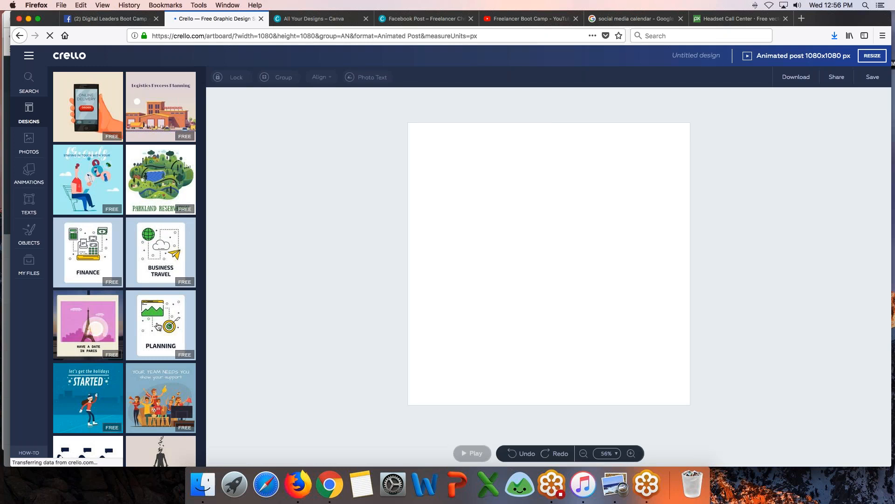
click(158, 327)
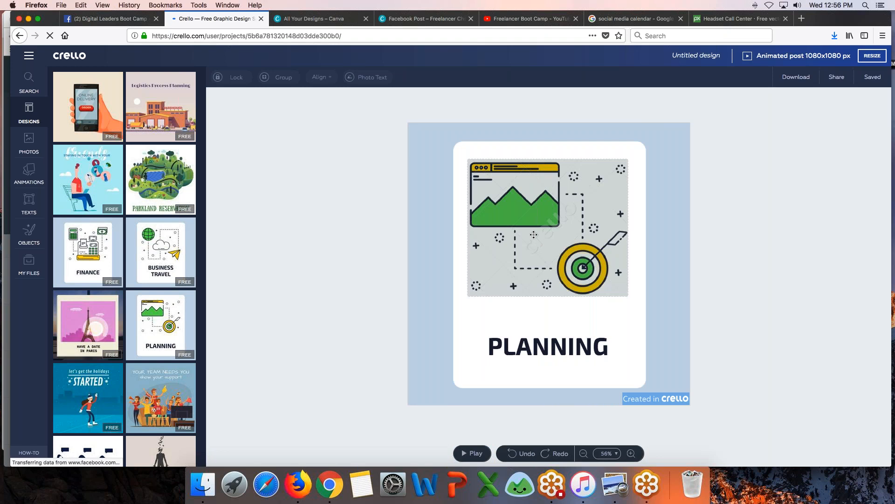
Browse the animated objects and open the set of office worker illustrations
click(32, 176)
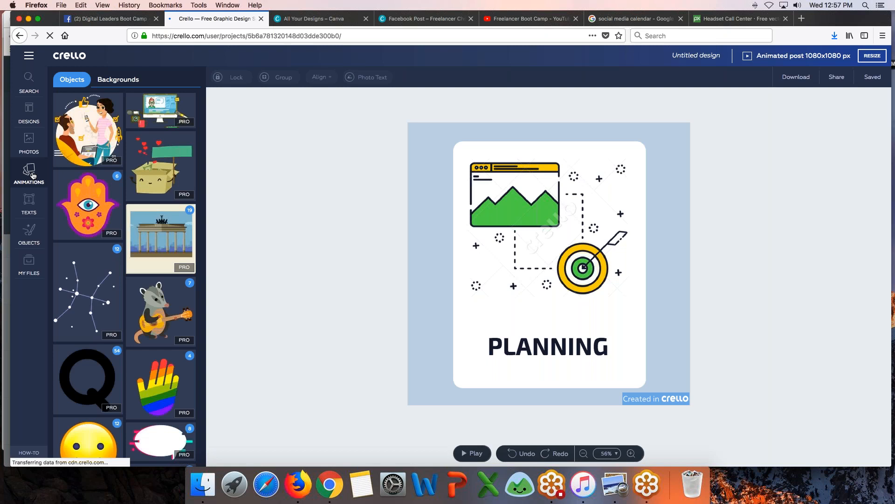
scroll(133, 187, down, 3)
scroll(140, 188, up, 3)
scroll(143, 188, down, 4)
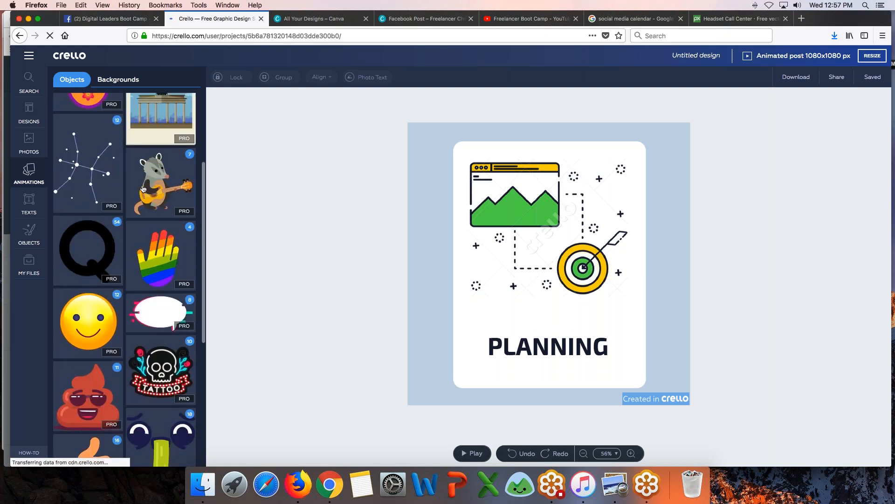
scroll(144, 188, down, 1)
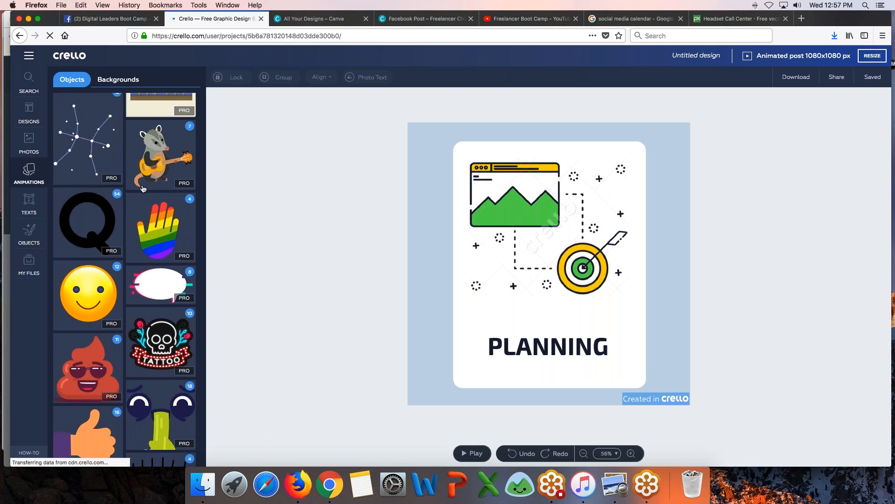
scroll(143, 189, down, 3)
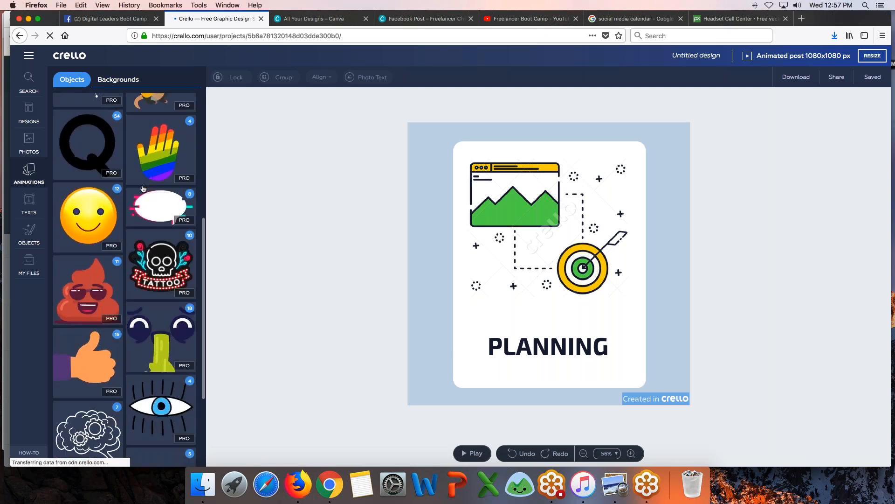
scroll(143, 188, down, 3)
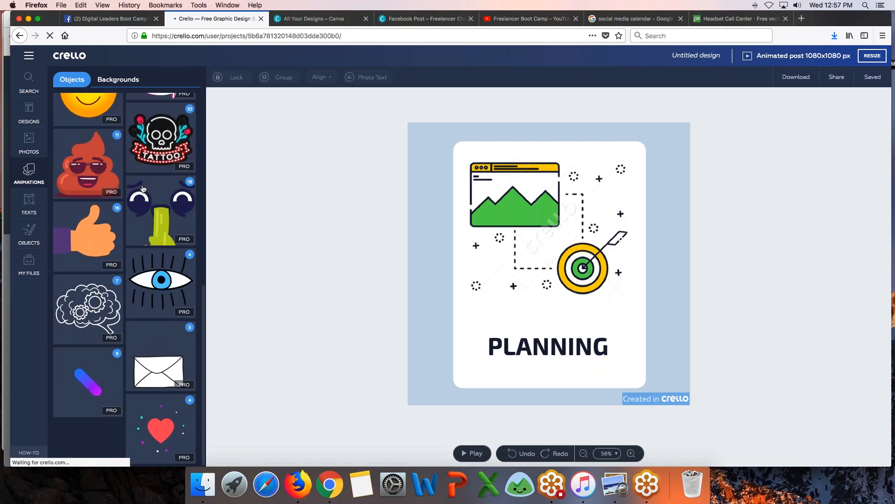
scroll(143, 188, down, 5)
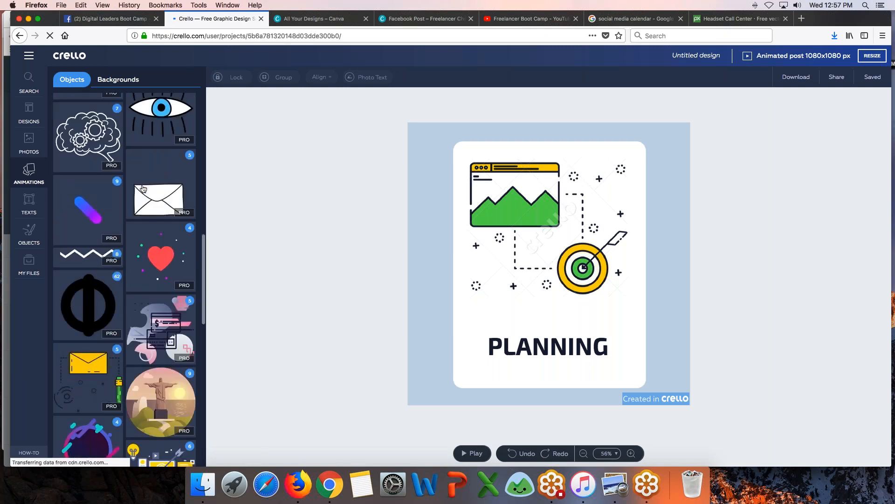
scroll(143, 189, down, 6)
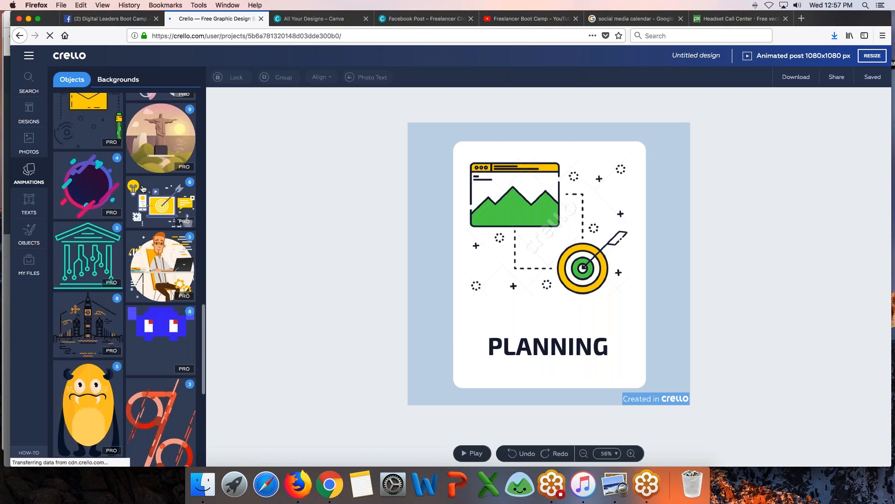
click(143, 189)
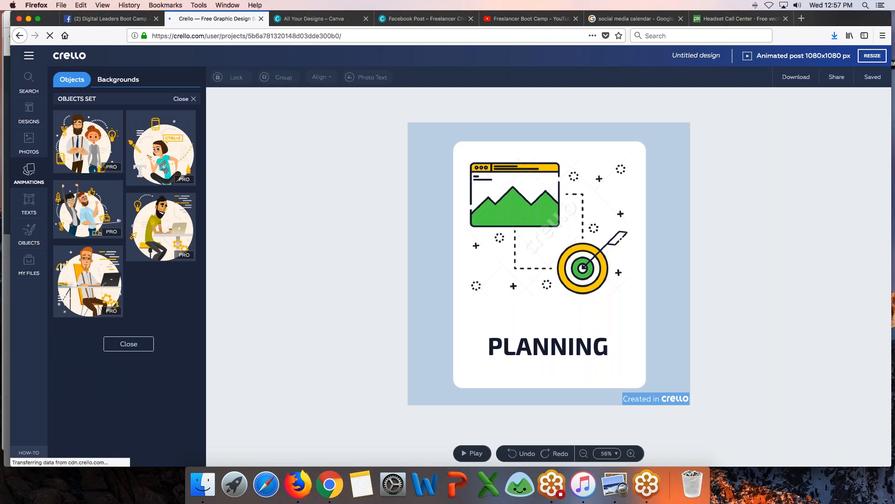
Try to delete the chart-and-target illustration from the PLANNING card
click(548, 236)
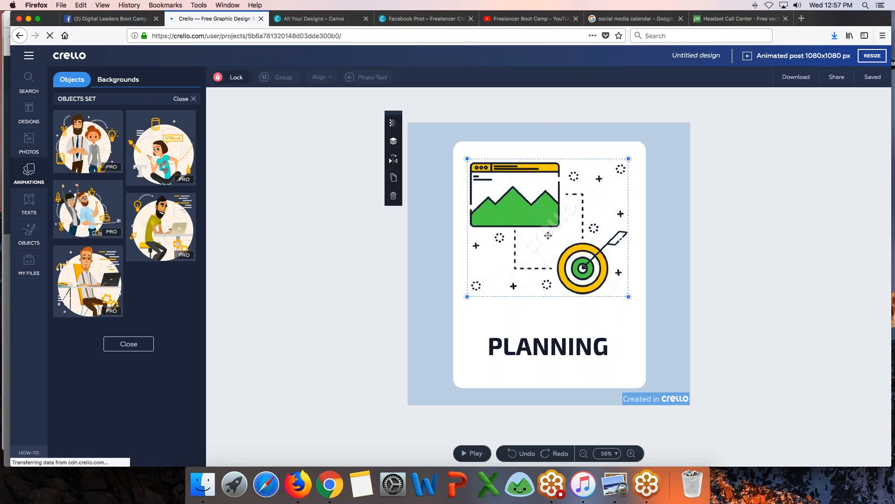
key(Delete)
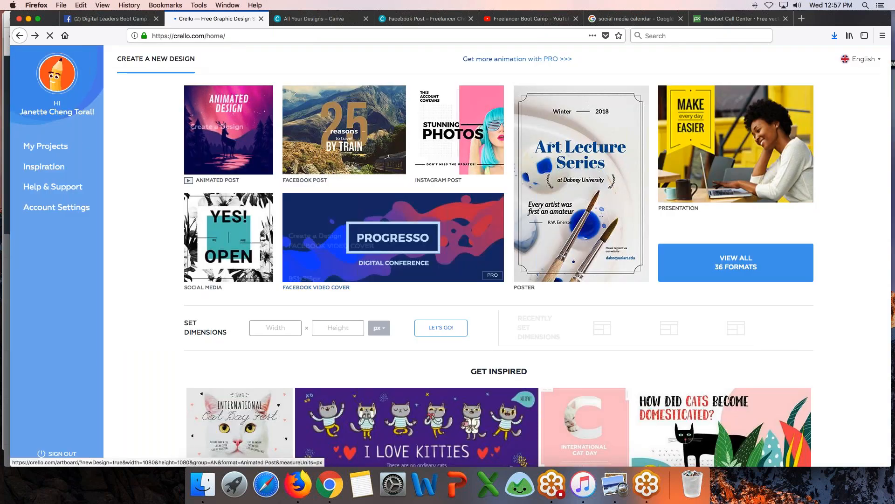
Create a new Animated Post design of 1080x1080 px, reload the editor and apply the free "PLANNING" template
click(228, 130)
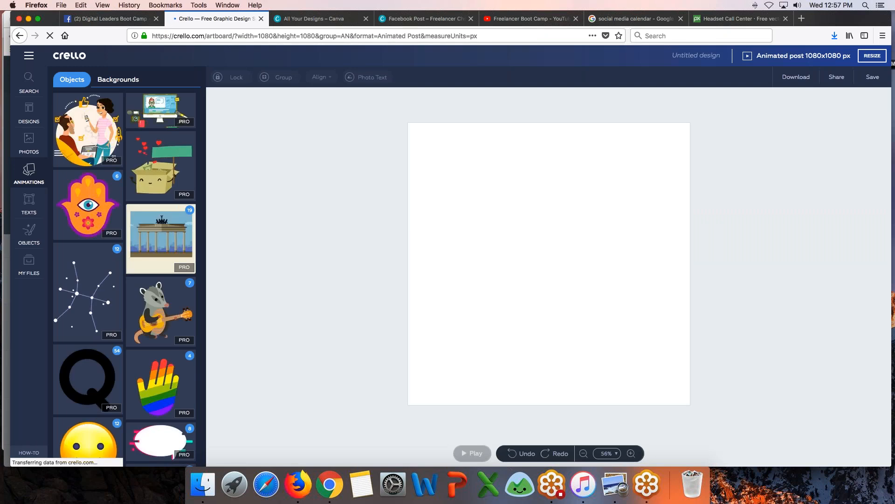
scroll(166, 269, down, 10)
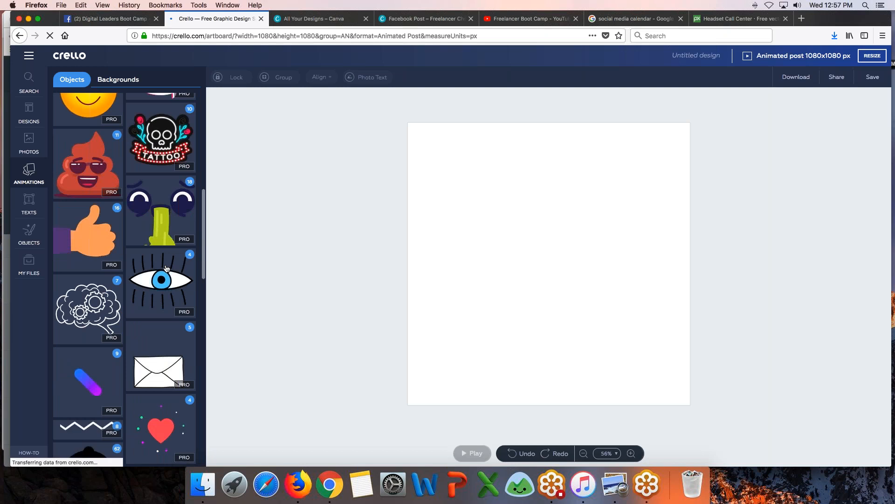
scroll(166, 269, down, 3)
scroll(166, 269, down, 7)
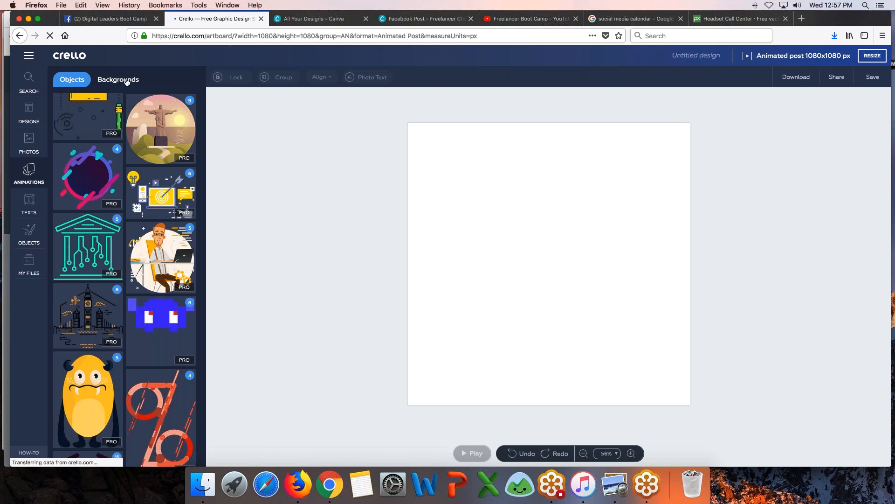
click(49, 36)
click(50, 36)
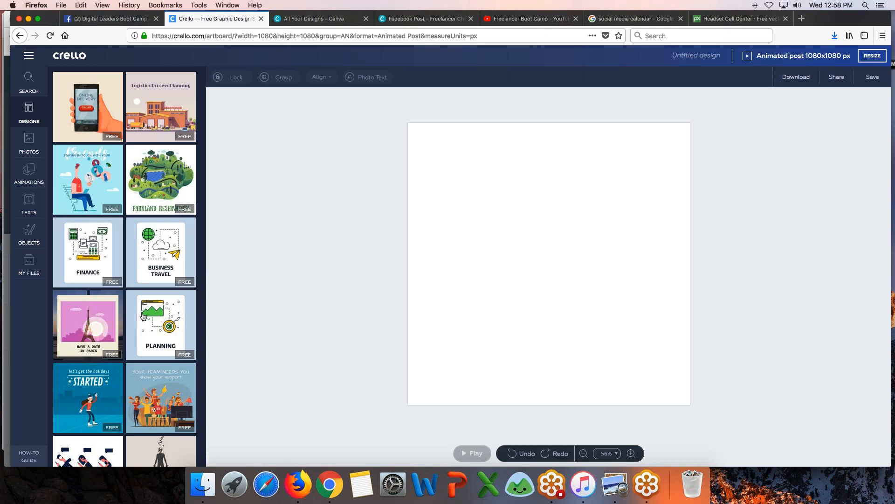
click(143, 316)
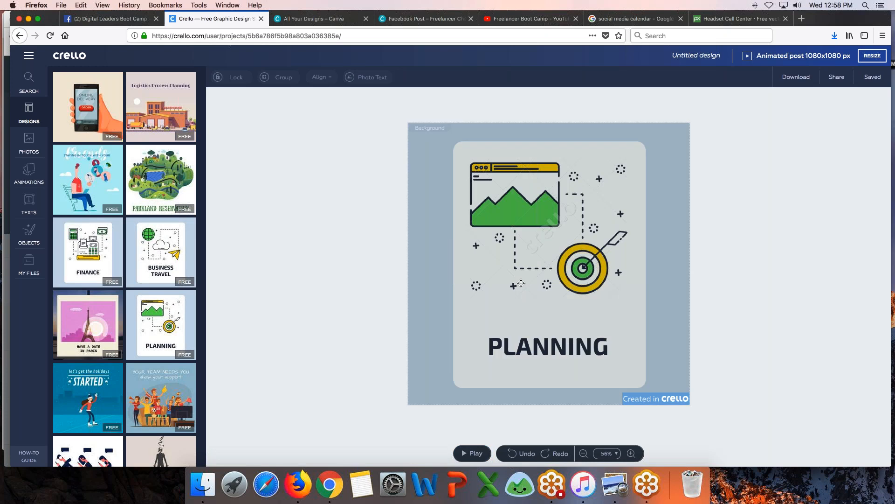
Replace the card's chart-and-target illustration with the animated woman with the "CTRL+Z" bubble from the office worker set, placed above the heading
click(544, 247)
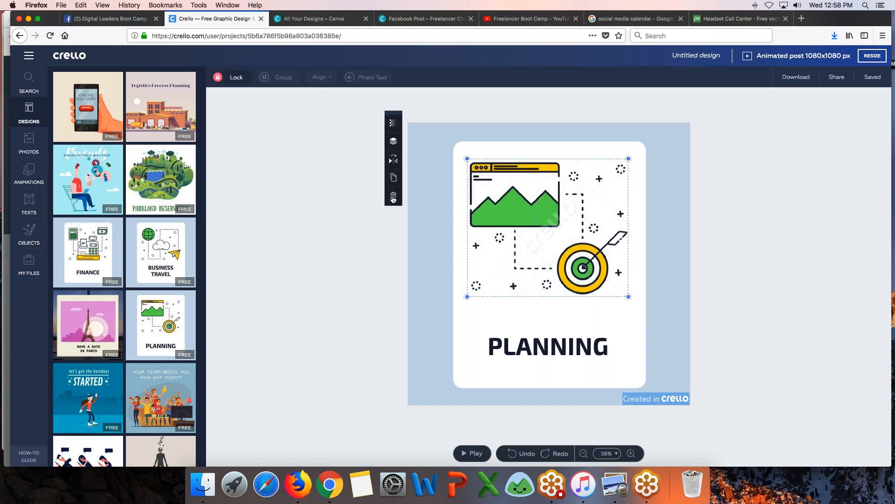
click(394, 202)
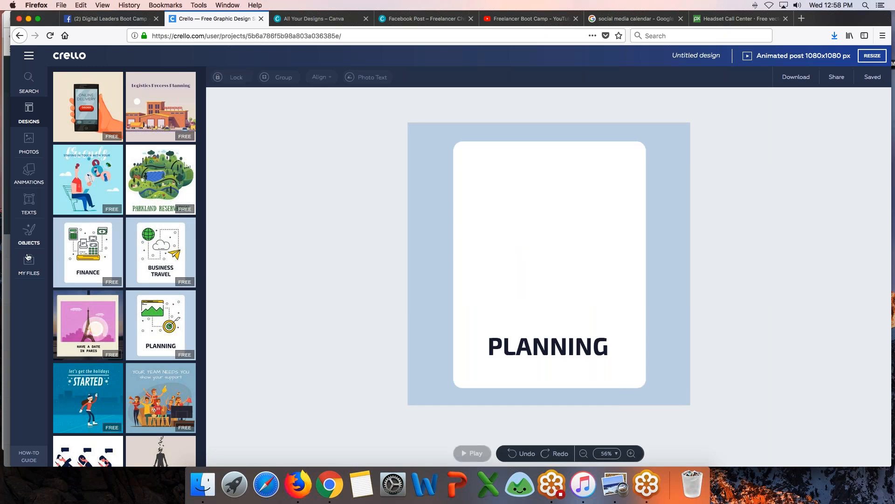
click(29, 173)
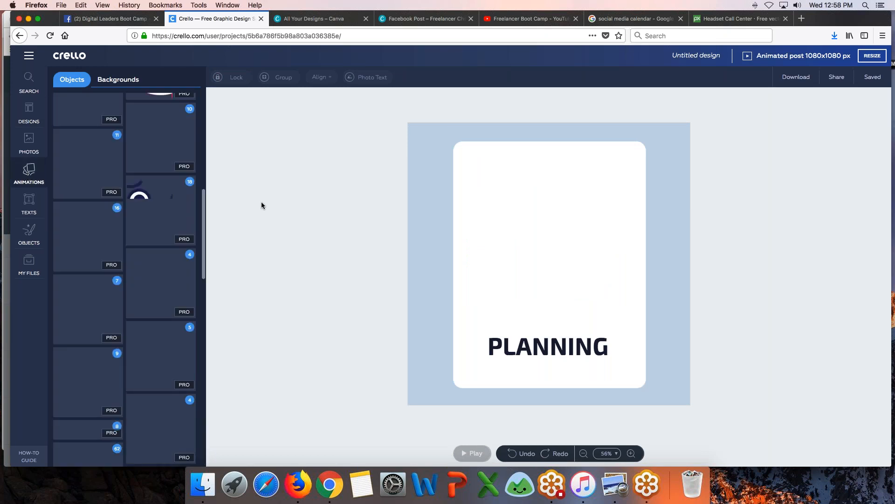
scroll(147, 280, down, 5)
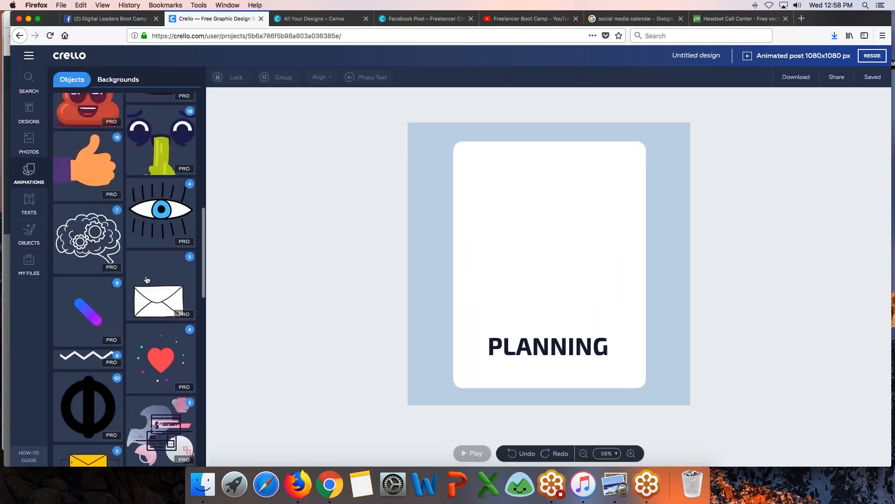
scroll(146, 280, down, 6)
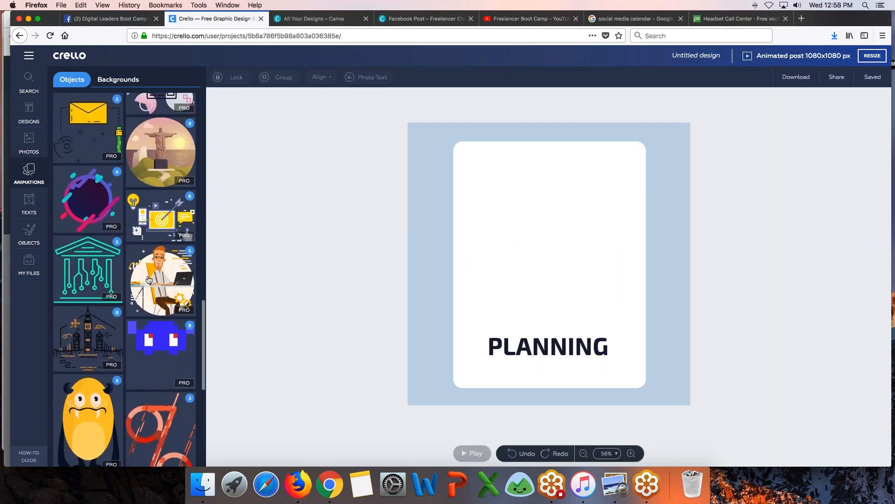
click(170, 267)
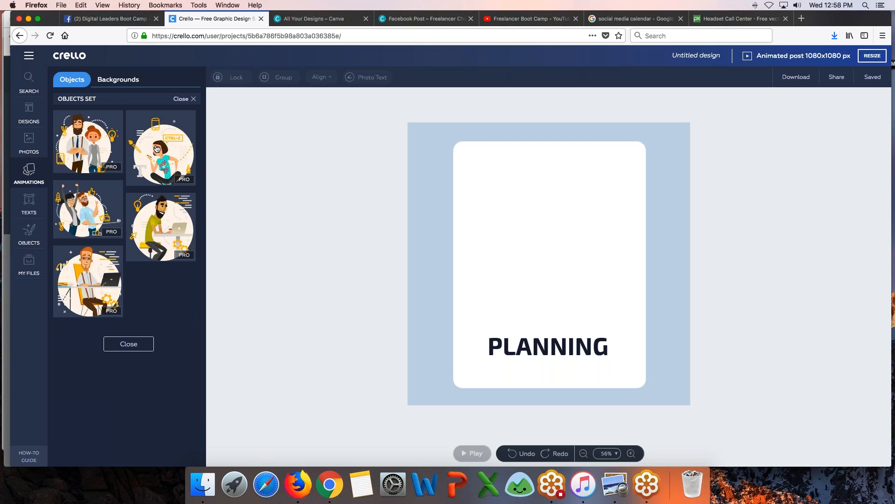
click(157, 149)
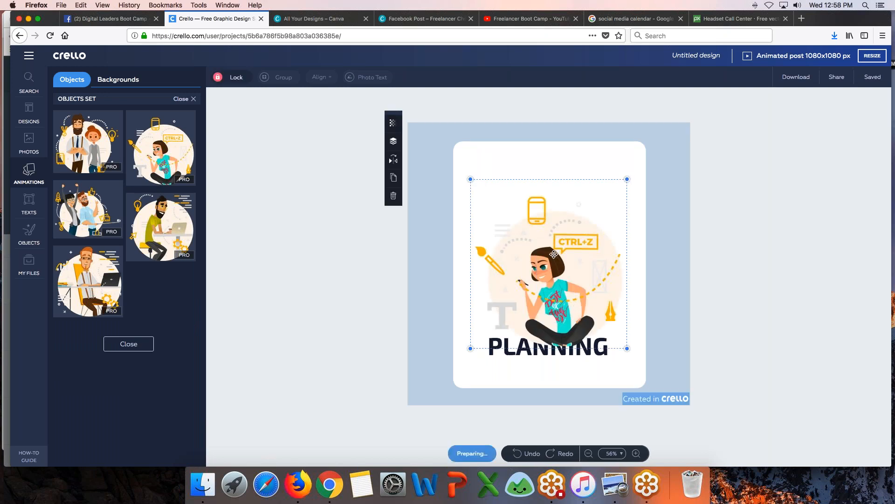
drag(554, 254, 554, 229)
Replace the "PLANNING" heading text with "Join the Freelancer Boot Camp"
double_click(567, 346)
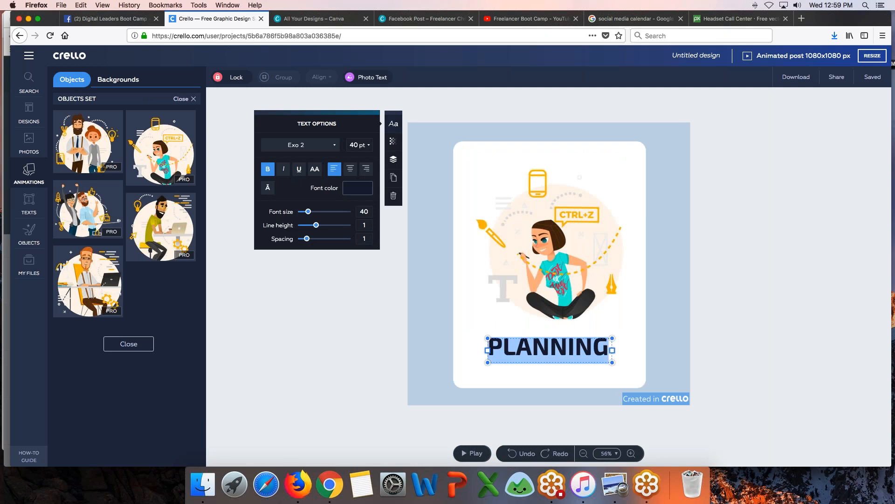
text(Freel)
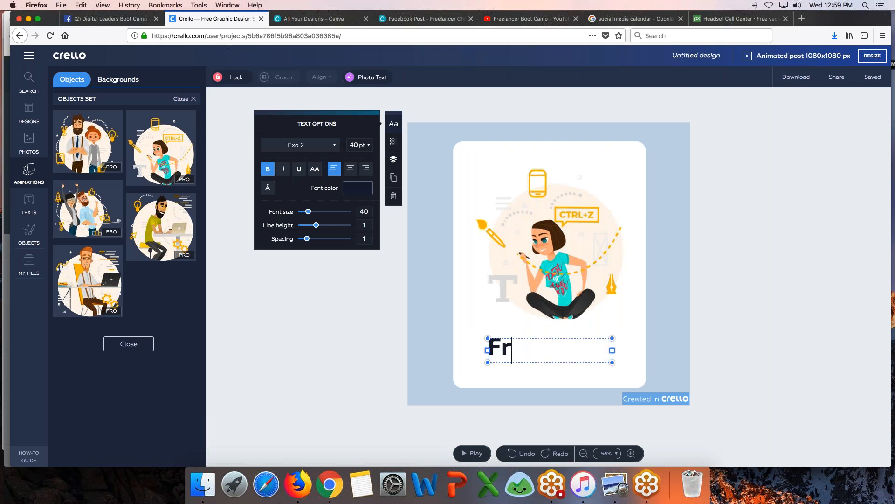
key(BackSpace)
key(BackSpace)
key(BackSpace)
key(BackSpace)
text(jo)
key(BackSpace)
key(BackSpace)
text(Join the F)
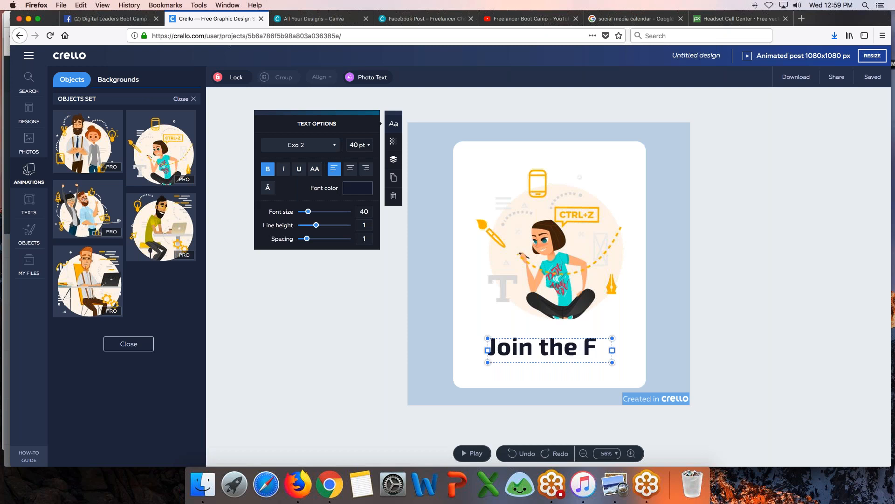
text(reelancer)
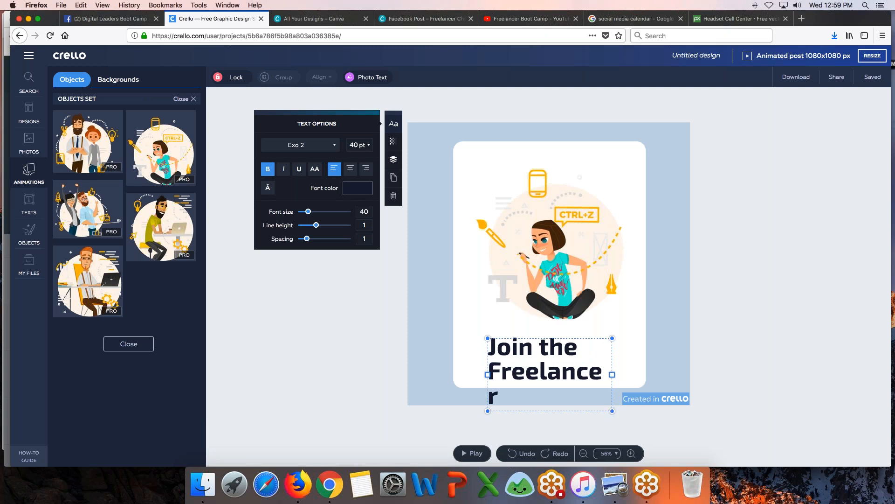
text( Boot Camp)
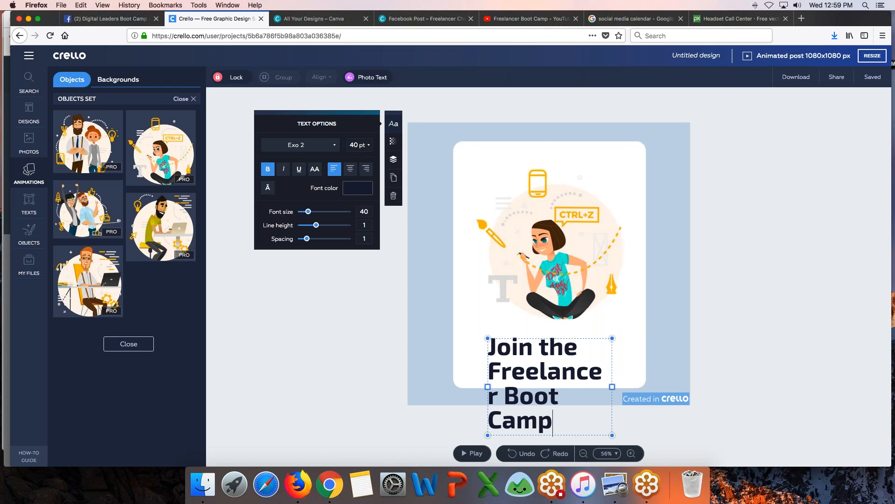
Set the heading's font size to 22 pt and move it up toward the card's left edge, just below the illustration
click(369, 148)
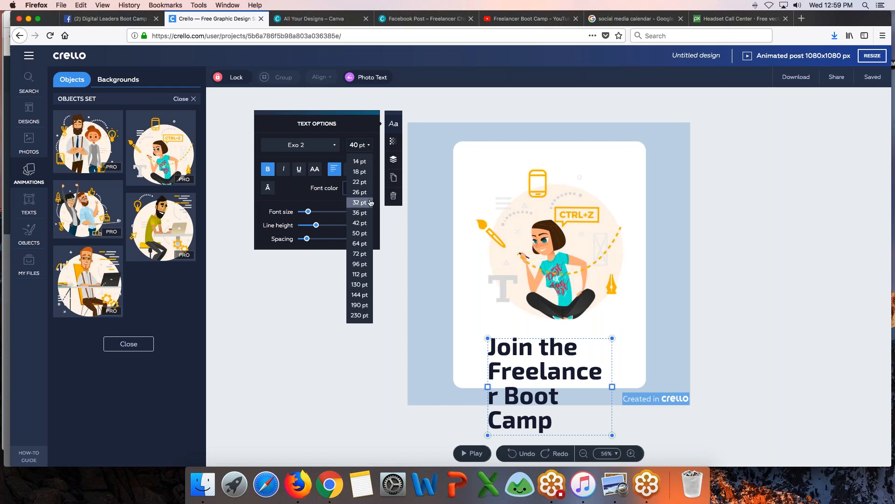
click(367, 182)
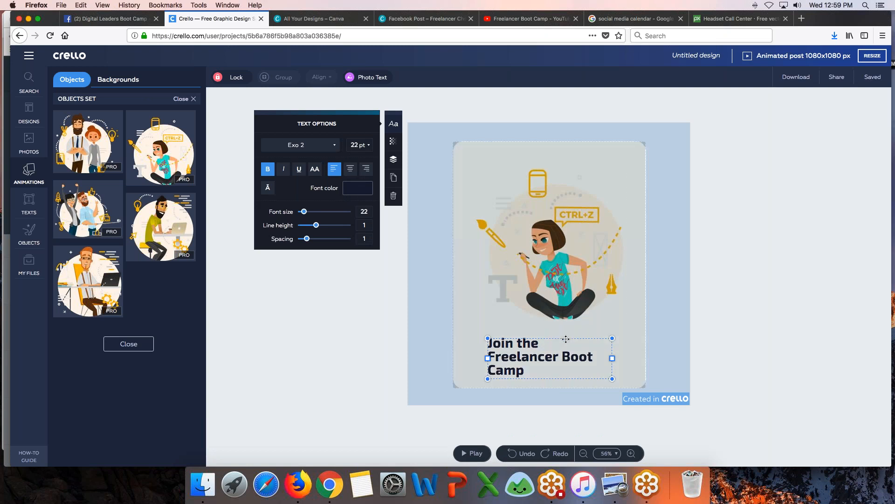
drag(561, 338, 534, 328)
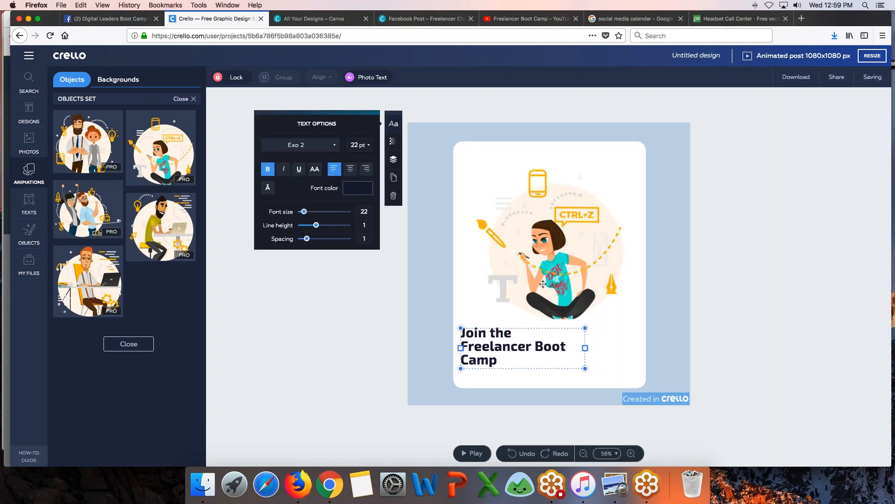
Shift the animated woman illustration slightly to the right within the white card, keeping it above the heading
click(547, 254)
click(563, 260)
click(626, 309)
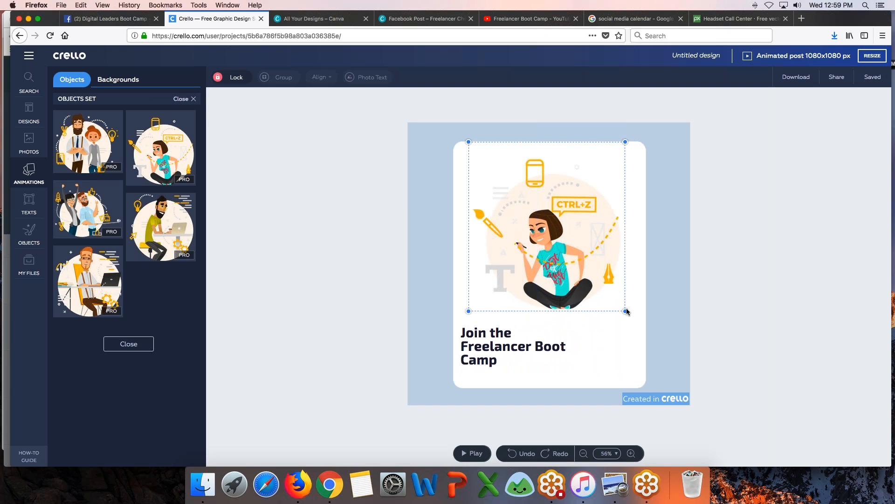
drag(548, 223, 557, 234)
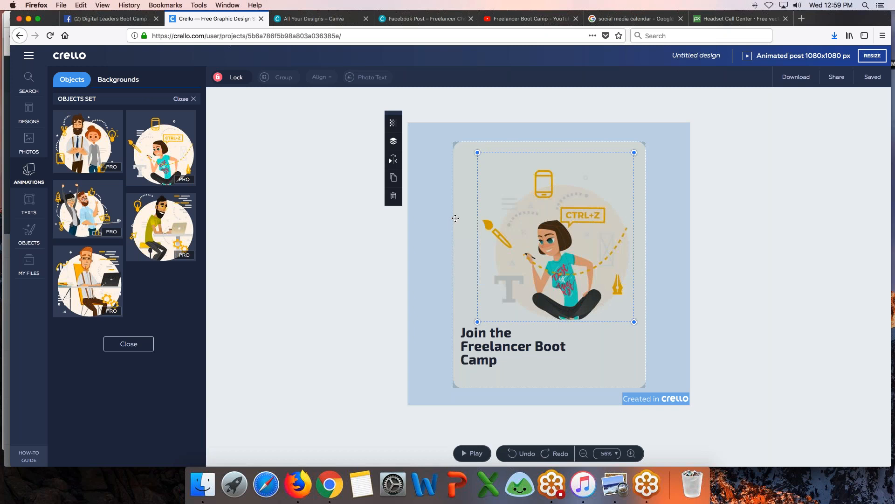
Enlarge the white card by stretching its upper-left and lower-left corners outward toward the canvas edges
click(456, 218)
drag(445, 134, 437, 125)
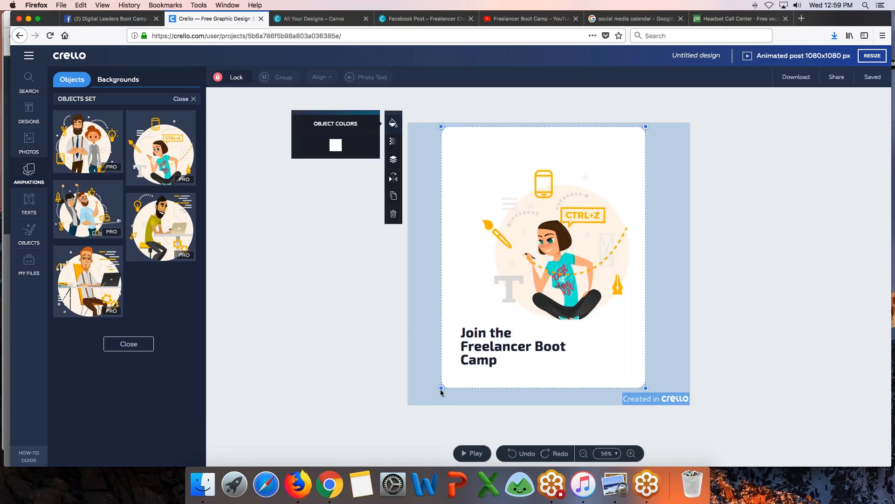
drag(441, 391, 434, 397)
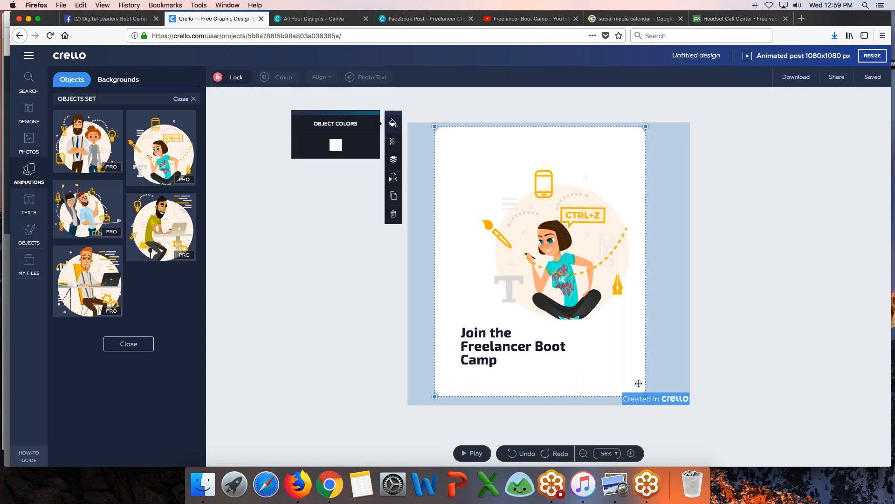
Move the white card right to center it on the canvas and realign the light blue background with the canvas edges
drag(647, 398, 627, 366)
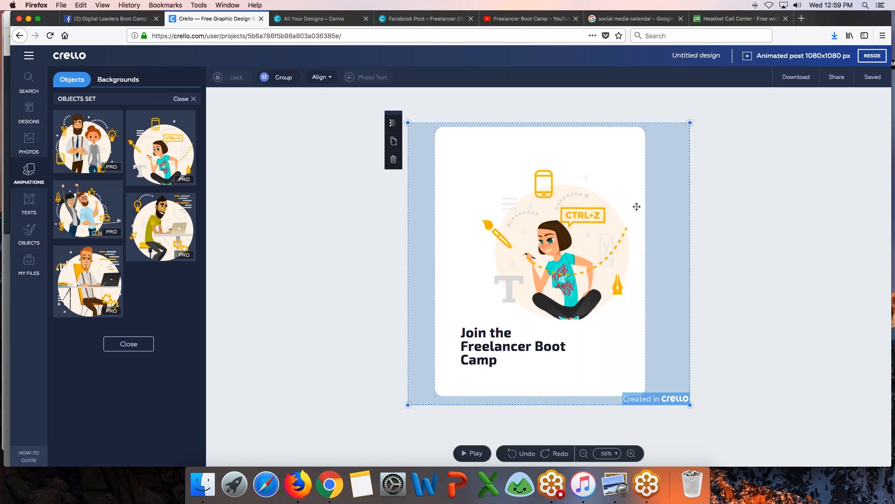
drag(605, 154, 595, 155)
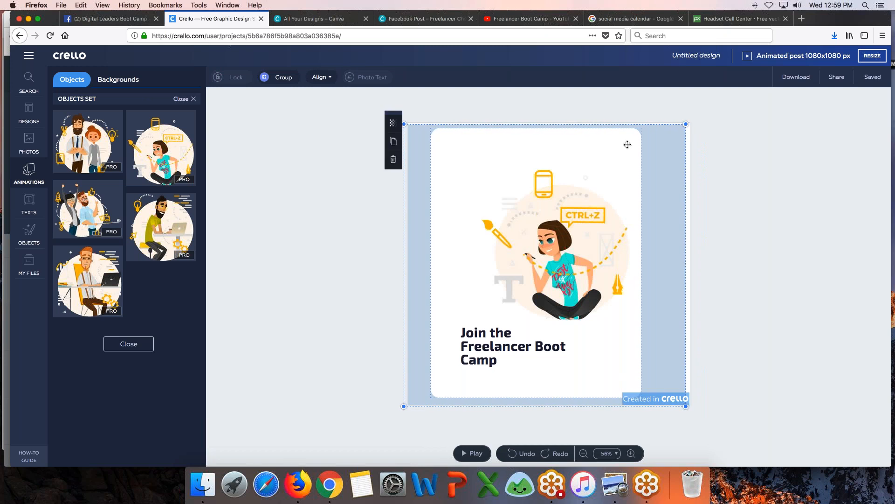
click(327, 211)
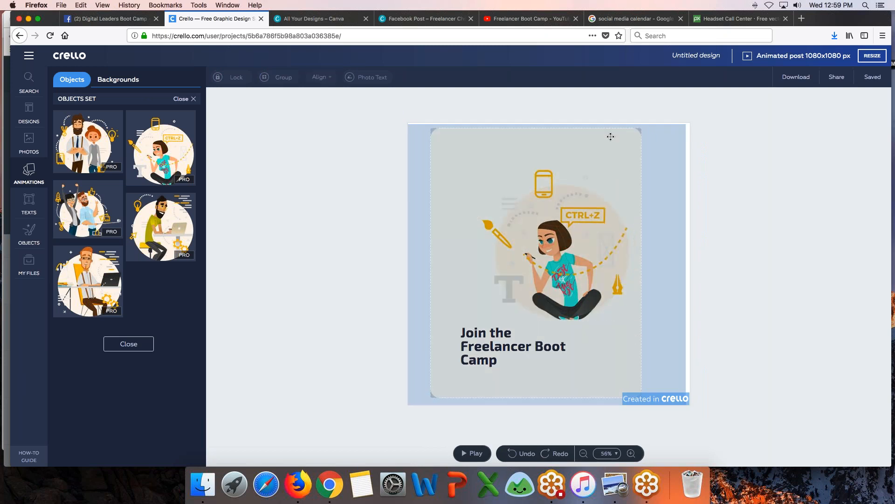
drag(612, 136, 628, 135)
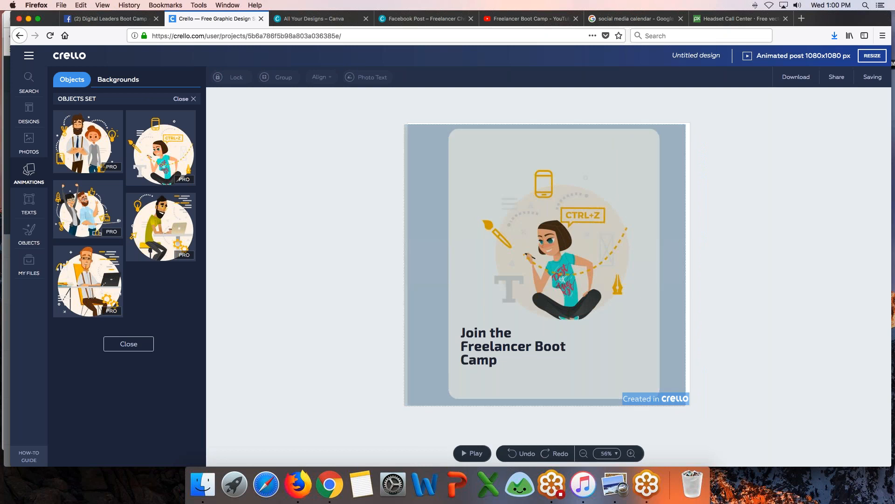
drag(418, 160, 422, 160)
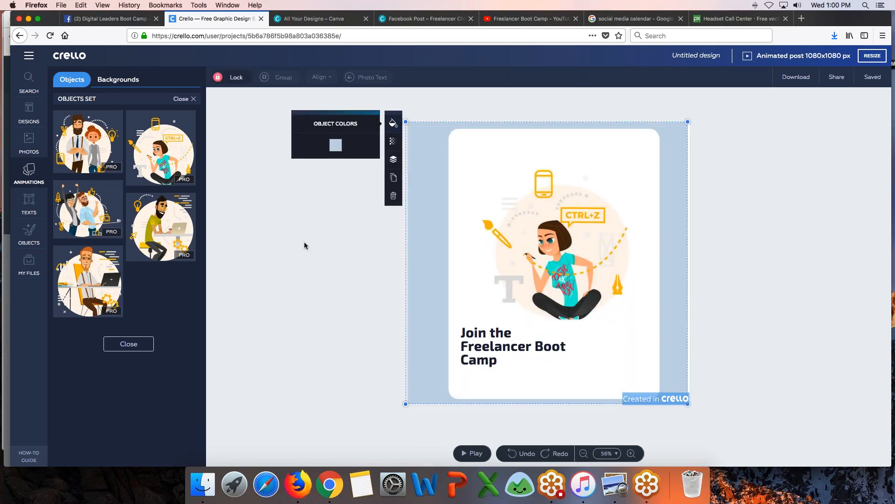
drag(423, 221, 423, 221)
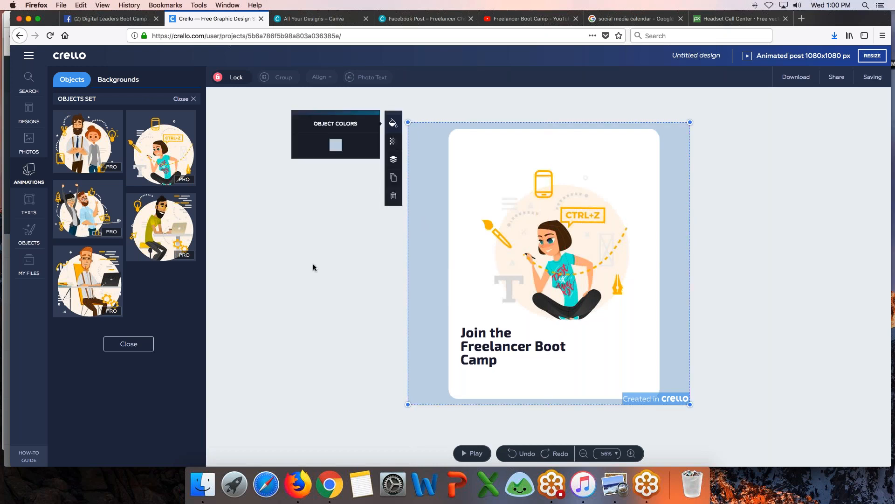
Move the animated woman illustration up within the card and raise the heading to sit just below it
click(311, 264)
drag(555, 230, 556, 213)
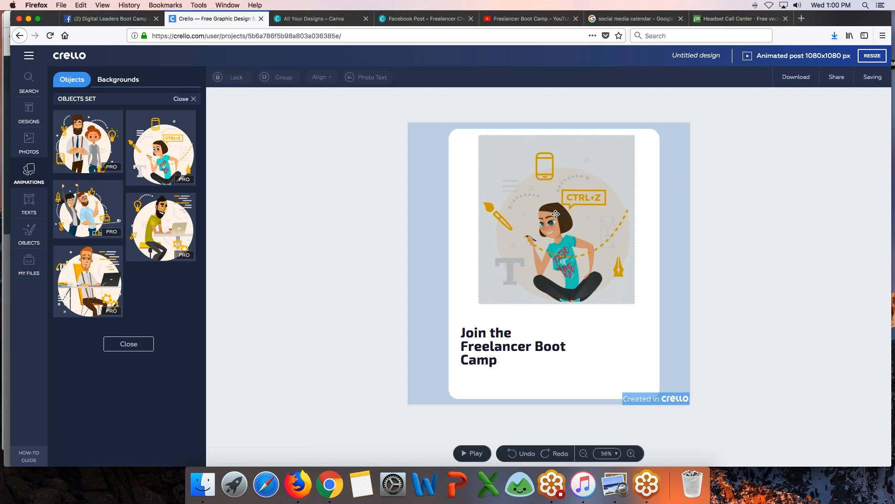
drag(493, 338, 490, 327)
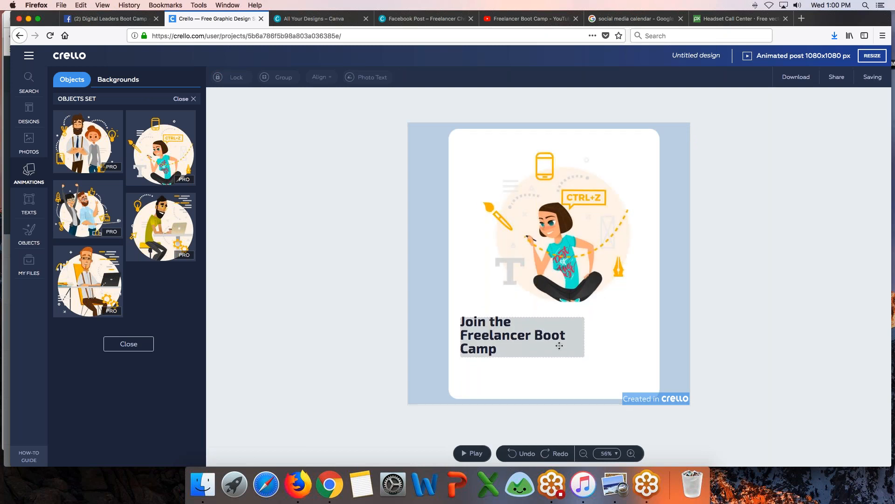
Widen the heading's text box to nearly the card's right edge and set its font size to 32 pt
click(575, 350)
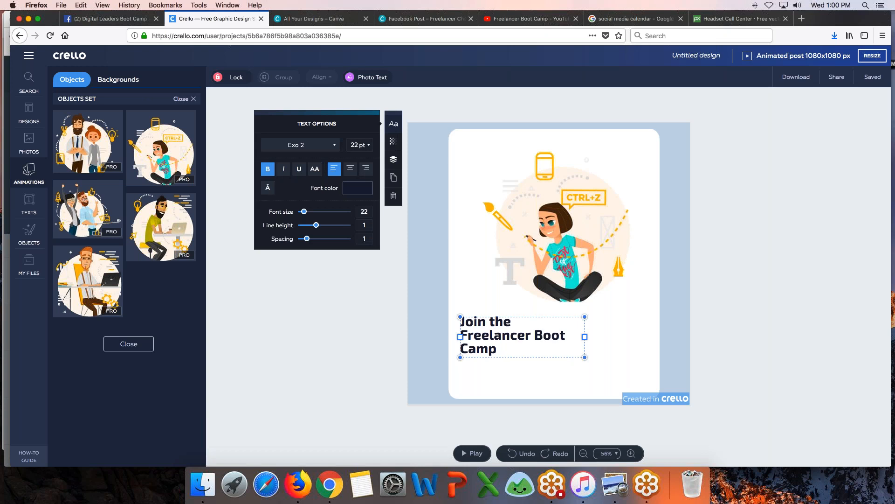
drag(584, 336, 651, 340)
click(516, 325)
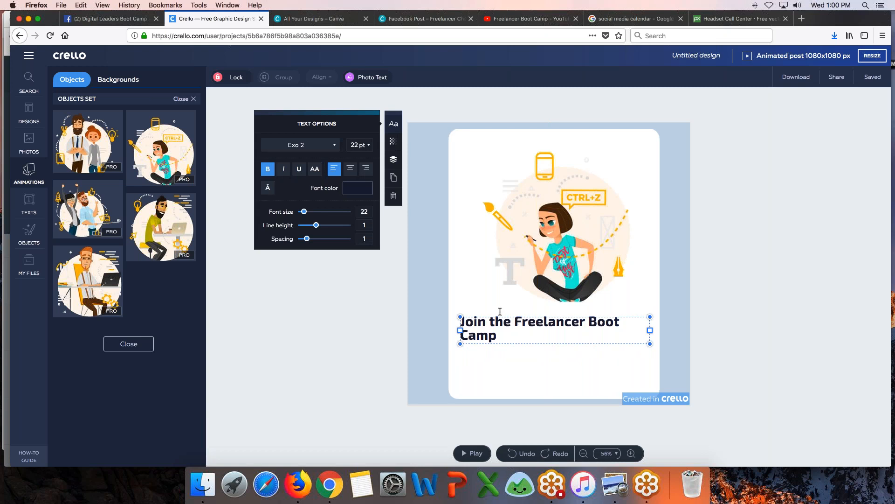
click(355, 145)
click(359, 148)
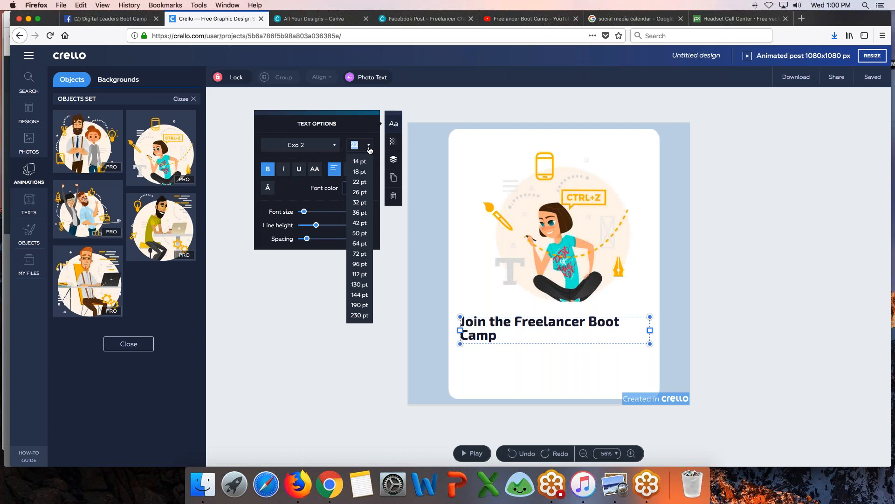
click(360, 223)
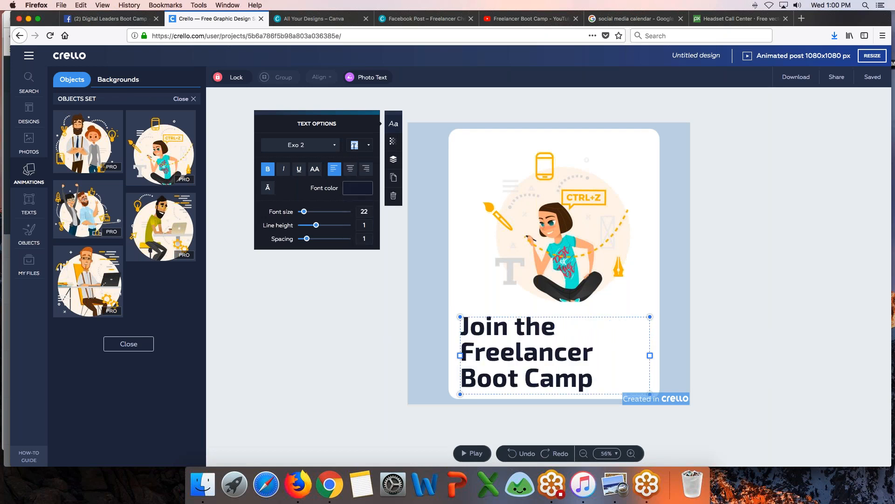
click(354, 145)
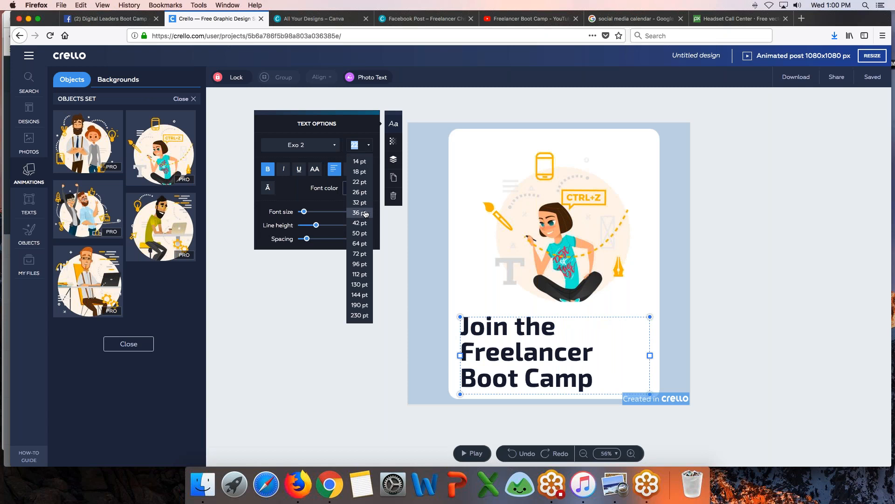
click(362, 202)
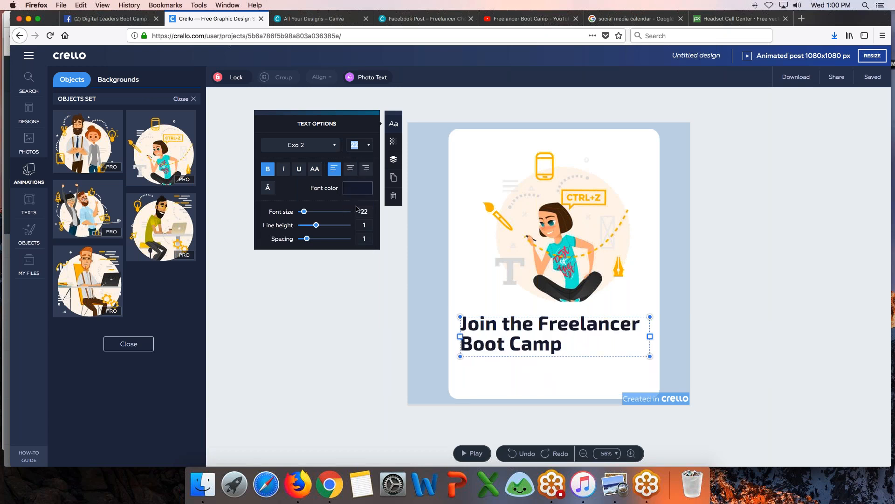
click(295, 351)
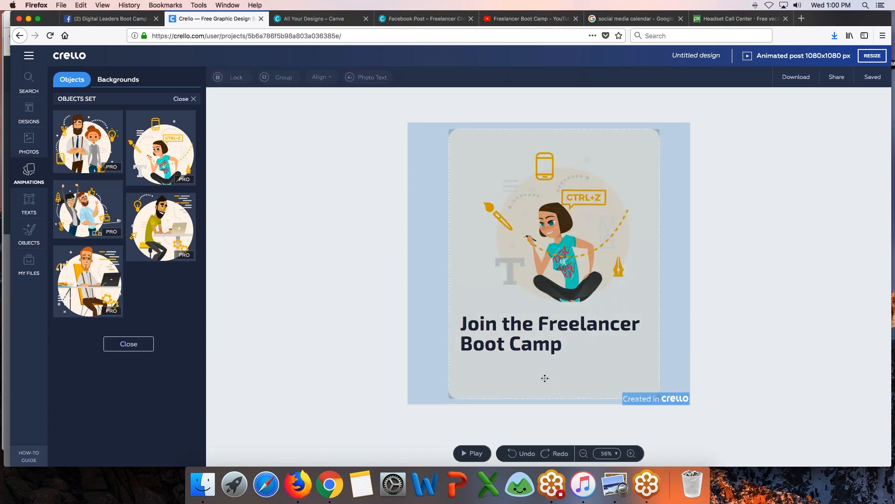
Duplicate the "Join the Freelancer Boot Camp" heading and place the copy directly beneath the original, aligned to its left edge
click(528, 345)
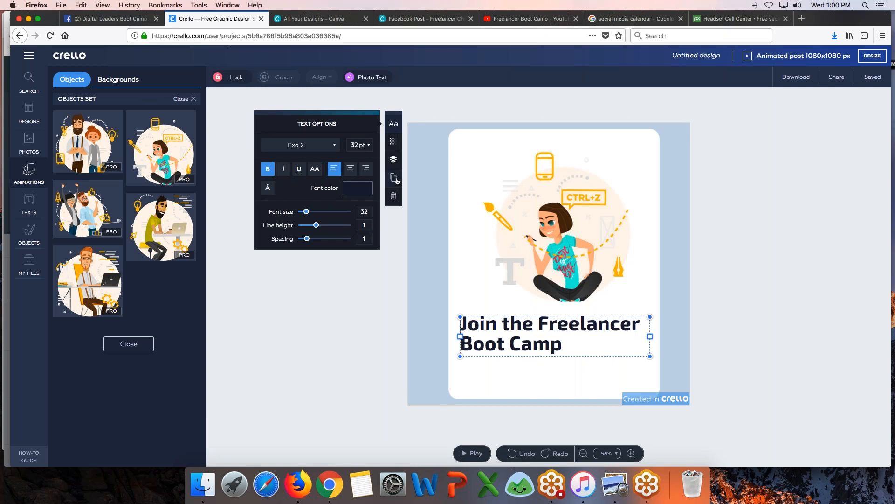
click(394, 178)
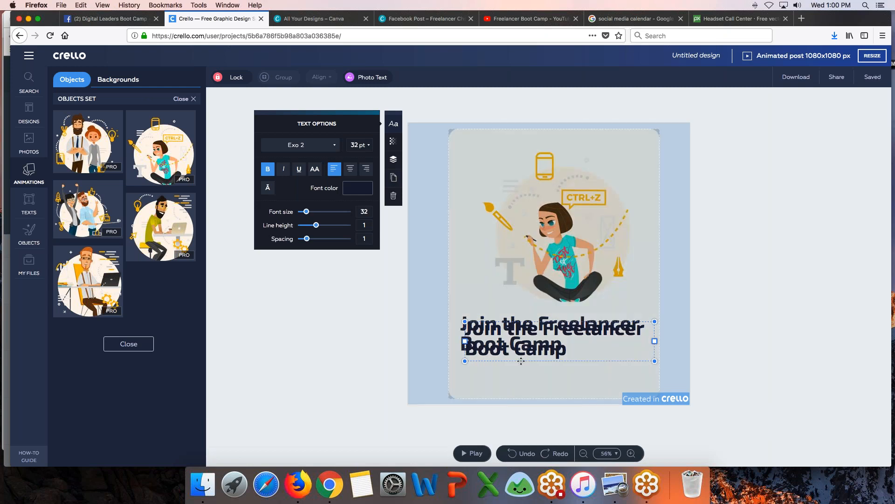
drag(521, 364, 516, 396)
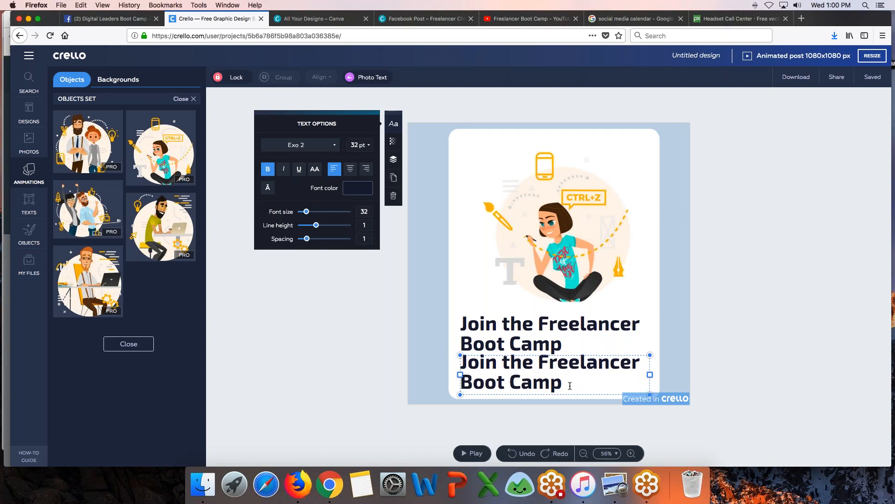
drag(564, 385, 460, 362)
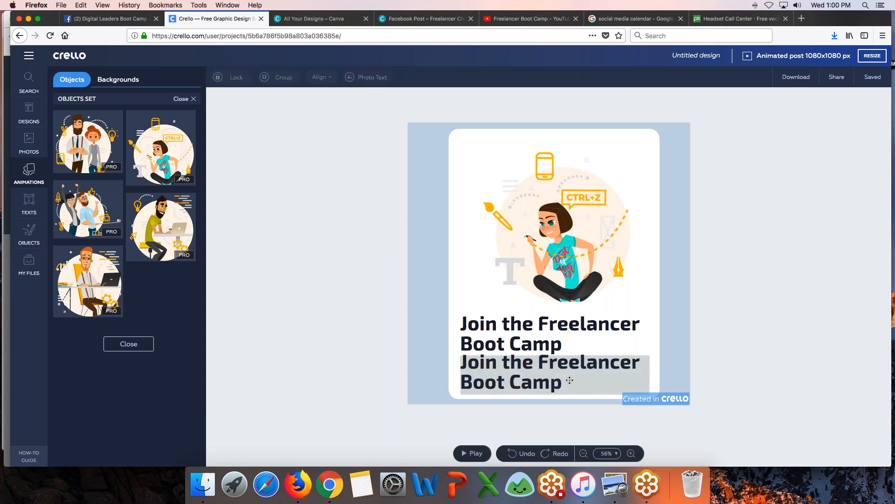
key(t)
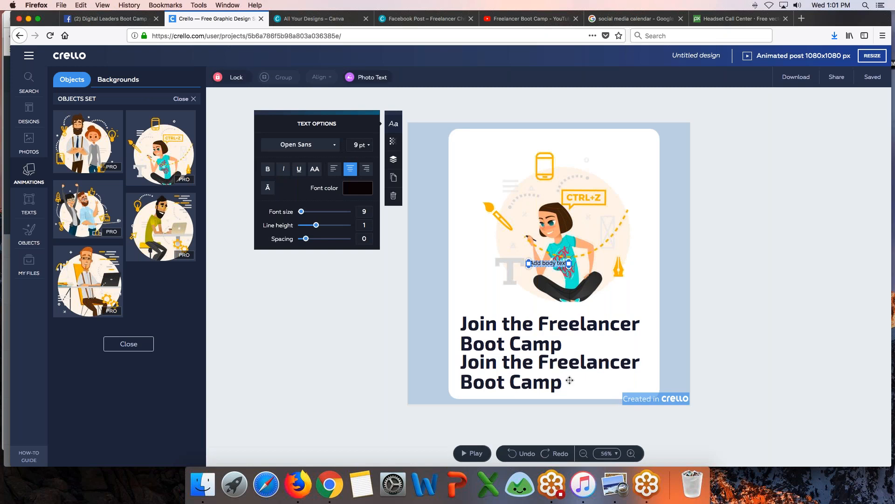
click(358, 413)
click(549, 264)
click(393, 196)
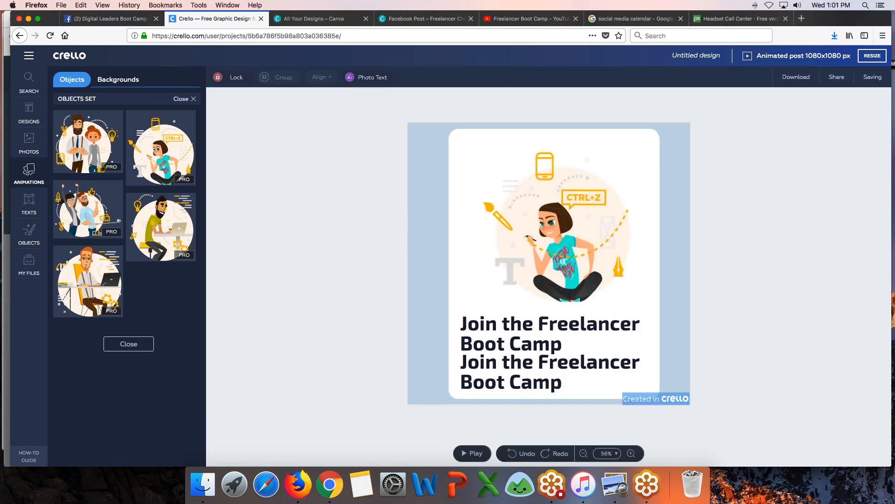
Replace the duplicated heading's text with "digitalfilipino.com/certified"
double_click(551, 366)
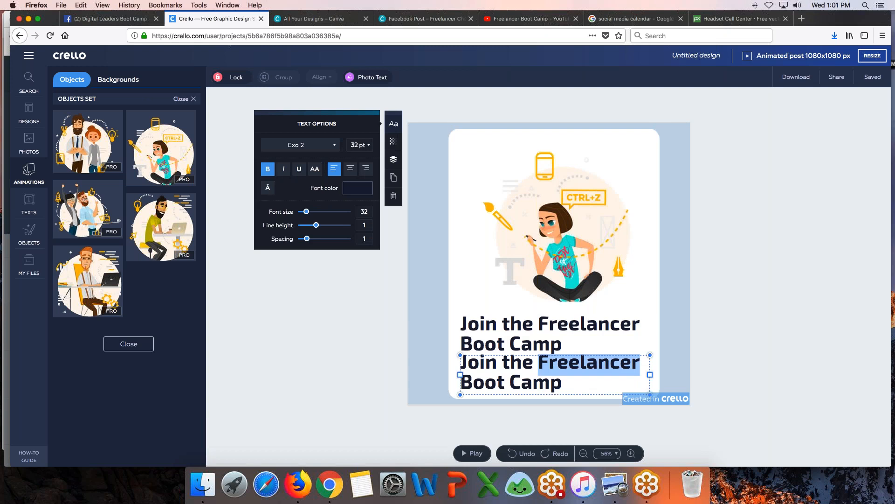
key(super+a)
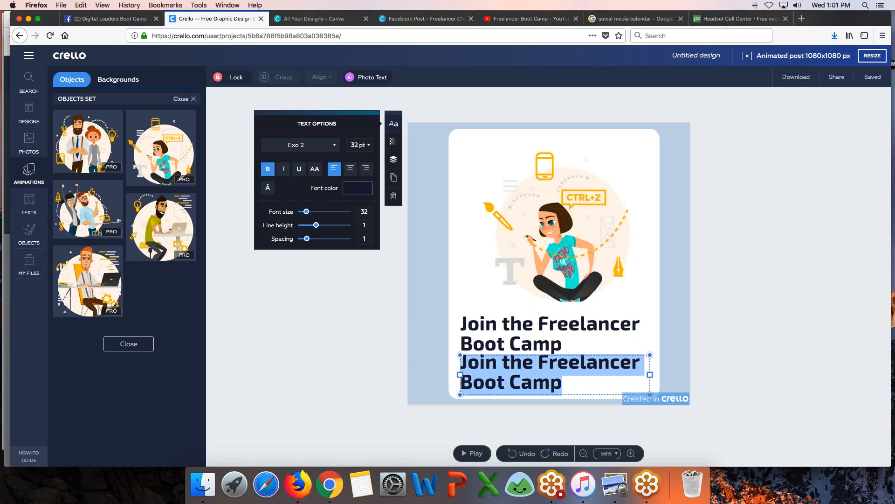
text(digitalfilipino.com/certified)
Remove bold from the web address, set its font size to 22 pt, and move it slightly down below the heading
click(268, 169)
click(360, 145)
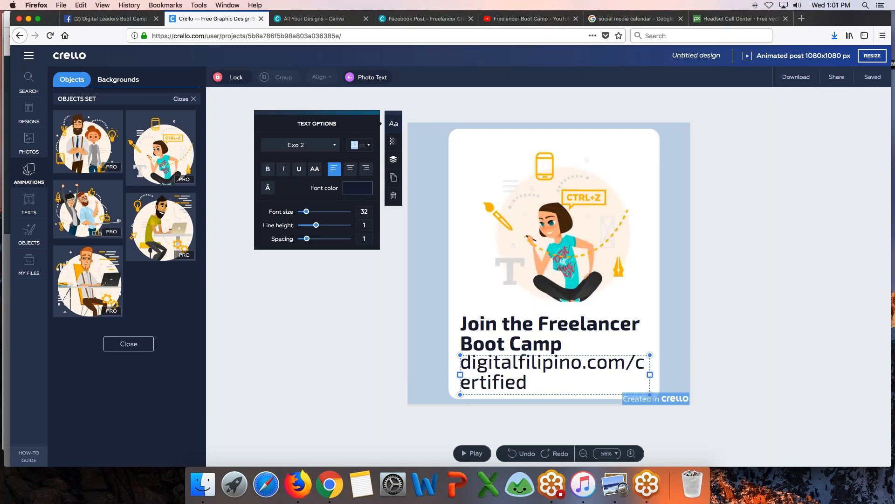
click(368, 148)
click(362, 185)
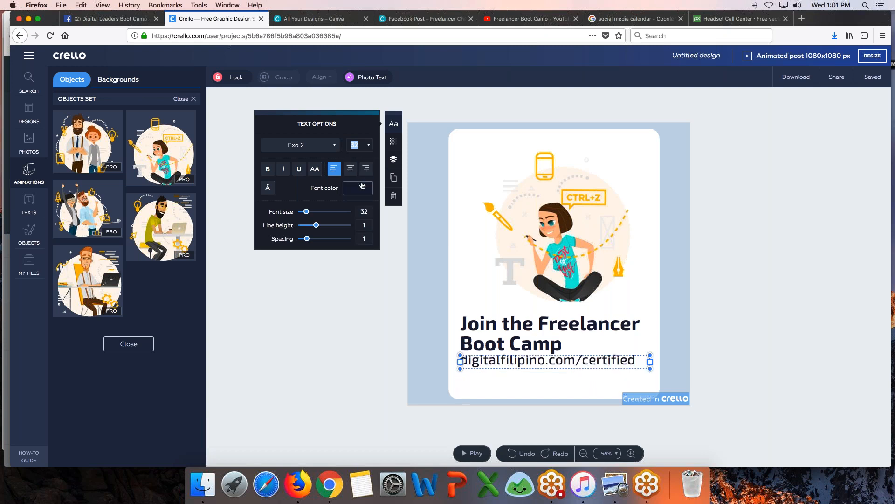
drag(579, 359, 579, 374)
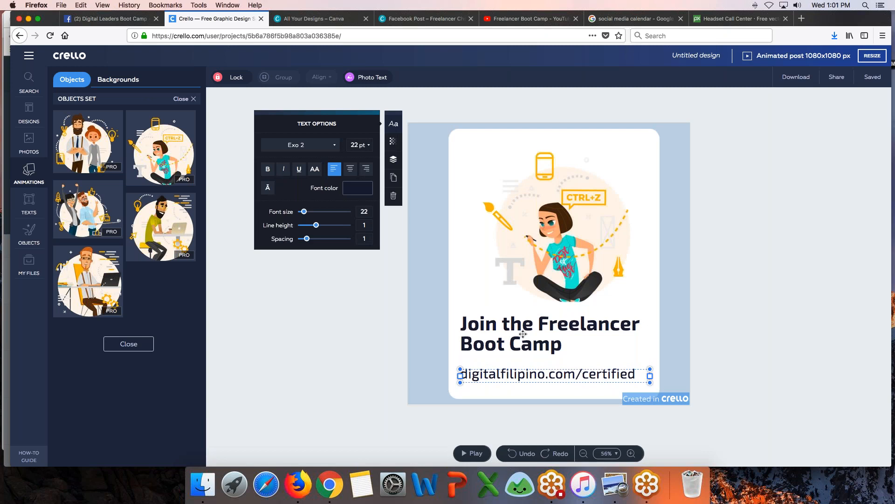
Replace the heading "Join the Freelancer Boot Camp" with "Become a Certified E-Commerce Specialist"
double_click(523, 334)
click(507, 329)
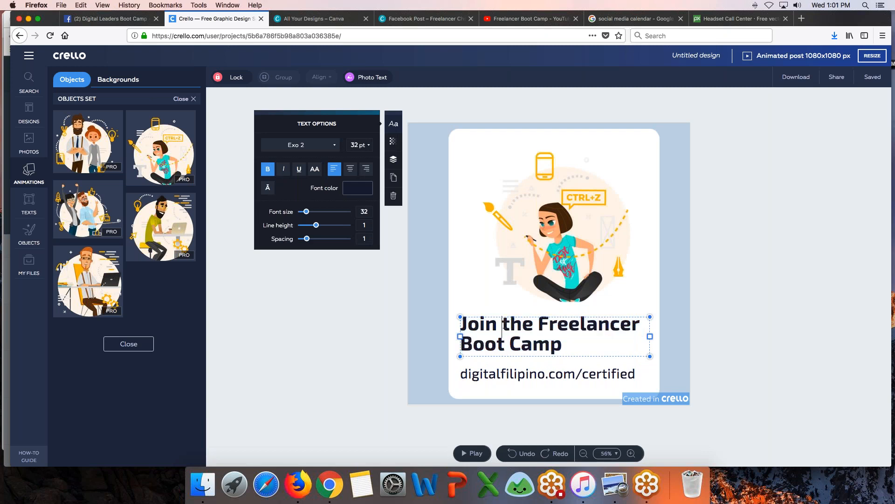
key(super+a)
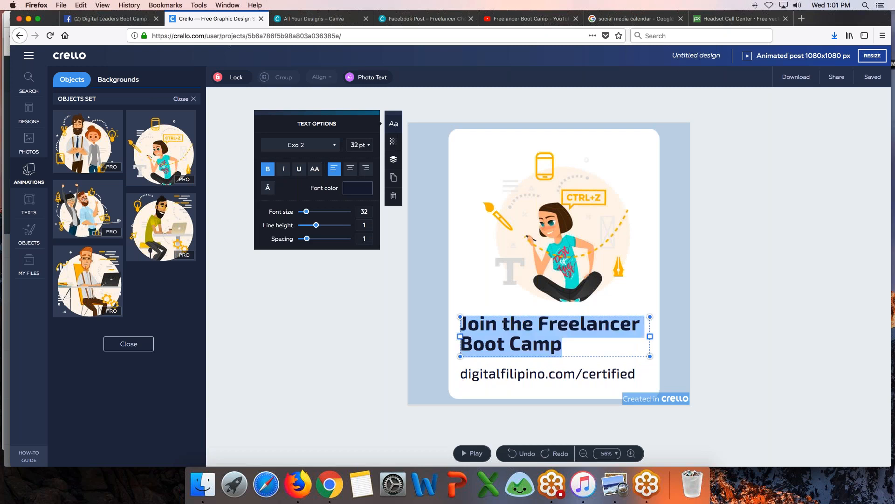
text(Become an)
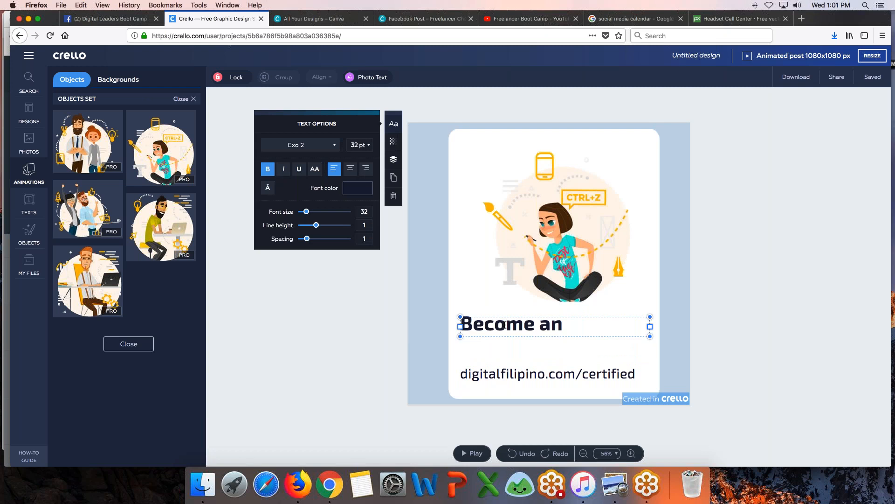
key(BackSpace)
key(BackSpace)
text(Certified E-C)
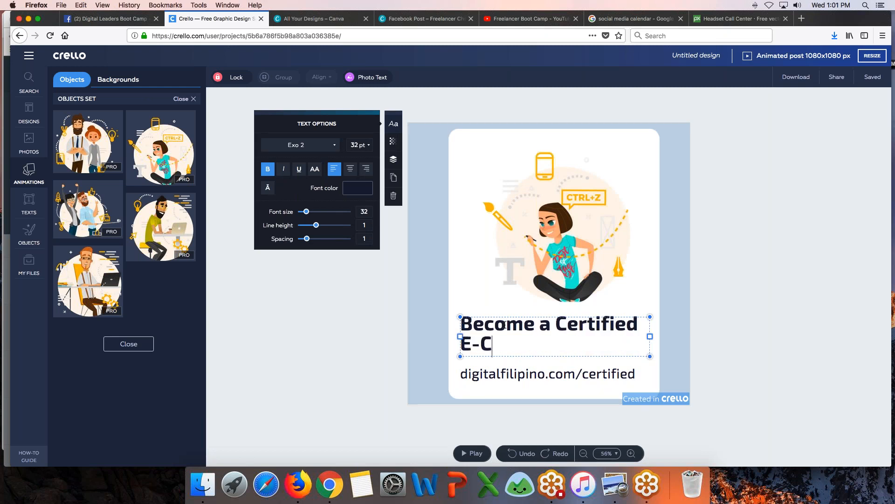
text(ommerce Spe)
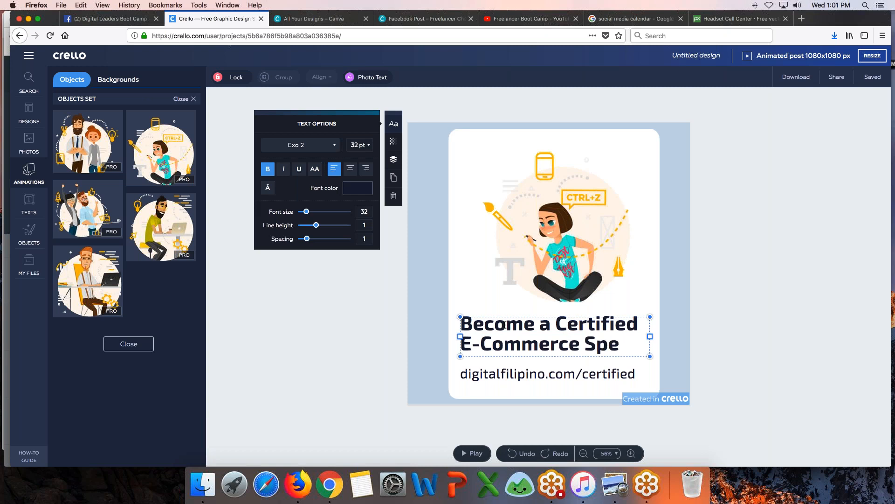
text(cialist)
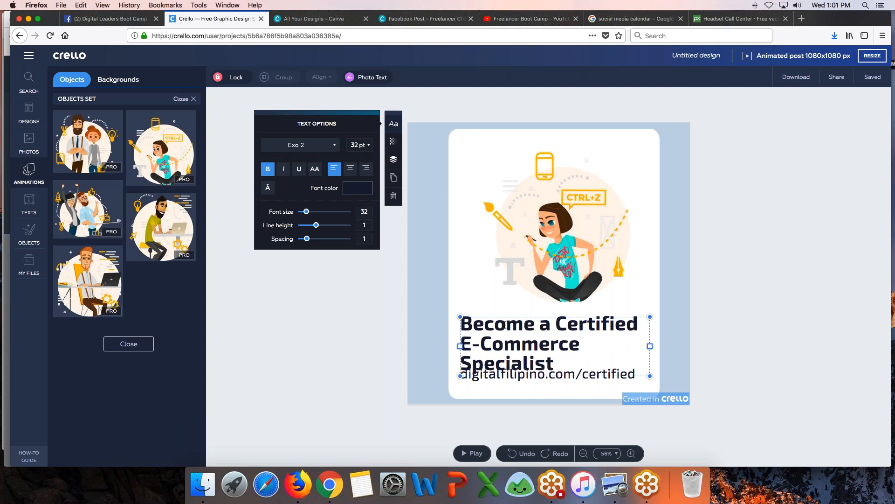
click(369, 397)
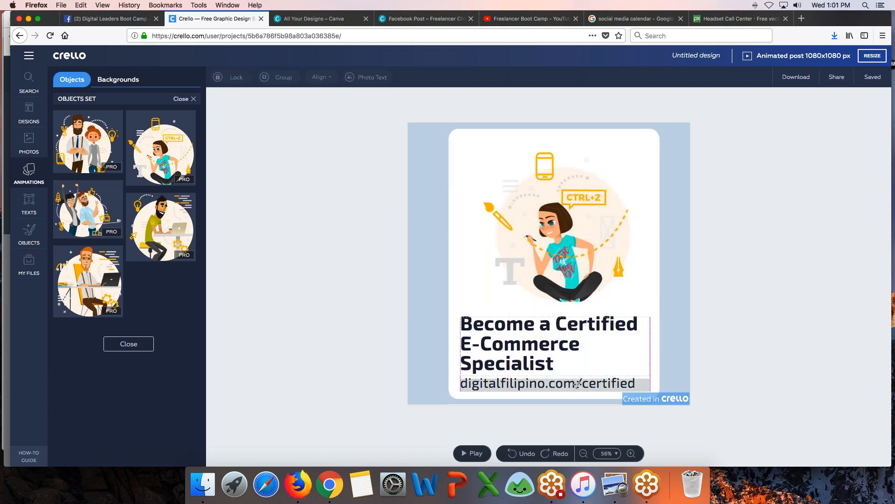
Replace the illustration of the seated woman with the animated man working at a laptop, placed above the heading
click(556, 211)
click(393, 196)
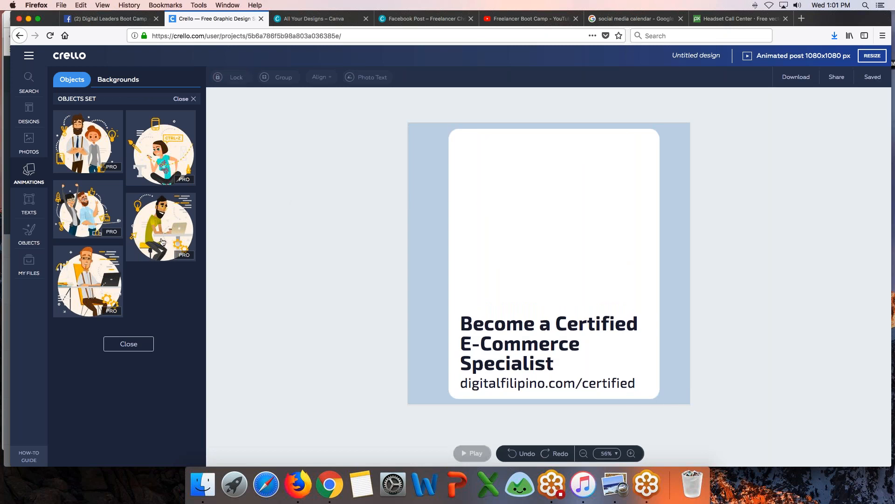
click(163, 241)
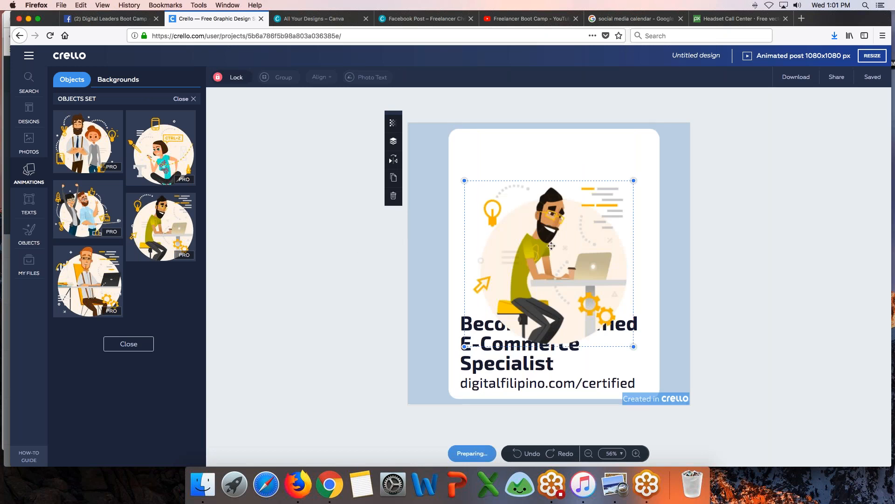
drag(551, 249, 555, 209)
Nudge the heading slightly up and adjust the web address so it sits just beneath it with a small gap
drag(533, 339, 534, 335)
drag(543, 387, 546, 383)
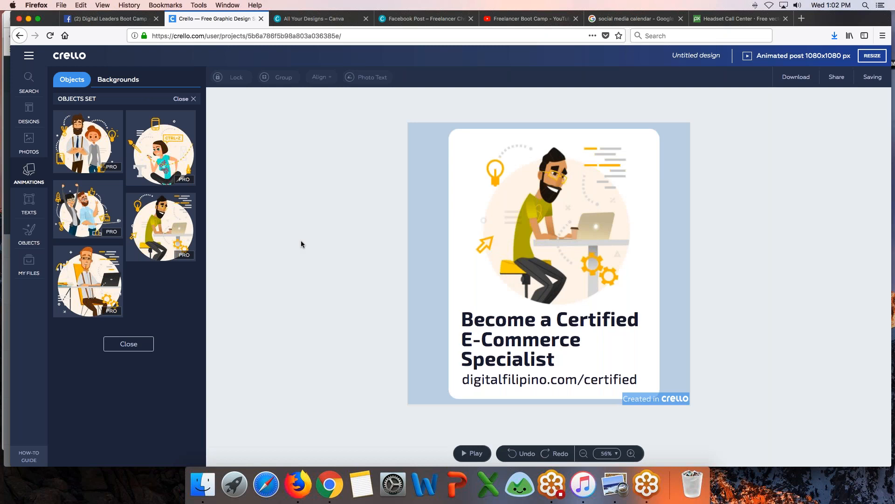
drag(542, 382, 542, 384)
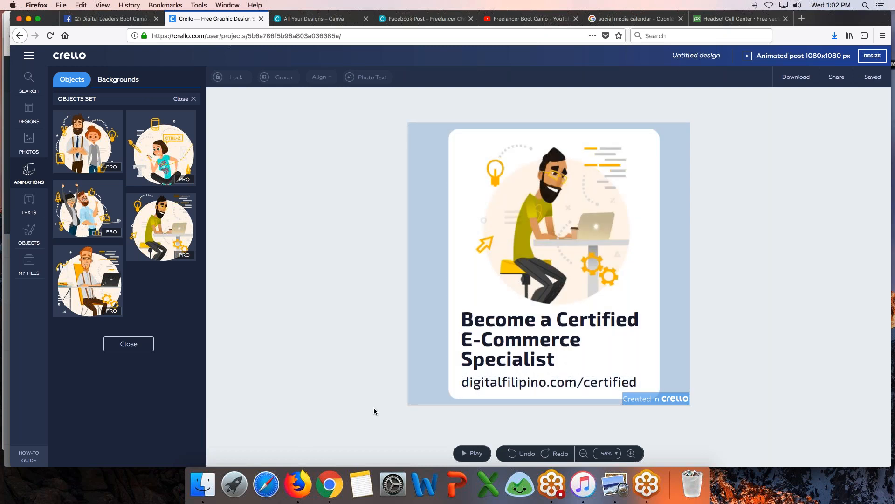
Preview the post's animation and move the laptop illustration slightly up, away from the heading
click(472, 453)
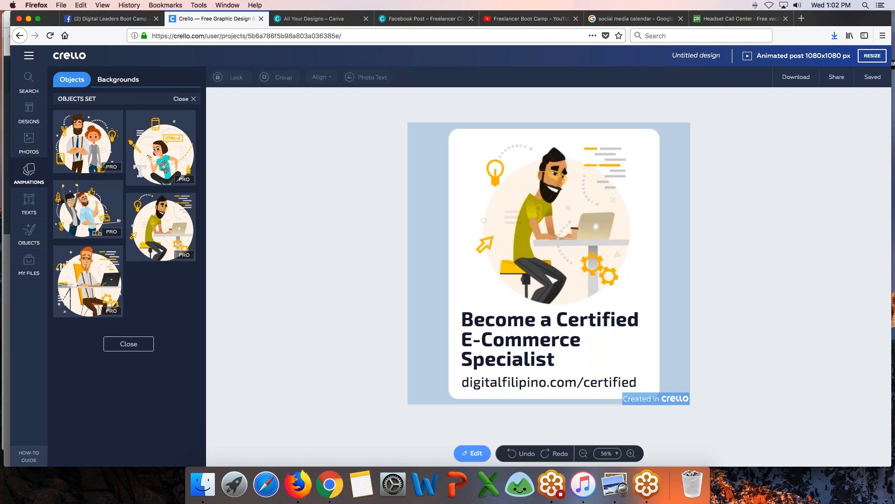
click(507, 276)
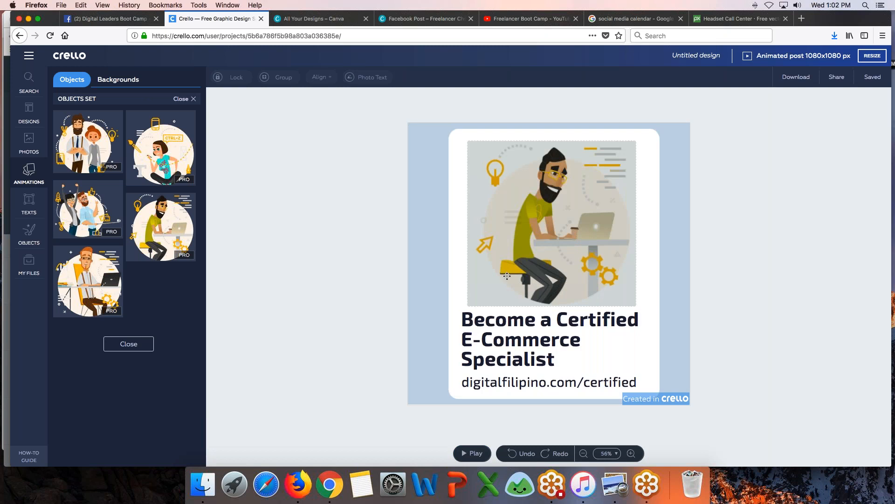
click(467, 442)
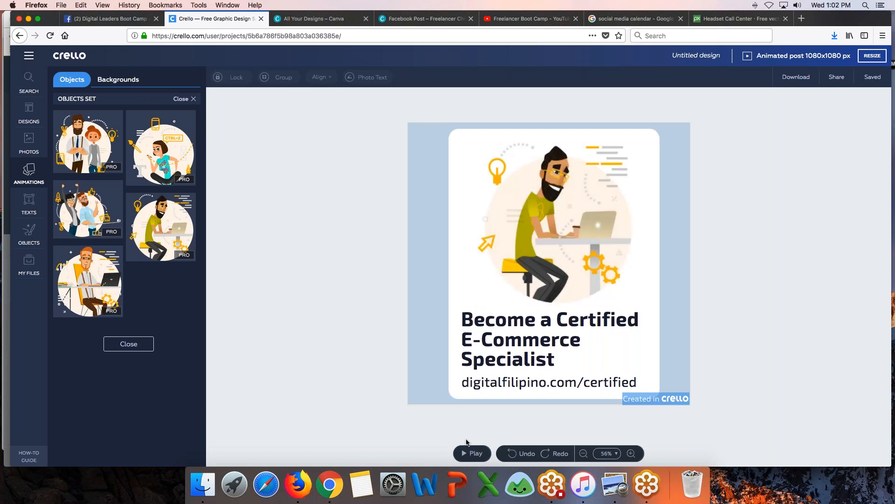
click(470, 453)
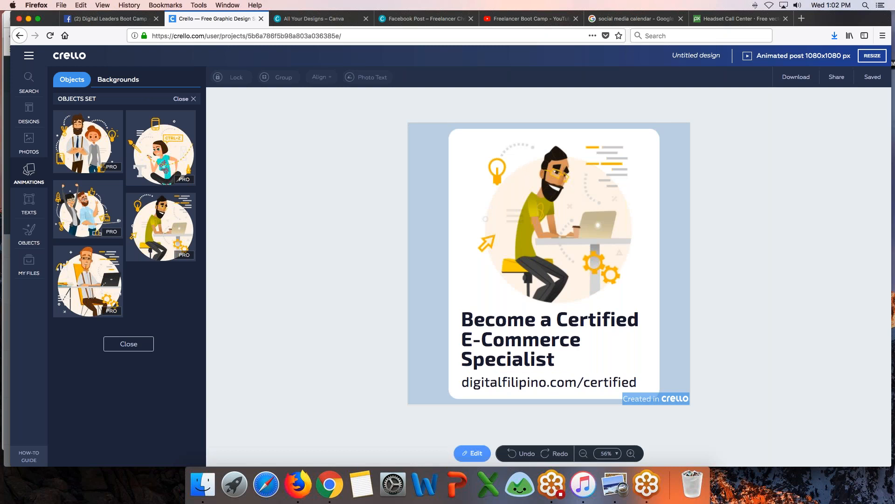
click(554, 243)
drag(554, 243, 557, 237)
click(393, 386)
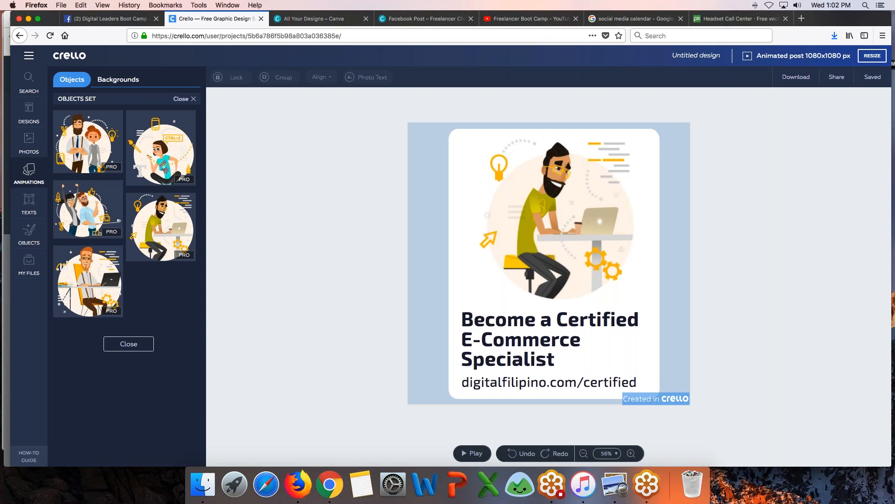
Close the animation set, fine-tune the illustration's position so it is centred in the white card, and replay the animation
click(128, 343)
scroll(146, 228, up, 10)
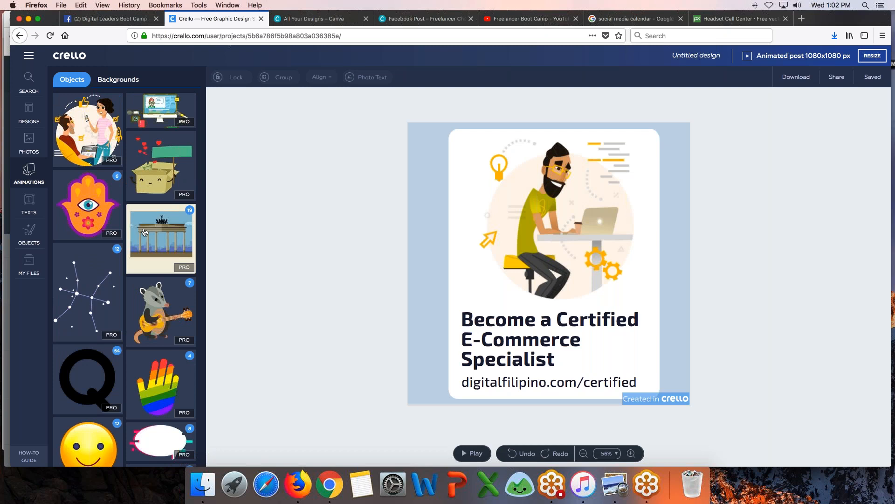
click(548, 246)
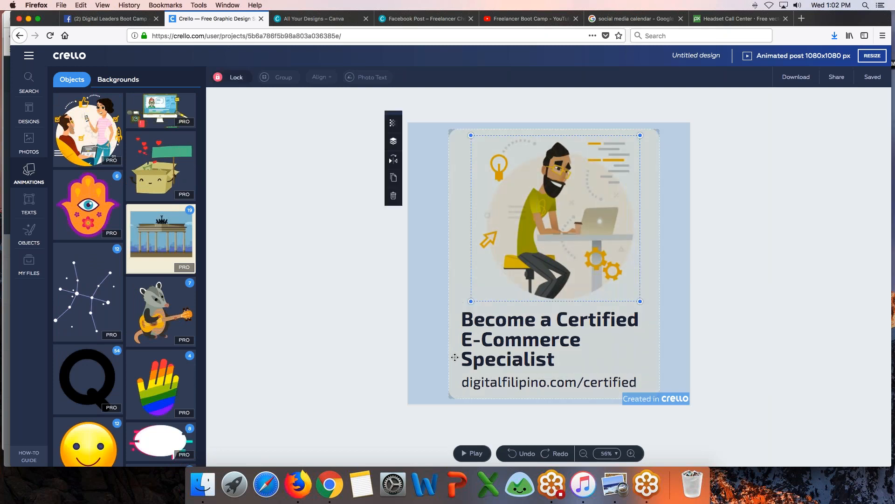
click(467, 456)
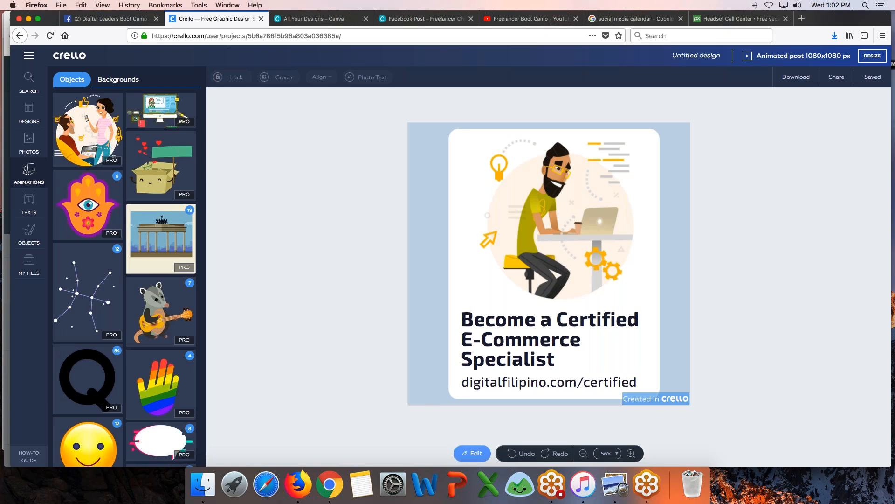
click(472, 452)
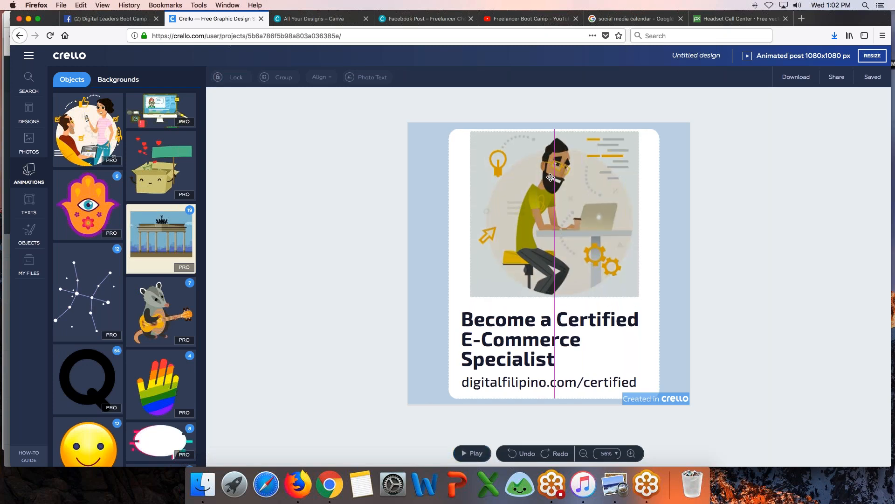
drag(551, 177, 551, 179)
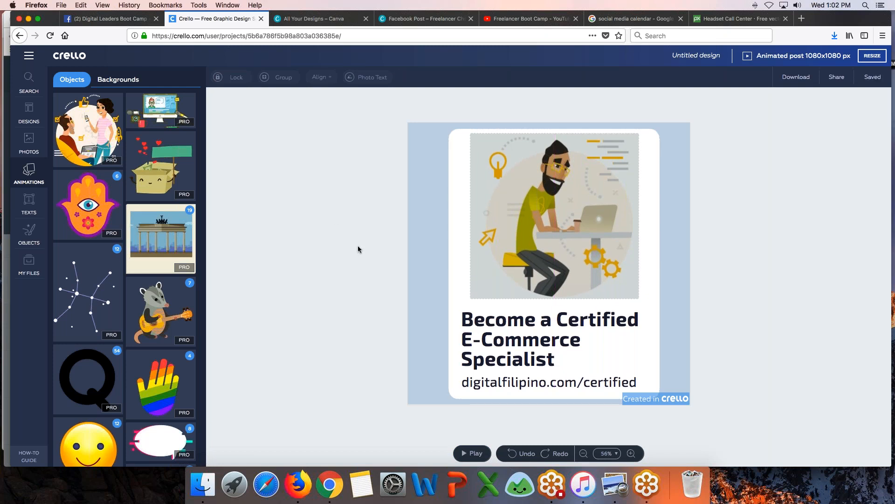
click(404, 337)
click(473, 453)
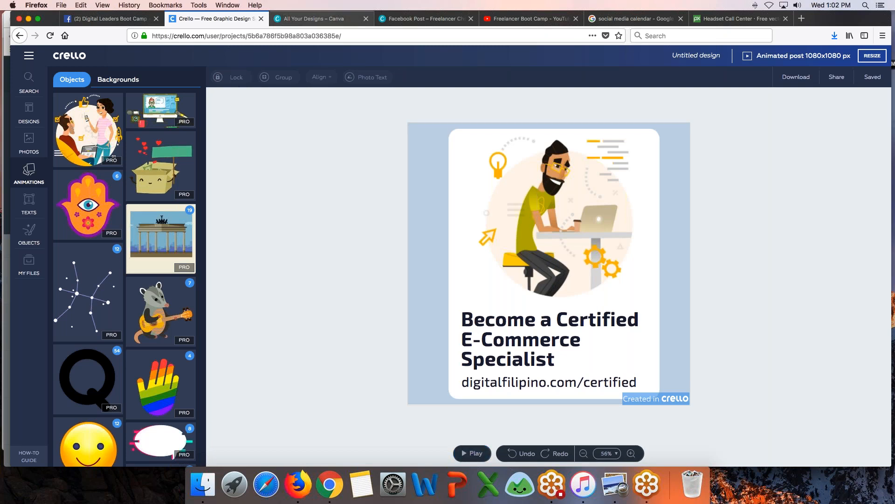
Load crello.com in the browser tab that shows the Canva designs
click(317, 19)
click(314, 40)
text(crello.com/)
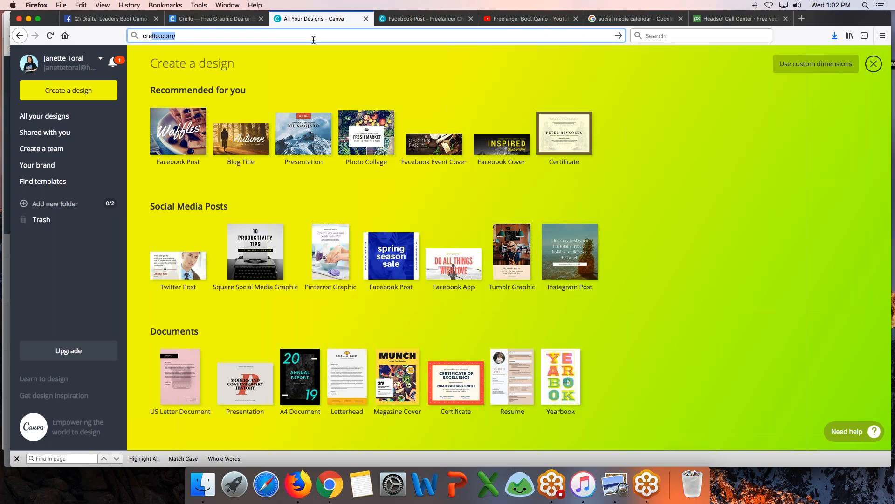
key(Return)
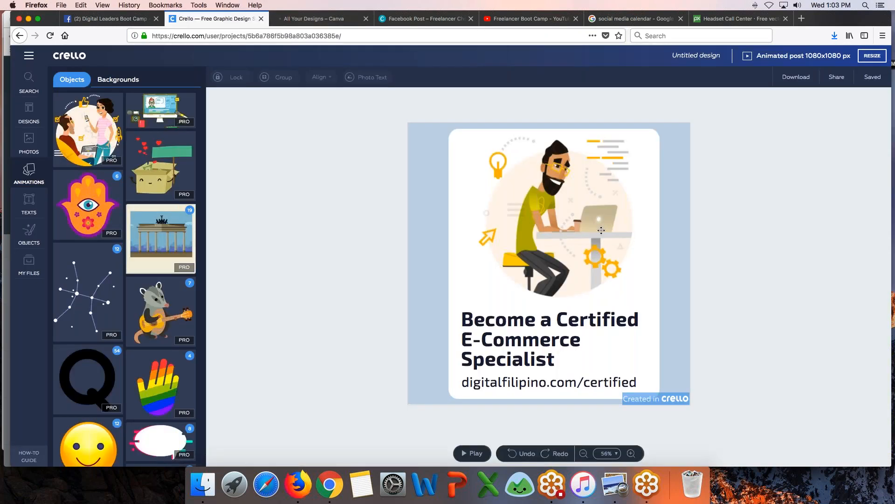
Return to the Certified E-Commerce Specialist post and play its animation
click(594, 229)
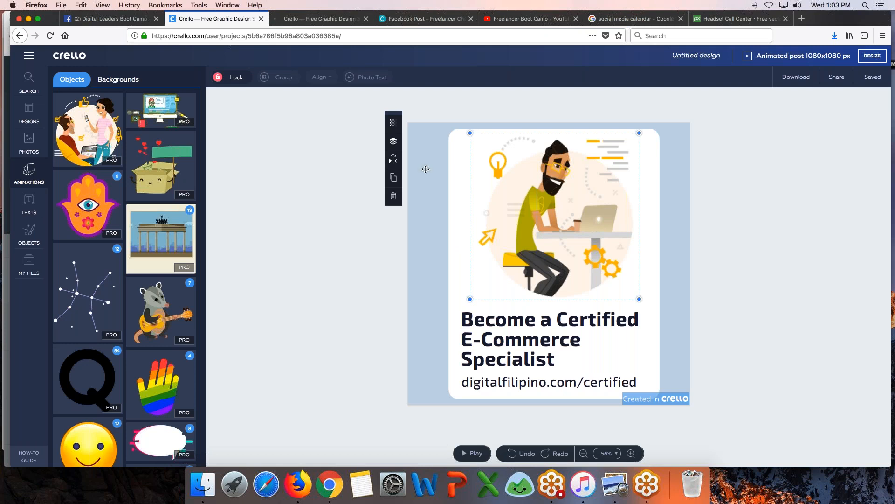
click(365, 295)
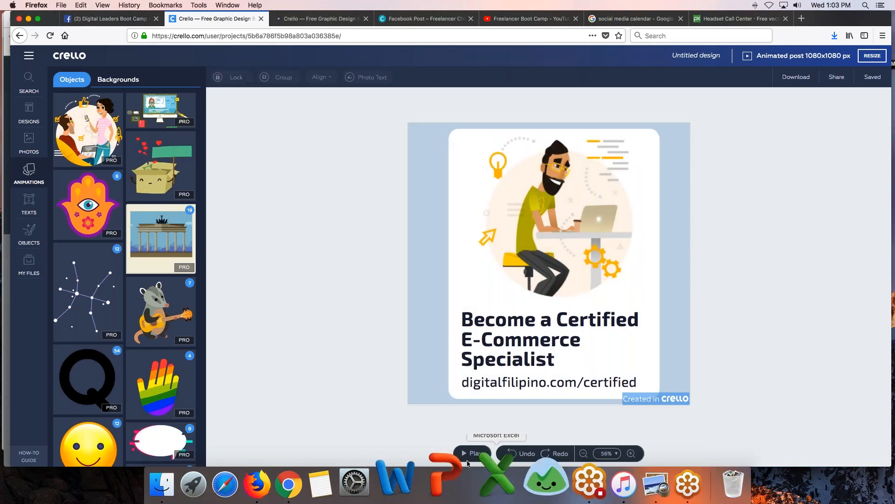
click(472, 453)
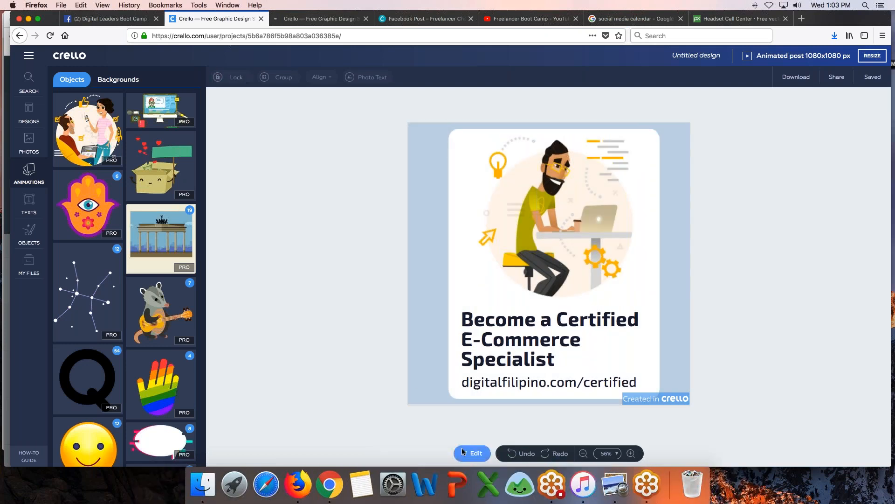
Create a new animated post from the "PLANNING" template in the other Crello tab and play its animation
click(306, 19)
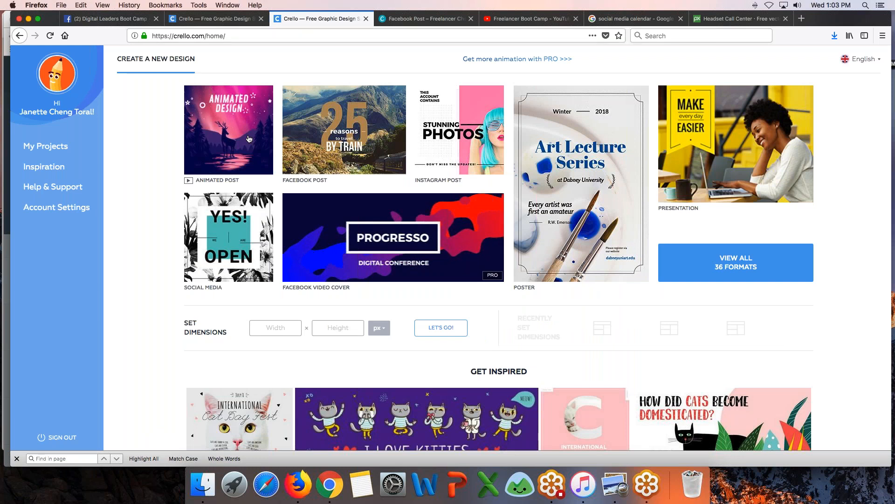
click(248, 138)
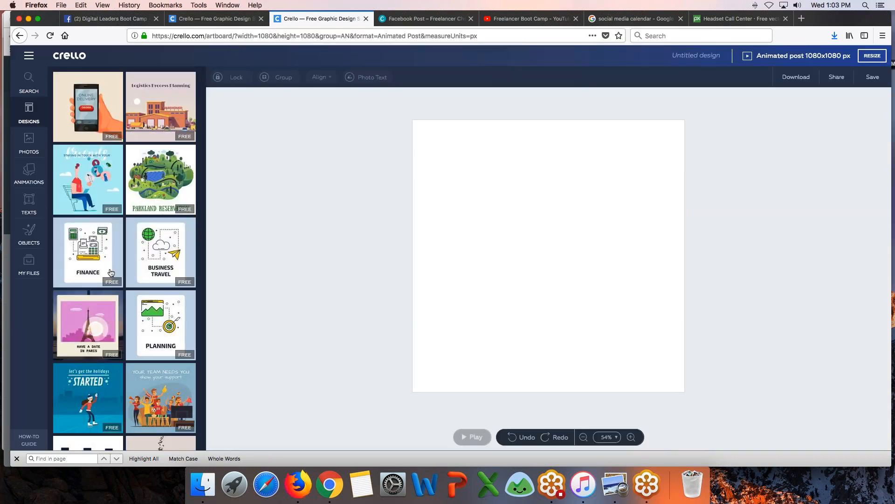
click(150, 320)
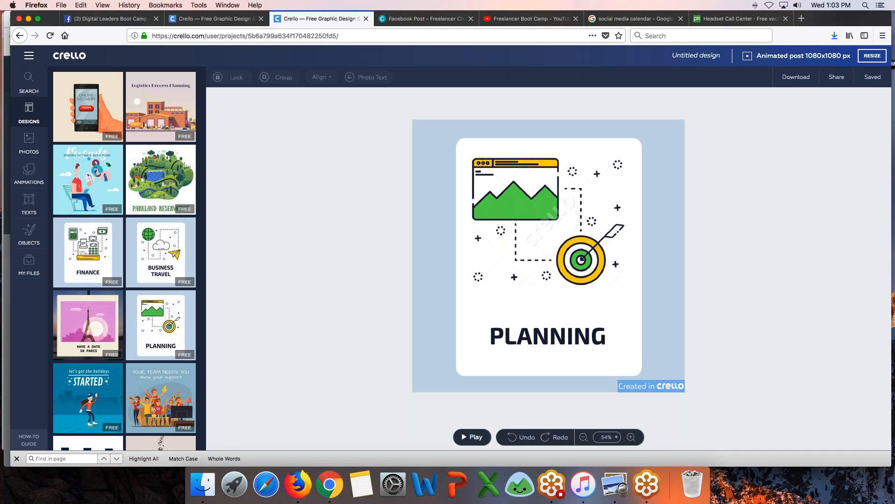
click(473, 437)
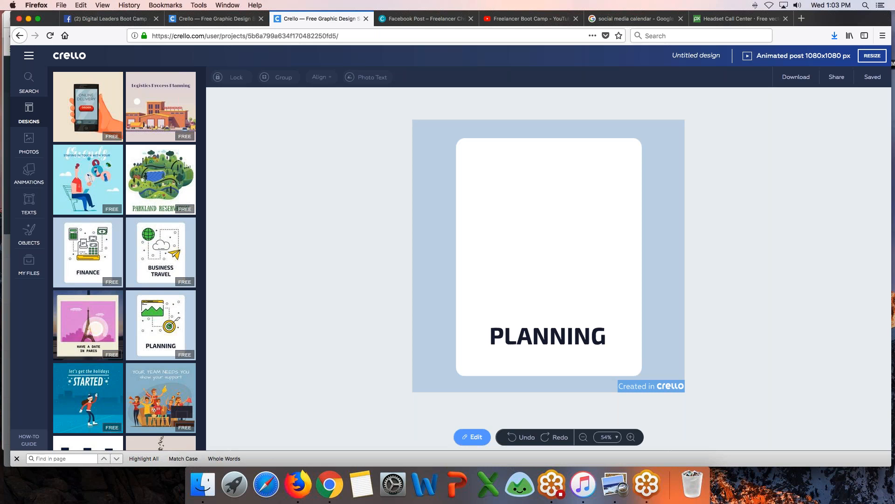
Move the "PLANNING" heading slightly up and toward the left edge of the white card
click(542, 335)
mouse_move(542, 334)
mouse_down()
mouse_move(525, 318)
mouse_move(529, 325)
mouse_up()
click(534, 329)
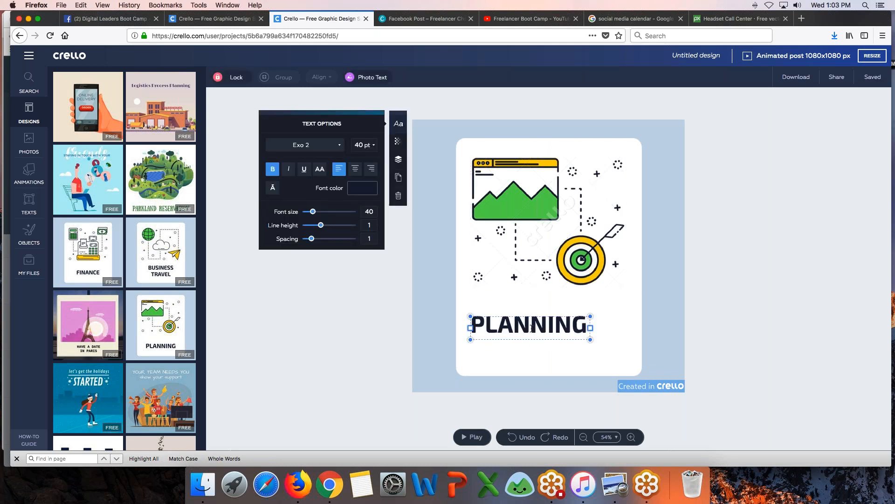
double_click(492, 324)
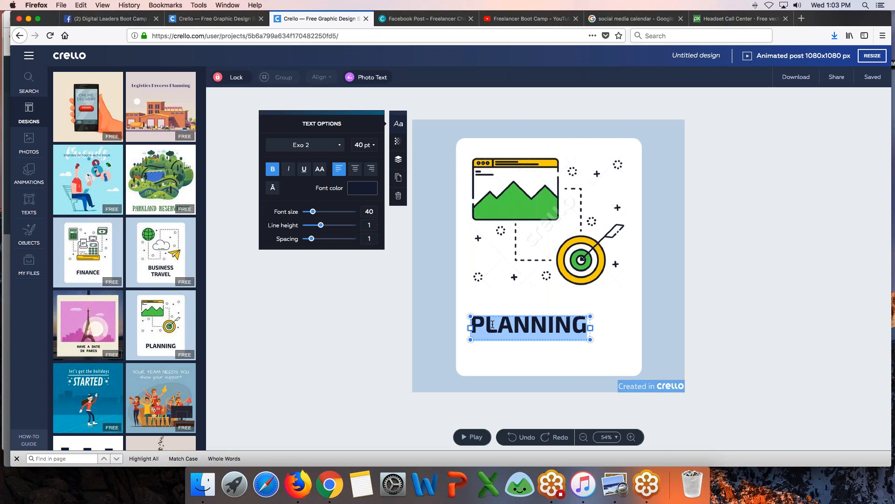
text(Become an)
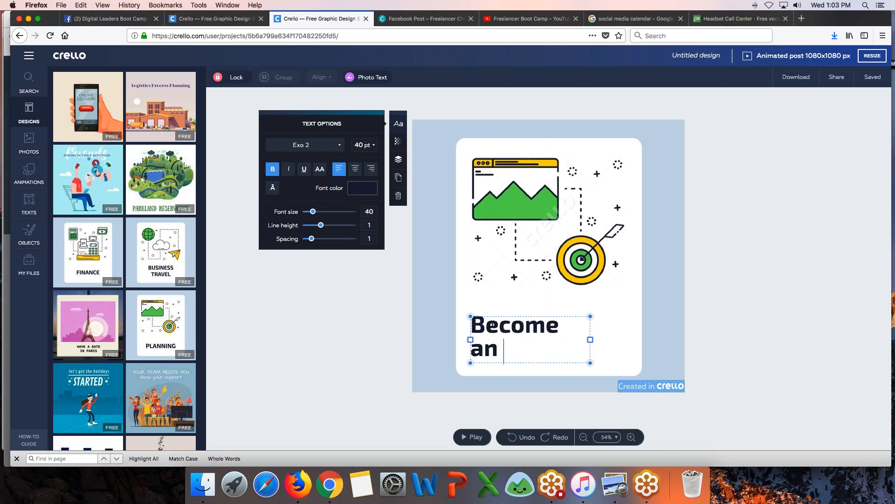
key(BackSpace)
key(BackSpace)
text(a Cert)
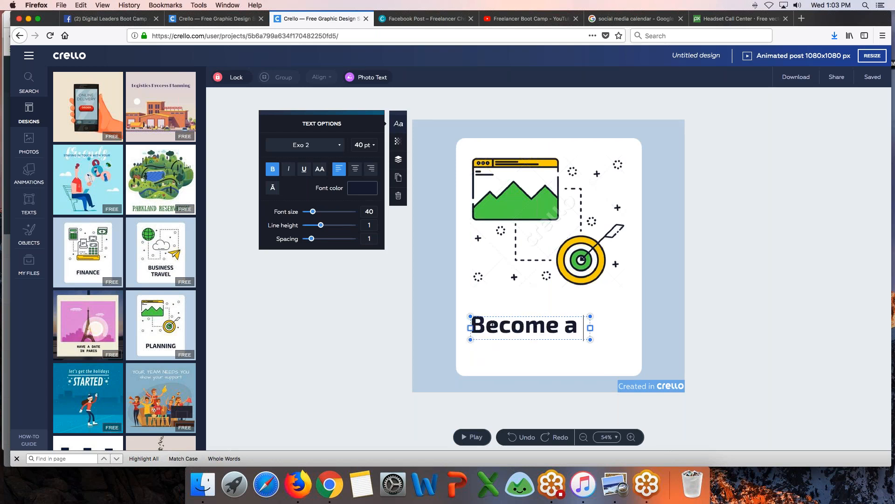
text(ified E)
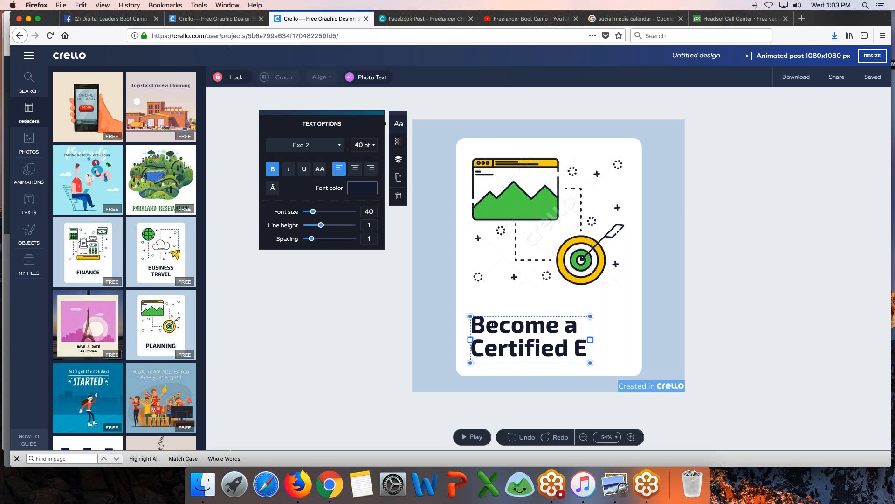
text(-Commerce S)
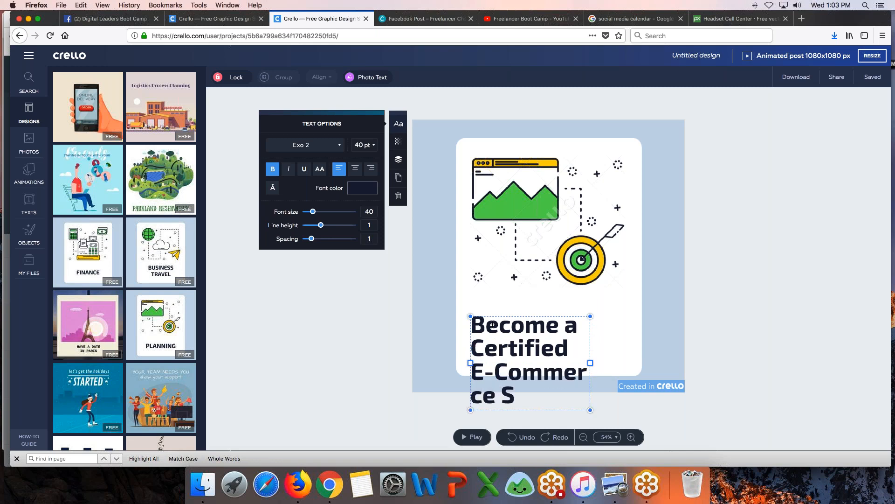
text(peciali)
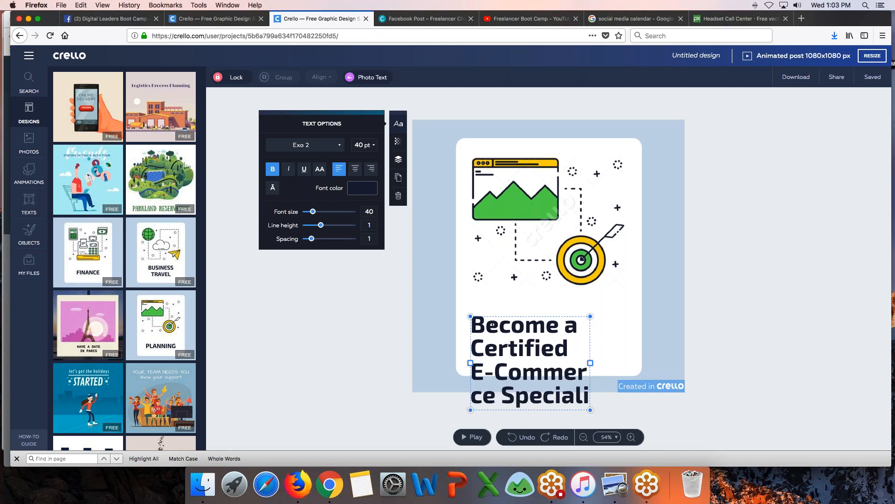
text(st)
Replace the entire heading text with "E-Commerce Business Model"
key(ctrl+a)
text(E-Commerc)
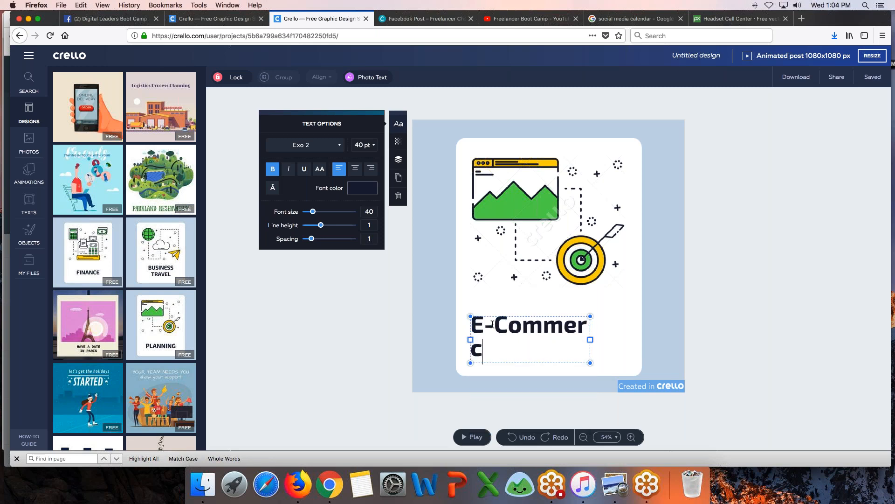
text(e Busines)
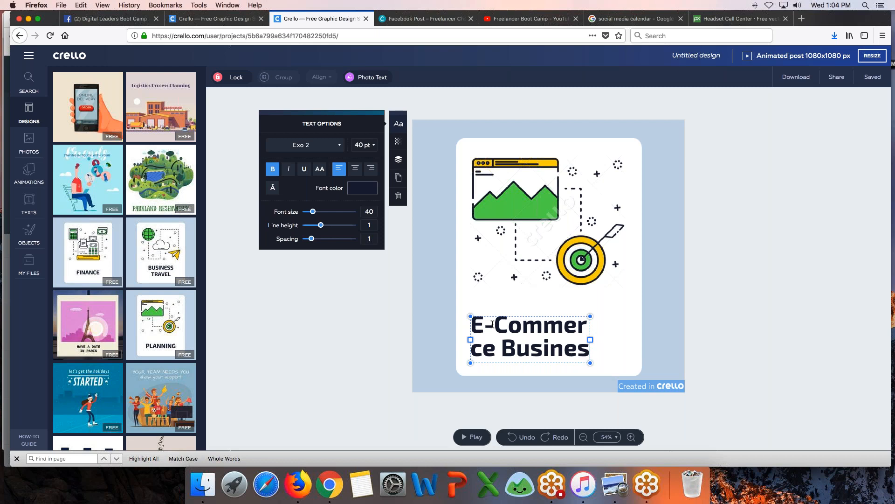
text(s Model)
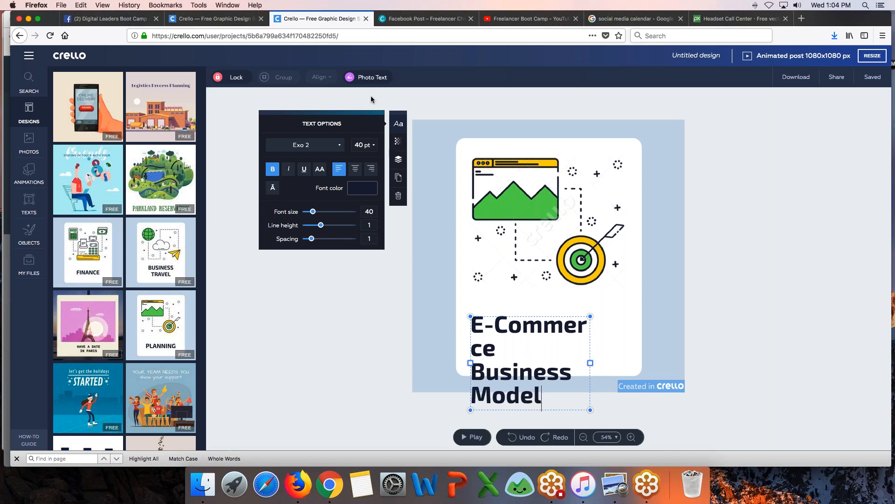
Choose a smaller font size for the "E-Commerce Business Model" heading
click(358, 145)
click(372, 146)
click(365, 221)
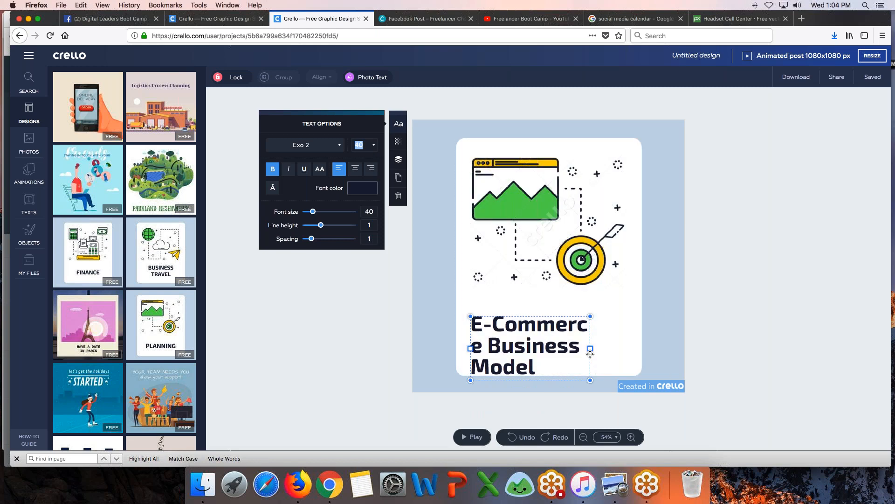
Widen the "E-Commerce Business Model" text box so the heading fits on two lines inside the white card, and play the animation
mouse_move(591, 350)
mouse_down()
mouse_move(628, 350)
mouse_move(570, 349)
mouse_move(618, 351)
mouse_move(597, 352)
mouse_up()
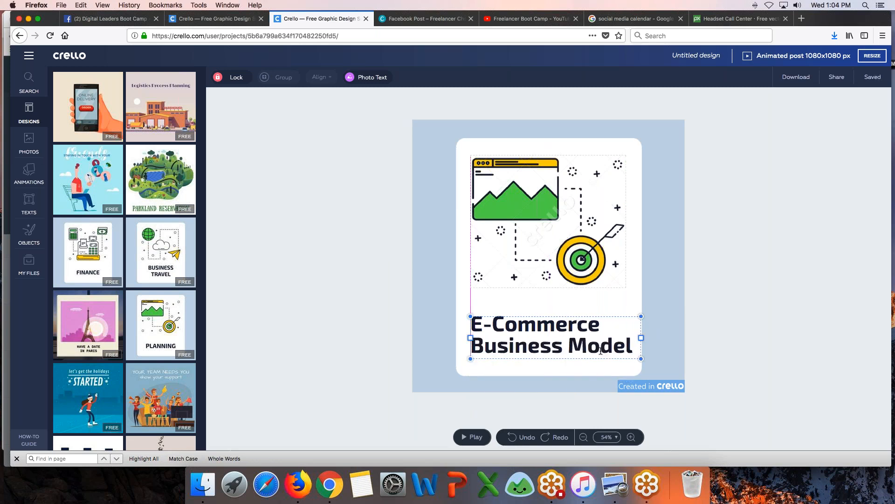
click(600, 351)
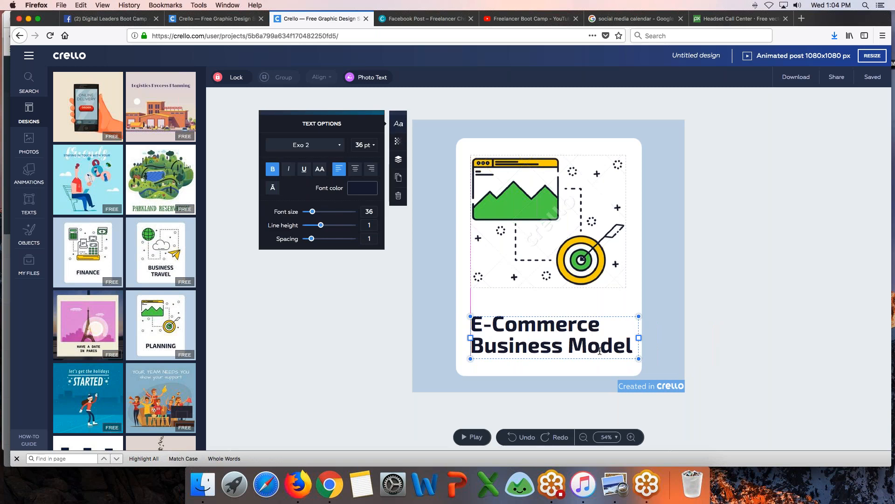
mouse_move(639, 337)
mouse_down()
mouse_move(546, 358)
mouse_move(637, 351)
mouse_up()
click(609, 351)
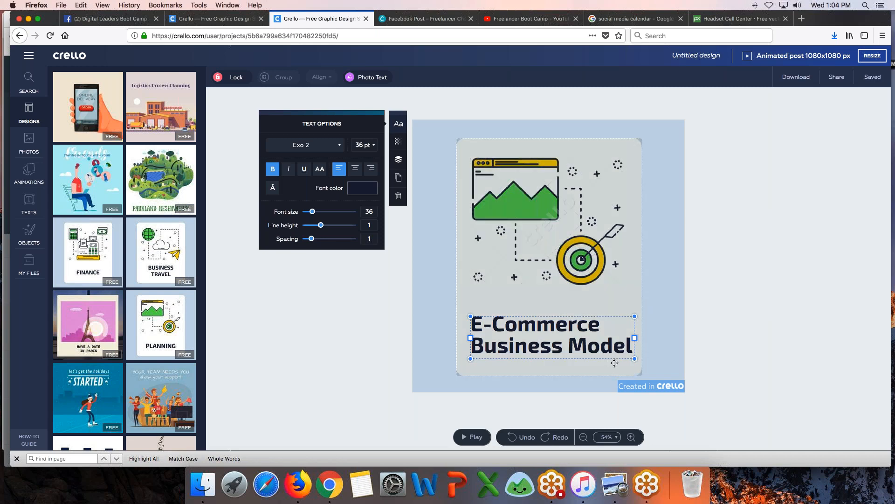
click(614, 363)
click(366, 400)
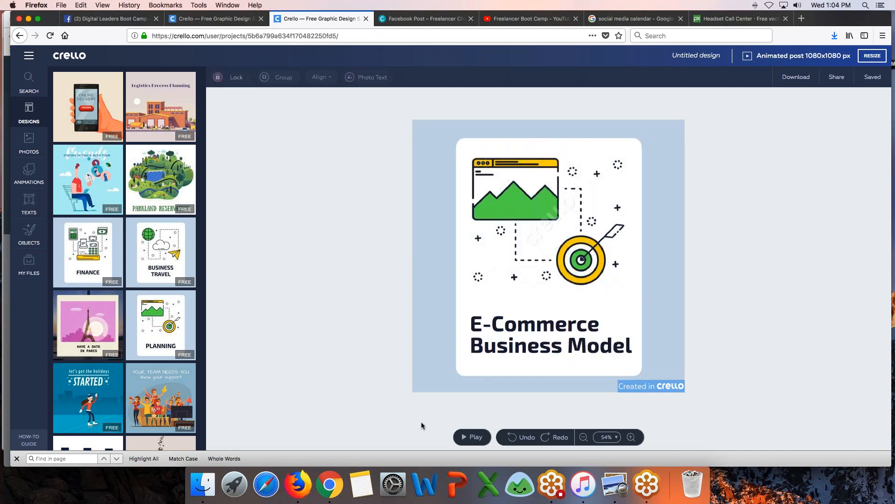
click(465, 437)
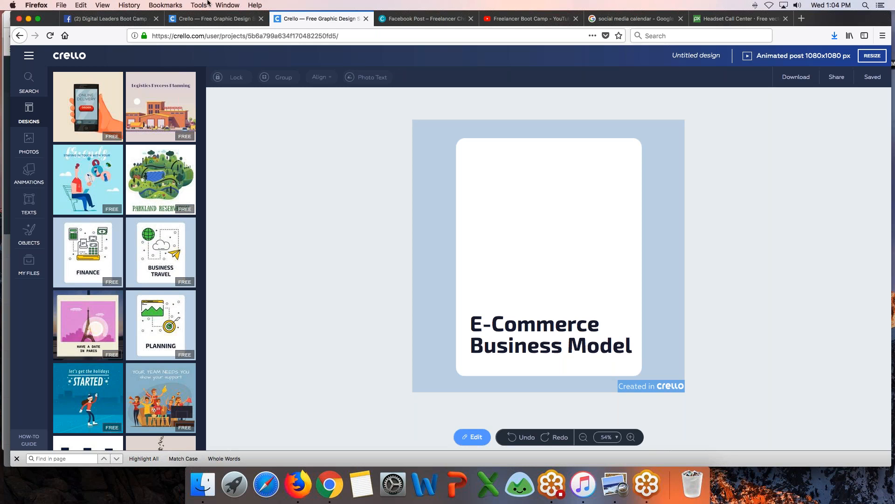
Return from the Certified E-Commerce Specialist post to the Crello home page and look over its design formats and inspiration templates
click(205, 21)
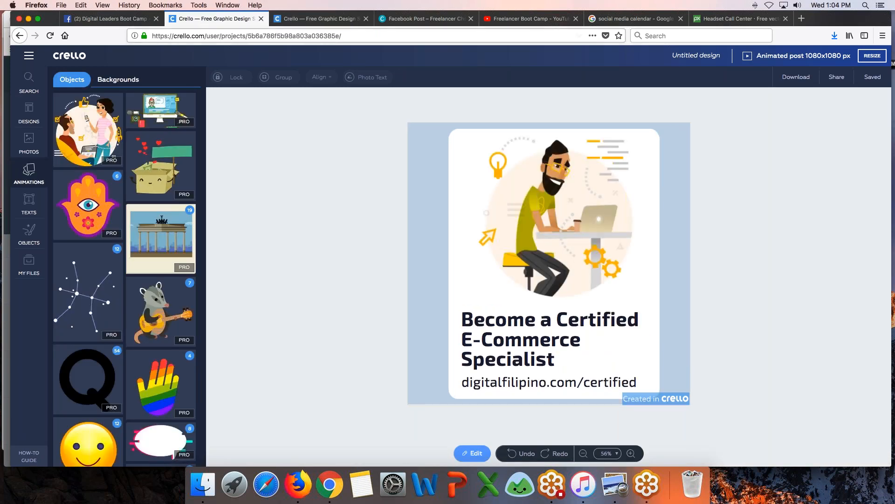
click(29, 57)
click(29, 56)
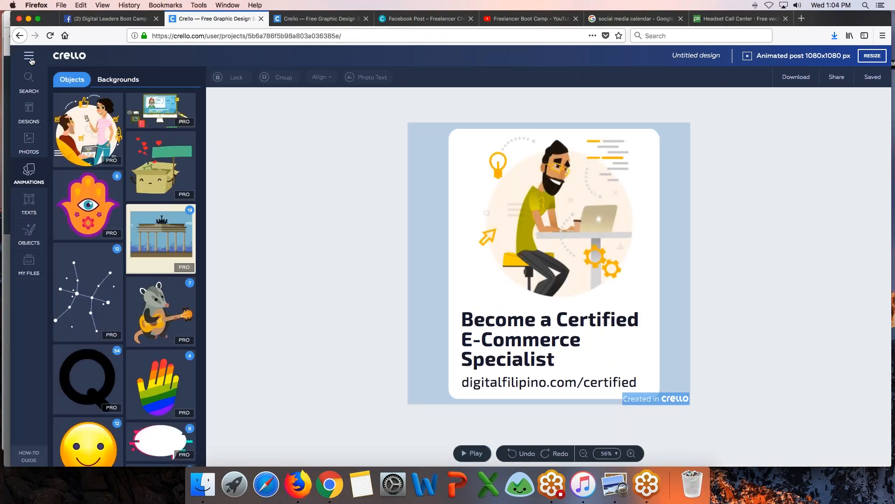
click(69, 55)
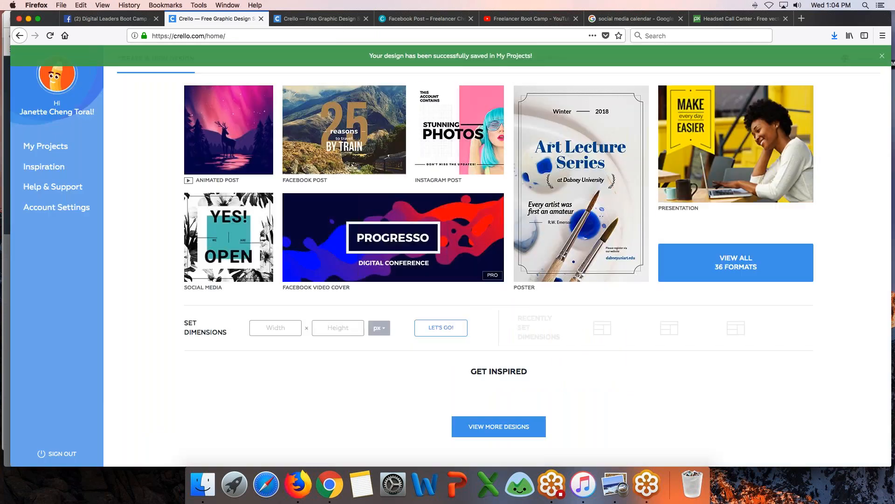
scroll(392, 238, down, 5)
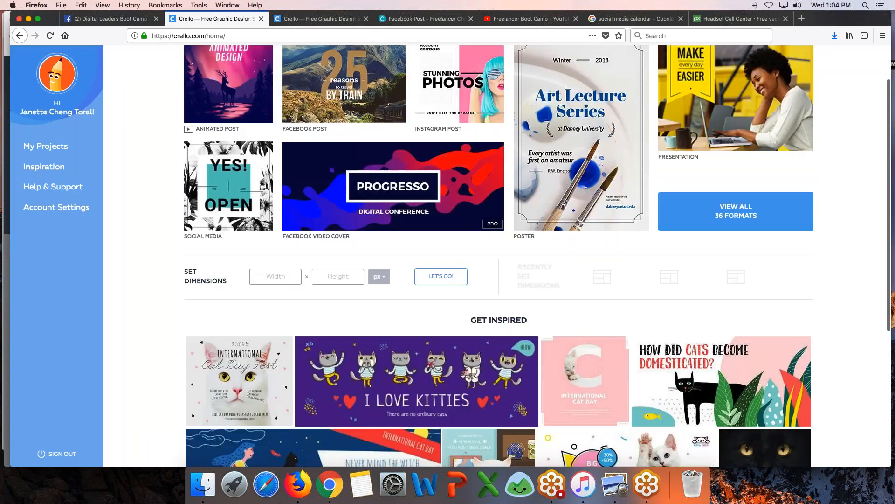
scroll(489, 280, down, 3)
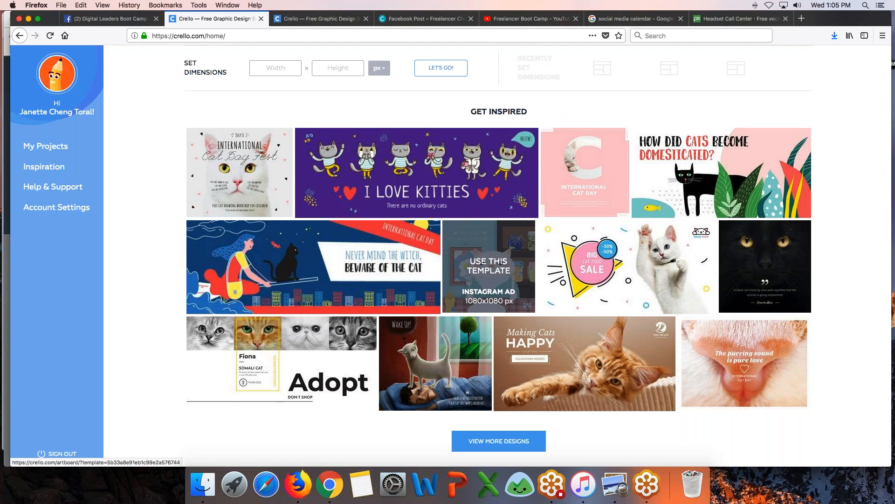
scroll(489, 280, up, 8)
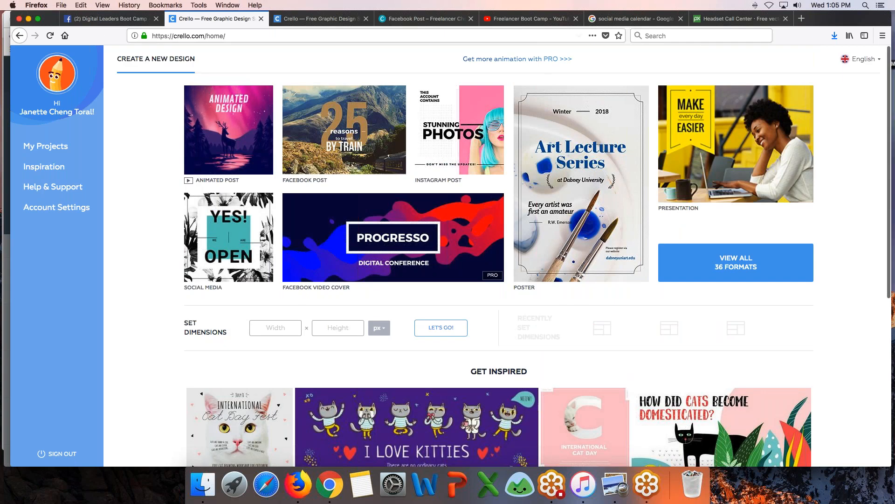
Switch to the "Freelancer Checklist" design in Canva and look through its pages down to the boot camp invitation
click(415, 18)
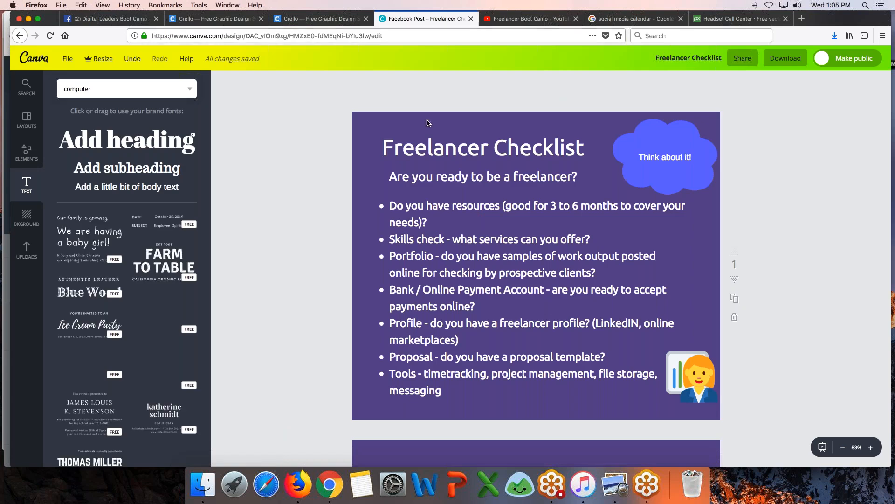
scroll(306, 321, down, 5)
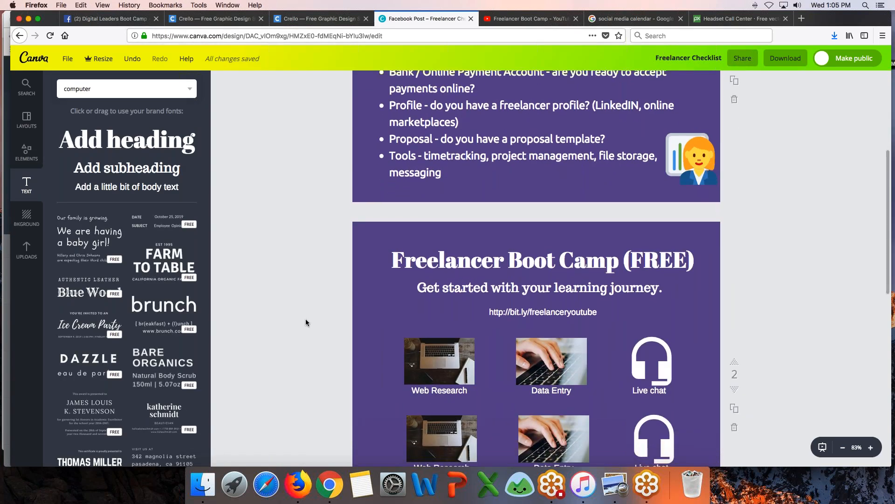
scroll(306, 320, down, 5)
scroll(306, 322, down, 3)
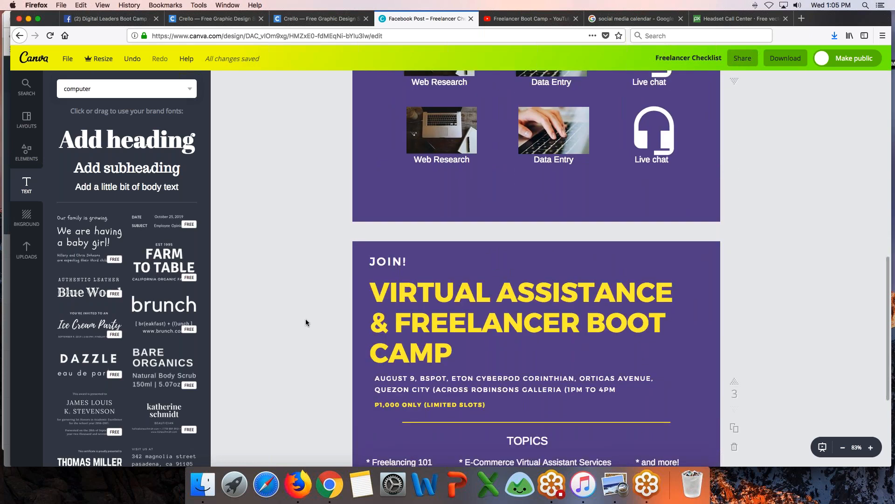
scroll(306, 321, down, 2)
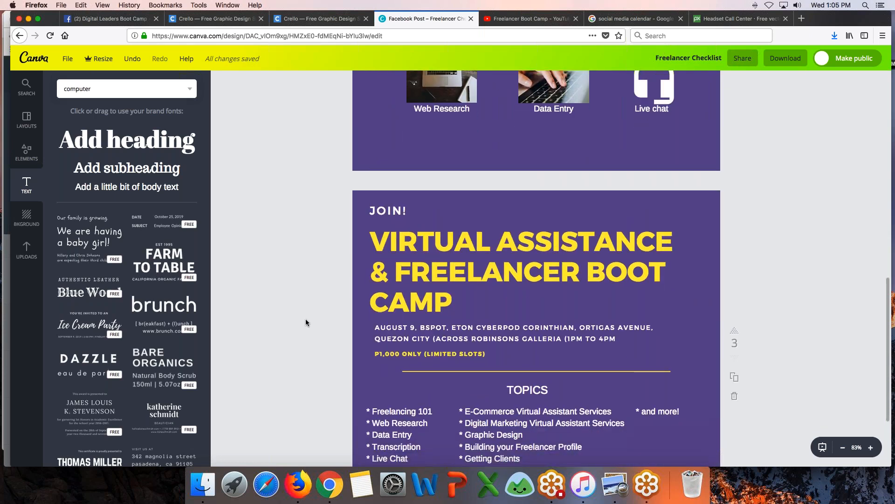